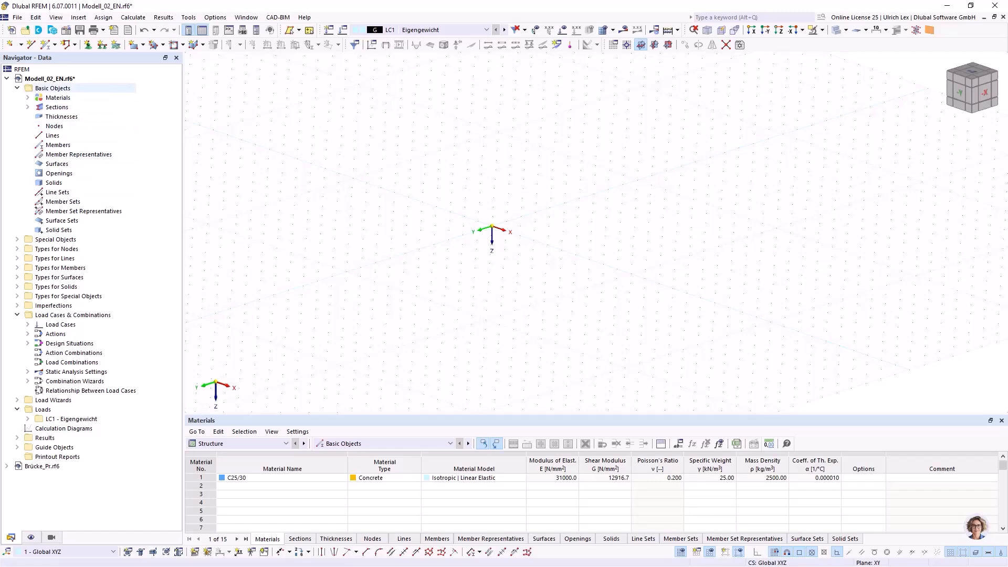
- Review the add-ons activated in the model's base data, including Masonry Design, and accept the settings
{"action": "right_click", "coordinate": [59, 80]}
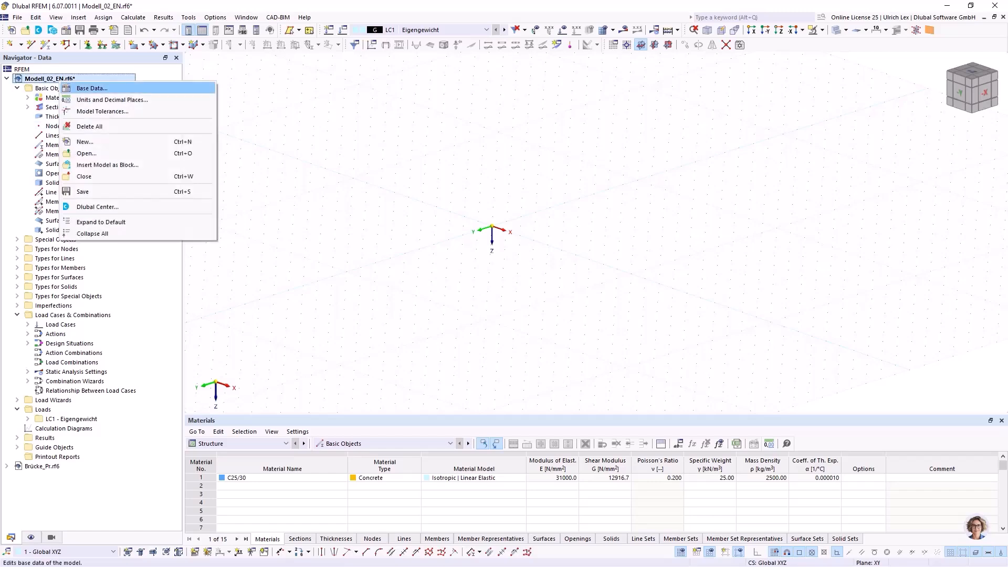
{"action": "key", "text": "Return"}
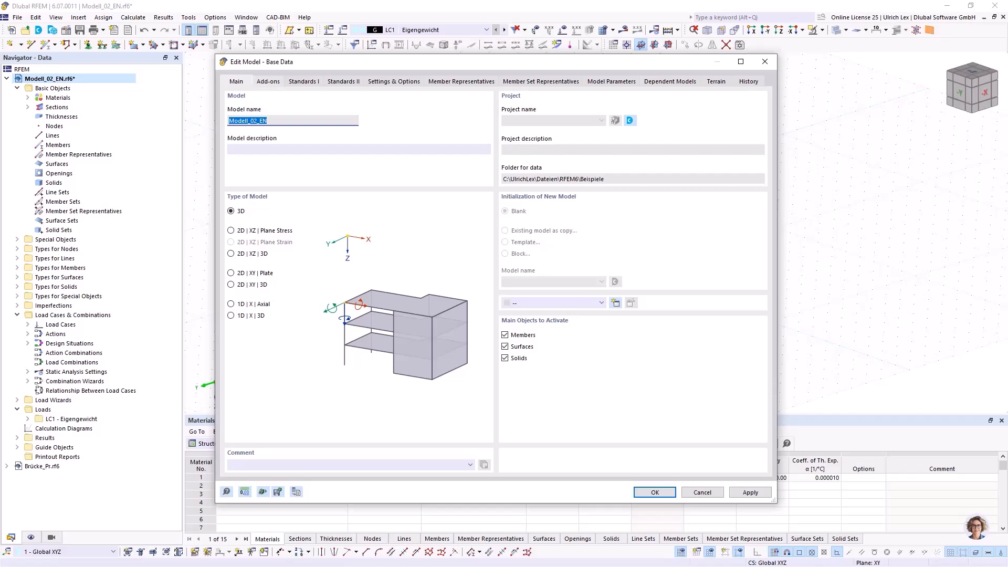
{"action": "left_click", "coordinate": [267, 82]}
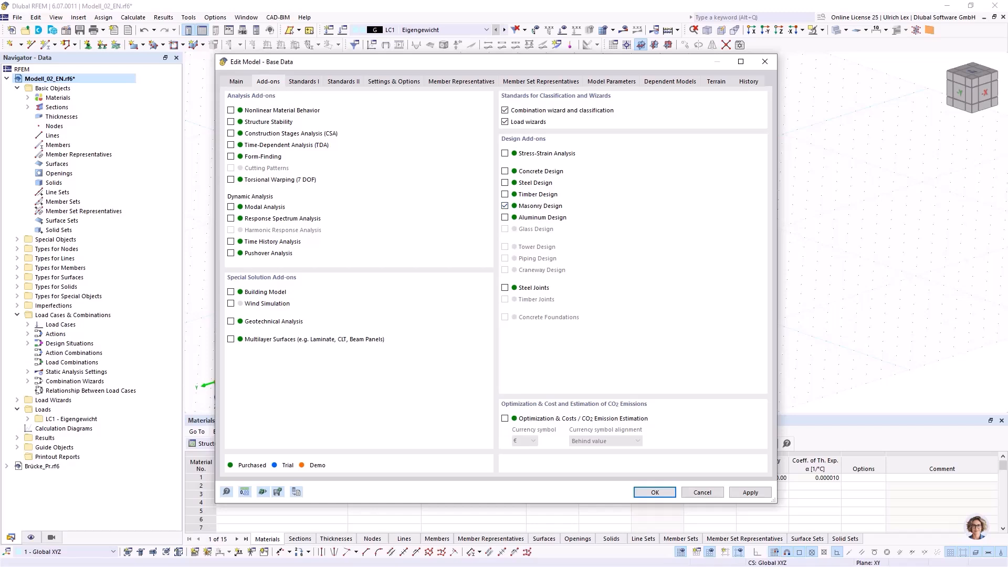
{"action": "left_click_drag", "start_coordinate": [473, 62], "coordinate": [458, 52]}
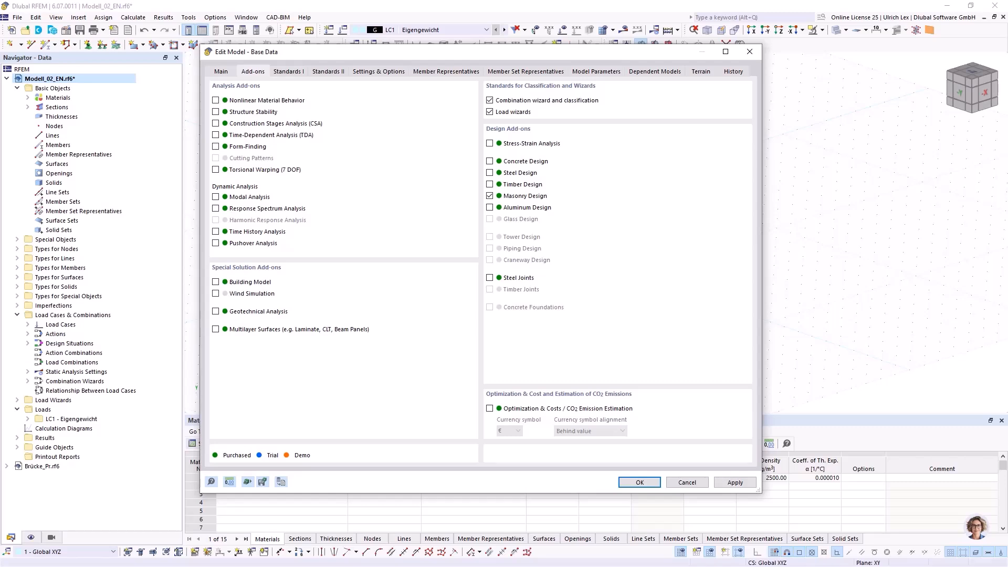
{"action": "left_click", "coordinate": [639, 482]}
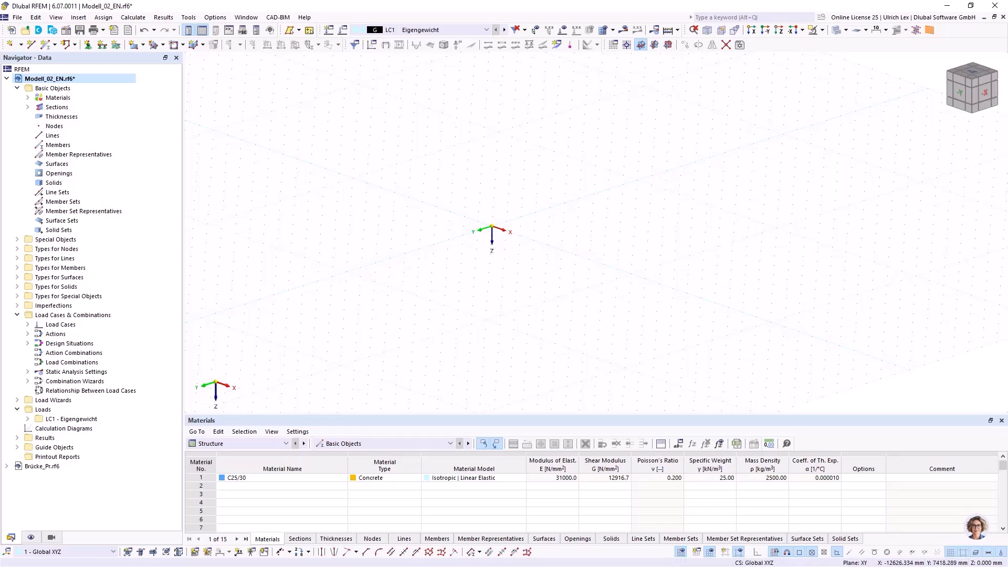
- Create a new material with type Masonry and material model Orthotropic | Masonry | Plastic (Surfaces)
{"action": "left_click", "coordinate": [28, 98]}
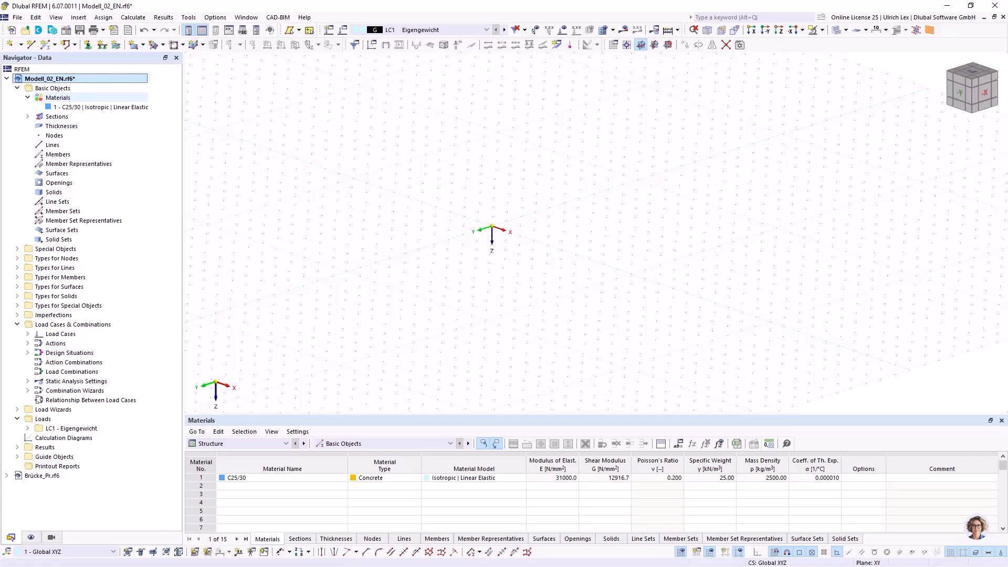
{"action": "right_click", "coordinate": [58, 98]}
{"action": "left_click", "coordinate": [84, 118]}
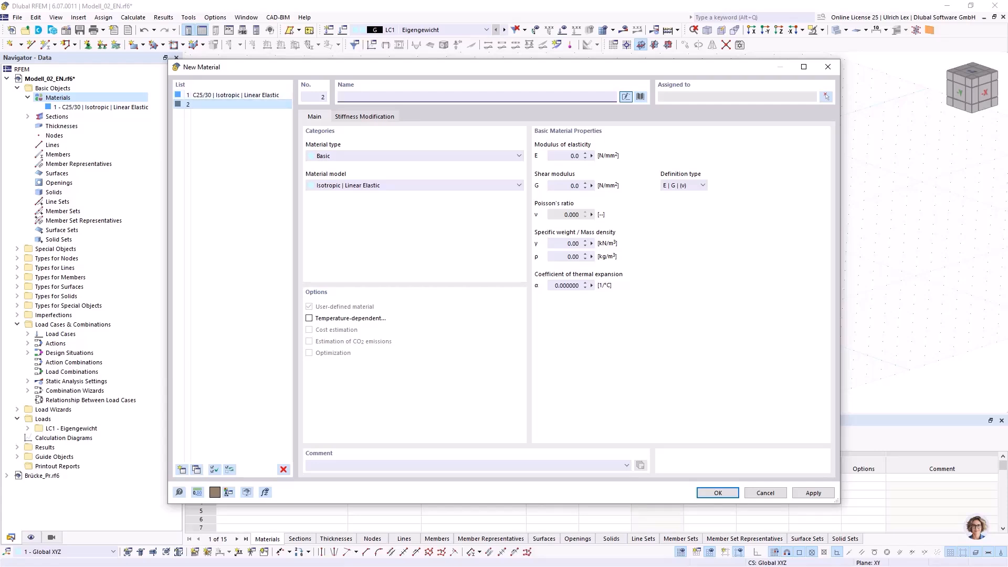
{"action": "left_click_drag", "start_coordinate": [473, 67], "coordinate": [466, 62]}
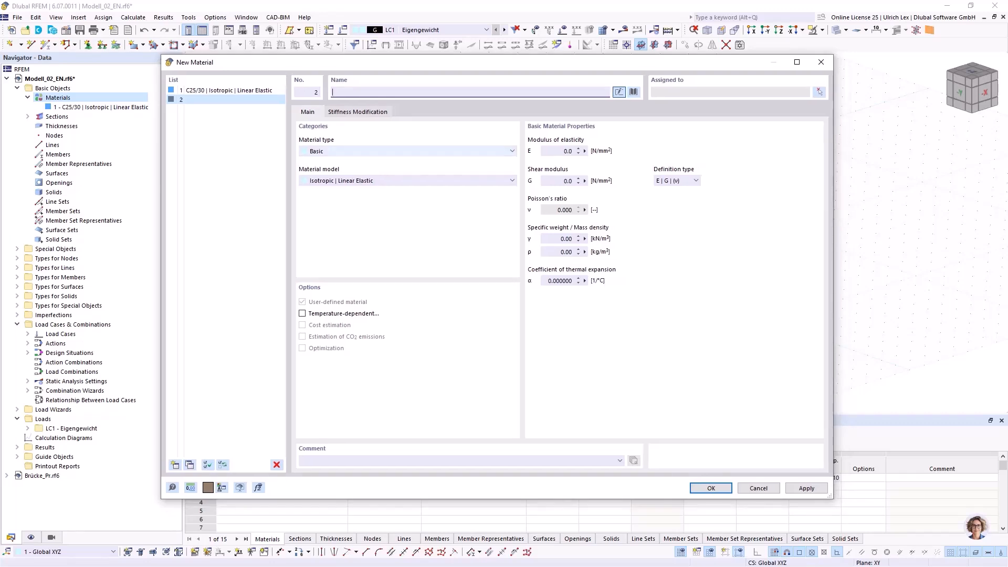
{"action": "left_click", "coordinate": [407, 151]}
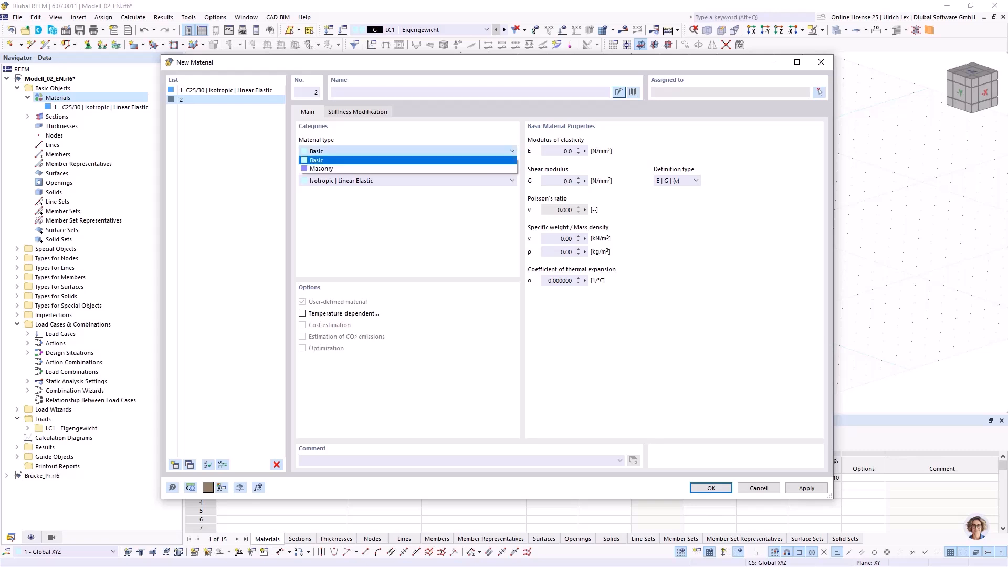
{"action": "left_click", "coordinate": [407, 169]}
{"action": "left_click", "coordinate": [407, 181]}
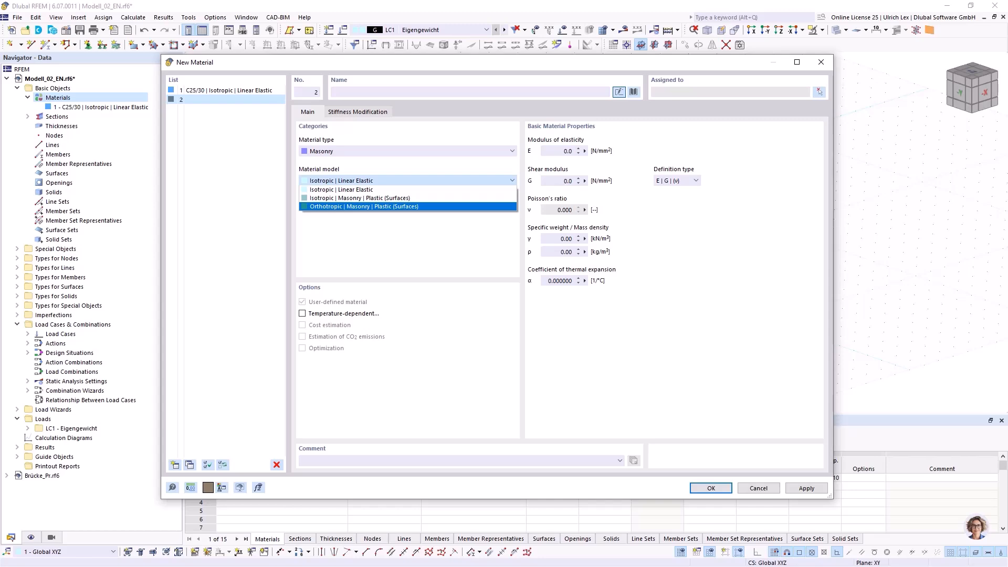
{"action": "key", "text": "Return"}
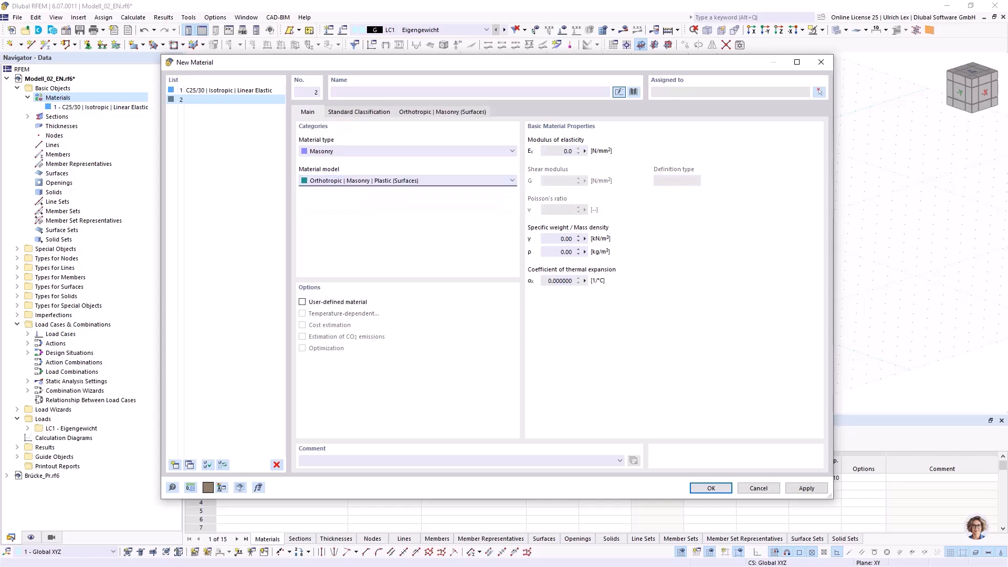
- Assign Mauerziegel AÖF voll, 6.10 N/mm² from the library's Wienerberger Mortared Masonry series to the new material, filtering by material type Masonry
{"action": "left_click", "coordinate": [633, 92]}
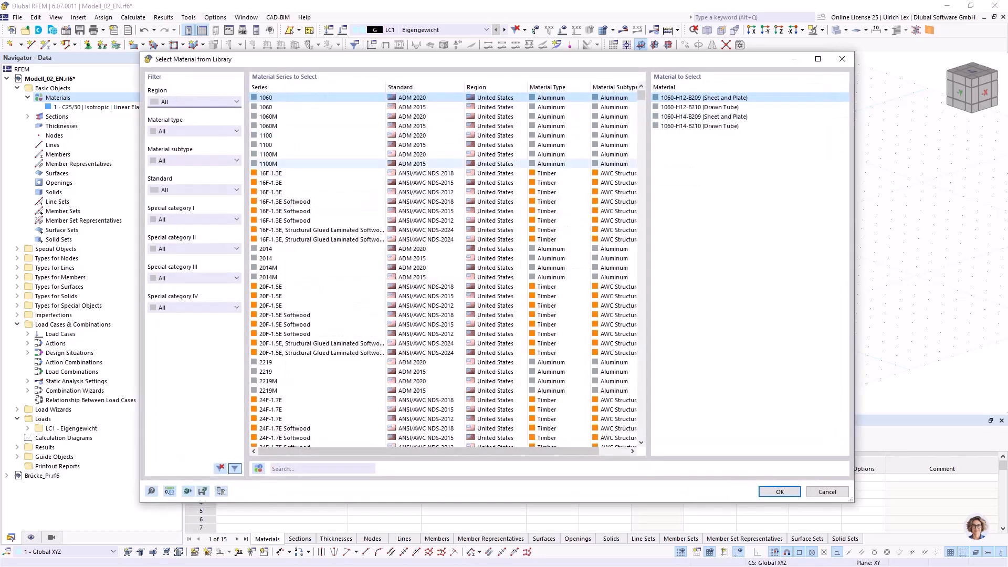
{"action": "left_click", "coordinate": [195, 131]}
{"action": "left_click", "coordinate": [178, 178]}
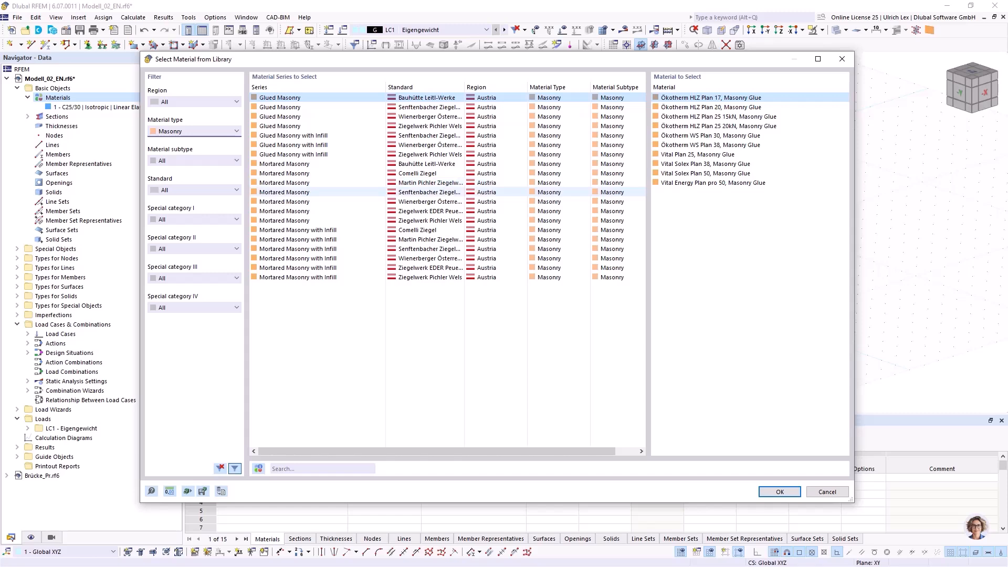
{"action": "left_click", "coordinate": [294, 201]}
{"action": "scroll", "coordinate": [693, 239], "scroll_direction": "down", "scroll_amount": 1}
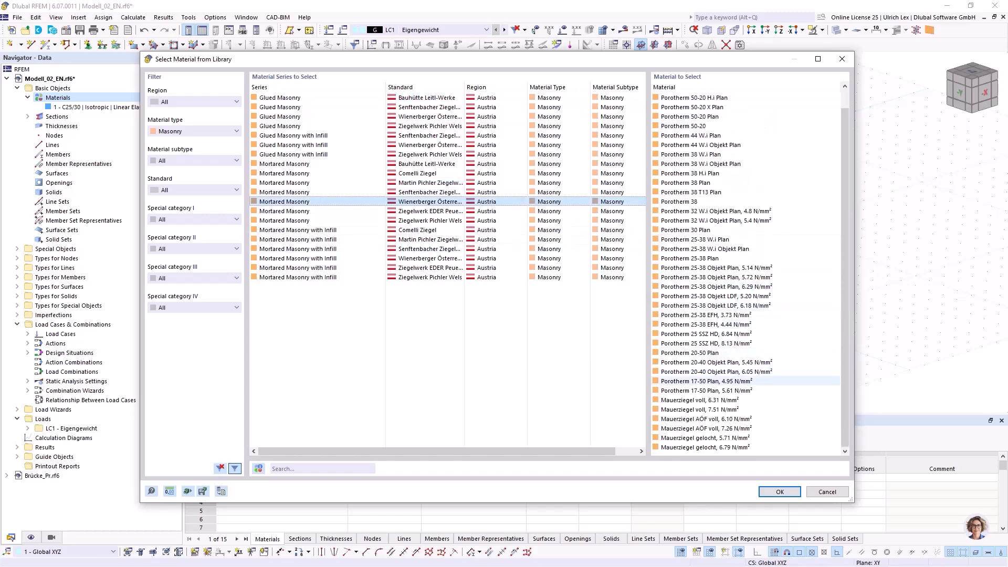
{"action": "left_click", "coordinate": [704, 419]}
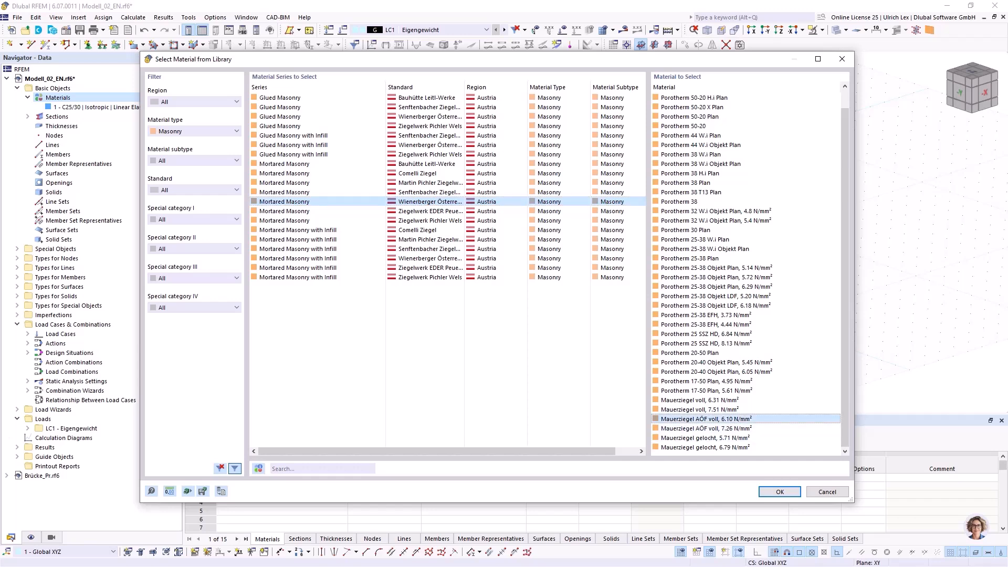
{"action": "left_click", "coordinate": [779, 492]}
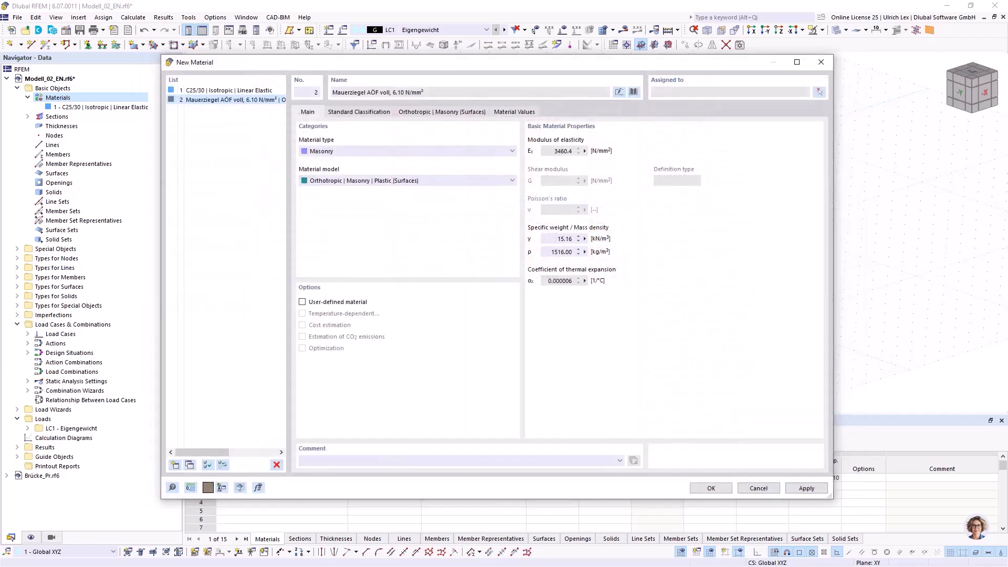
- Check the masonry material's standard classification and orthotropic surface parameters, and accept the new material
{"action": "left_click", "coordinate": [359, 111]}
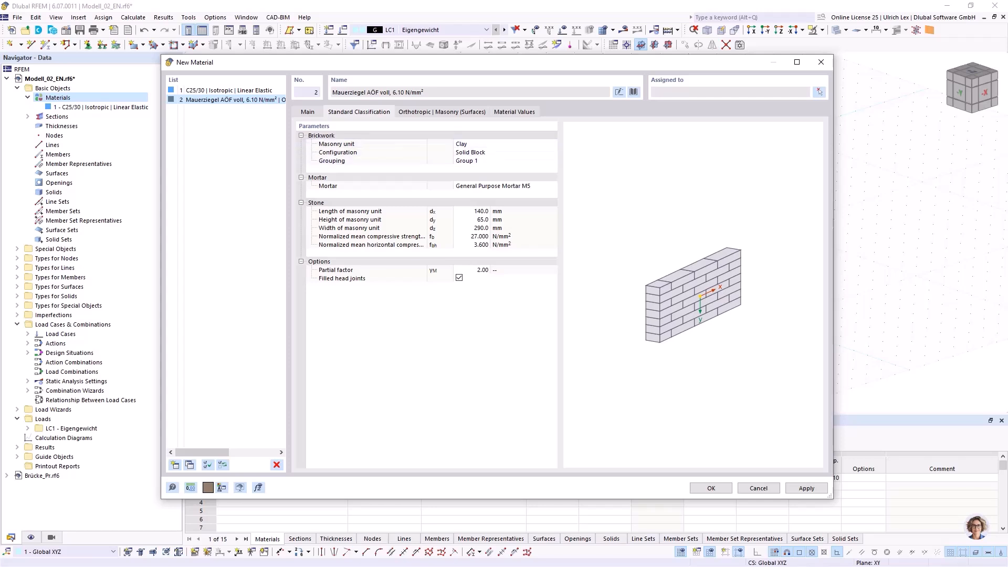
{"action": "left_click", "coordinate": [442, 112]}
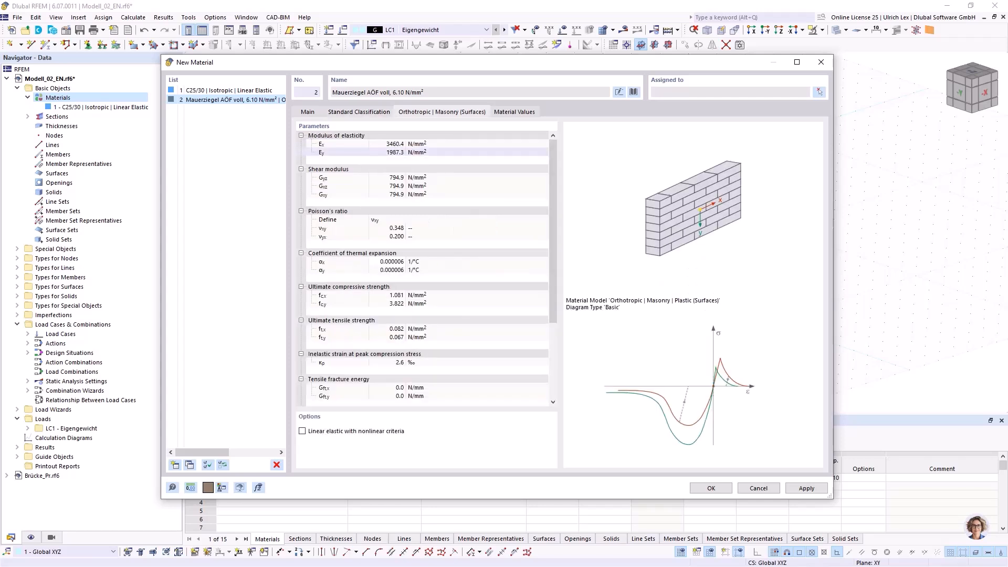
{"action": "left_click_drag", "start_coordinate": [447, 62], "coordinate": [425, 35]}
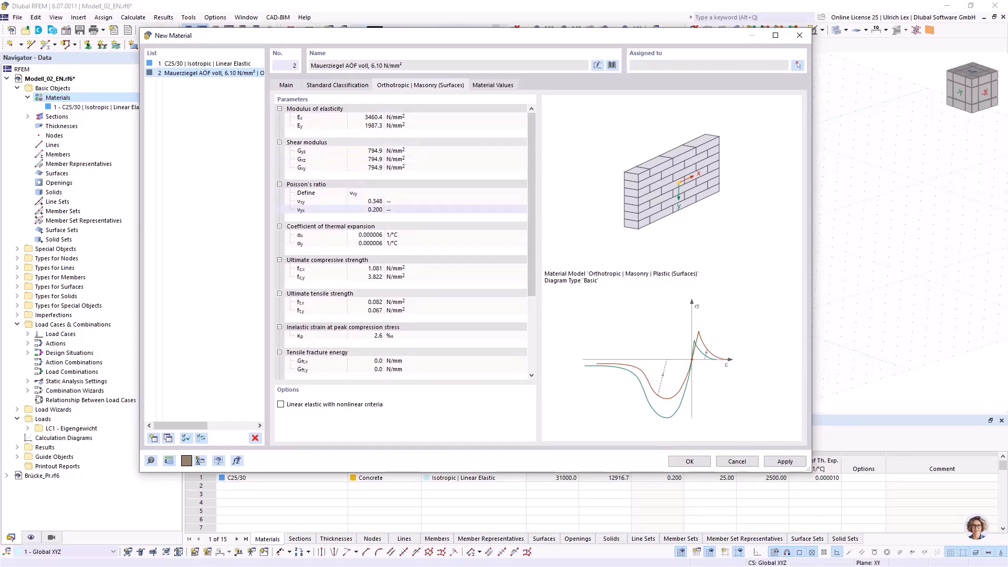
{"action": "left_click", "coordinate": [689, 461]}
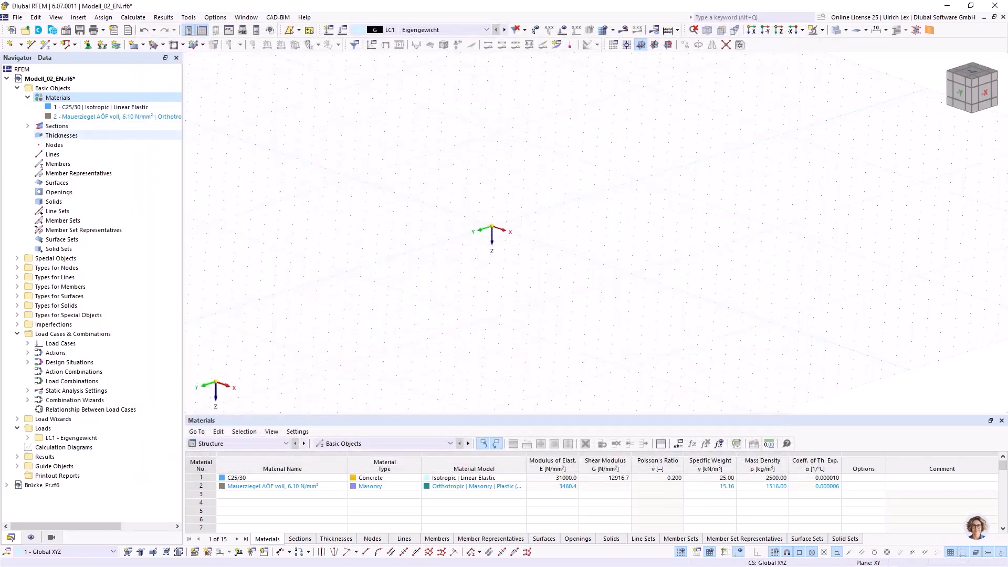
- Create a uniform thickness of 250 mm using material C25/30
{"action": "right_click", "coordinate": [53, 136]}
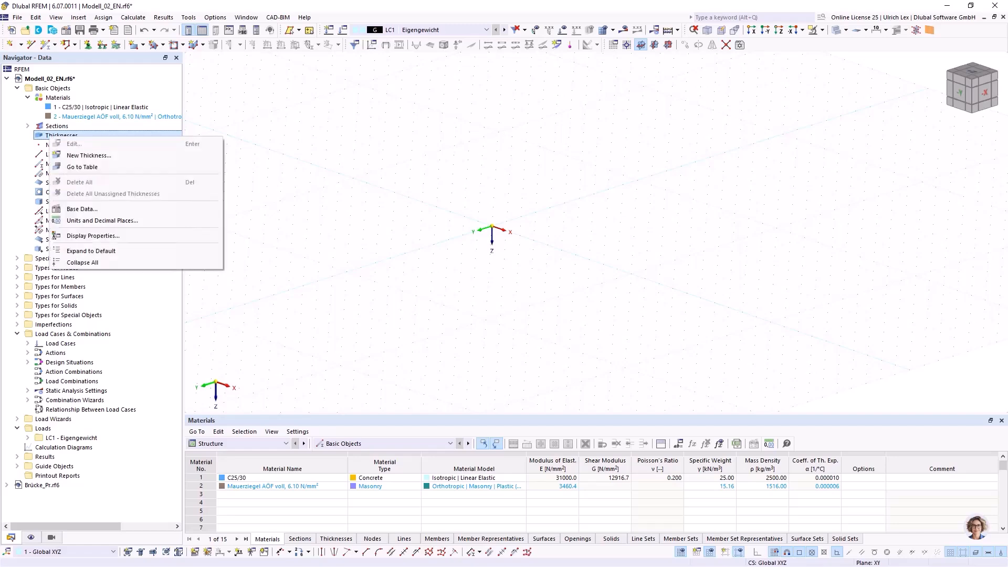
{"action": "left_click", "coordinate": [89, 156]}
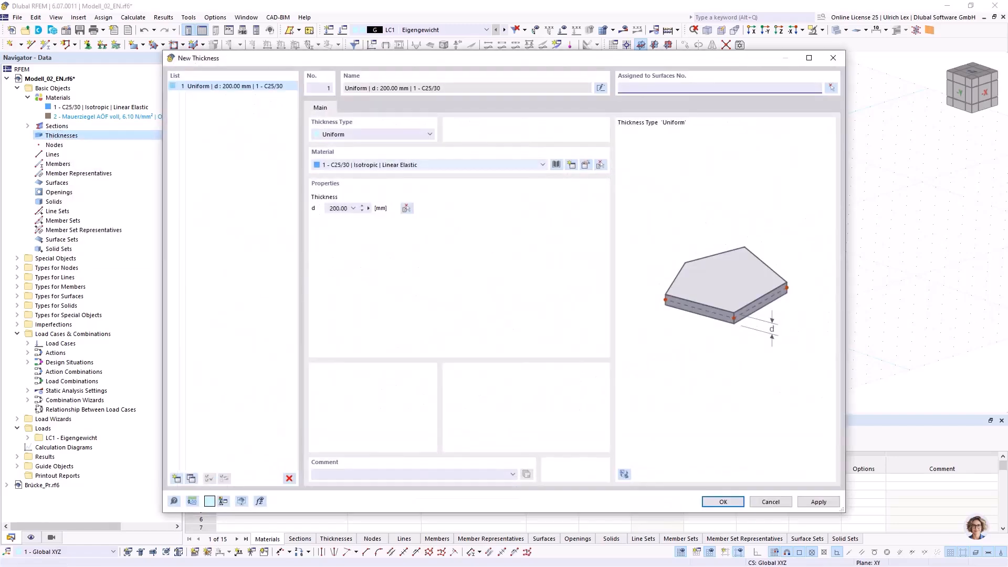
{"action": "left_click_drag", "start_coordinate": [329, 209], "coordinate": [349, 209]}
{"action": "type", "text": "250"}
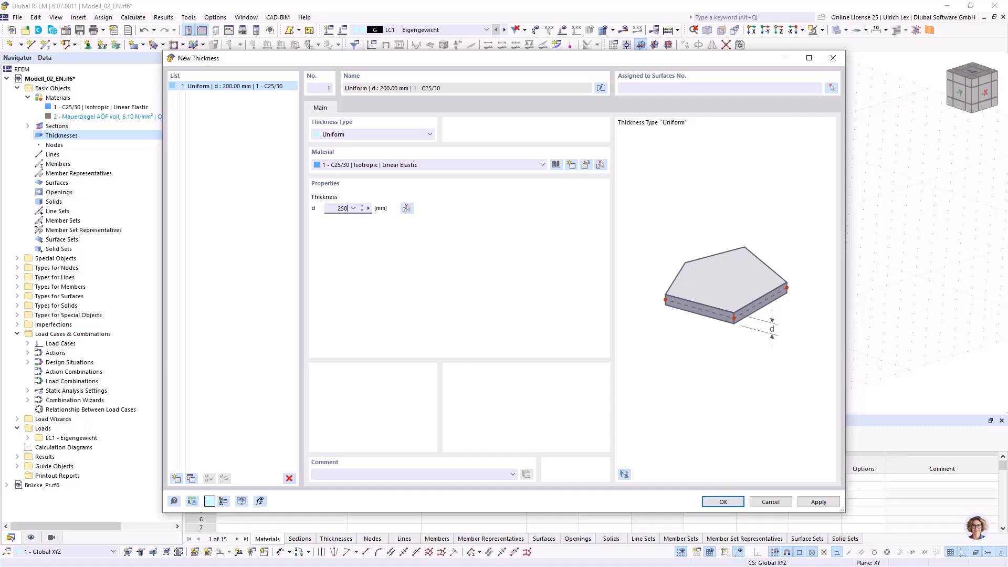
{"action": "left_click", "coordinate": [818, 502]}
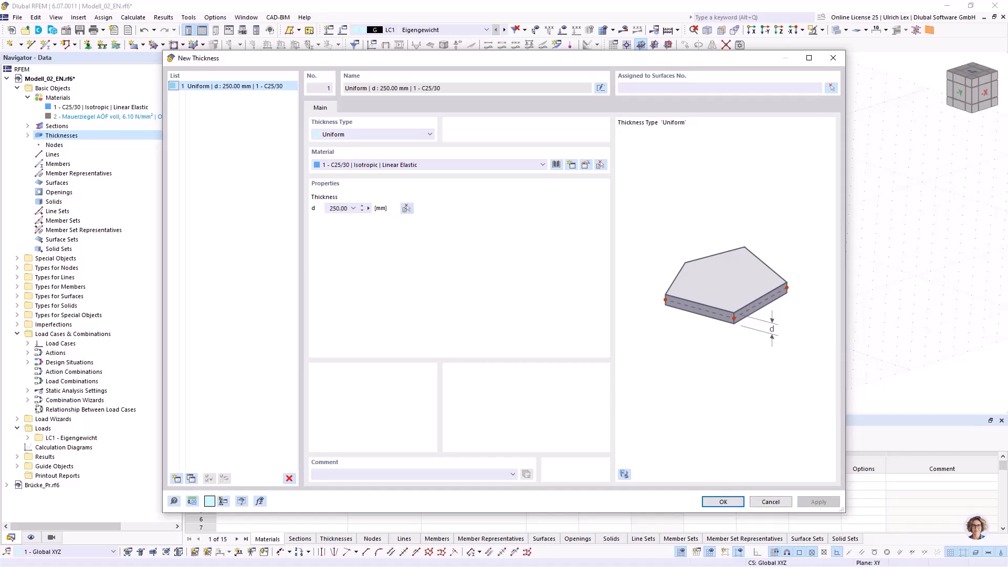
- Add a second uniform thickness of 290 mm with the Mauerziegel AÖF voll masonry material, and list the defined thicknesses
{"action": "left_click", "coordinate": [176, 478]}
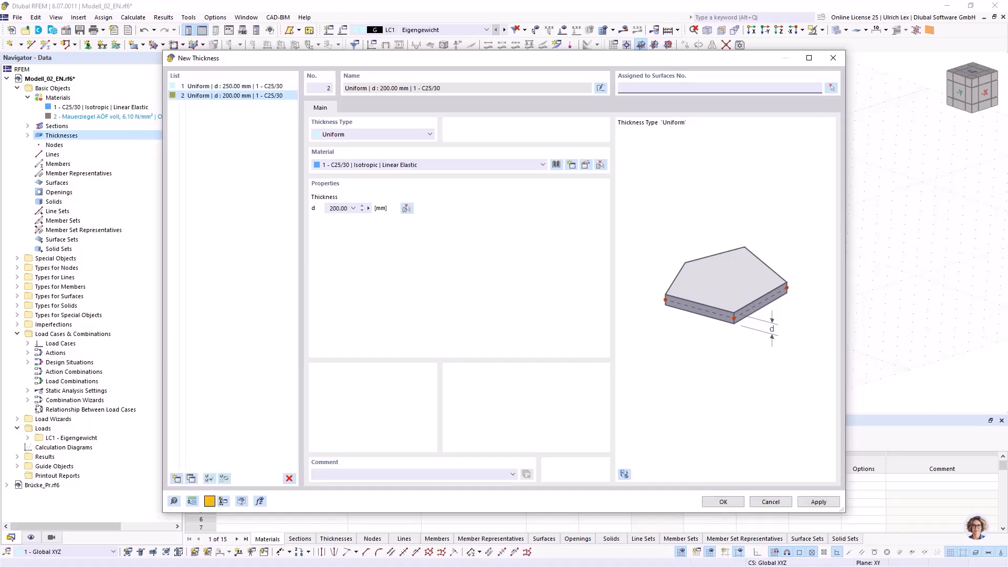
{"action": "left_click", "coordinate": [429, 165]}
{"action": "left_click", "coordinate": [430, 182]}
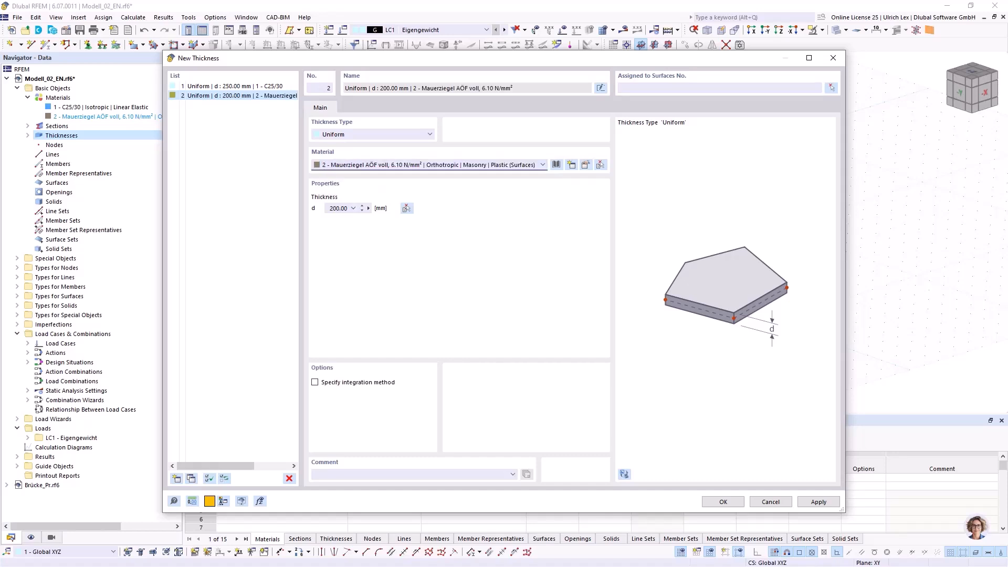
{"action": "left_click", "coordinate": [338, 208]}
{"action": "type", "text": "290"}
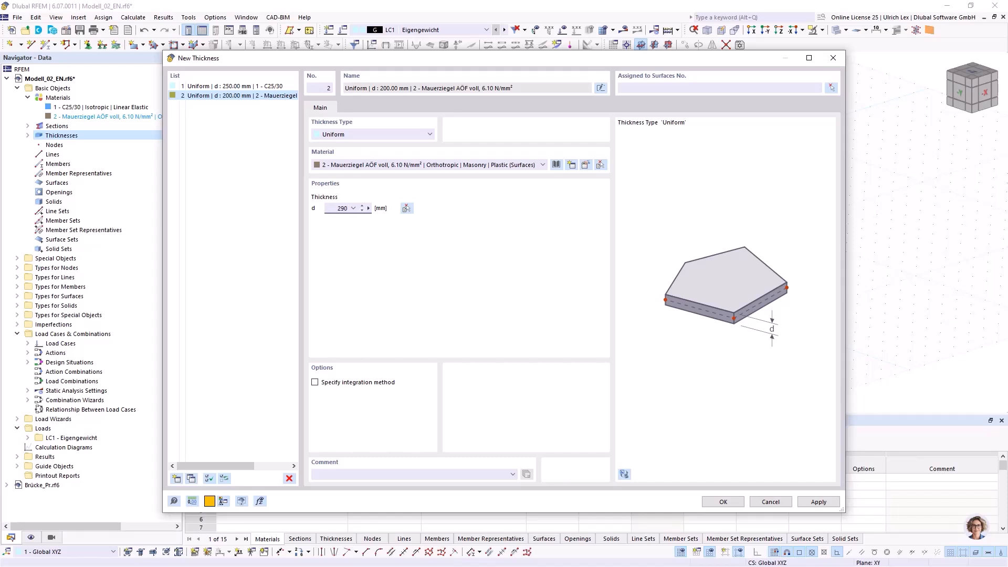
{"action": "key", "text": "Return"}
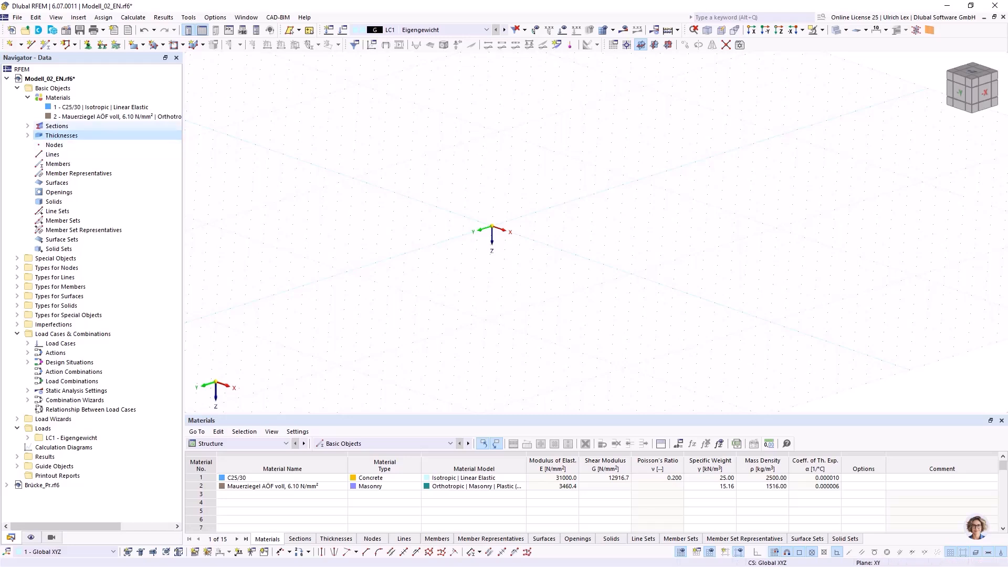
{"action": "left_click", "coordinate": [27, 135]}
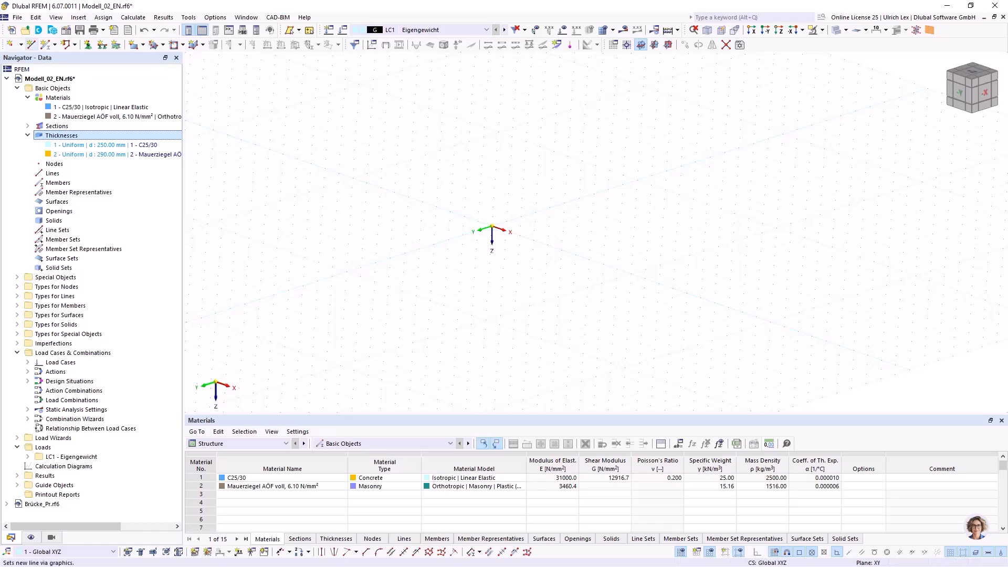
- Draw connected single lines from the origin, 5000 mm in the negative X direction and 3000 mm in the negative Y direction
{"action": "left_click", "coordinate": [31, 45]}
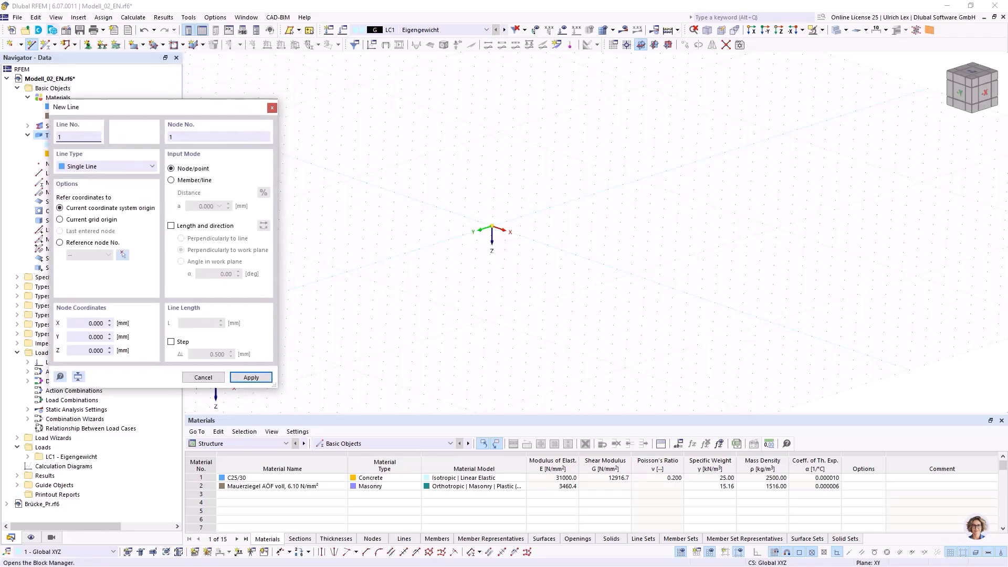
{"action": "mouse_move", "coordinate": [163, 108]}
{"action": "left_mouse_down"}
{"action": "mouse_move", "coordinate": [191, 102]}
{"action": "mouse_move", "coordinate": [154, 103]}
{"action": "left_mouse_up"}
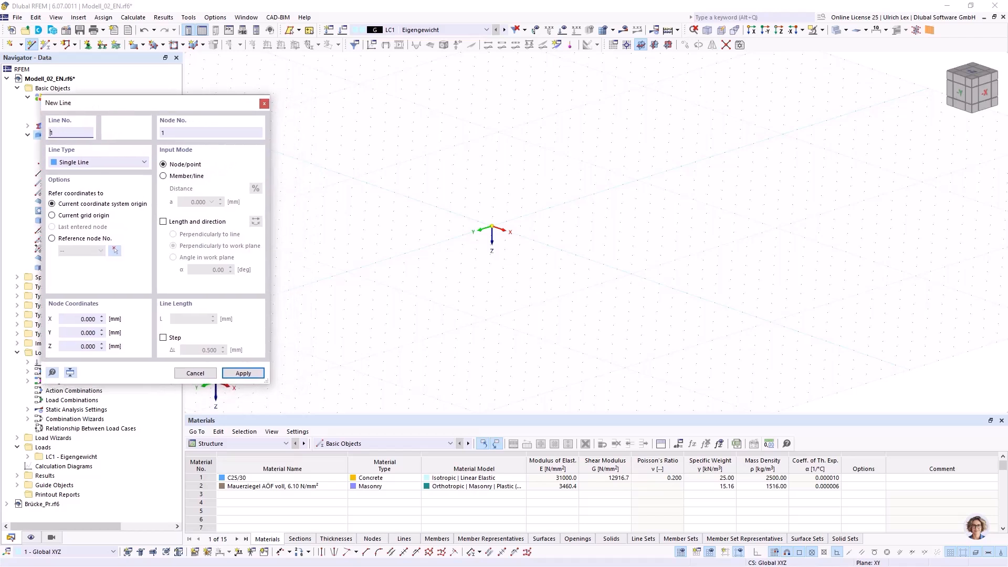
{"action": "mouse_move", "coordinate": [155, 103]}
{"action": "left_mouse_down"}
{"action": "mouse_move", "coordinate": [222, 112]}
{"action": "mouse_move", "coordinate": [148, 108]}
{"action": "left_mouse_up"}
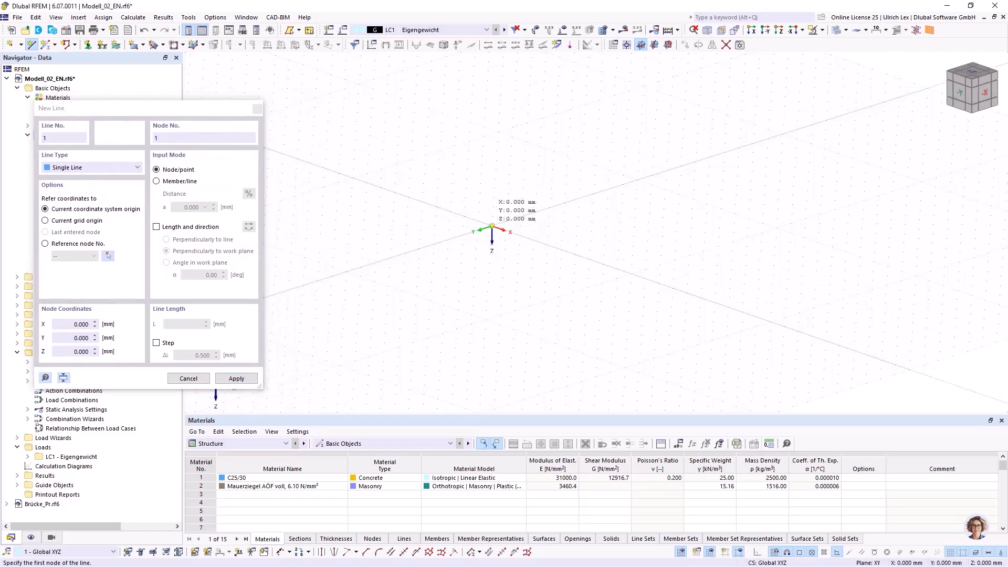
{"action": "left_click", "coordinate": [497, 223]}
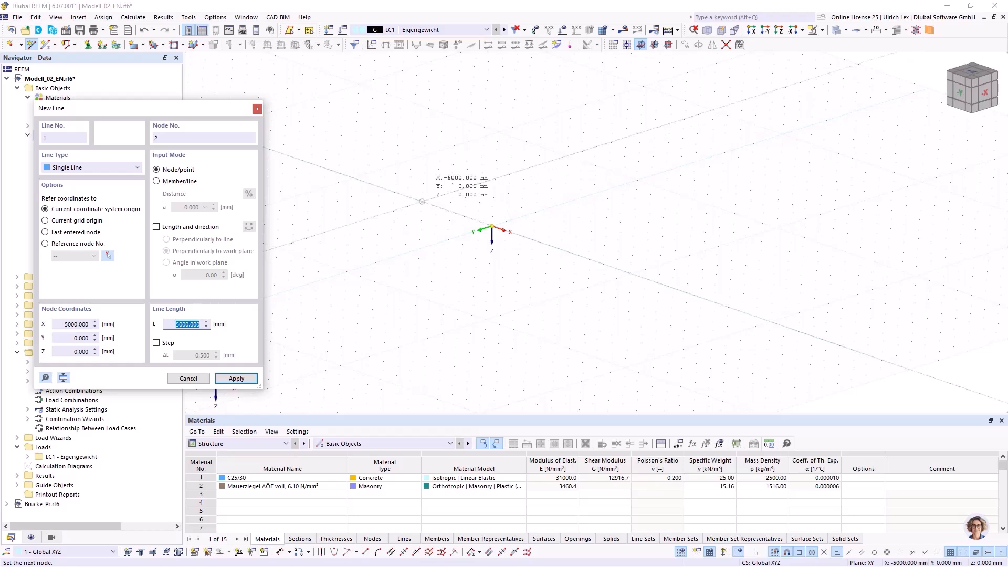
{"action": "type", "text": "5000"}
{"action": "key", "text": "Return"}
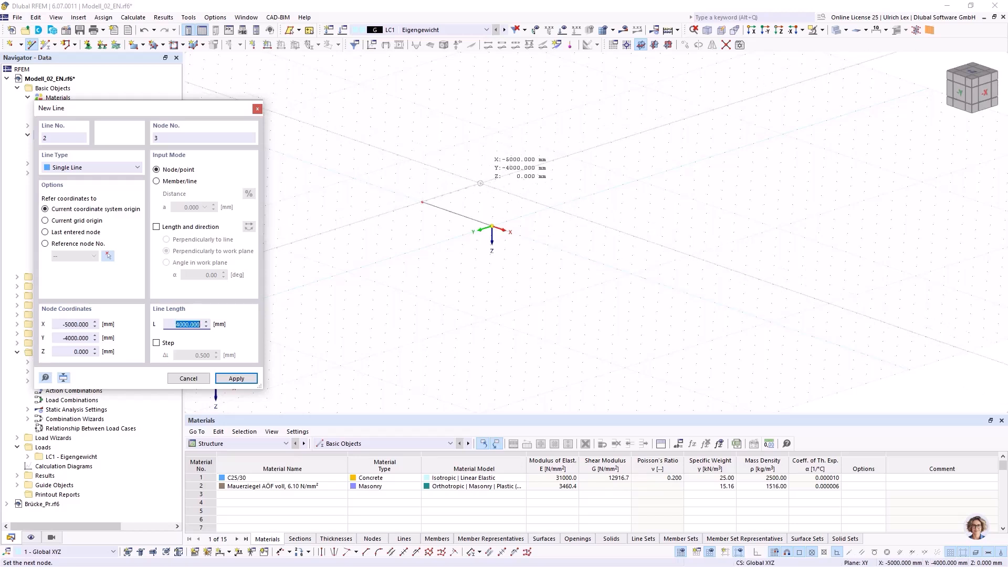
{"action": "type", "text": "3000"}
{"action": "key", "text": "Return"}
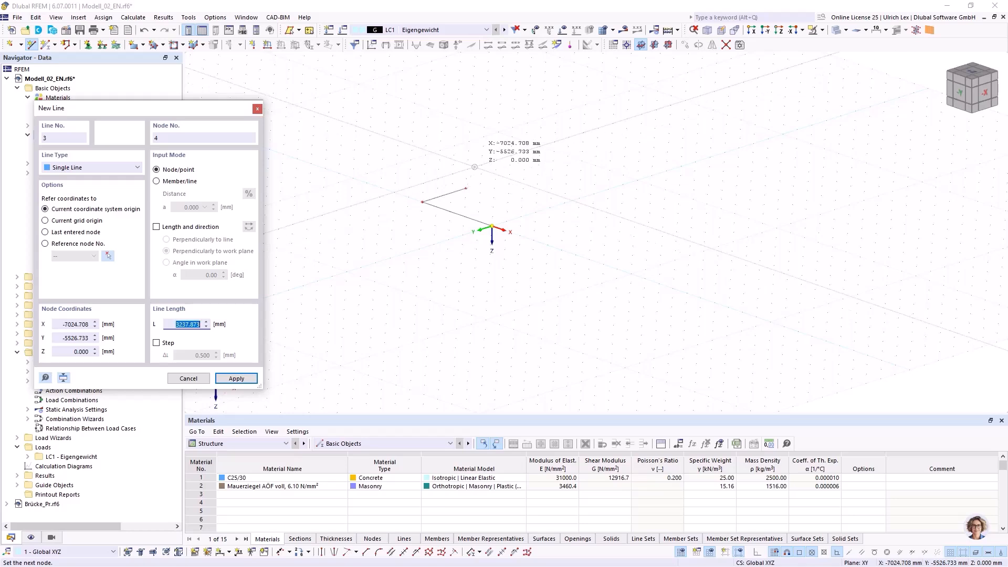
- End the connected line drawing without adding a third line
{"action": "right_click", "coordinate": [521, 188]}
{"action": "key", "text": "Escape"}
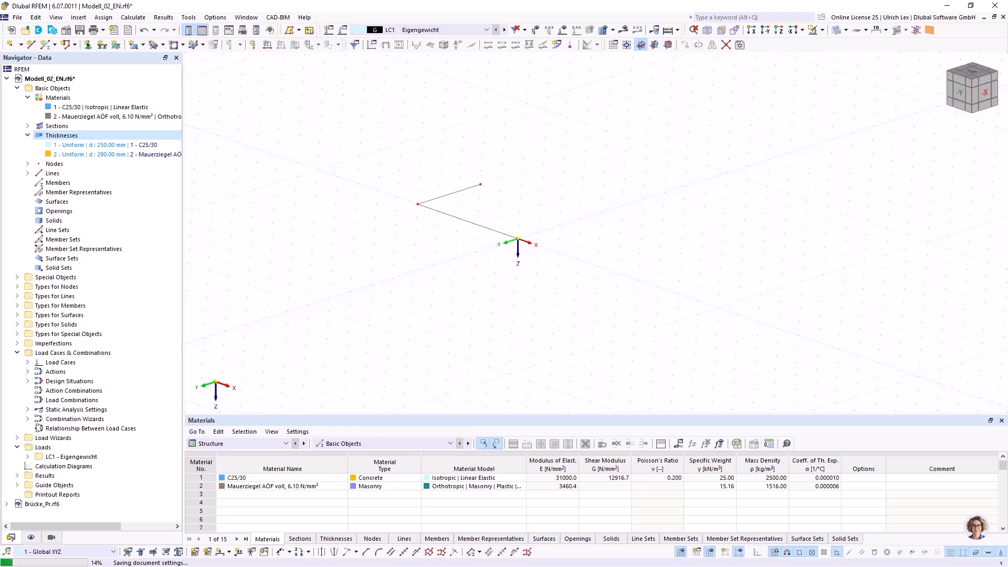
- Set the work plane's grid point spacing b and h to 1 mm
{"action": "right_click", "coordinate": [680, 552]}
{"action": "left_click", "coordinate": [699, 561]}
{"action": "double_click", "coordinate": [489, 358]}
{"action": "type", "text": "1"}
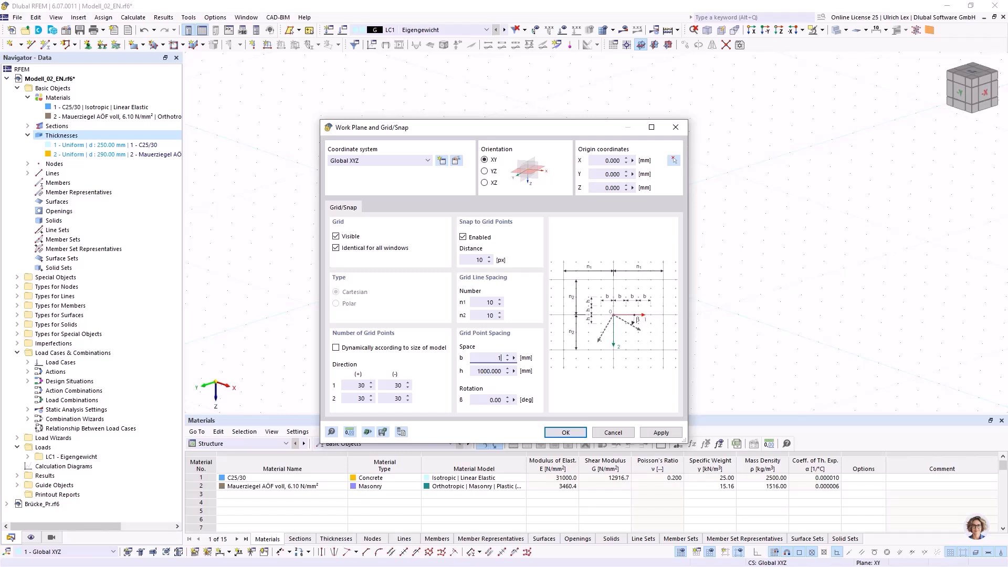
{"action": "key", "text": "Tab"}
{"action": "type", "text": "1"}
{"action": "key", "text": "Tab"}
{"action": "left_click", "coordinate": [566, 432]}
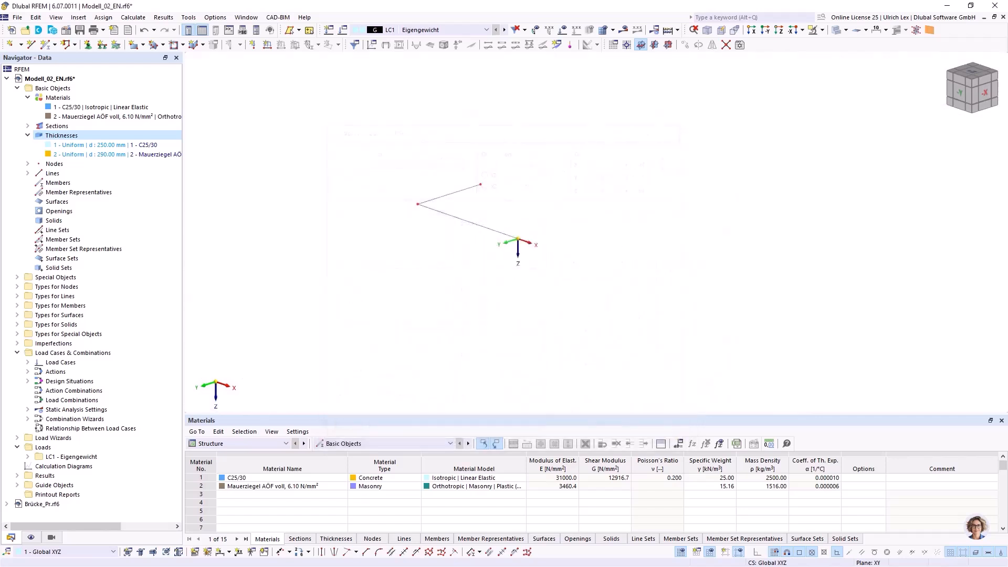
- Place the work plane origin at the corner node at X −5000 mm, Y 0
{"action": "scroll", "coordinate": [492, 179], "scroll_direction": "up", "scroll_amount": 1}
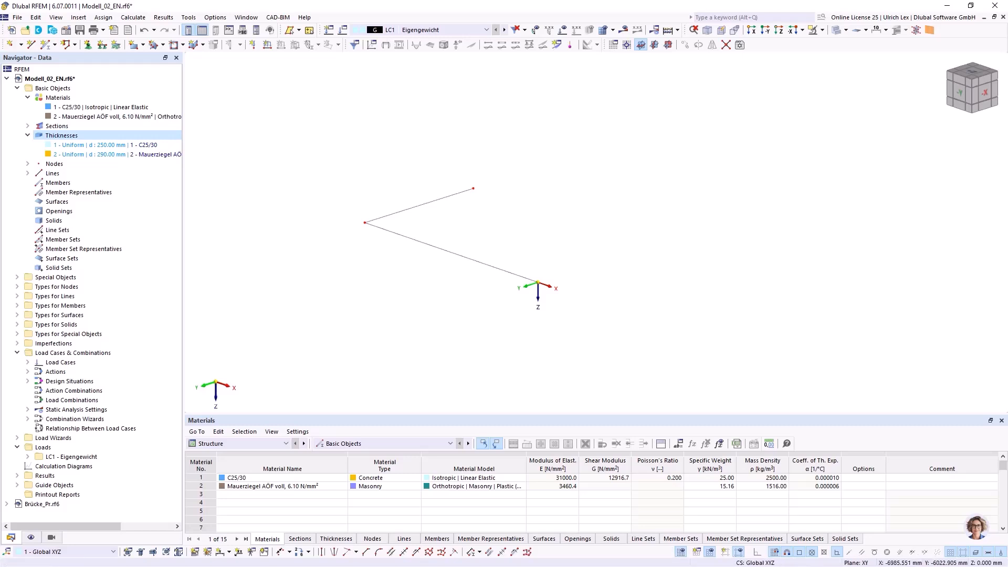
{"action": "left_click", "coordinate": [627, 45]}
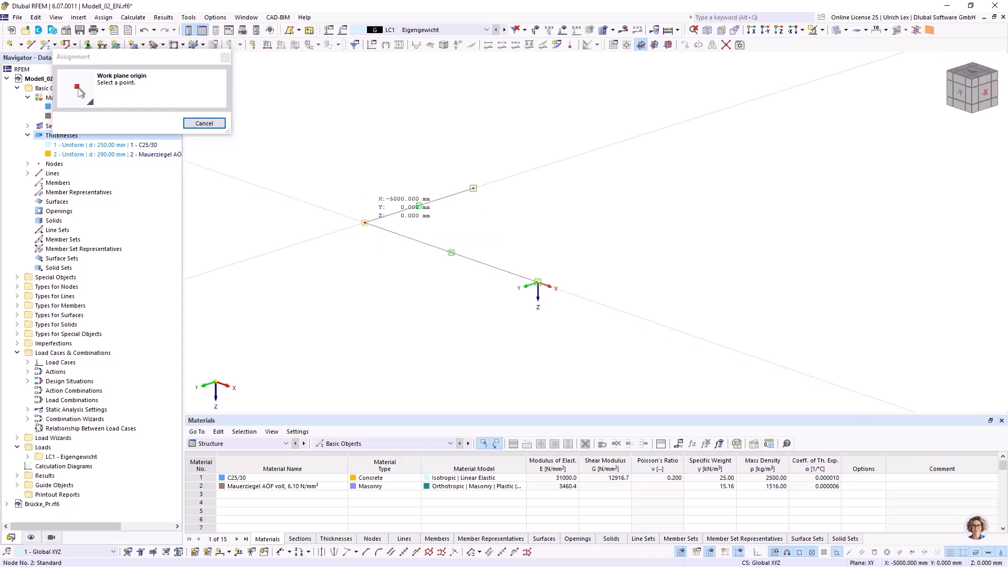
{"action": "left_click", "coordinate": [365, 223]}
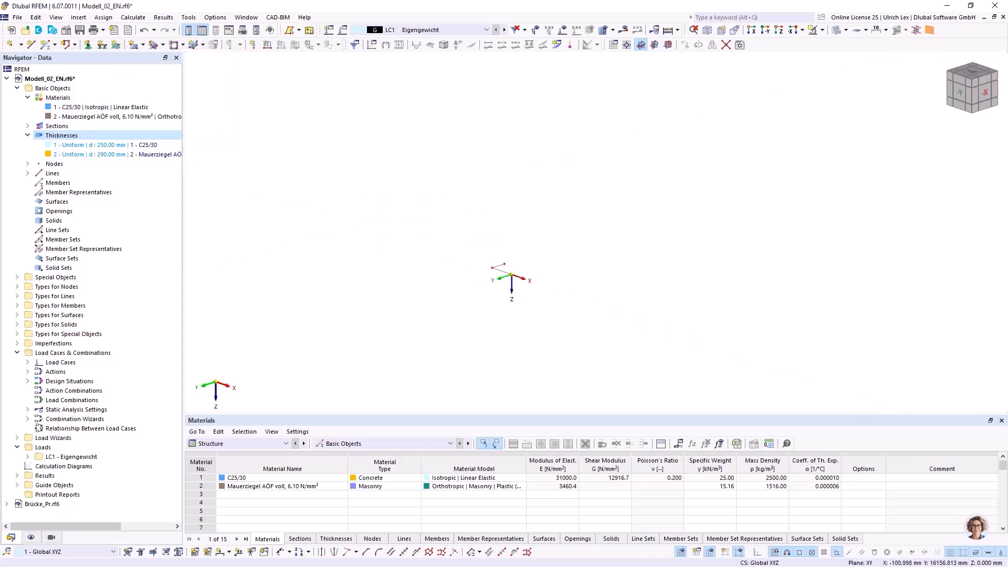
{"action": "right_click", "coordinate": [546, 290]}
{"action": "key", "text": "Escape"}
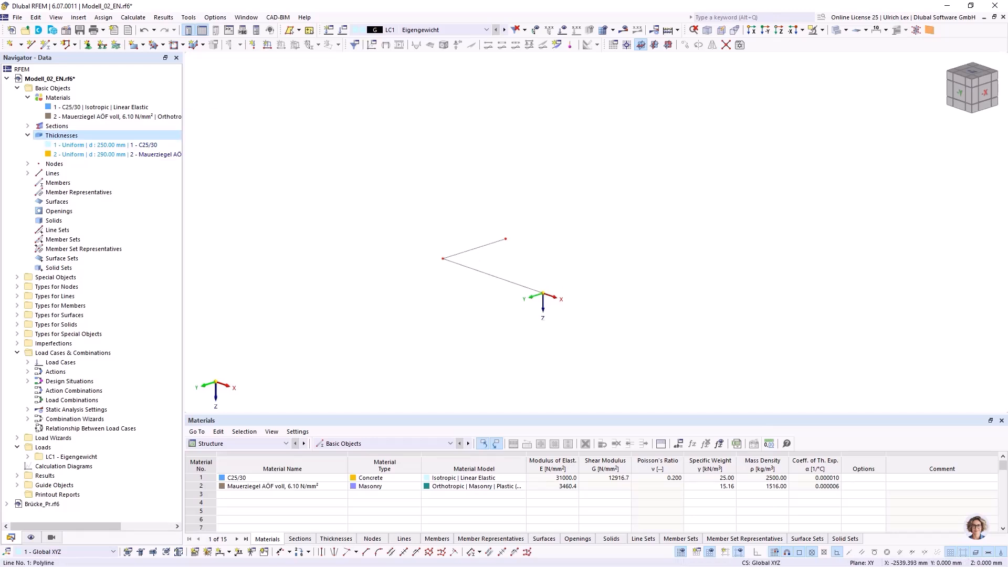
- Complete the base rectangle by copying the X-direction line to the open Y-direction end and joining the origin to the new corner
{"action": "left_click_drag", "start_coordinate": [468, 267], "coordinate": [505, 239]}
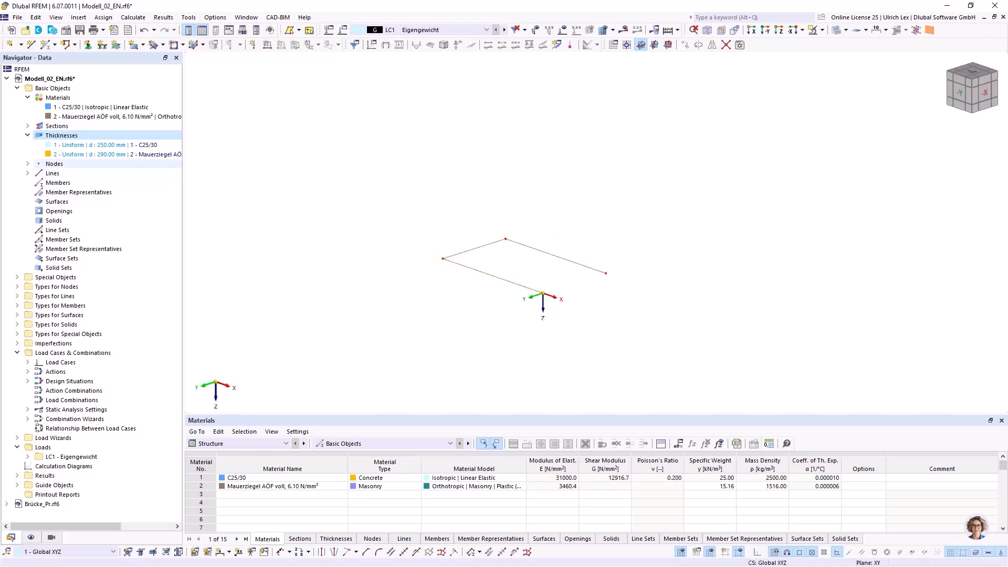
{"action": "left_click", "coordinate": [31, 45]}
{"action": "scroll", "coordinate": [558, 290], "scroll_direction": "up", "scroll_amount": 2}
{"action": "left_click", "coordinate": [521, 297]}
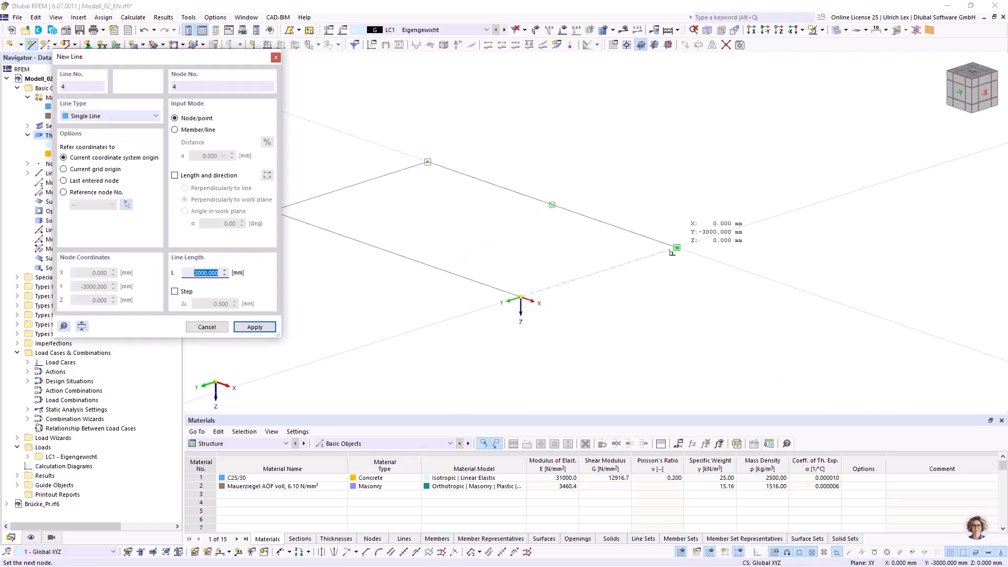
{"action": "left_click", "coordinate": [677, 247]}
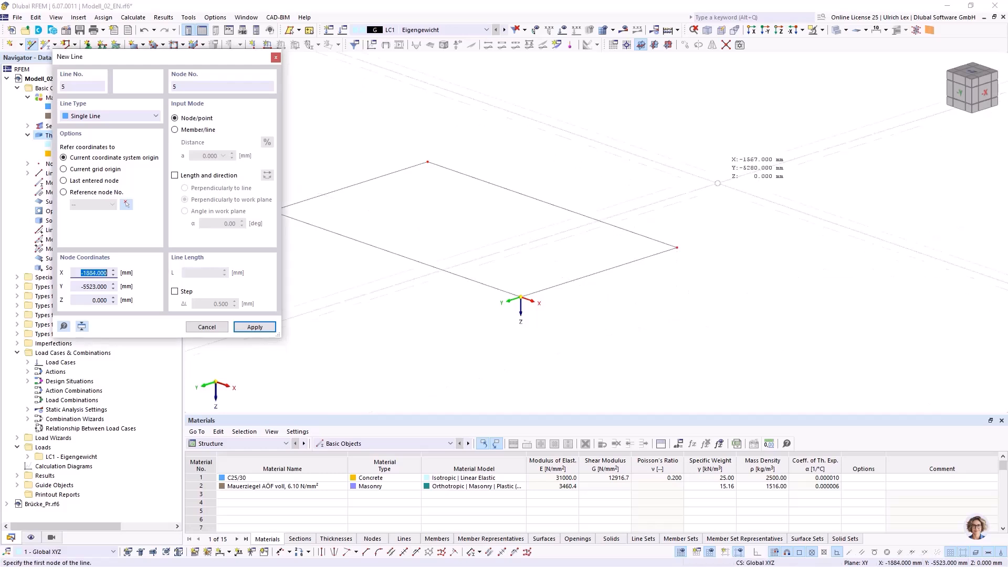
{"action": "key", "text": "Escape"}
- Switch the work plane to XZ with its origin at the corner node at X −5000 mm
{"action": "left_click", "coordinate": [641, 45]}
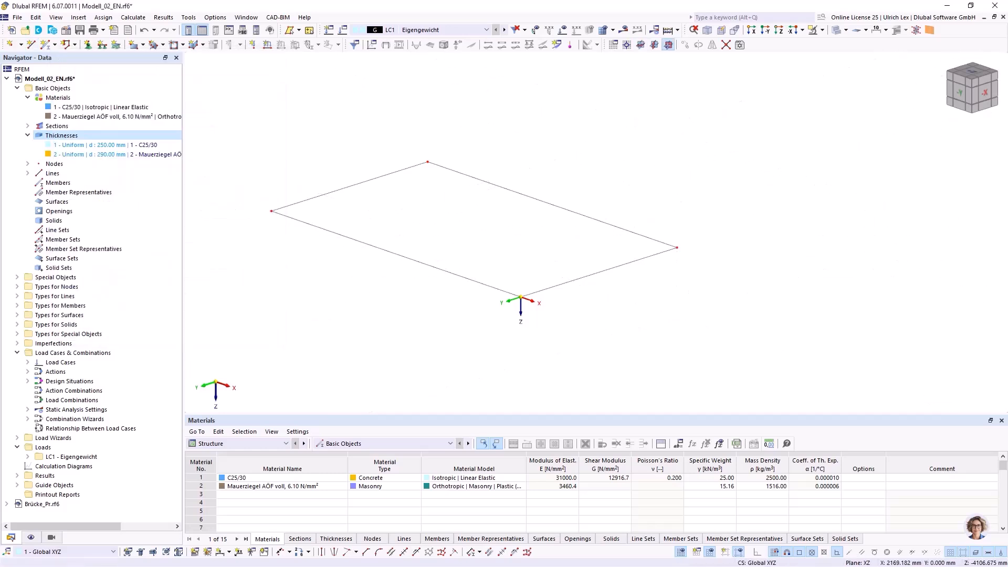
{"action": "left_click", "coordinate": [270, 211]}
{"action": "scroll", "coordinate": [525, 254], "scroll_direction": "down", "scroll_amount": 5}
{"action": "scroll", "coordinate": [515, 247], "scroll_direction": "up", "scroll_amount": 4}
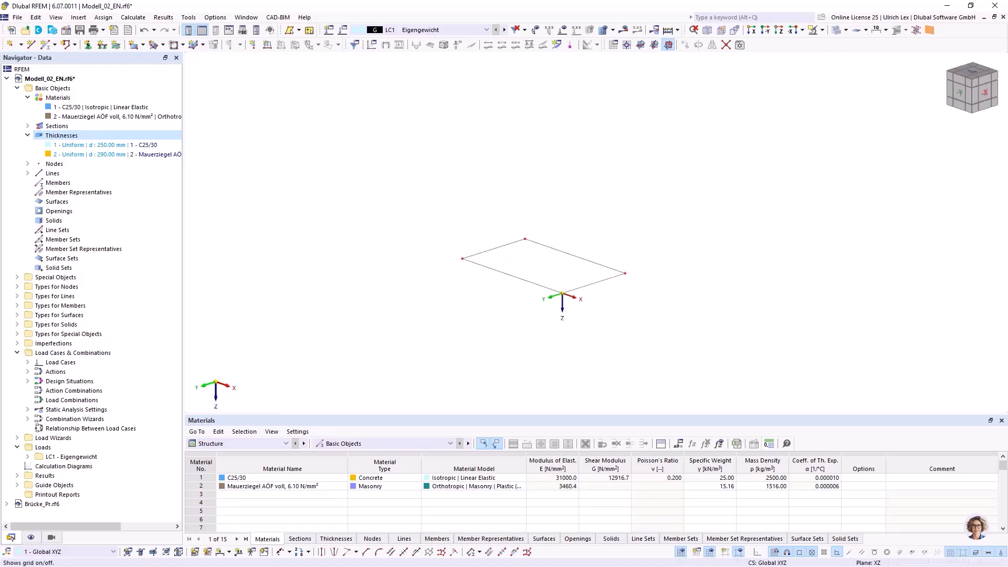
- Set the work plane's grid point spacing b and h to 1000 mm
{"action": "right_click", "coordinate": [683, 552]}
{"action": "left_click", "coordinate": [704, 544]}
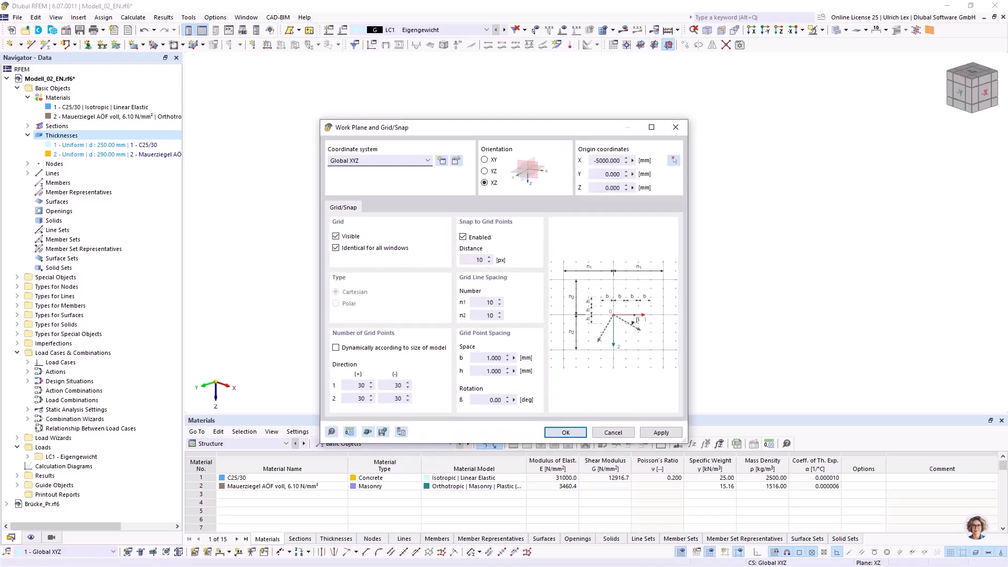
{"action": "double_click", "coordinate": [493, 357]}
{"action": "type", "text": "10"}
{"action": "key", "text": "Tab"}
{"action": "type", "text": "1000"}
{"action": "key", "text": "Tab"}
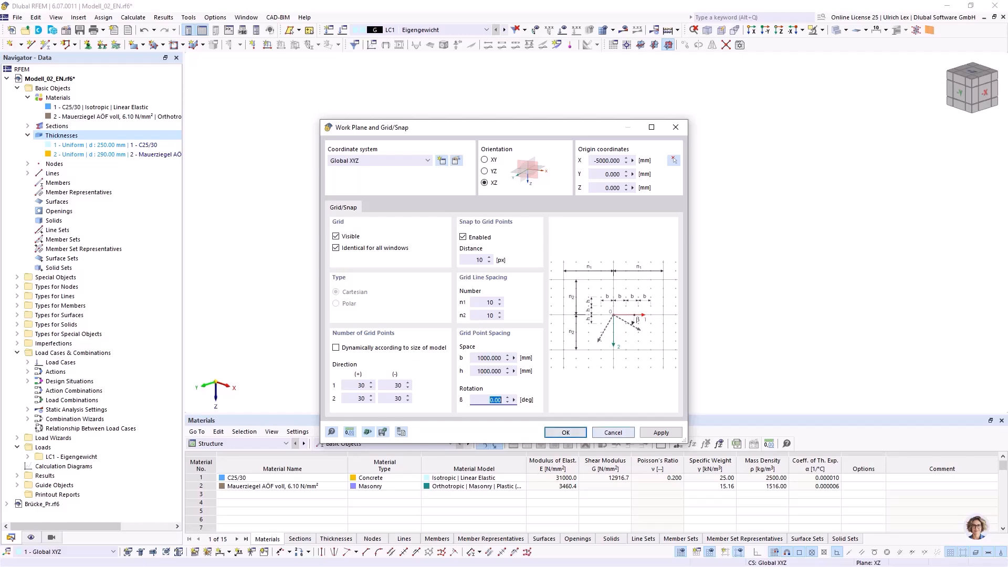
{"action": "key", "text": "Return"}
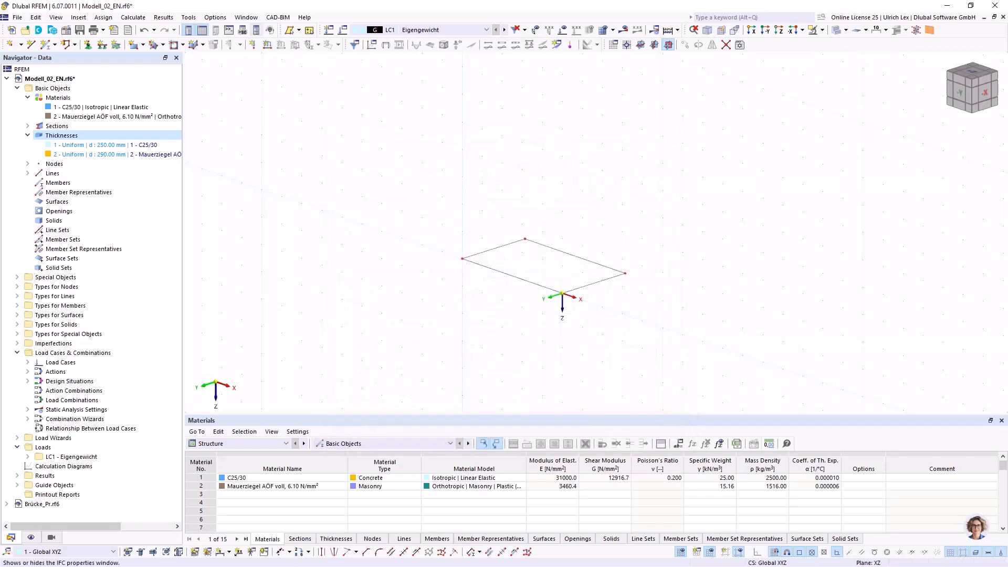
- Change the model's length unit to metres and thicknesses to one decimal place, and check the grid settings in the new unit
{"action": "left_click", "coordinate": [216, 17]}
{"action": "left_click", "coordinate": [254, 44]}
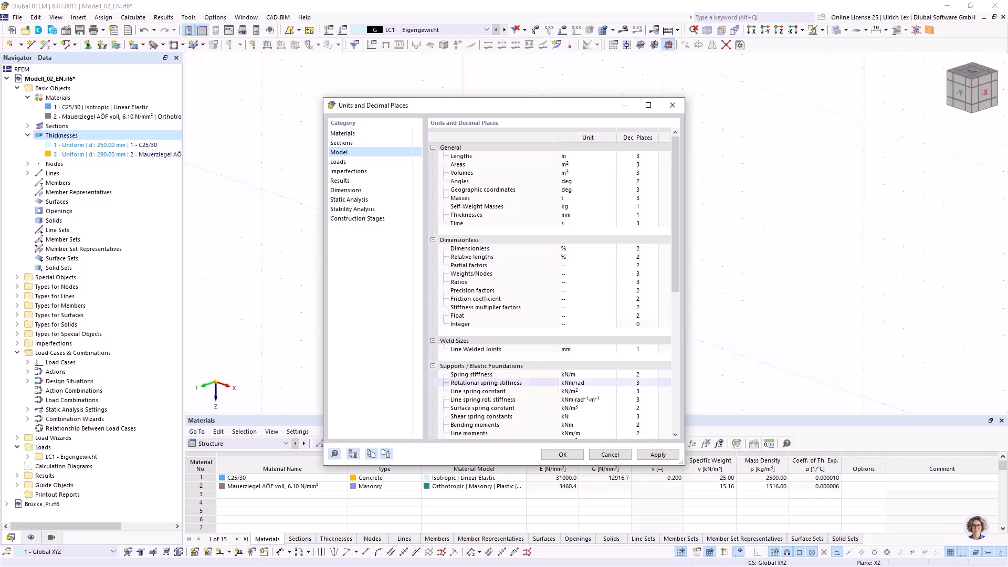
{"action": "left_click", "coordinate": [562, 455]}
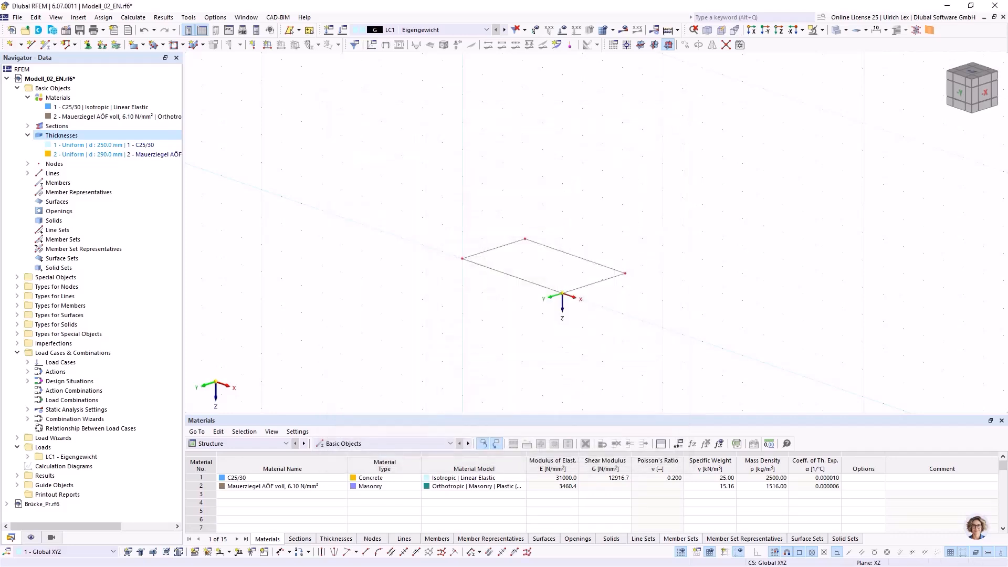
{"action": "right_click", "coordinate": [681, 552]}
{"action": "left_click", "coordinate": [701, 543]}
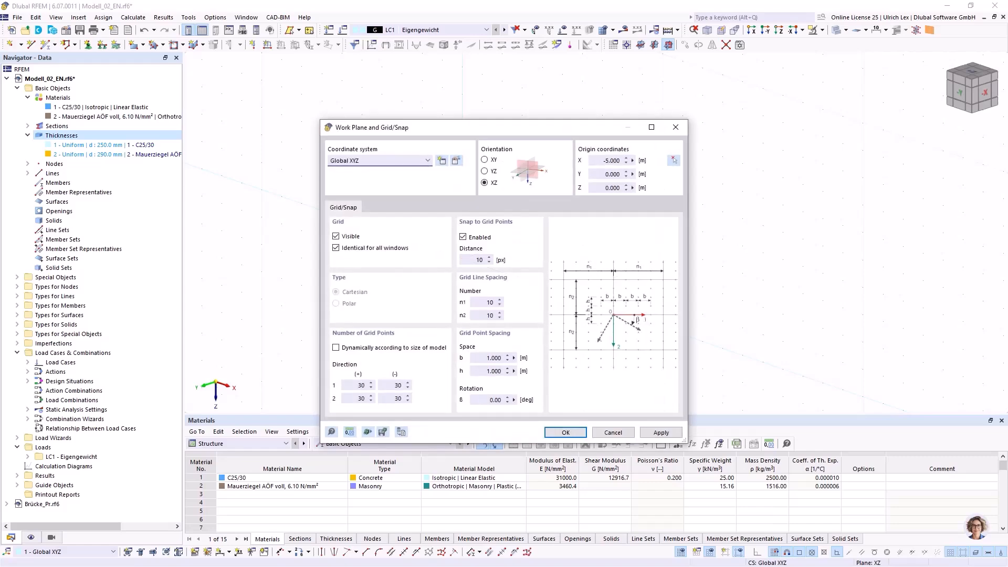
{"action": "left_click", "coordinate": [565, 432]}
- Draw a vertical line slightly more than 2 m high, upward from the base corner at X −5 m, Y 0
{"action": "scroll", "coordinate": [560, 169], "scroll_direction": "up", "scroll_amount": 2}
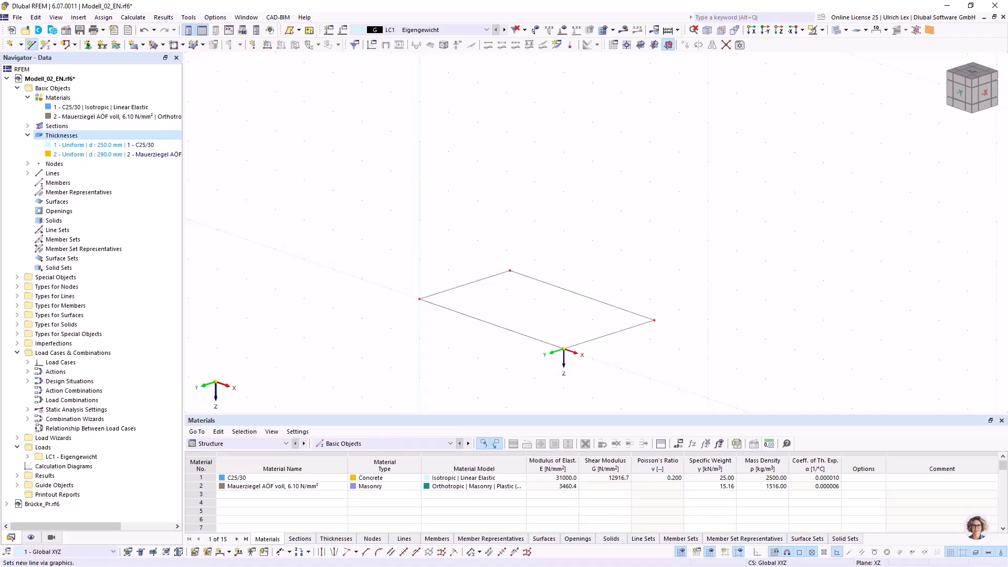
{"action": "left_click", "coordinate": [32, 45]}
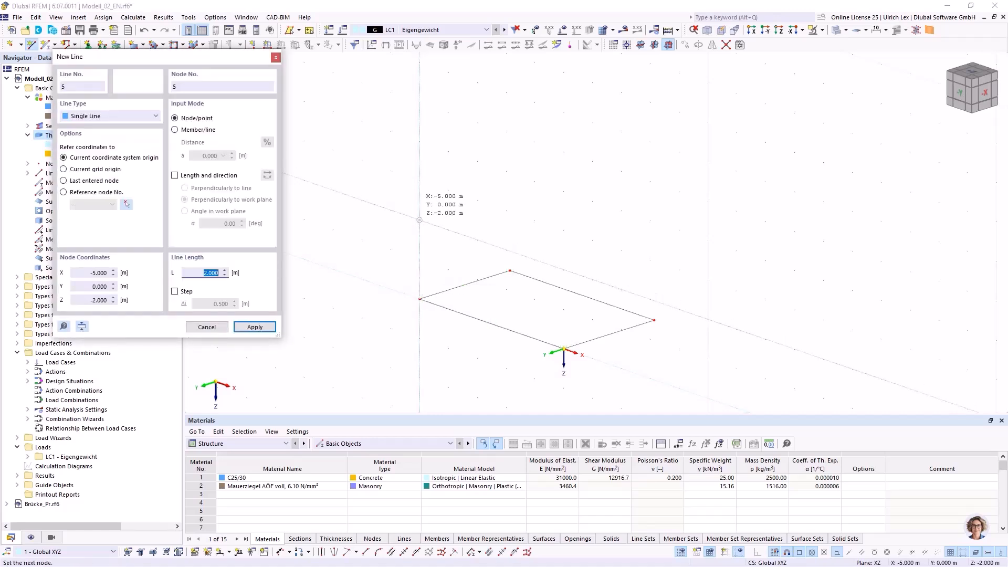
{"action": "type", "text": "2"}
{"action": "key", "text": "Return"}
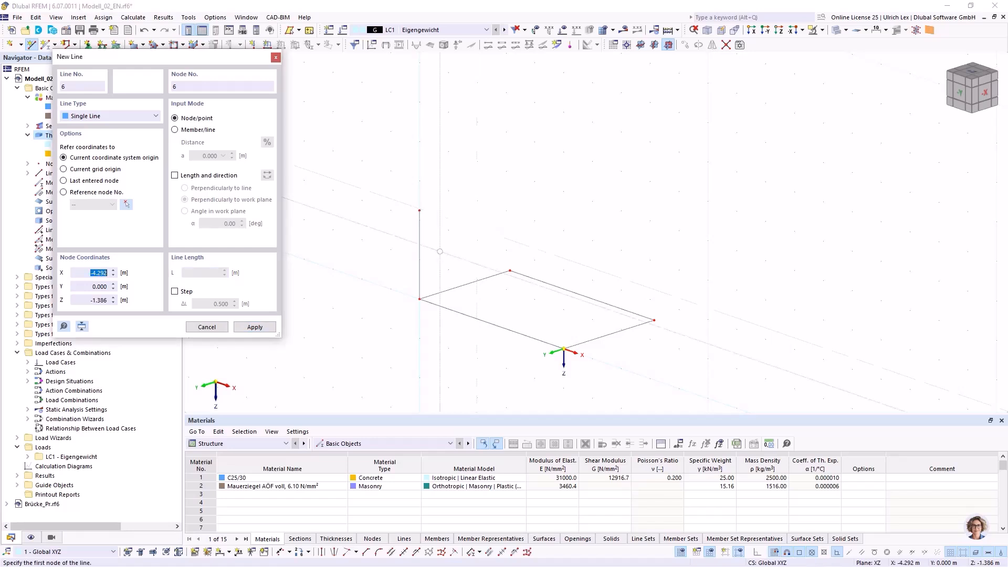
{"action": "key", "text": "Escape"}
- Copy the vertical corner line to the other three corners of the base rectangle
{"action": "left_click_drag", "start_coordinate": [420, 299], "coordinate": [564, 349], "text": "ctrl"}
{"action": "left_click", "coordinate": [654, 320], "text": "ctrl"}
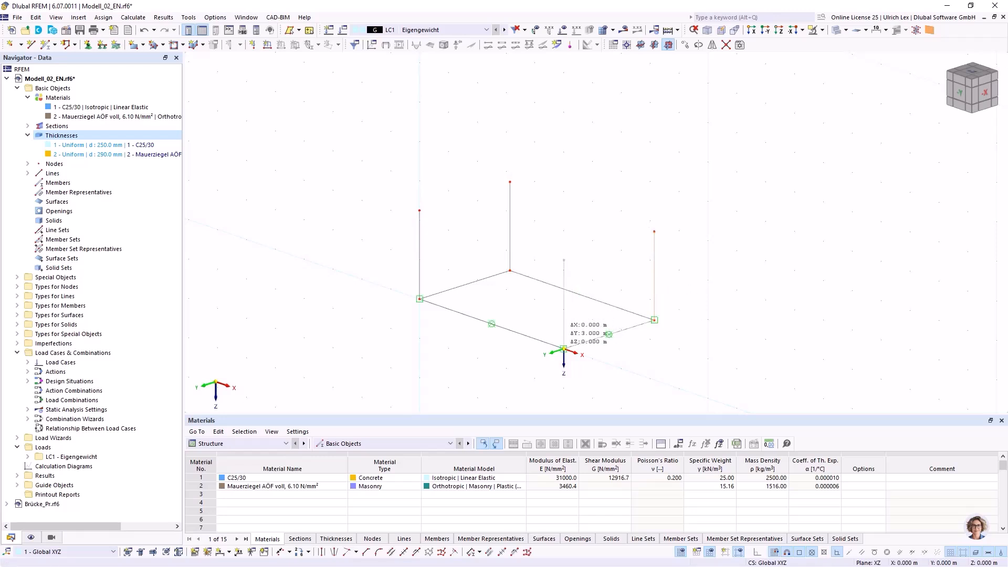
{"action": "left_click", "coordinate": [564, 349], "text": "ctrl"}
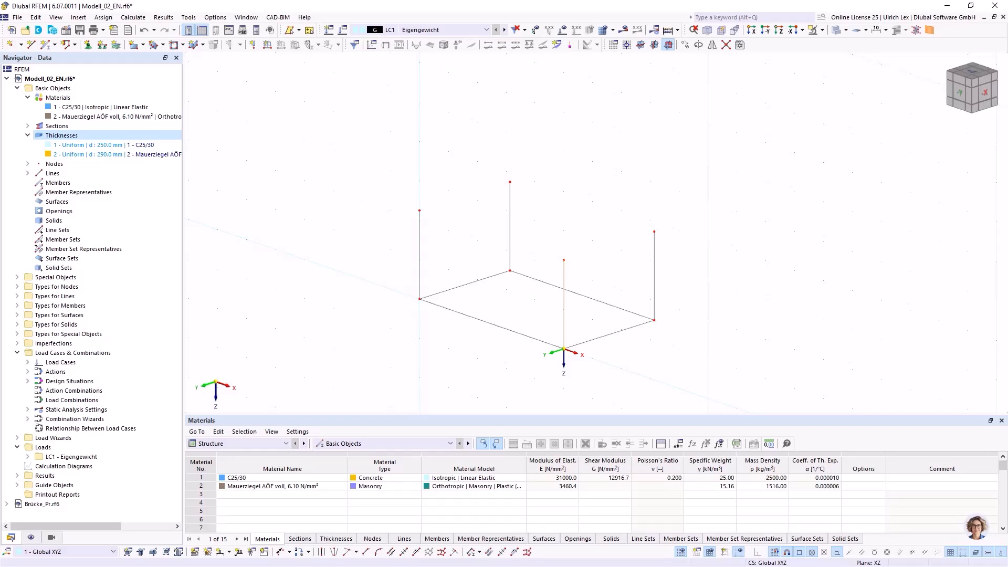
- Set the work plane's grid point spacing b and h to 0.25 m
{"action": "left_click", "coordinate": [701, 543]}
{"action": "left_click", "coordinate": [493, 357]}
{"action": "type", "text": "0,25"}
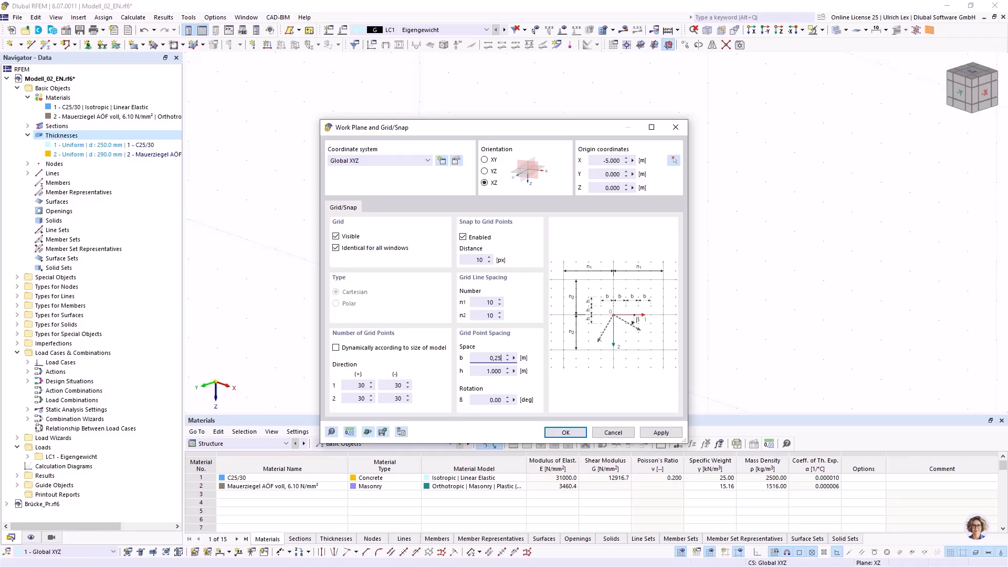
{"action": "key", "text": "Tab"}
{"action": "type", "text": "0,25"}
{"action": "key", "text": "Tab"}
{"action": "key", "text": "Return"}
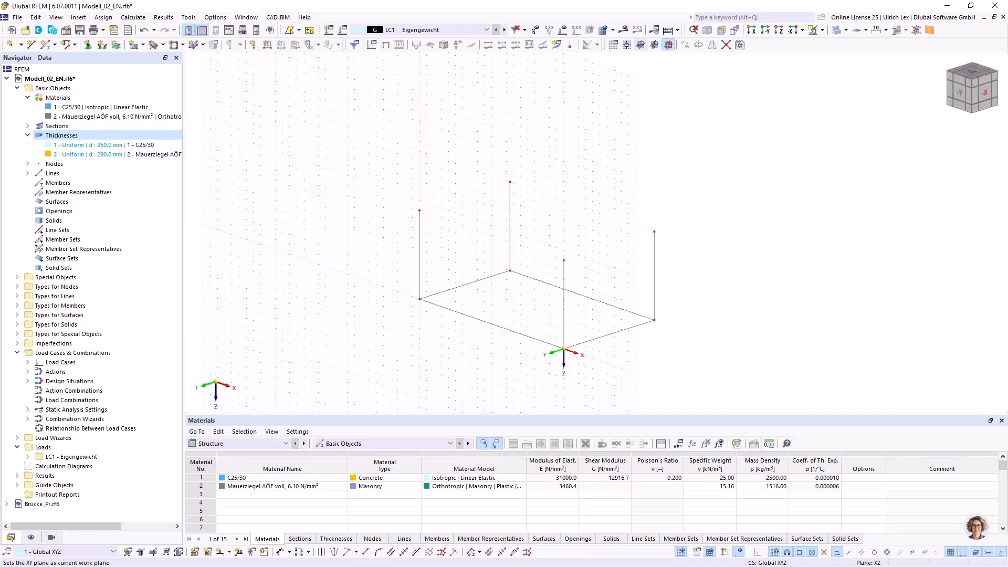
- Switch the work plane to YZ and place its origin at the global origin node
{"action": "left_click", "coordinate": [654, 45]}
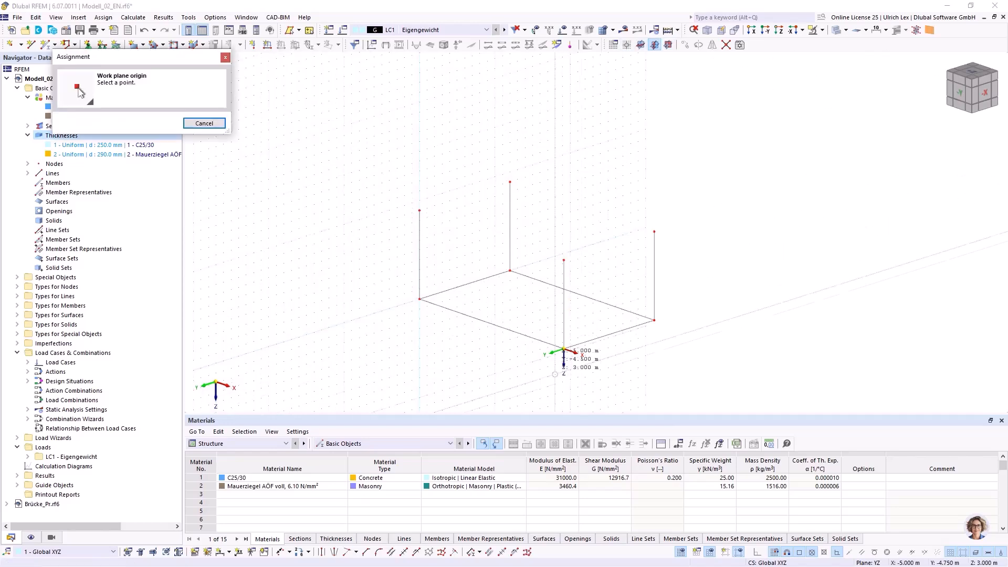
{"action": "left_click", "coordinate": [563, 349]}
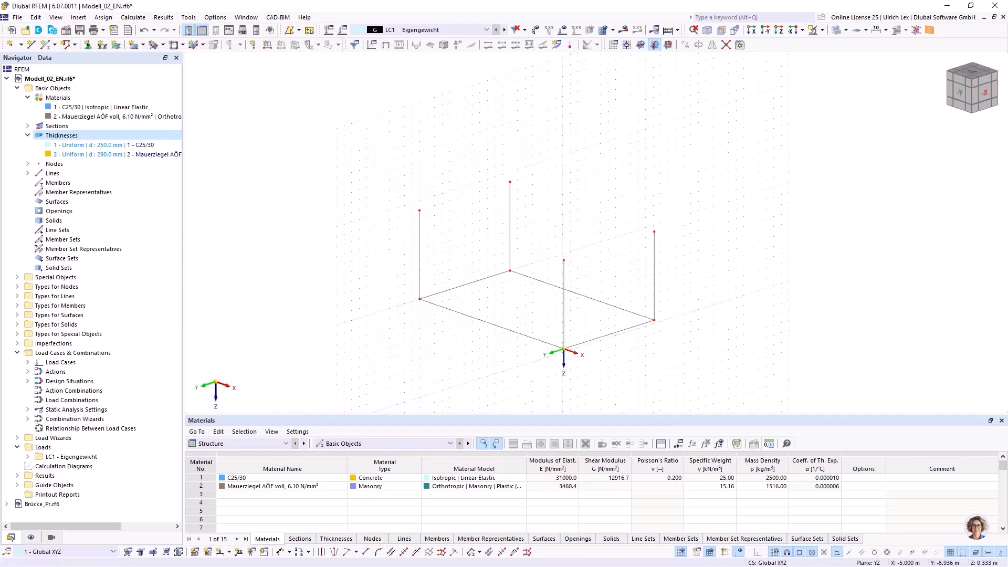
{"action": "left_click", "coordinate": [627, 45]}
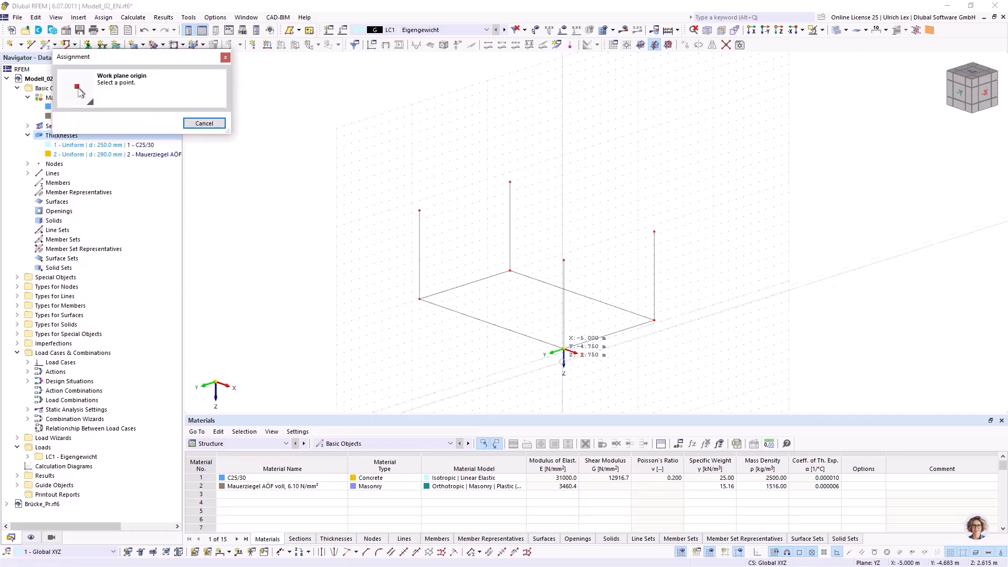
{"action": "left_click", "coordinate": [564, 349]}
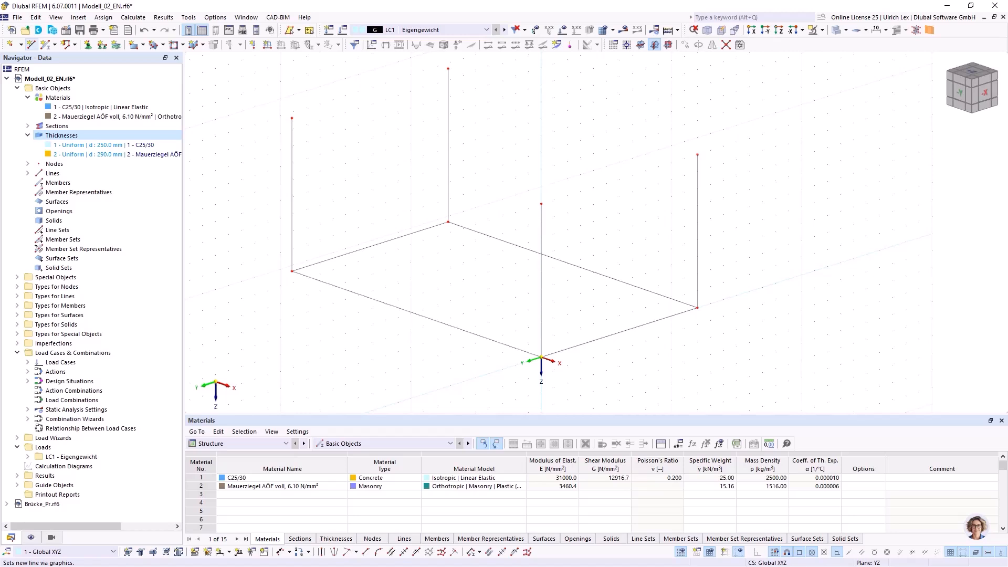
- Draw two equal vertical lines from the base edge at X 0, at Y −0.75 m and Y −2.25 m, slightly shorter than the corner lines
{"action": "left_click", "coordinate": [31, 44]}
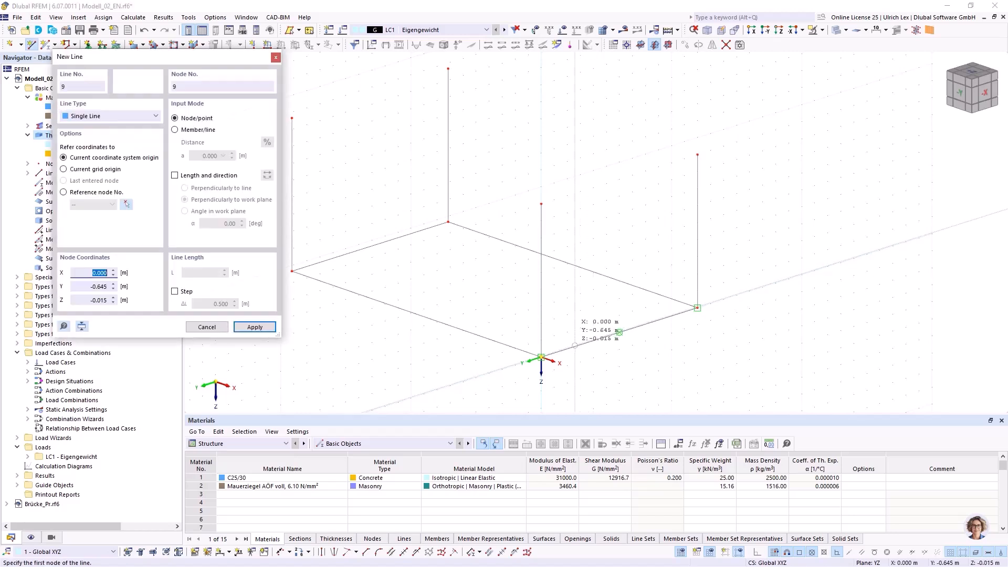
{"action": "left_click", "coordinate": [620, 332]}
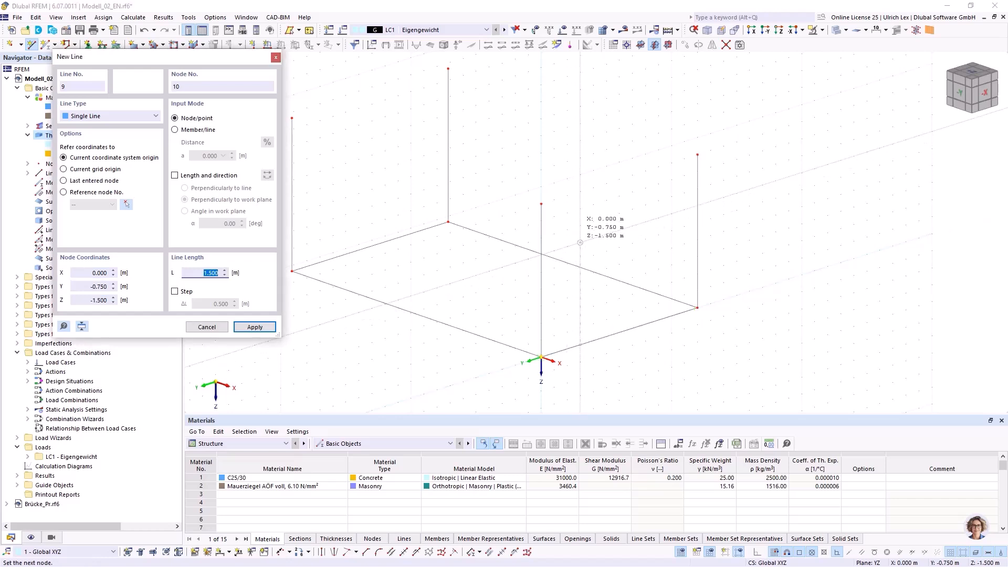
{"action": "left_click", "coordinate": [580, 243]}
{"action": "right_click", "coordinate": [658, 227]}
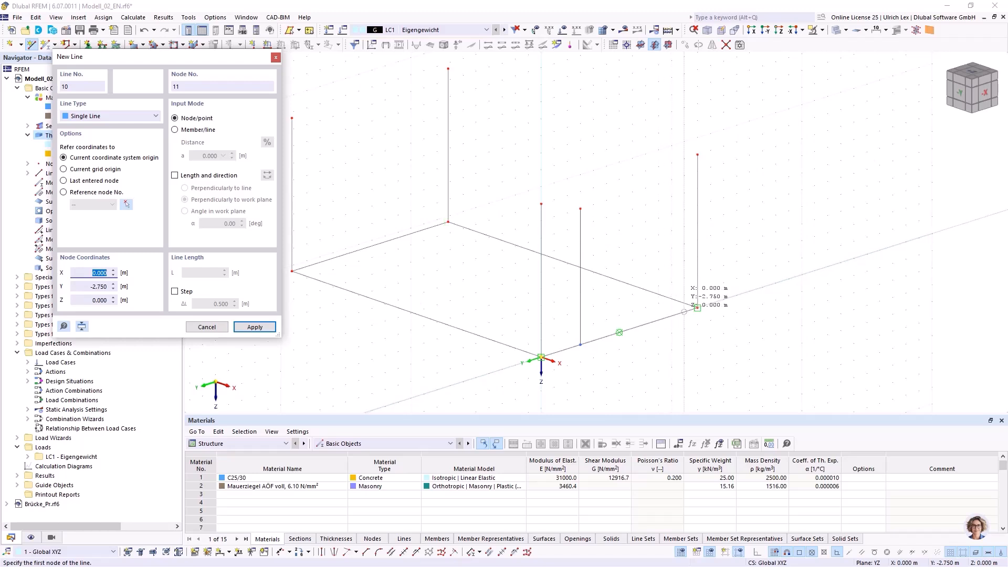
{"action": "left_click", "coordinate": [698, 308]}
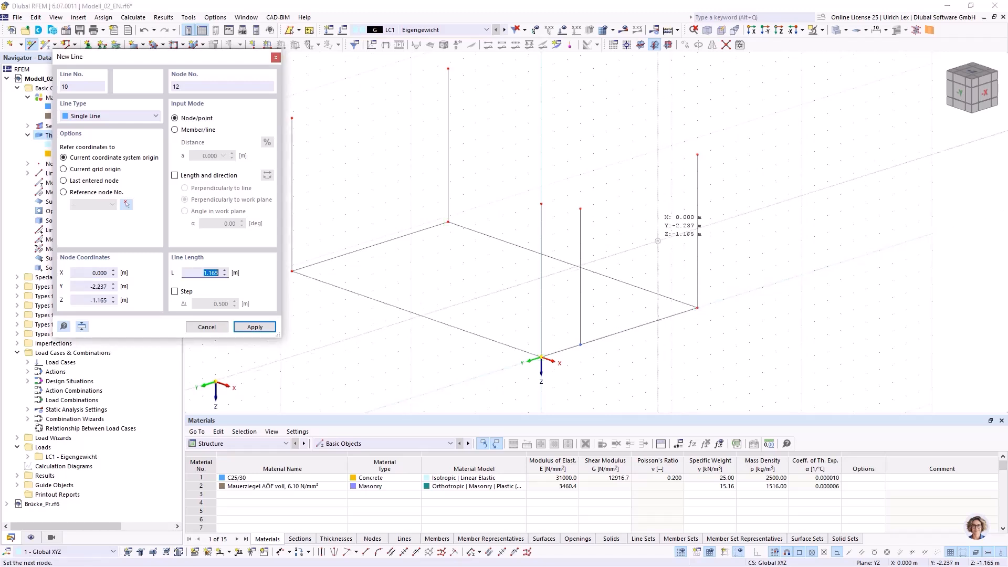
{"action": "left_click", "coordinate": [658, 234]}
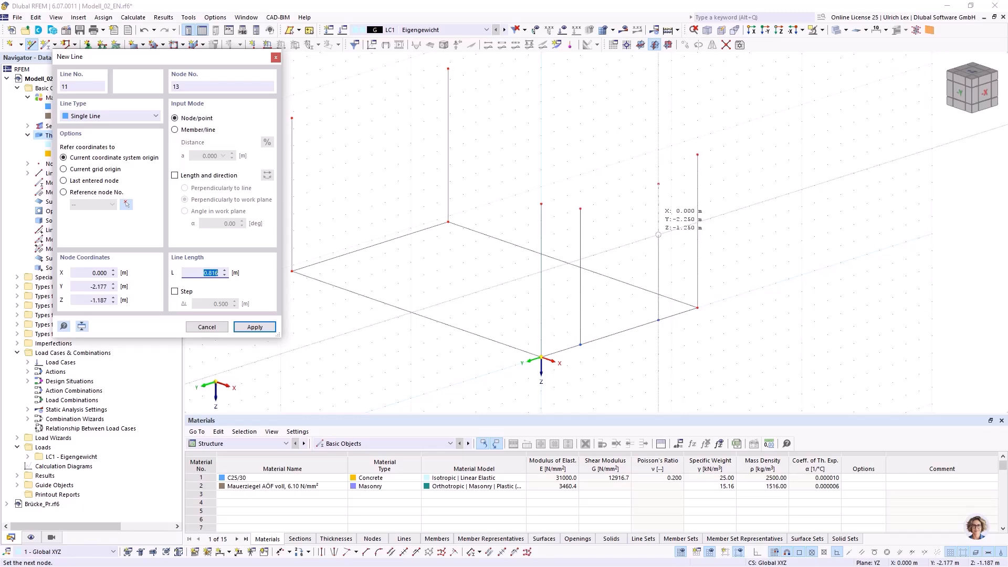
{"action": "key", "text": "Escape"}
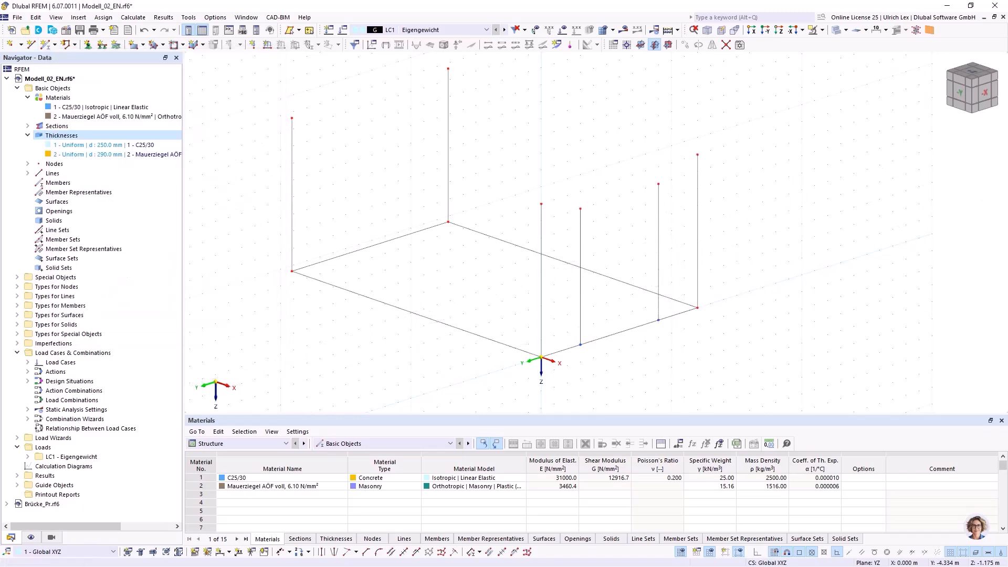
- Isolate the lines and nodes lying in the end plane at X 0, using Visibility by Selected Objects
{"action": "middle_click_drag", "start_coordinate": [672, 281], "coordinate": [486, 272], "text": "ctrl"}
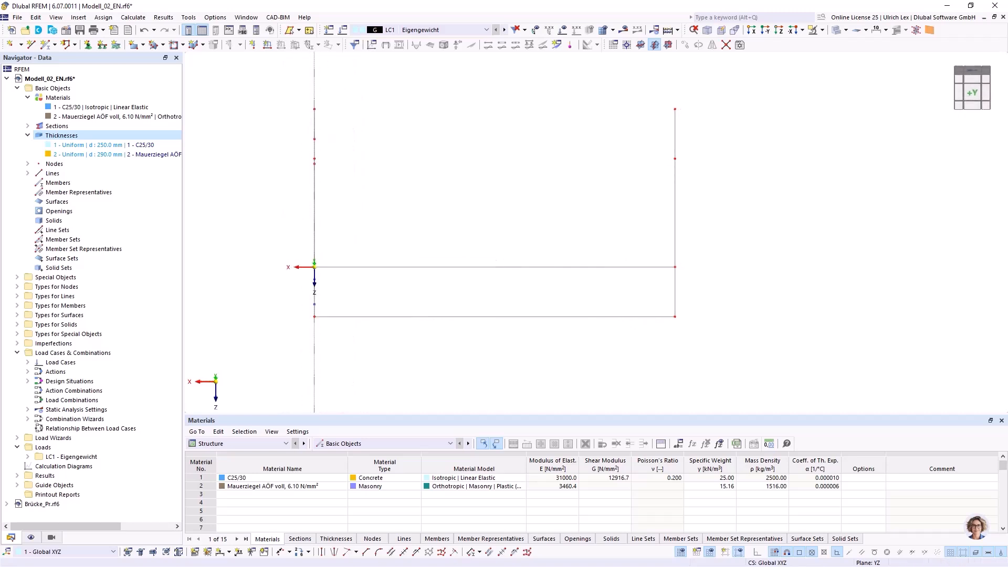
{"action": "left_click_drag", "start_coordinate": [244, 84], "coordinate": [352, 350]}
{"action": "left_click", "coordinate": [822, 30]}
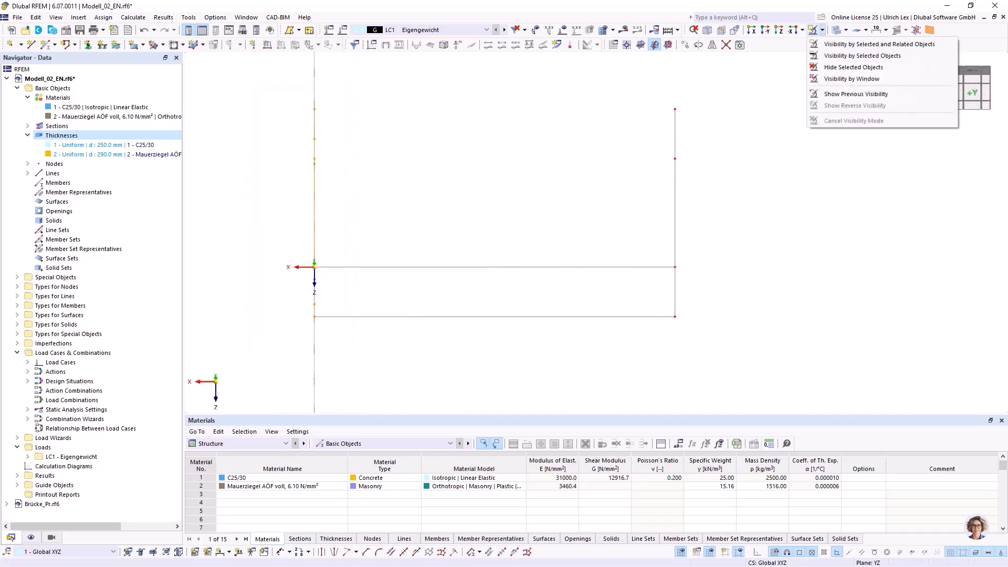
{"action": "left_click", "coordinate": [861, 45]}
{"action": "middle_click_drag", "start_coordinate": [347, 226], "coordinate": [514, 232], "text": "ctrl"}
{"action": "scroll", "coordinate": [446, 229], "scroll_direction": "down", "scroll_amount": 2}
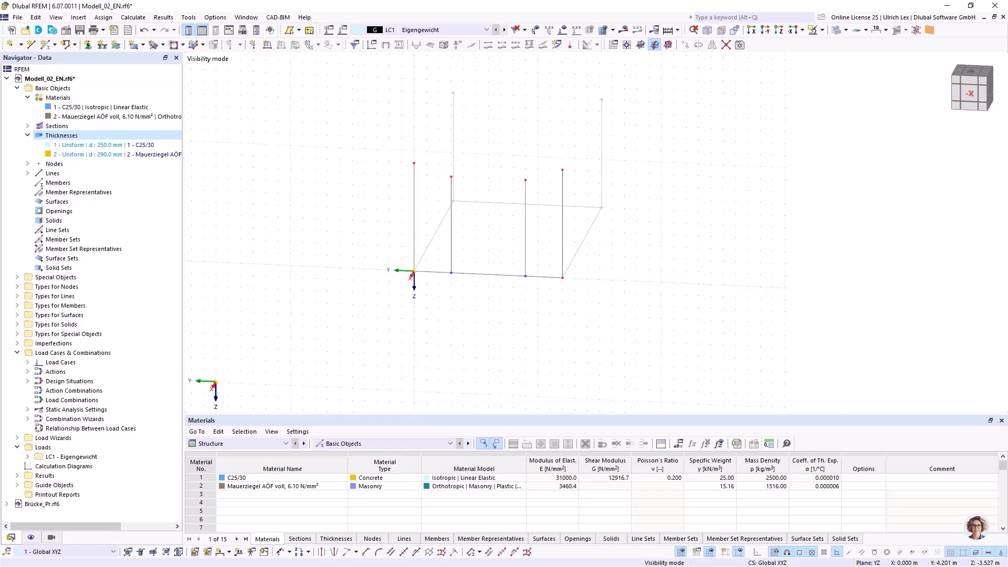
- Draw an arc joining the tops of the two inner vertical lines, centred at Y −1.5 m, Z −0.75 m
{"action": "left_click", "coordinate": [74, 45]}
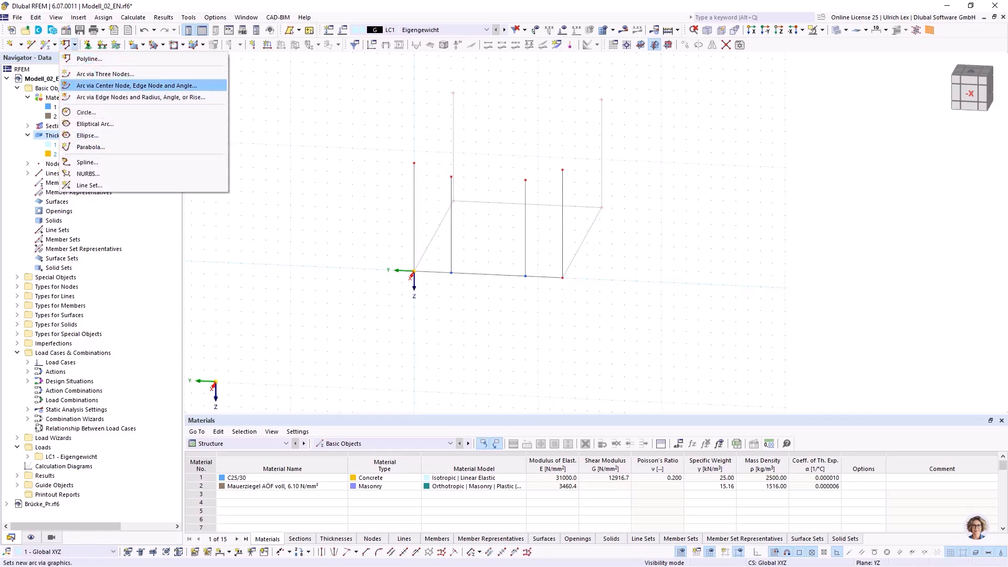
{"action": "left_click", "coordinate": [135, 85]}
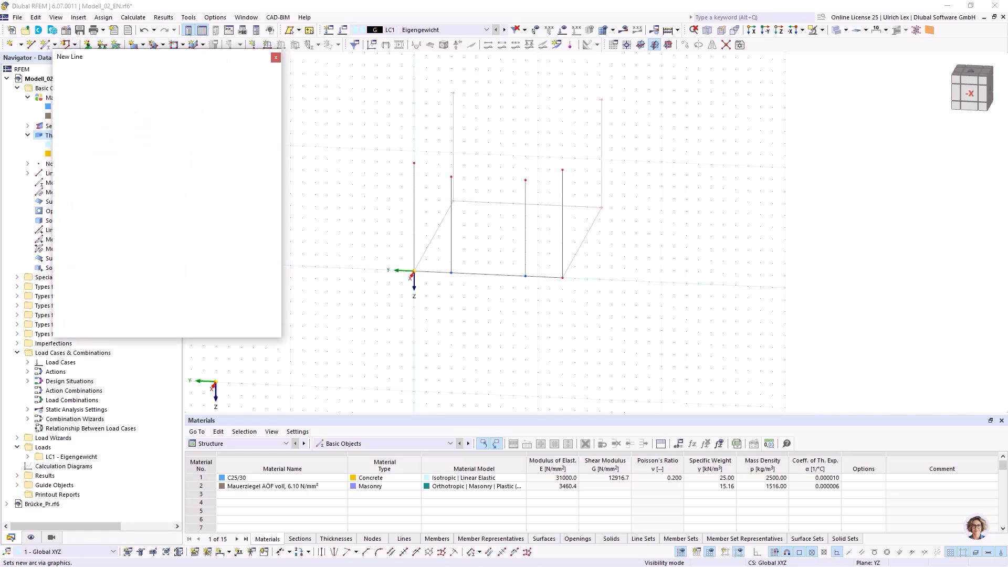
{"action": "left_click", "coordinate": [488, 239]}
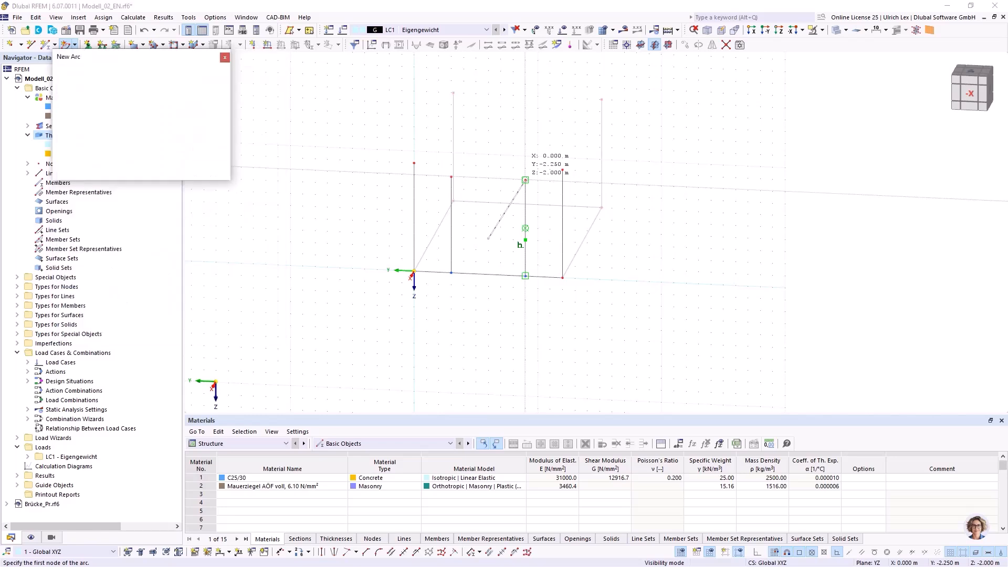
{"action": "left_click", "coordinate": [451, 177]}
{"action": "key", "text": "Return"}
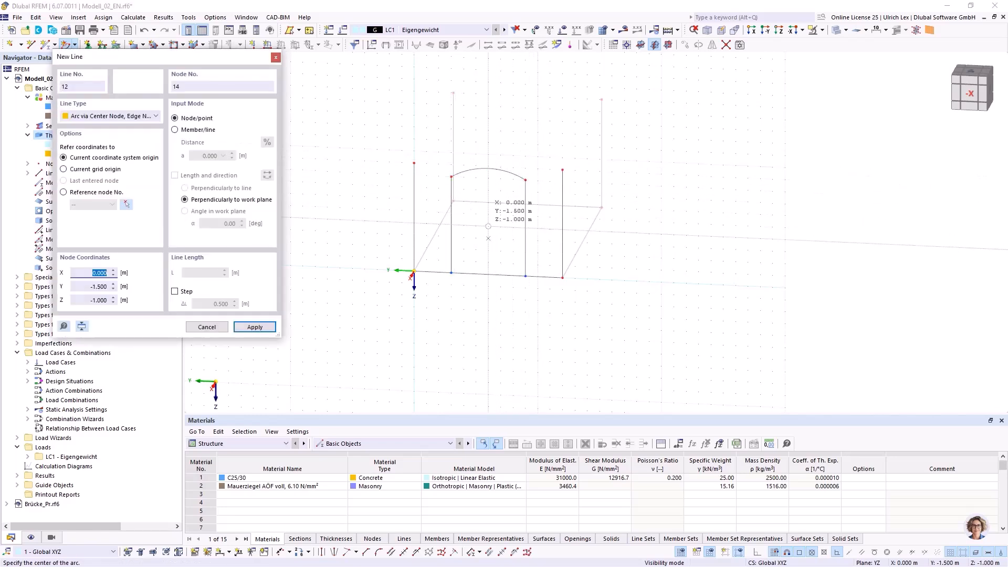
- Draw an outer arc joining the tops of the corner lines at Y −3 m and Y 0, centred directly above the inner arc's centre
{"action": "left_click", "coordinate": [489, 215]}
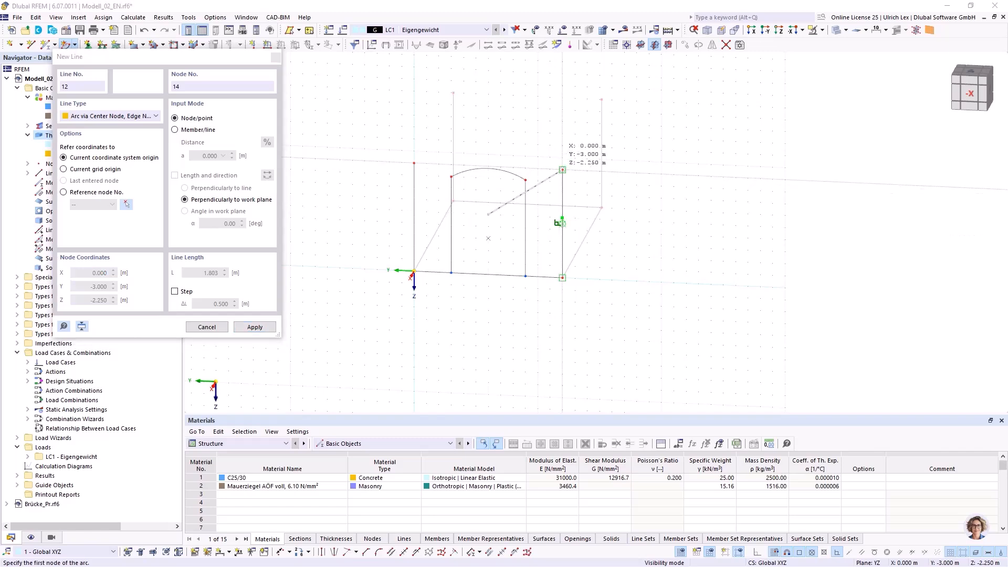
{"action": "left_click", "coordinate": [562, 169]}
{"action": "left_click", "coordinate": [414, 163]}
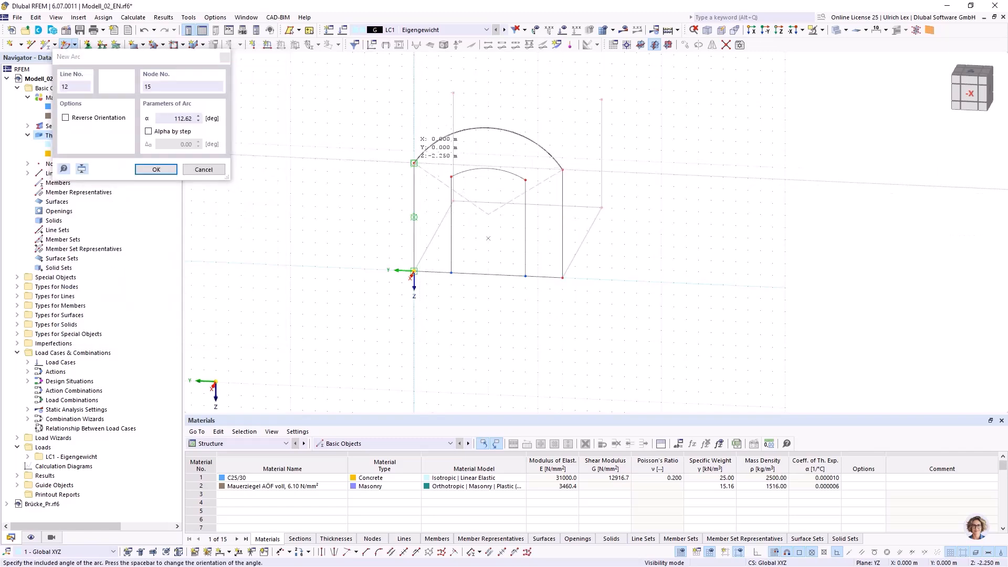
{"action": "key", "text": "Escape"}
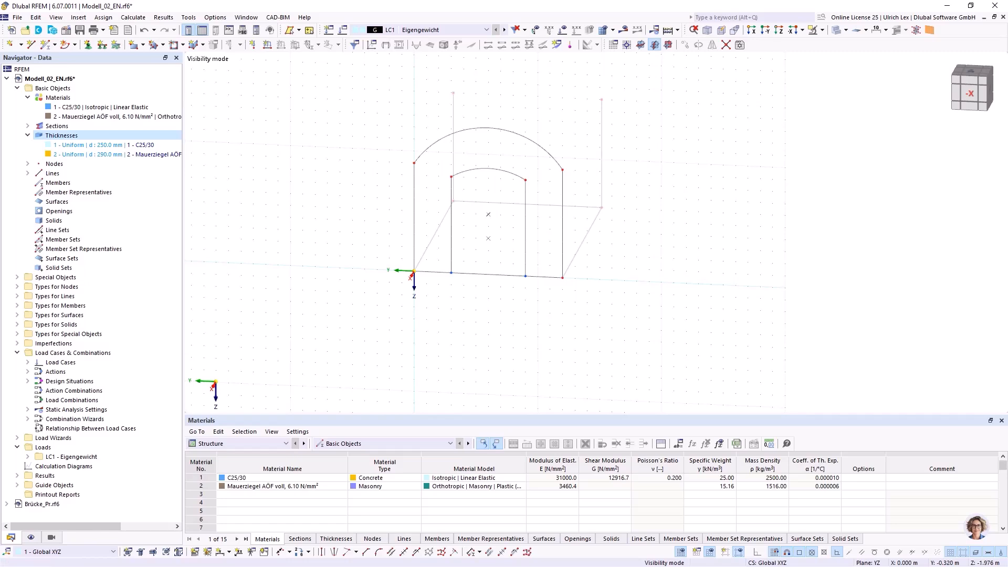
- Draw two single lines from the inner arc's centre point at Y −1.5 m, Z −0.75 m to the arc's two end nodes
{"action": "scroll", "coordinate": [396, 175], "scroll_direction": "up", "scroll_amount": 1}
{"action": "middle_click_drag", "start_coordinate": [396, 174], "coordinate": [430, 173], "text": "ctrl"}
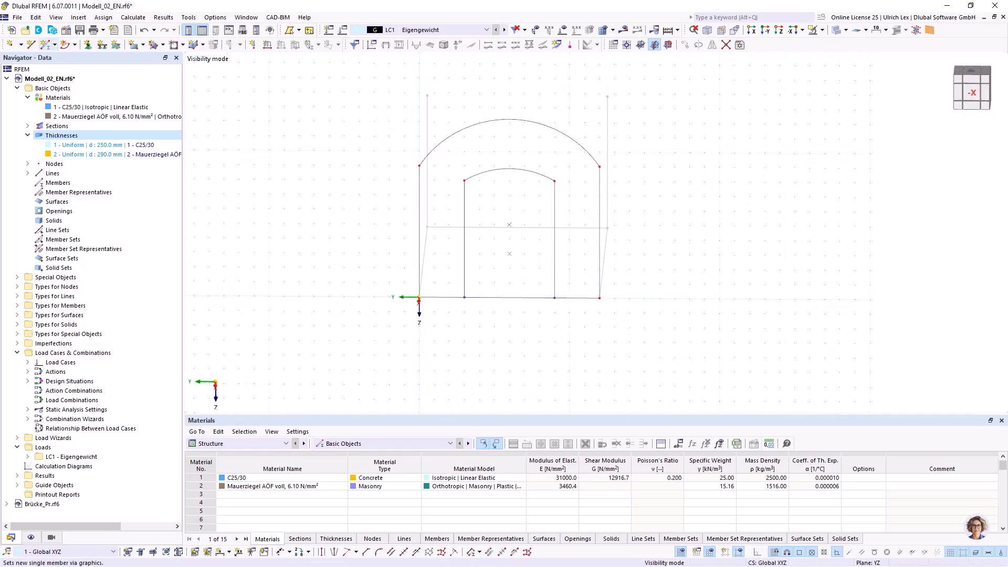
{"action": "left_click", "coordinate": [31, 44]}
{"action": "left_click", "coordinate": [509, 253]}
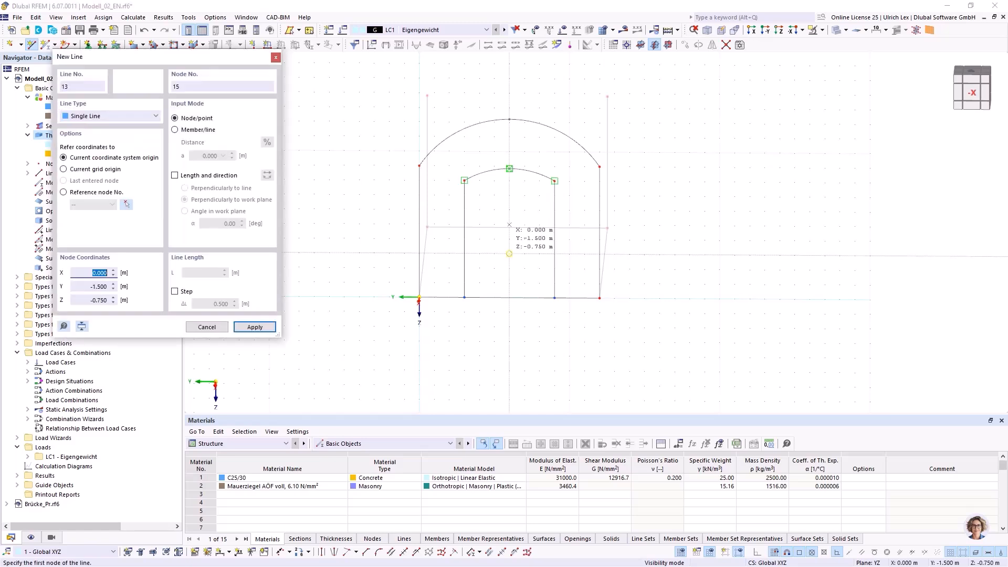
{"action": "left_click", "coordinate": [554, 182]}
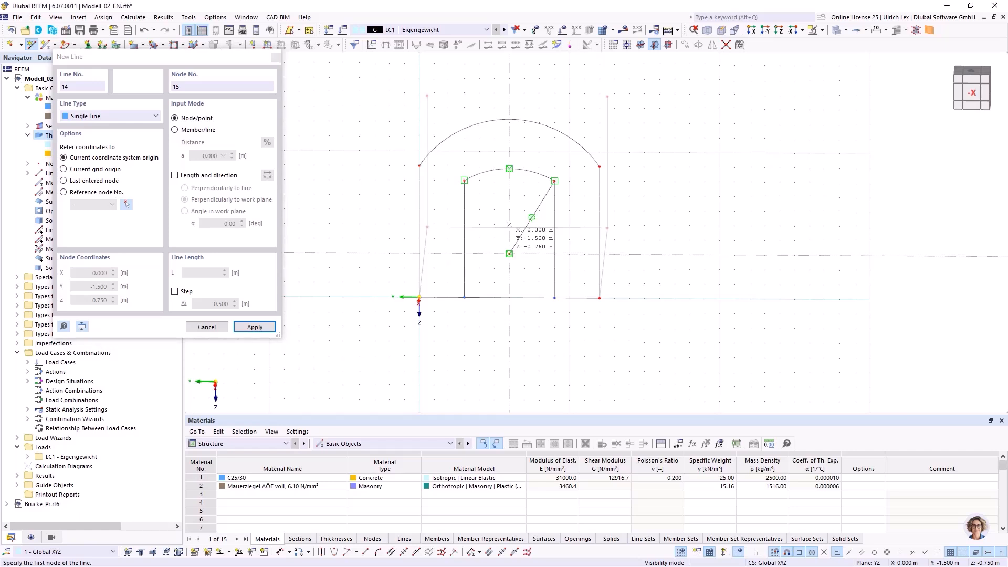
{"action": "left_click", "coordinate": [464, 180]}
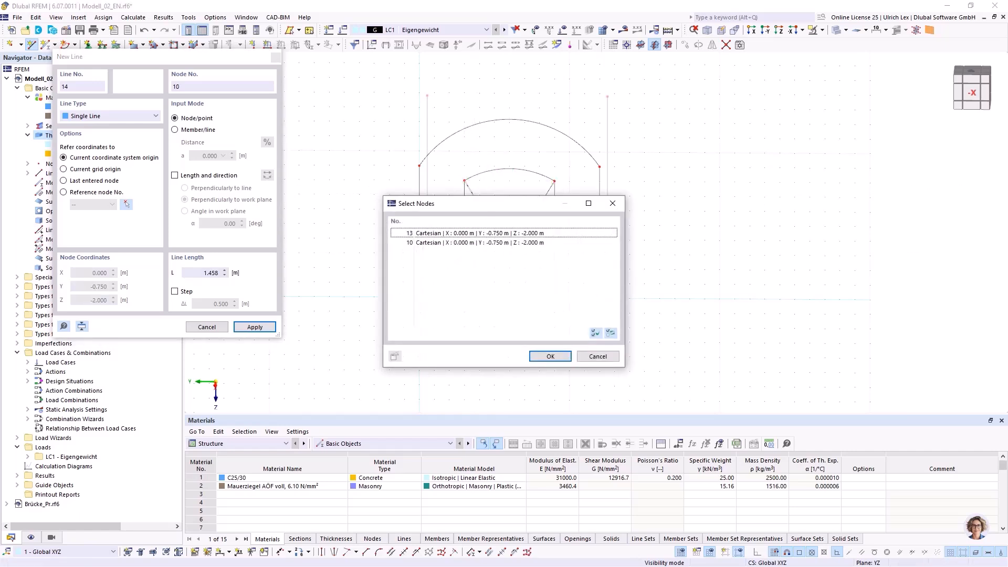
{"action": "key", "text": "Return"}
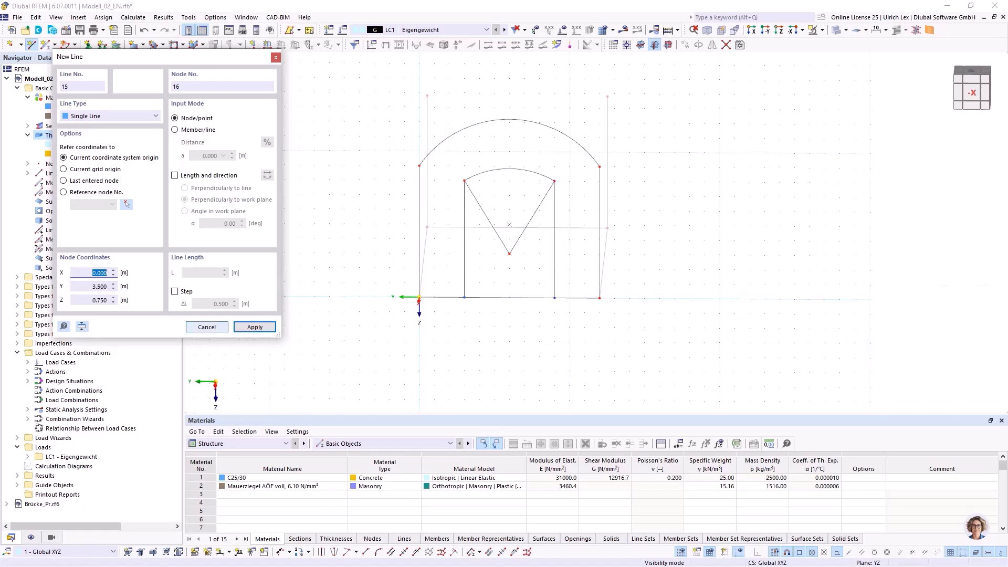
{"action": "key", "text": "Escape"}
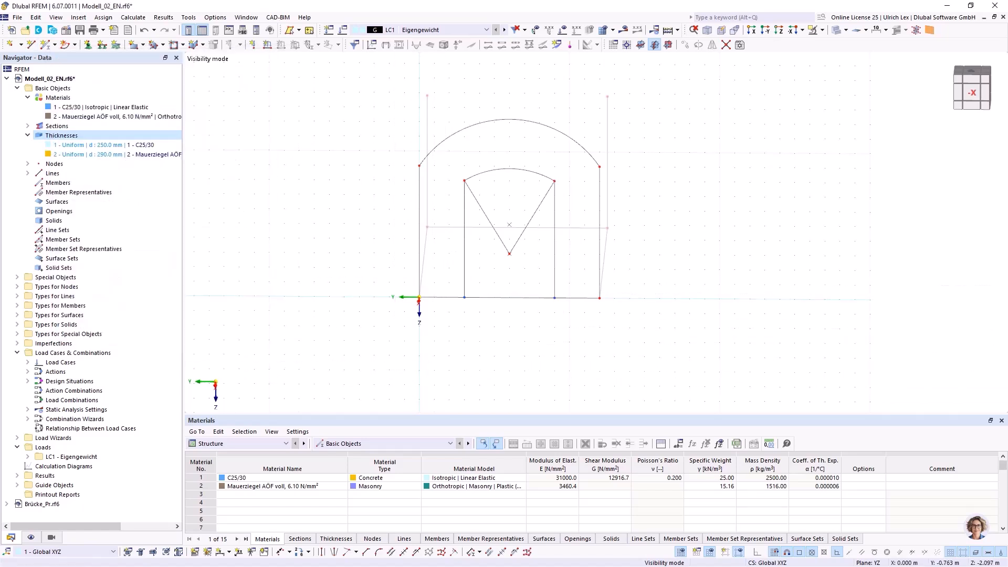
- Examine which nodes coincide at the outer arc's end point at Y 0, Z −2.25 m
{"action": "middle_click_drag", "start_coordinate": [714, 217], "coordinate": [666, 224], "text": "ctrl"}
{"action": "right_click", "coordinate": [667, 224]}
{"action": "key", "text": "Escape"}
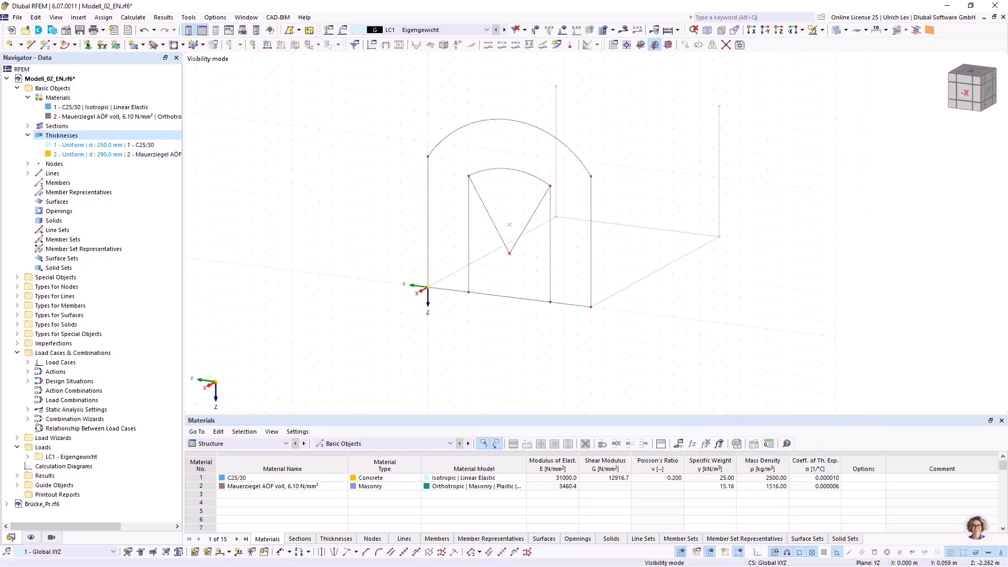
{"action": "left_click", "coordinate": [428, 156]}
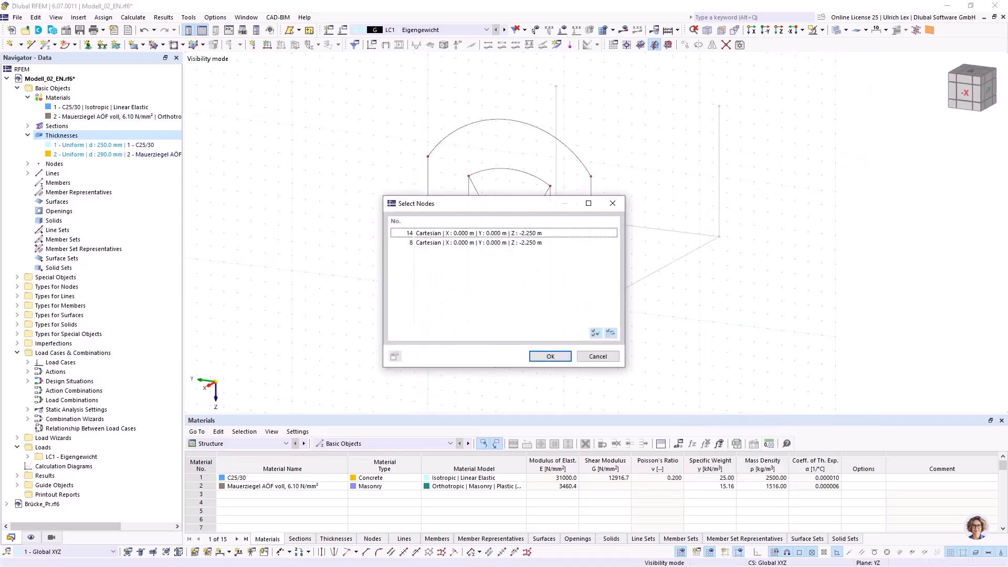
{"action": "left_click", "coordinate": [598, 356]}
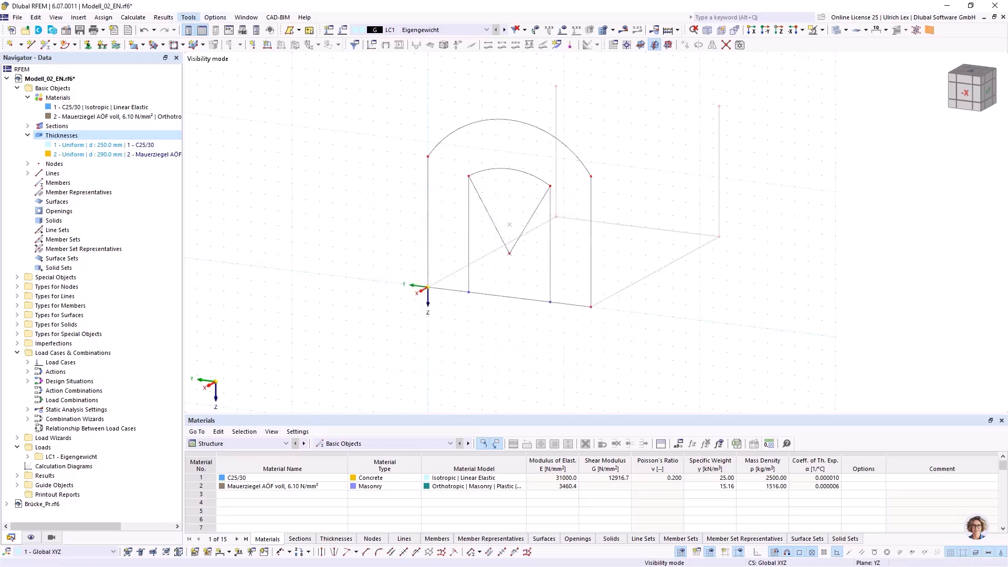
- Run the model check for identical nodes and unite both node groups, deleting the unused nodes
{"action": "left_click", "coordinate": [189, 17]}
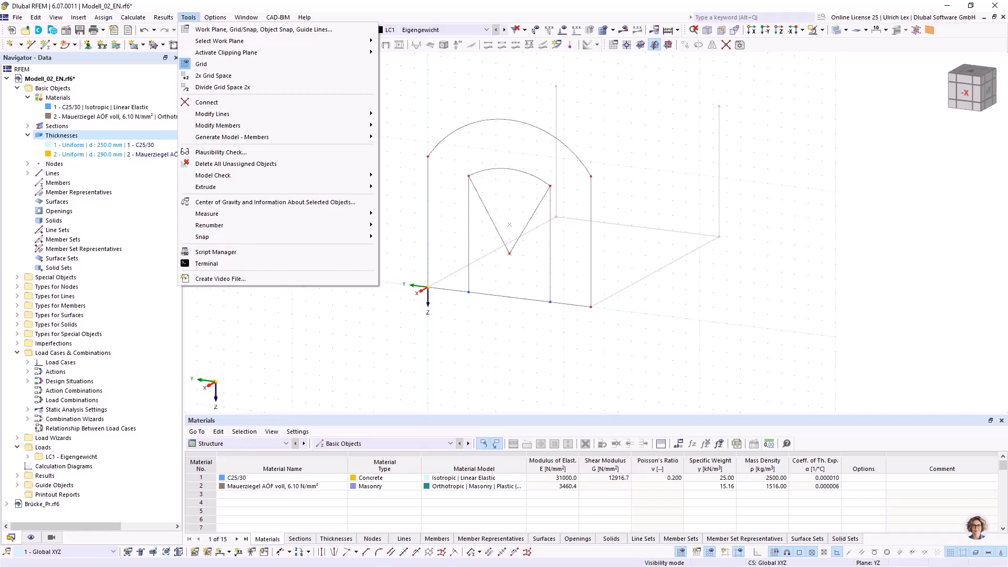
{"action": "mouse_move", "coordinate": [273, 175]}
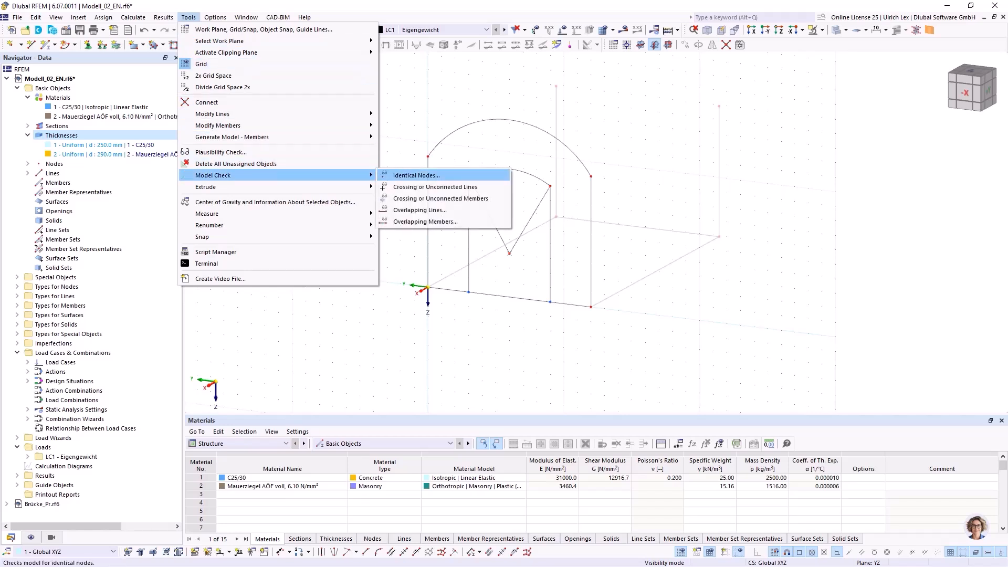
{"action": "left_click", "coordinate": [417, 175]}
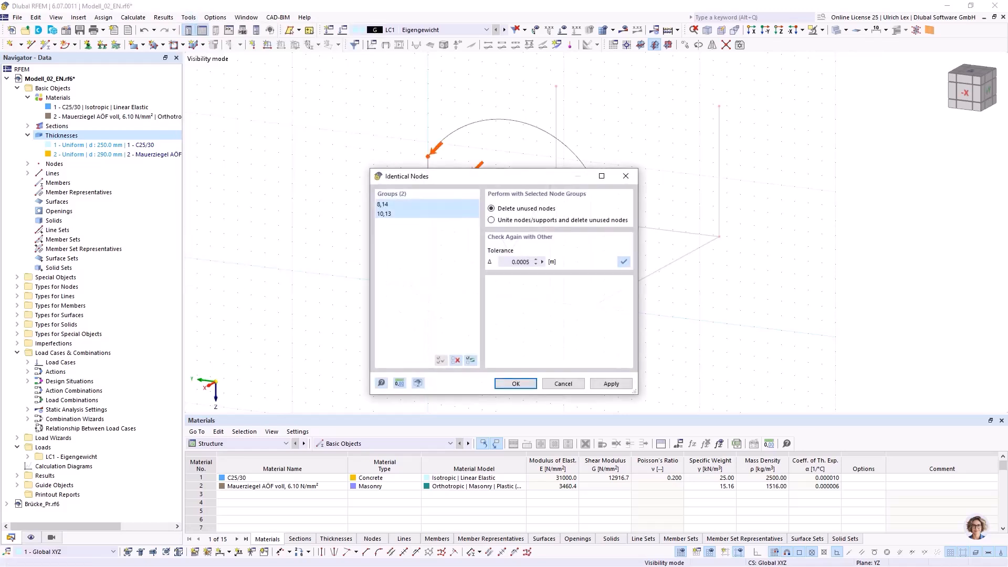
{"action": "left_click_drag", "start_coordinate": [430, 176], "coordinate": [415, 213]}
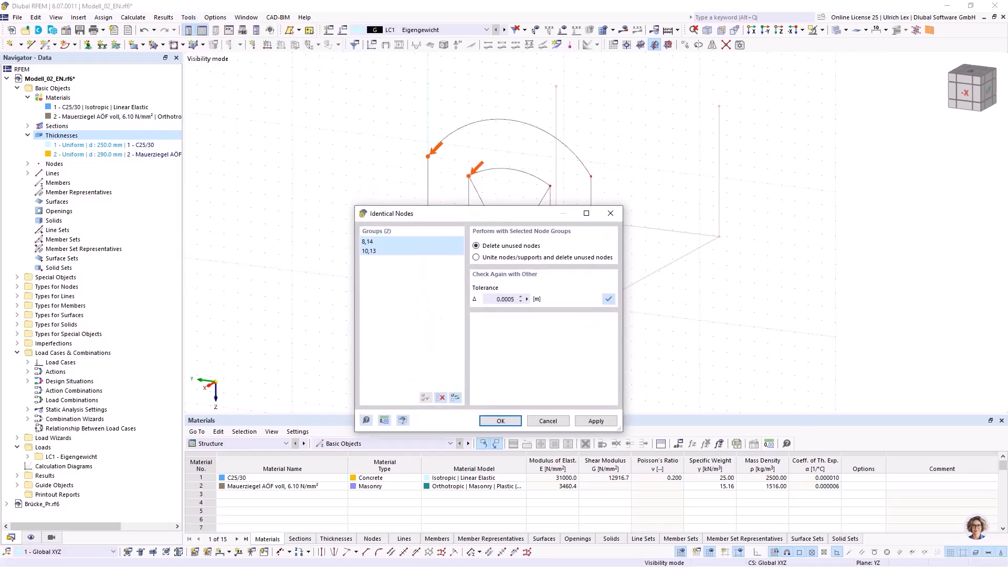
{"action": "left_click_drag", "start_coordinate": [416, 213], "coordinate": [365, 210]}
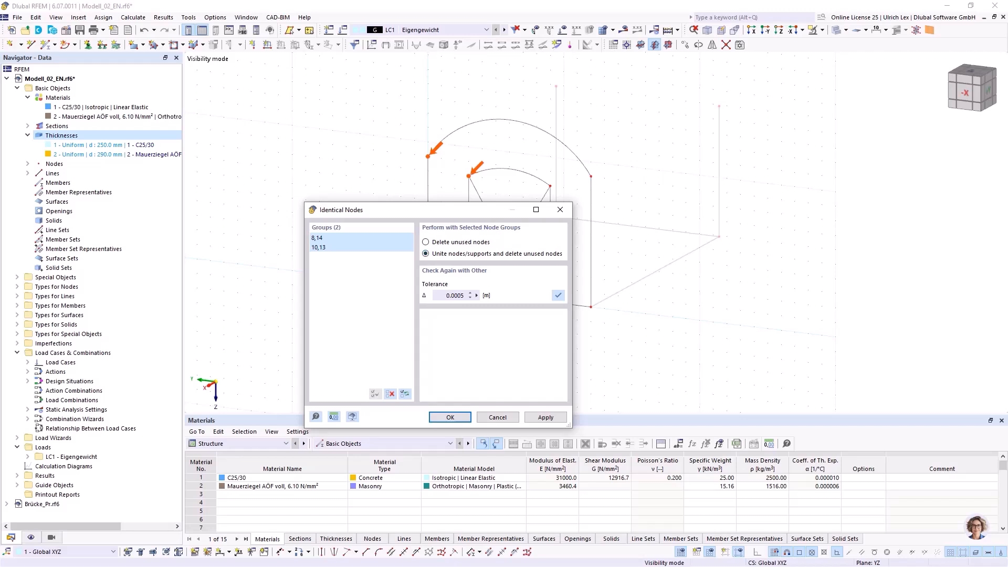
{"action": "left_click", "coordinate": [450, 417]}
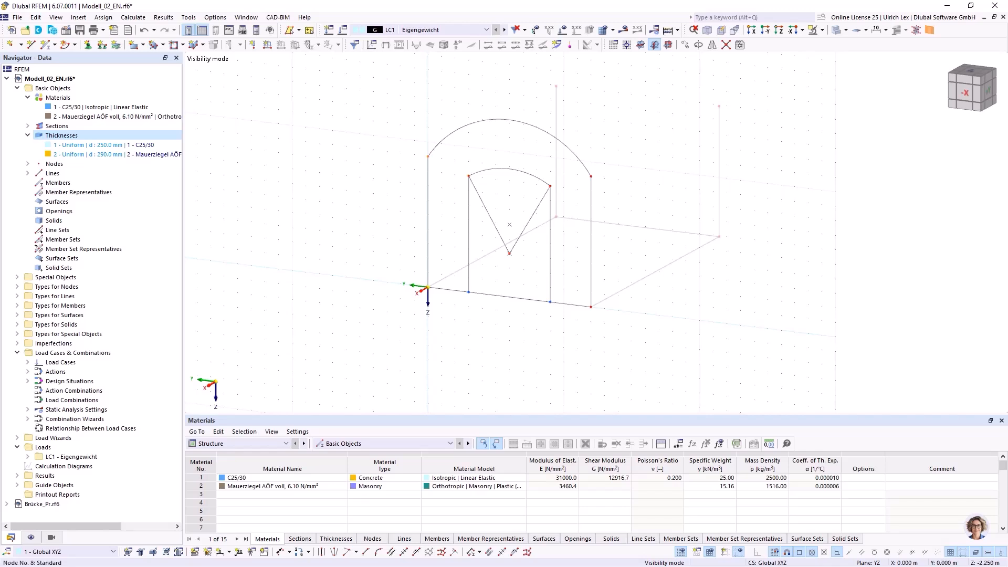
- Enable the Extension option in the Standard object snap settings
{"action": "scroll", "coordinate": [483, 156], "scroll_direction": "up", "scroll_amount": 1}
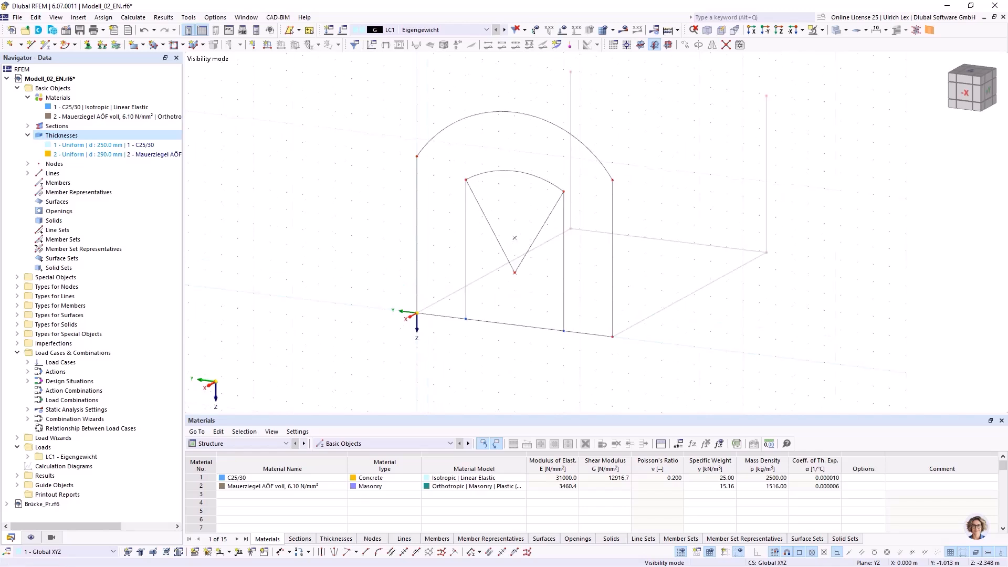
{"action": "middle_click_drag", "start_coordinate": [483, 210], "coordinate": [332, 288], "text": "ctrl"}
{"action": "right_click", "coordinate": [333, 289]}
{"action": "key", "text": "Escape"}
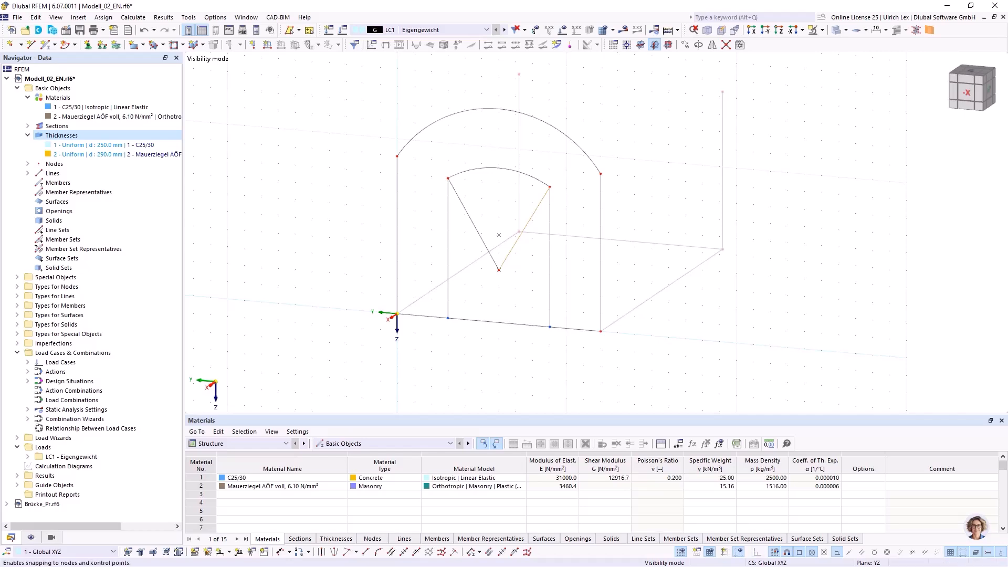
{"action": "right_click", "coordinate": [800, 552]}
{"action": "left_click", "coordinate": [823, 543]}
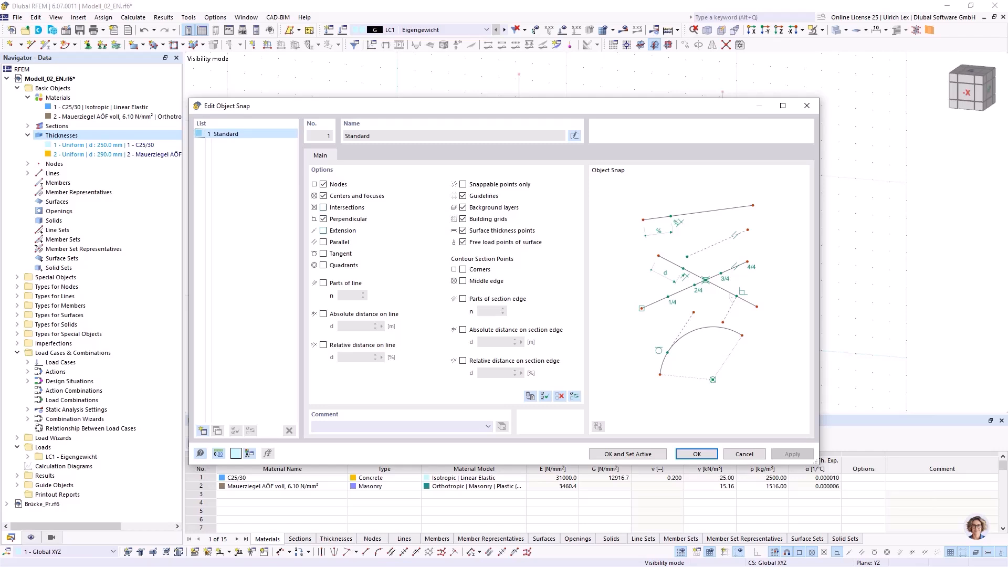
{"action": "left_click", "coordinate": [323, 230]}
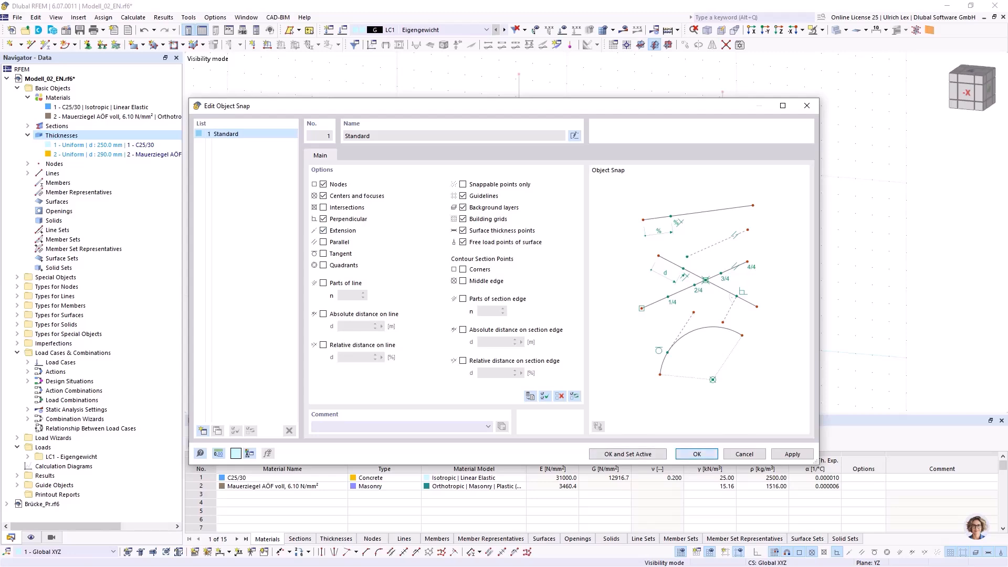
{"action": "left_click", "coordinate": [697, 454]}
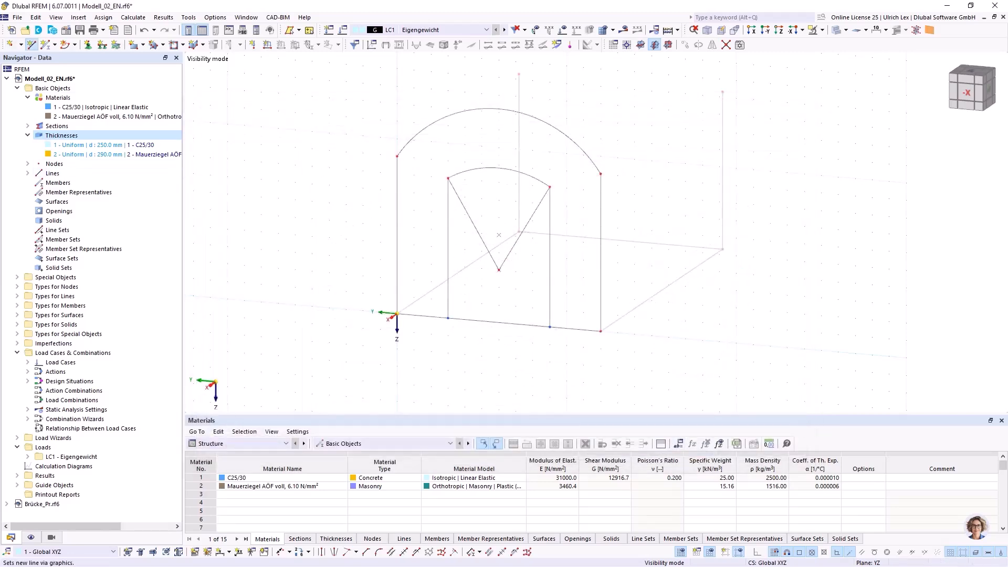
- Extend both radial lines outward past the inner arc's end nodes with new single lines 0.29 m long
{"action": "left_click", "coordinate": [32, 44]}
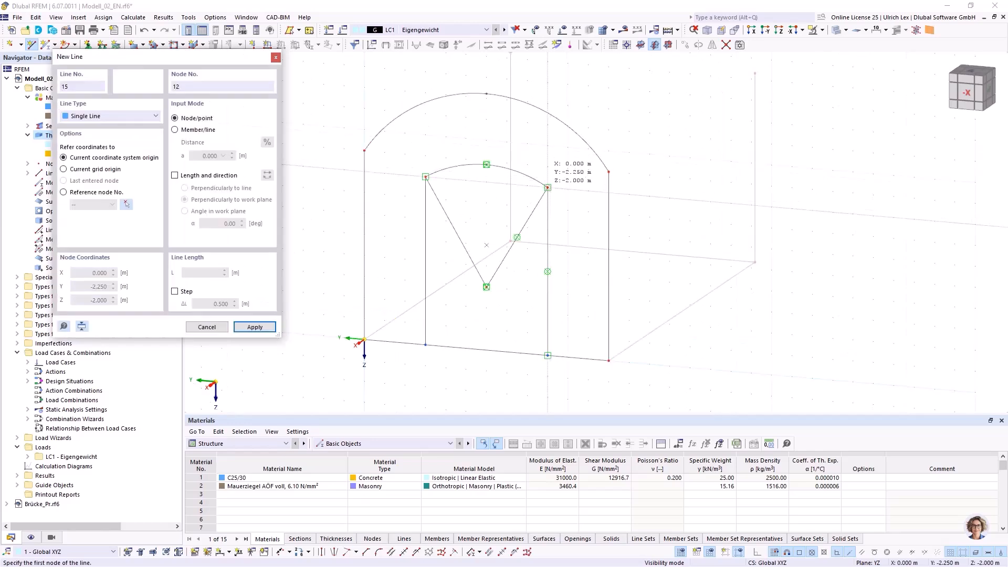
{"action": "left_click", "coordinate": [548, 187]}
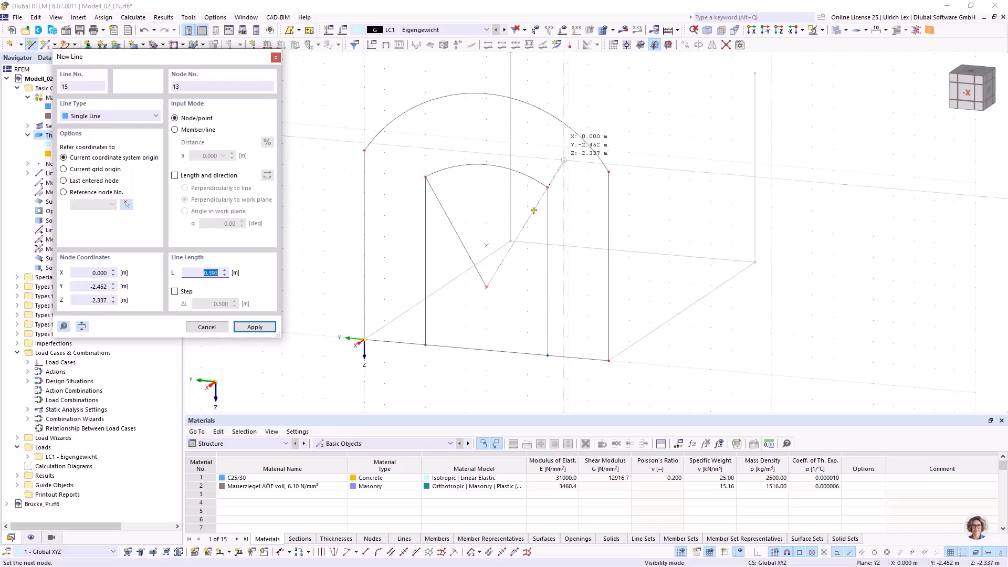
{"action": "type", "text": "0,25"}
{"action": "key", "text": "Return"}
{"action": "key", "text": "Escape"}
{"action": "left_click", "coordinate": [426, 177]}
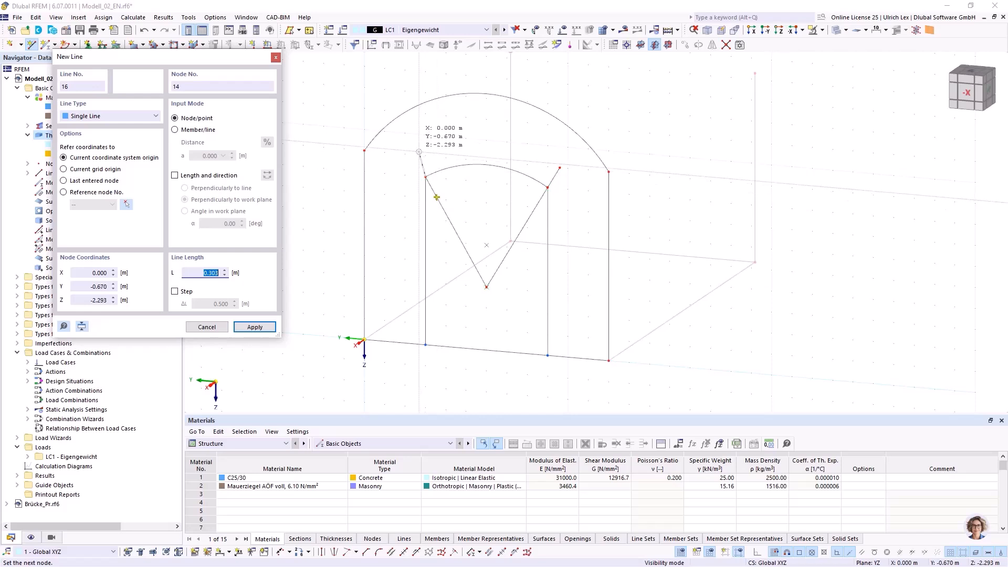
{"action": "type", "text": "0,29"}
{"action": "key", "text": "Return"}
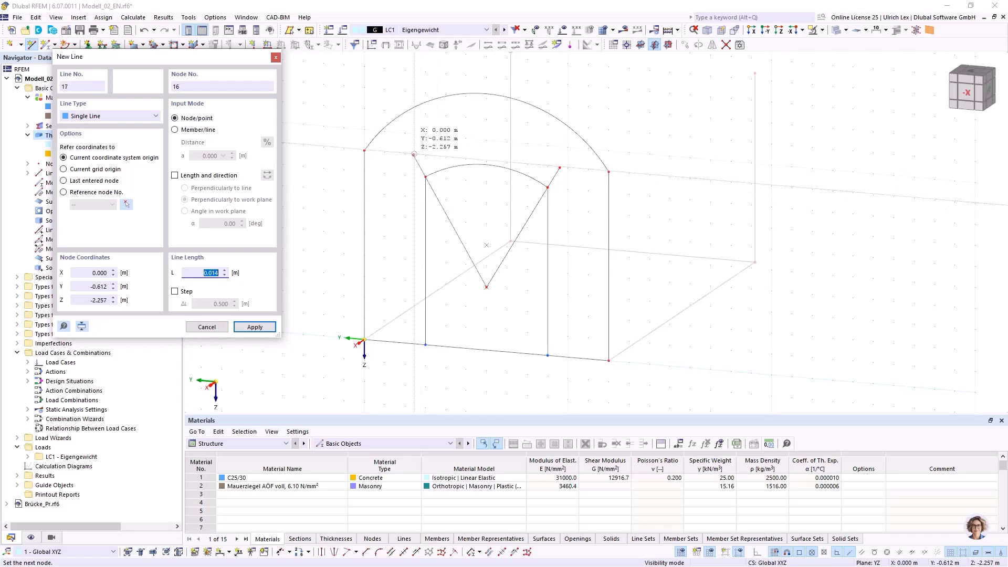
{"action": "right_click", "coordinate": [466, 138]}
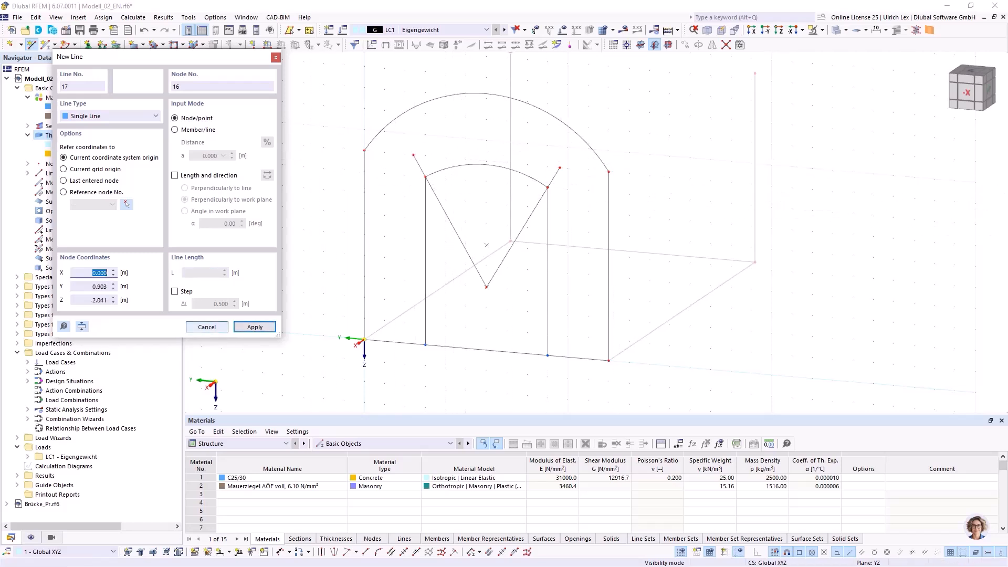
- Draw an arc centred on the node at Y −1.5, Z −0.75 m between the outer ends of the two extended radial lines
{"action": "left_click", "coordinate": [207, 326]}
{"action": "left_click", "coordinate": [65, 44]}
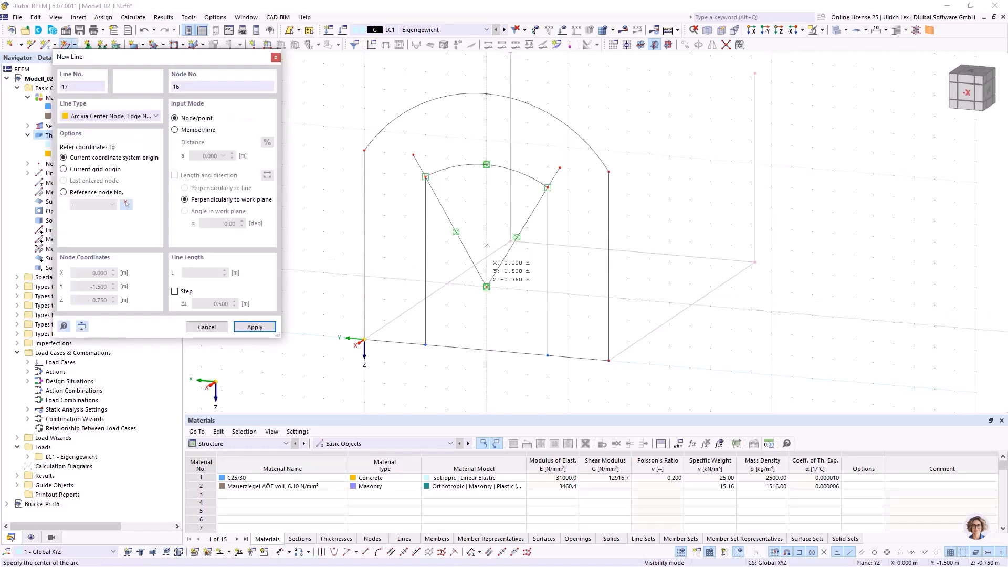
{"action": "left_click", "coordinate": [486, 287]}
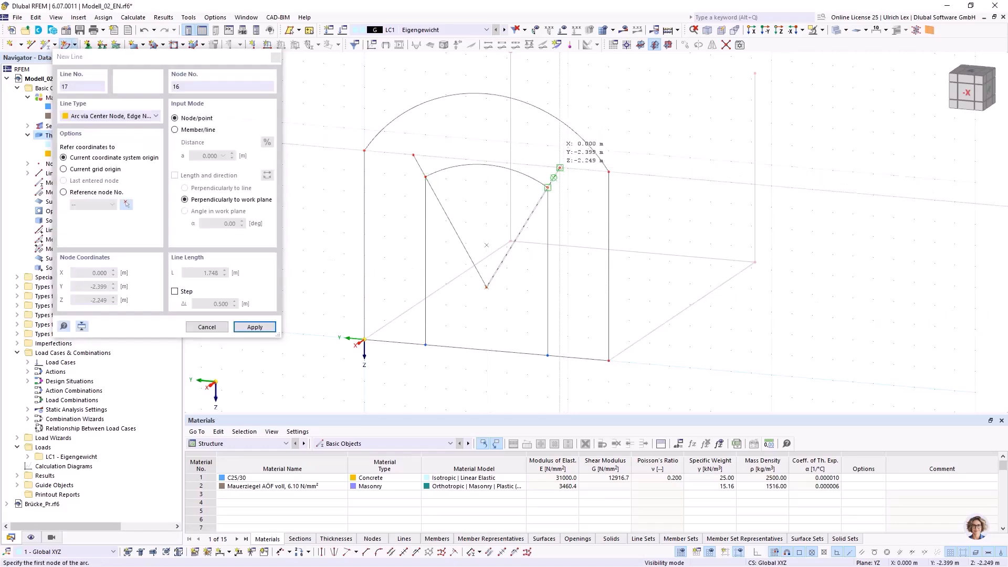
{"action": "left_click", "coordinate": [560, 168]}
{"action": "left_click", "coordinate": [413, 155]}
{"action": "key", "text": "Escape"}
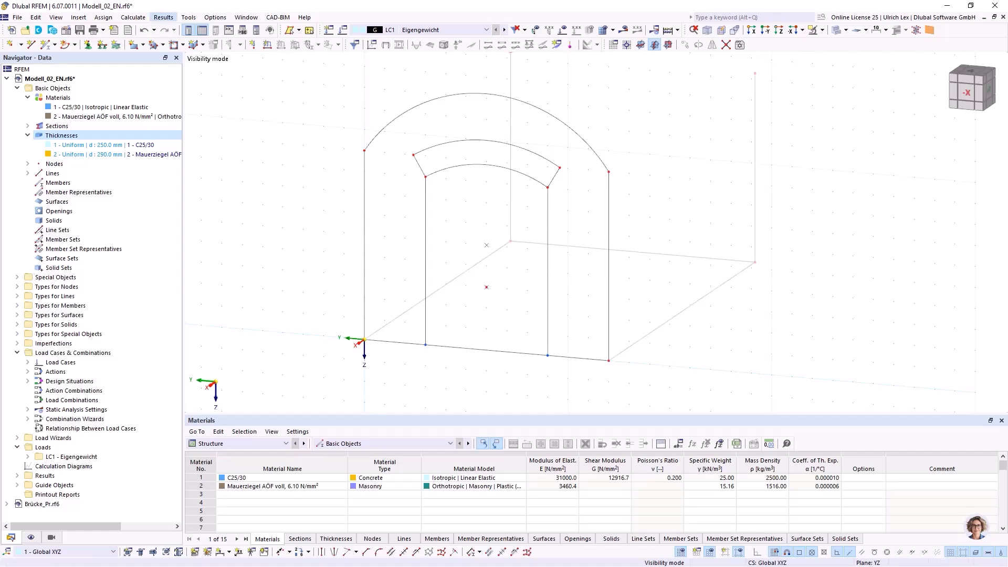
- Run the model check for identical nodes and delete the unused node in group 14,16
{"action": "left_click", "coordinate": [189, 17]}
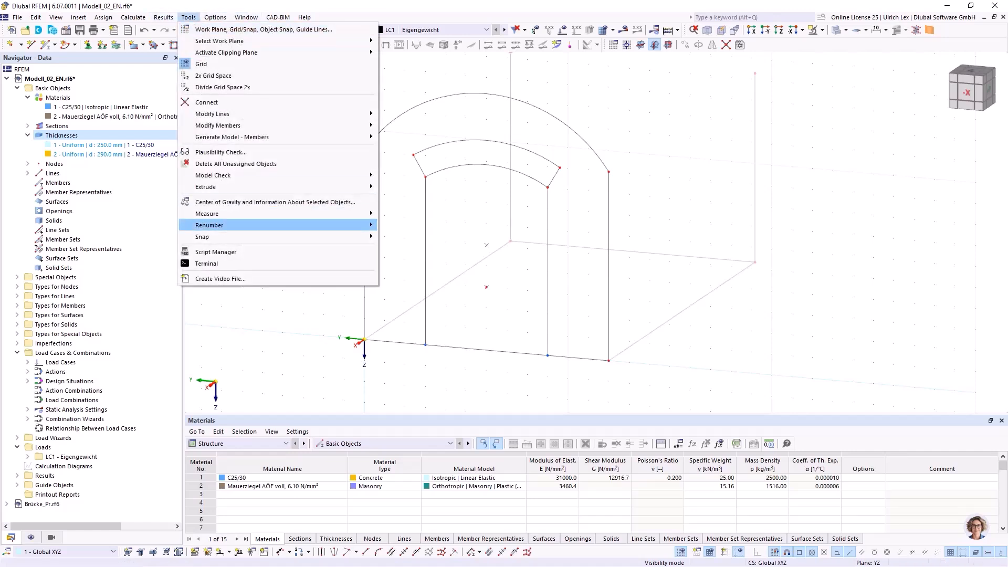
{"action": "mouse_move", "coordinate": [213, 175]}
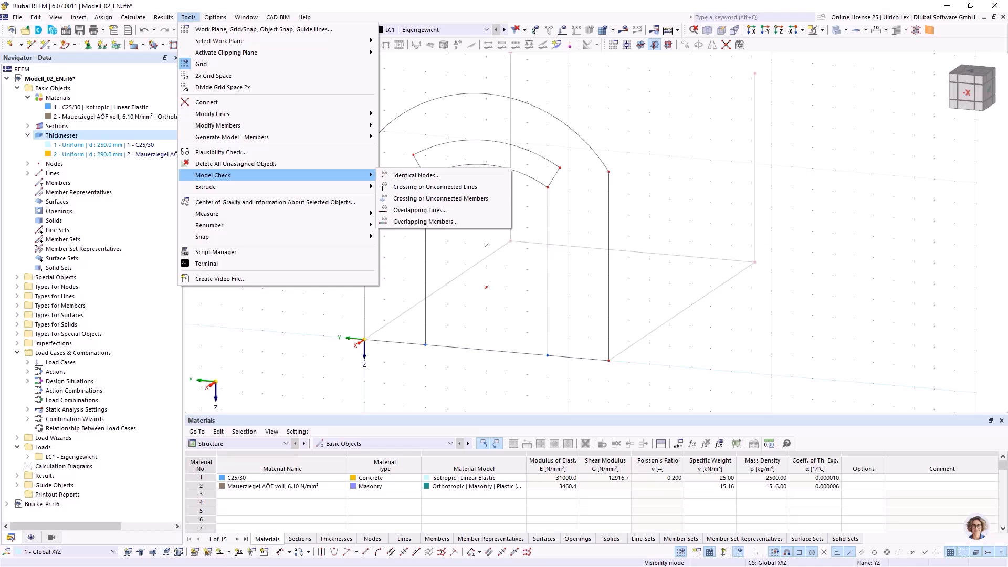
{"action": "left_click", "coordinate": [416, 175]}
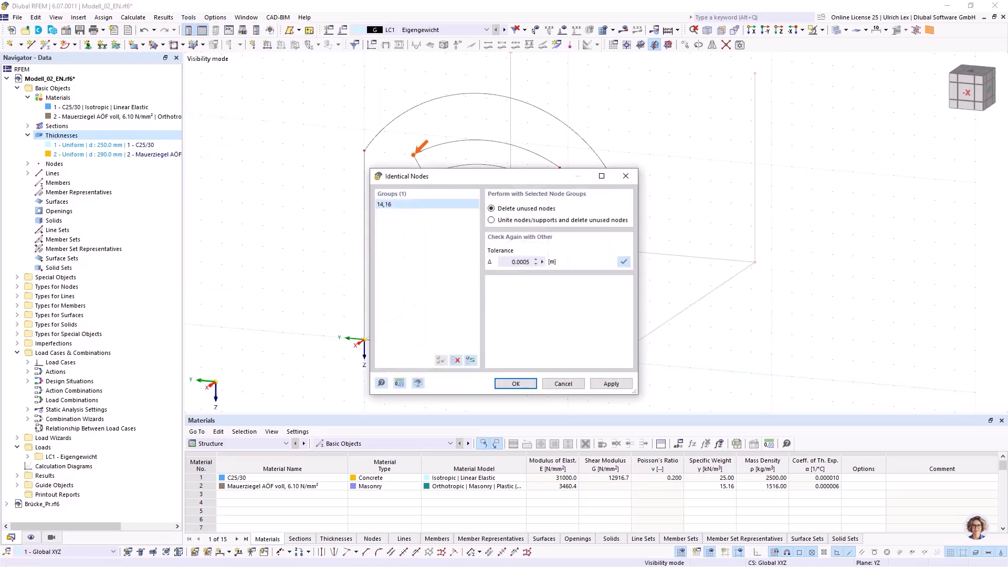
{"action": "left_click", "coordinate": [516, 383]}
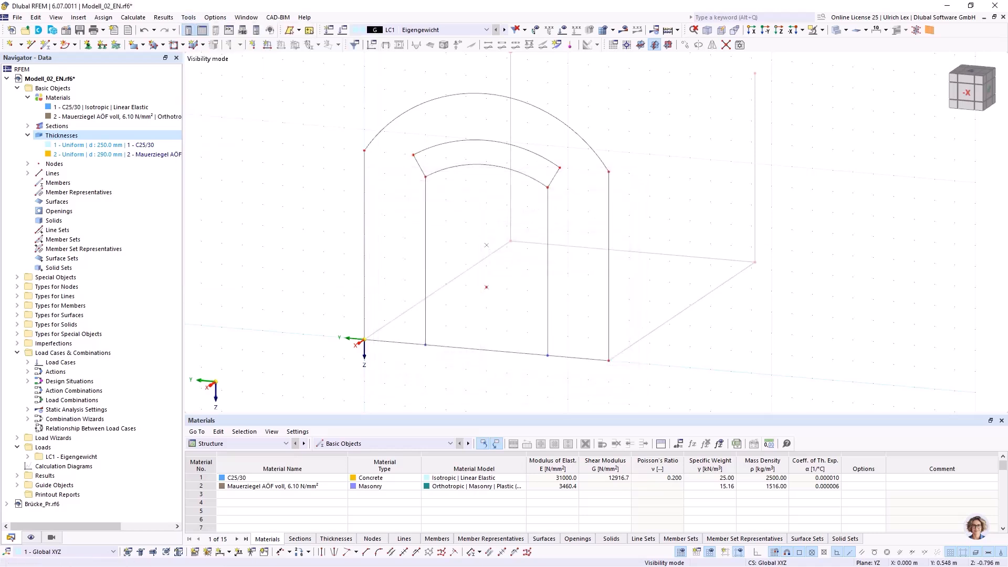
- Leave the visibility mode so all objects of the model are displayed
{"action": "scroll", "coordinate": [335, 179], "scroll_direction": "down", "scroll_amount": 1}
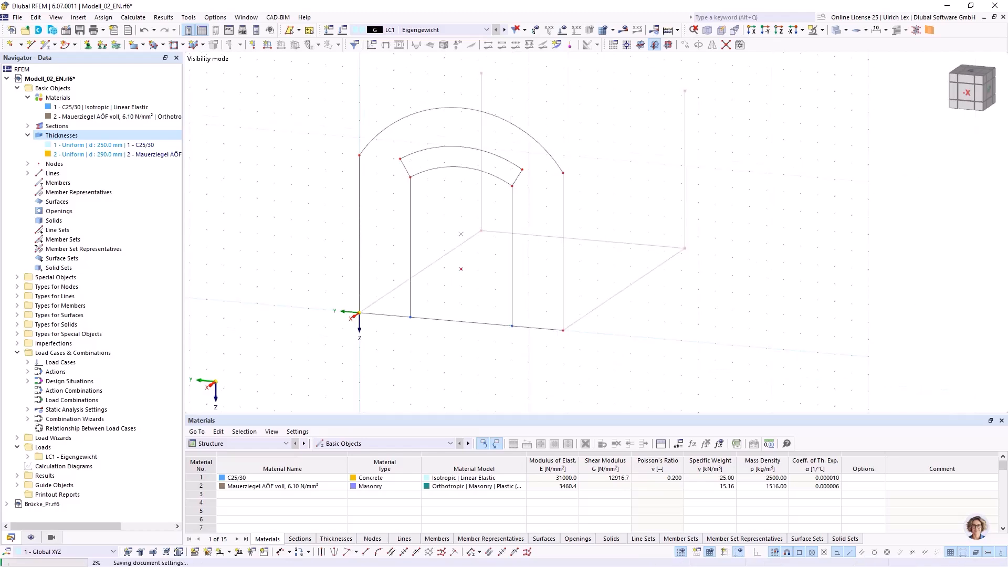
{"action": "mouse_move", "coordinate": [530, 321]}
{"action": "middle_mouse_down", "text": "ctrl"}
{"action": "mouse_move", "coordinate": [426, 348]}
{"action": "mouse_move", "coordinate": [524, 318]}
{"action": "middle_mouse_up", "text": "ctrl"}
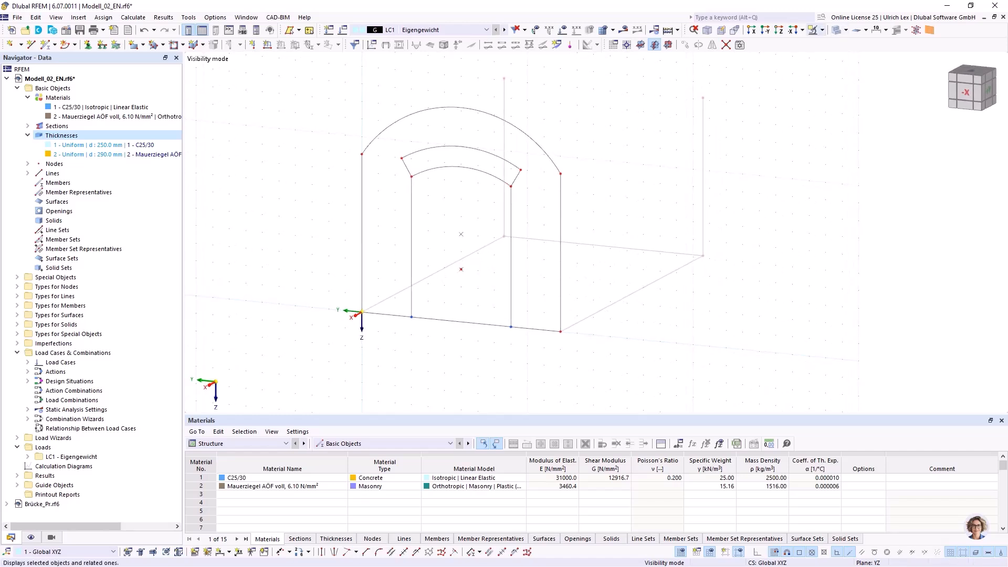
{"action": "left_click", "coordinate": [822, 30]}
{"action": "left_click", "coordinate": [853, 120]}
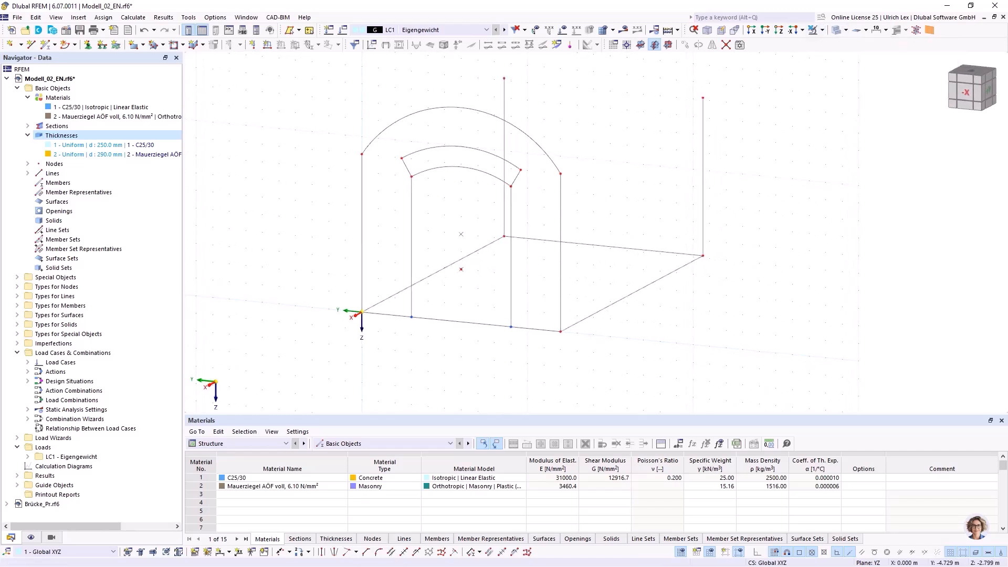
- Copy the front wall's outer arc to the rear end, using matching front and rear base corners as reference points
{"action": "left_click_drag", "start_coordinate": [576, 199], "coordinate": [557, 167]}
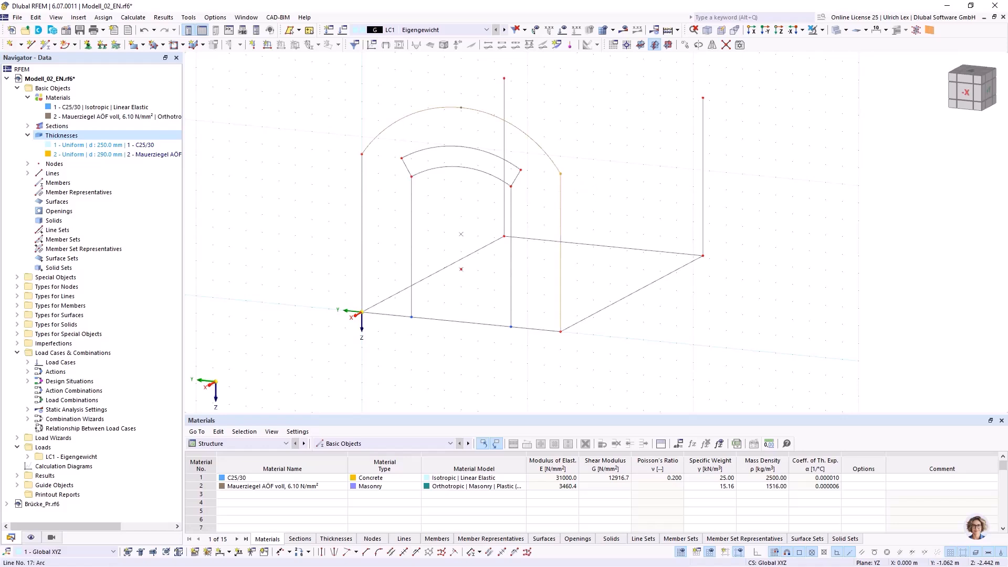
{"action": "left_click_drag", "start_coordinate": [375, 183], "coordinate": [343, 133]}
{"action": "left_click_drag", "start_coordinate": [560, 331], "coordinate": [703, 256], "text": "ctrl"}
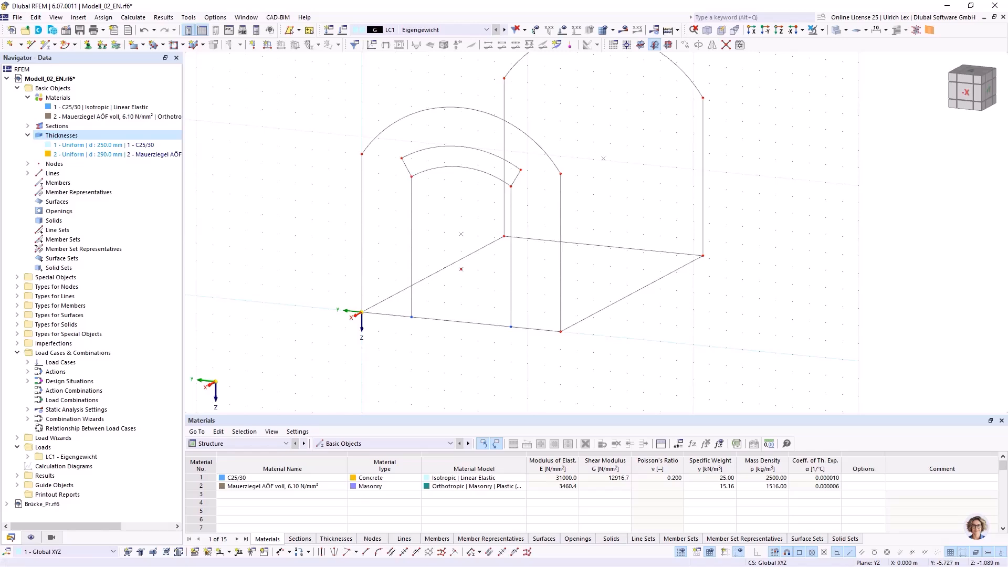
- Draw two single lines joining the springing nodes of the front outer arc to those of the rear arc
{"action": "scroll", "coordinate": [634, 311], "scroll_direction": "down", "scroll_amount": 2}
{"action": "left_click", "coordinate": [32, 44]}
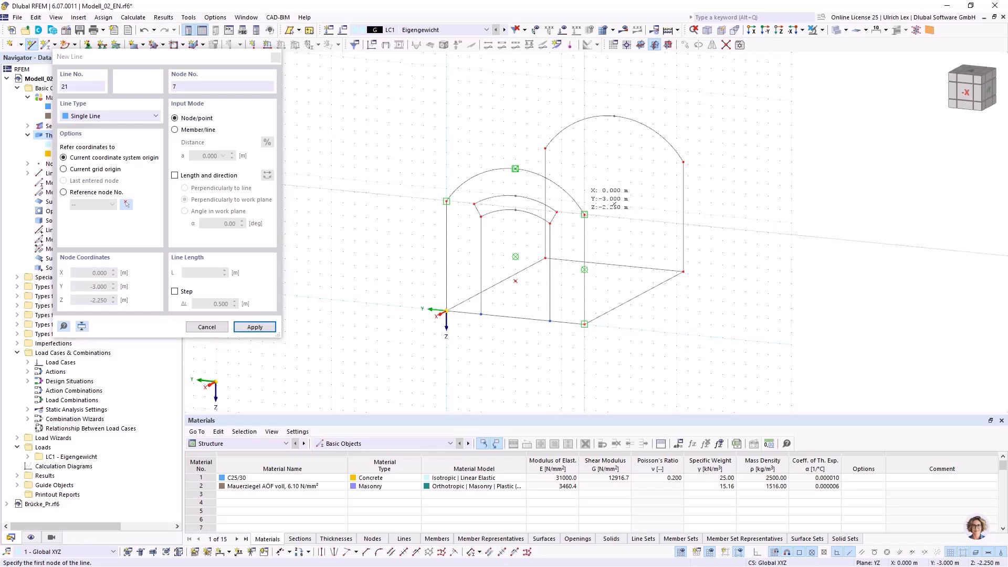
{"action": "left_click", "coordinate": [584, 214]}
{"action": "left_click", "coordinate": [683, 162]}
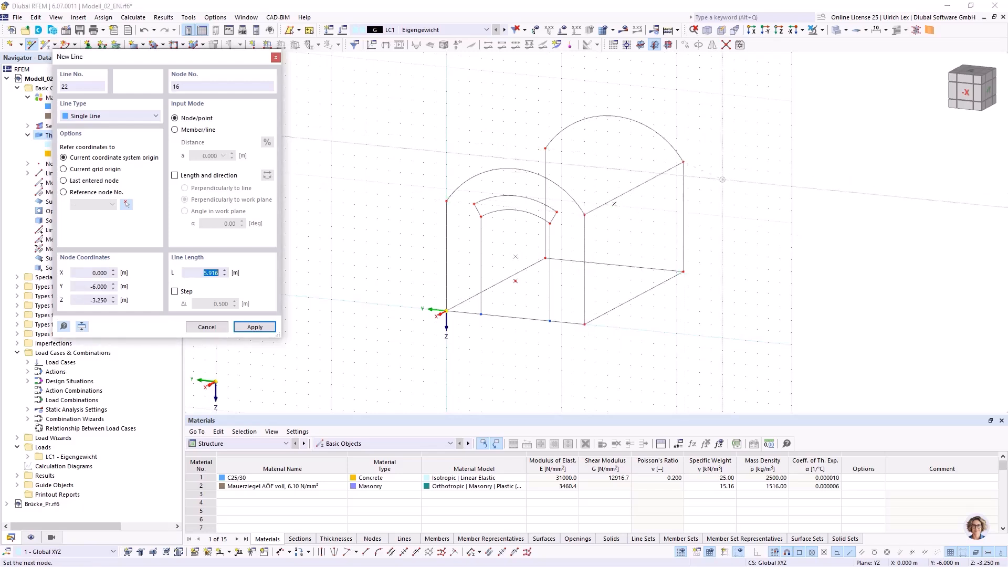
{"action": "left_click", "coordinate": [545, 149]}
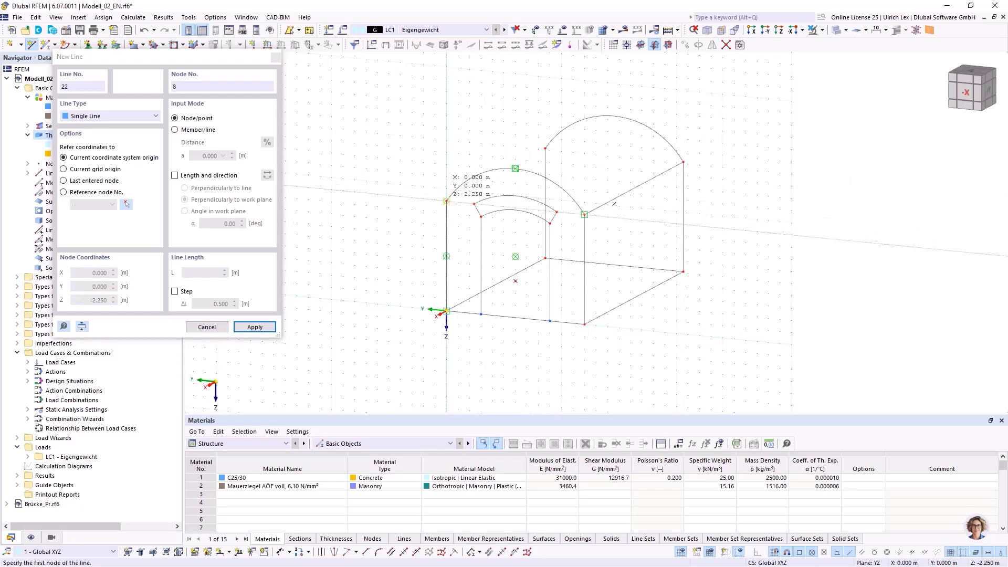
{"action": "left_click", "coordinate": [447, 201]}
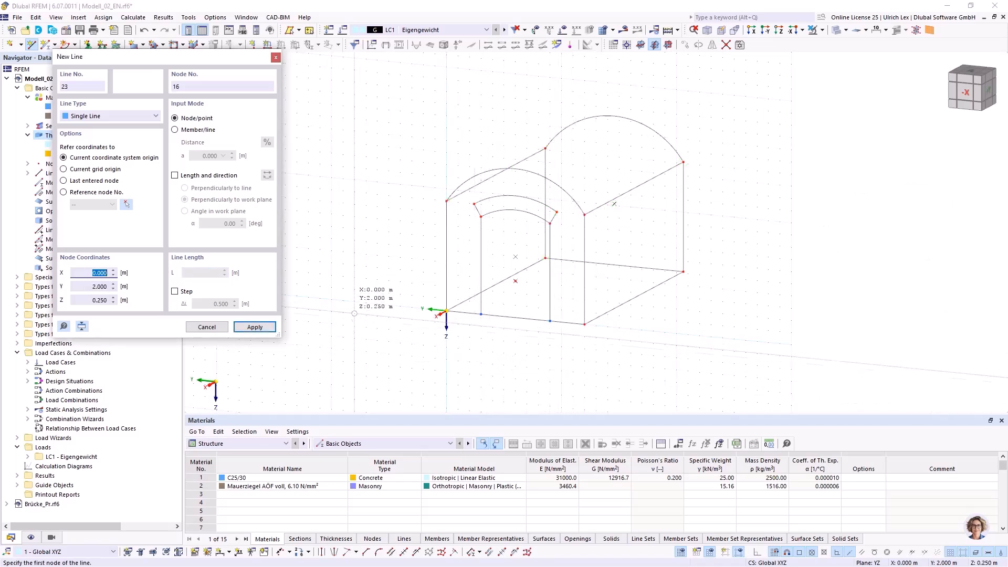
{"action": "key", "text": "Escape"}
- Save the current model
{"action": "middle_click_drag", "start_coordinate": [370, 290], "coordinate": [482, 291], "text": "ctrl"}
{"action": "scroll", "coordinate": [468, 313], "scroll_direction": "up", "scroll_amount": 1}
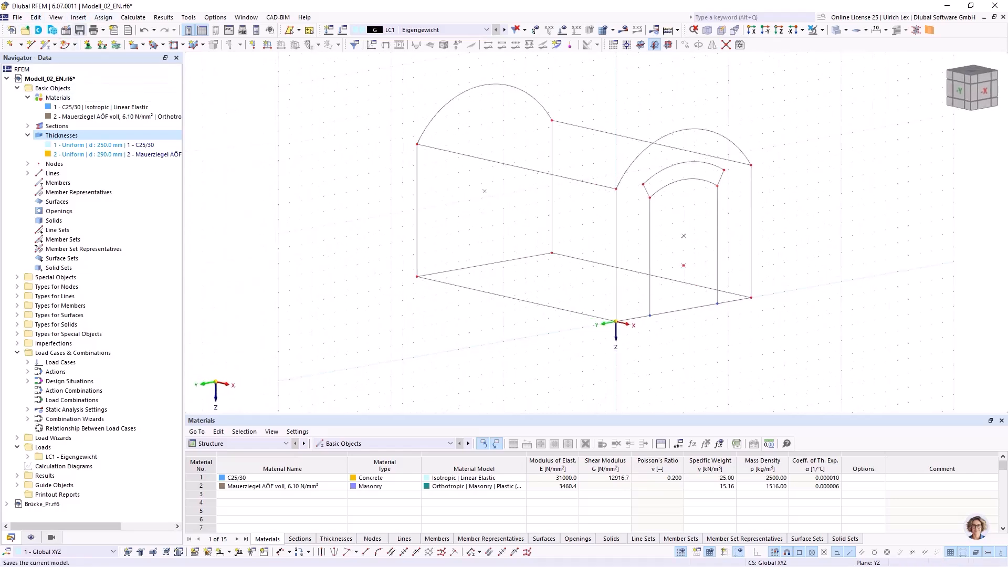
{"action": "left_click", "coordinate": [80, 30]}
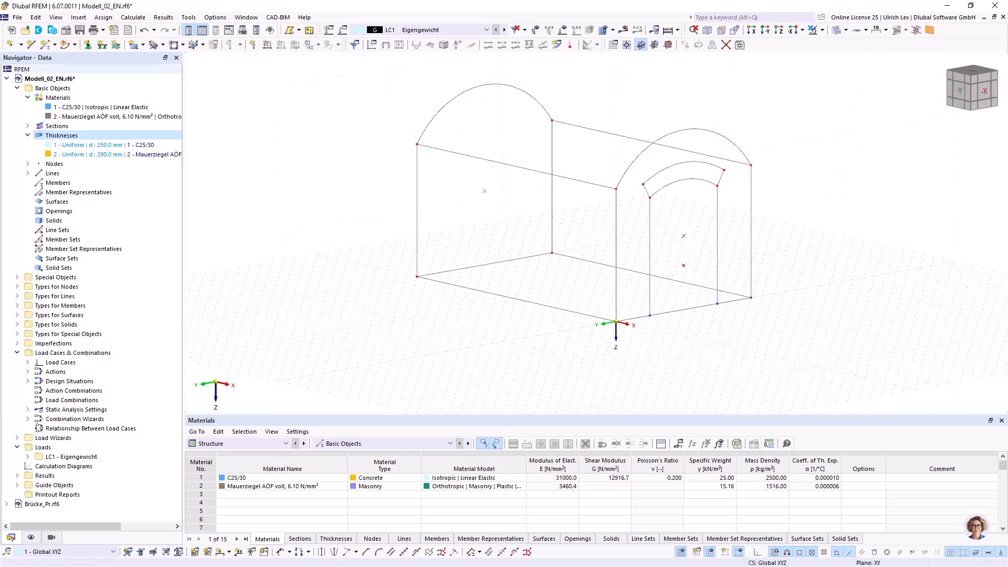
- Create the floor surface from the base boundary lines with thickness 1, uniform 250 mm in C25/30
{"action": "left_click", "coordinate": [143, 45]}
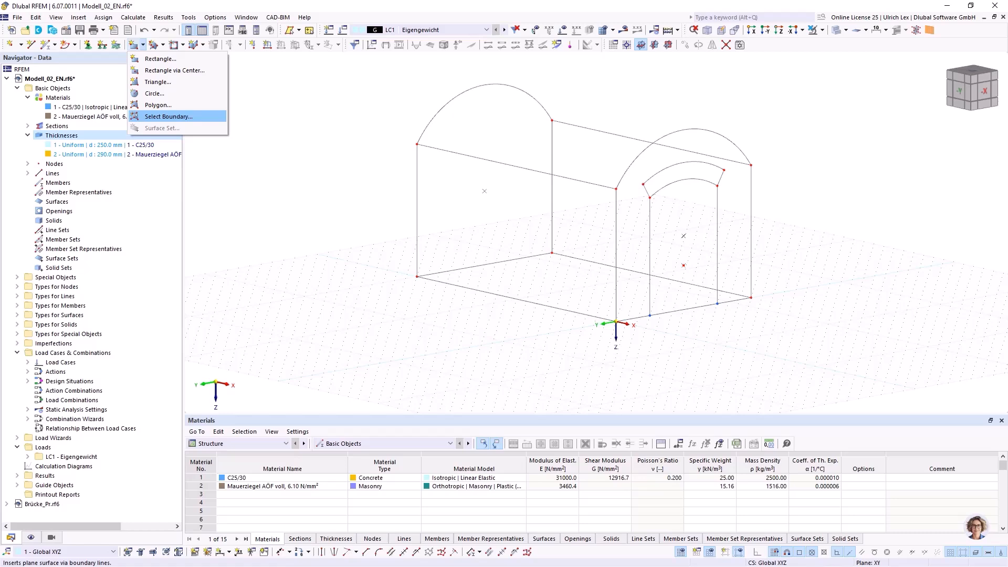
{"action": "left_click", "coordinate": [168, 116]}
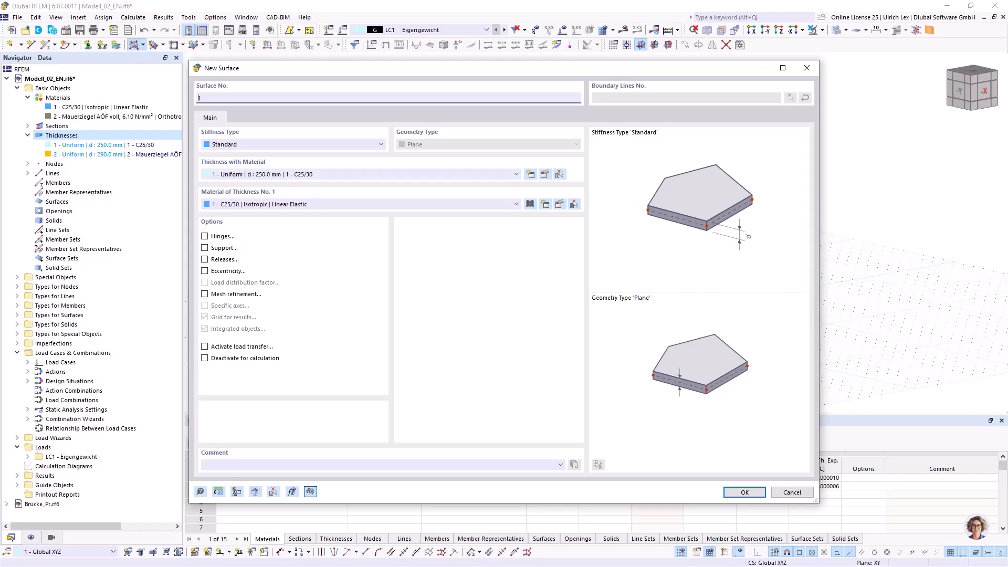
{"action": "left_click", "coordinate": [744, 493]}
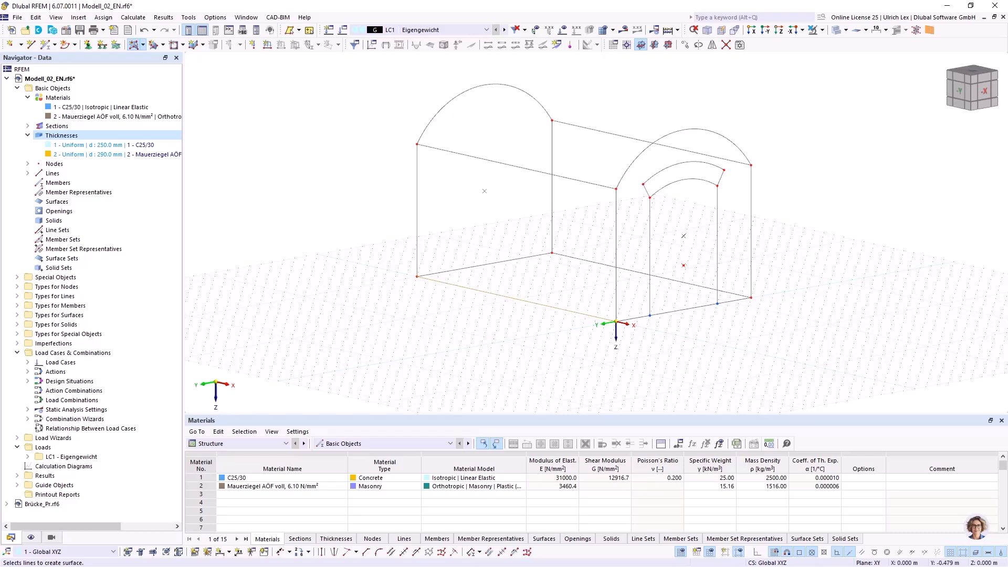
{"action": "left_click", "coordinate": [635, 272]}
{"action": "left_click", "coordinate": [484, 264]}
{"action": "key", "text": "Escape"}
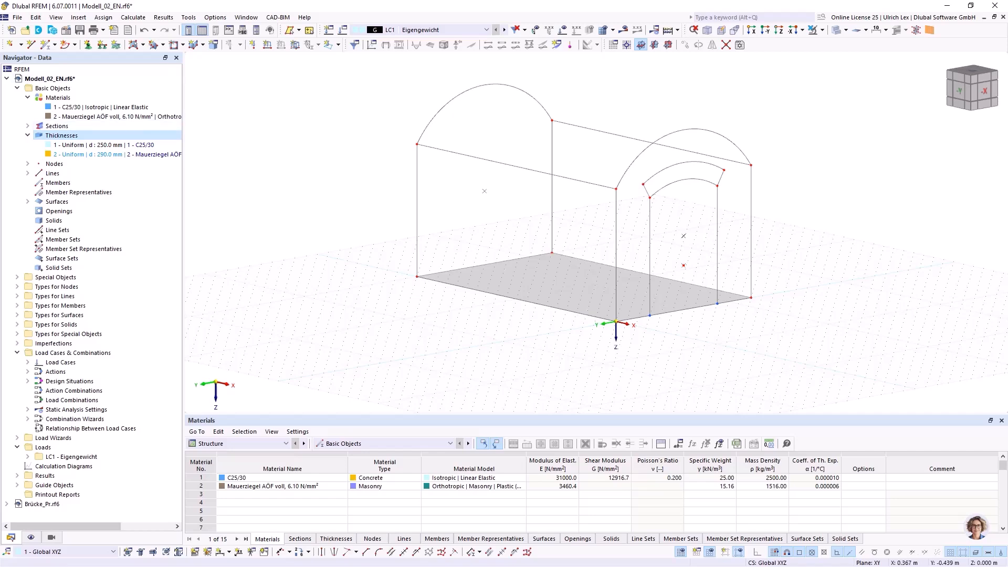
- Connect the opening's two vertical lines to the front base line at their foot nodes
{"action": "scroll", "coordinate": [632, 323], "scroll_direction": "up", "scroll_amount": 2}
{"action": "middle_click_drag", "start_coordinate": [668, 342], "coordinate": [627, 340], "text": "ctrl"}
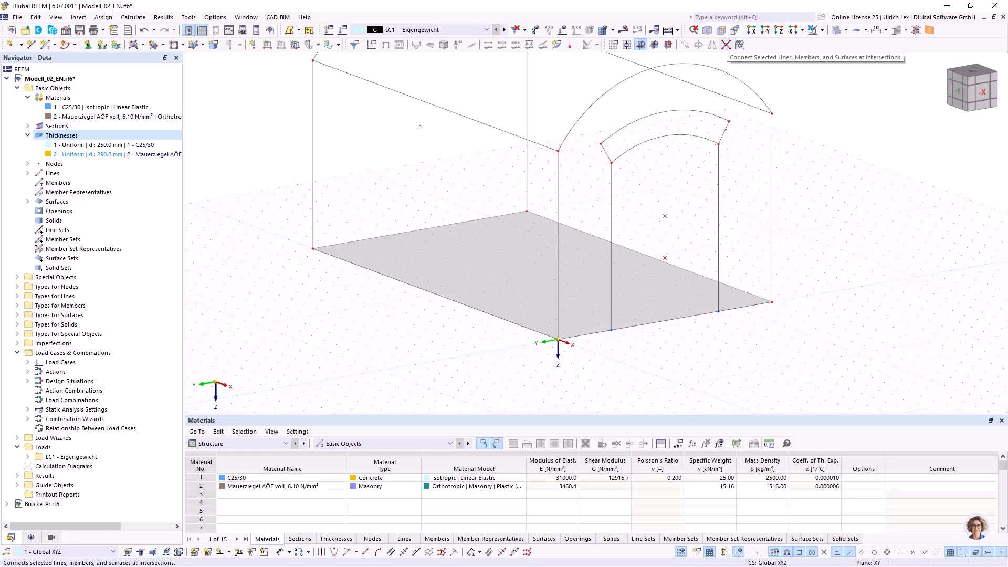
{"action": "left_click_drag", "start_coordinate": [634, 344], "coordinate": [599, 310]}
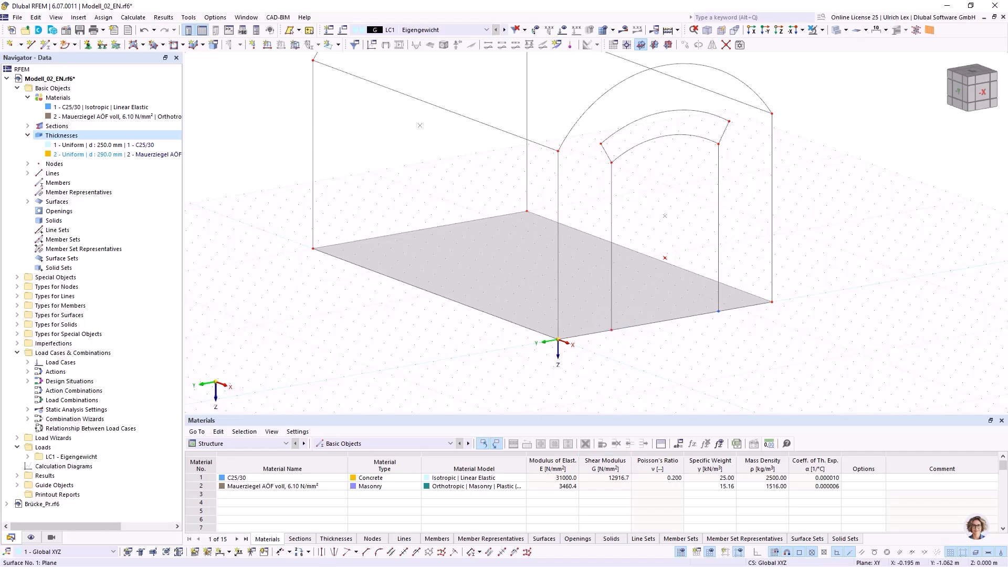
{"action": "left_click_drag", "start_coordinate": [733, 338], "coordinate": [695, 292]}
- Create the two side walls, rear wall and front wall around the opening as boundary-line surfaces with thickness 2, 290 mm Mauerziegel AÖF voll
{"action": "scroll", "coordinate": [482, 375], "scroll_direction": "down", "scroll_amount": 1}
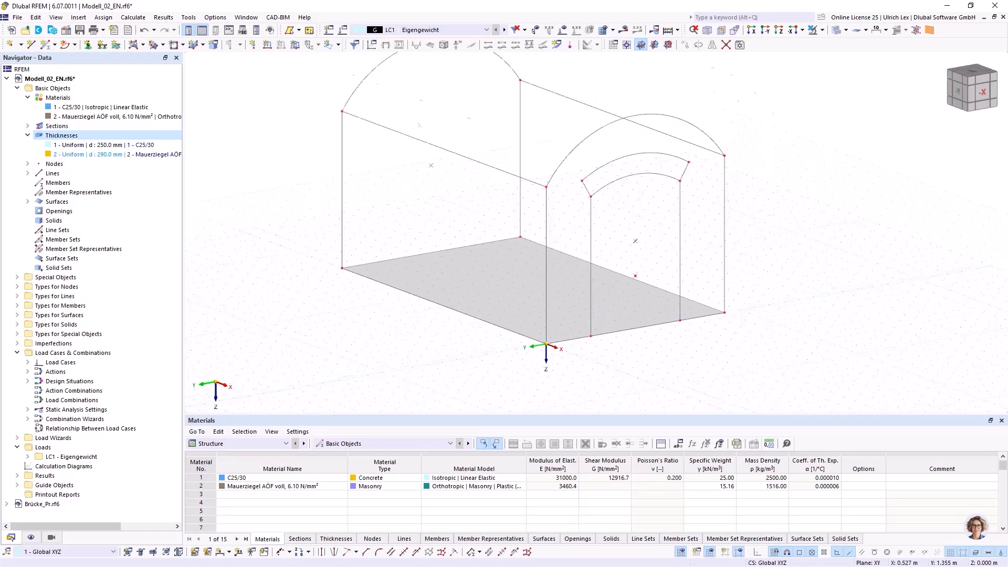
{"action": "middle_click_drag", "start_coordinate": [482, 375], "coordinate": [497, 373], "text": "ctrl"}
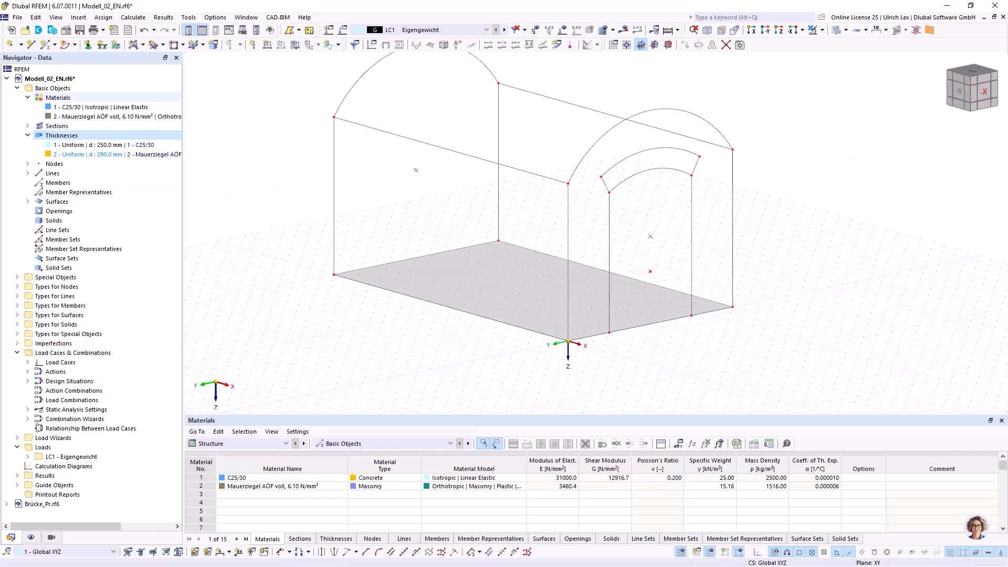
{"action": "left_click", "coordinate": [143, 45]}
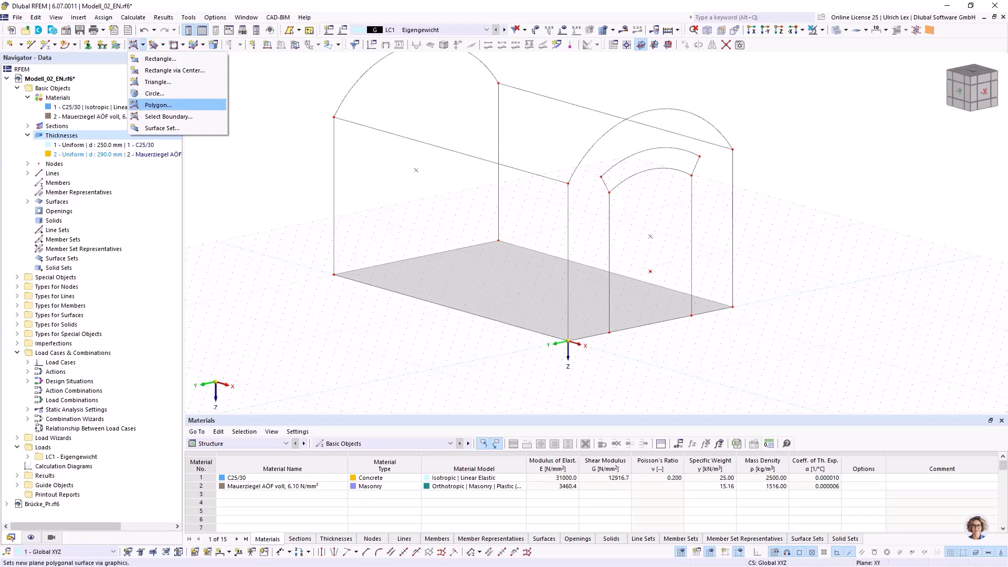
{"action": "left_click", "coordinate": [168, 117]}
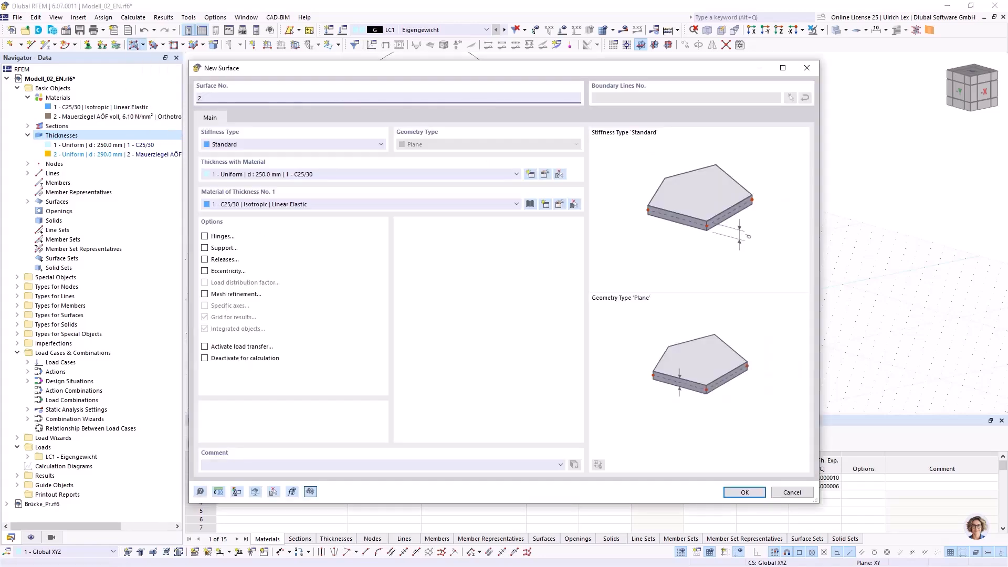
{"action": "left_click", "coordinate": [362, 174]}
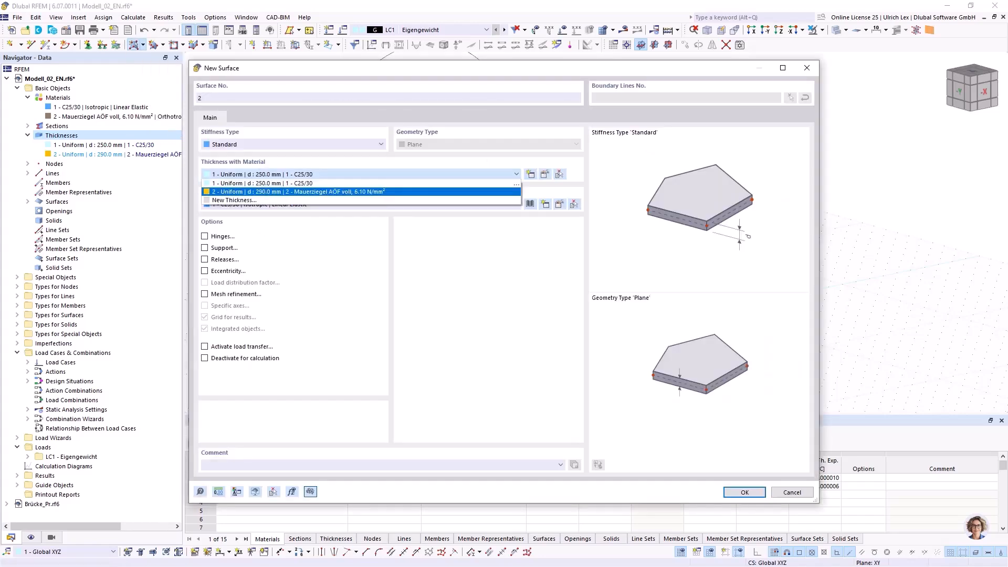
{"action": "left_click", "coordinate": [362, 192]}
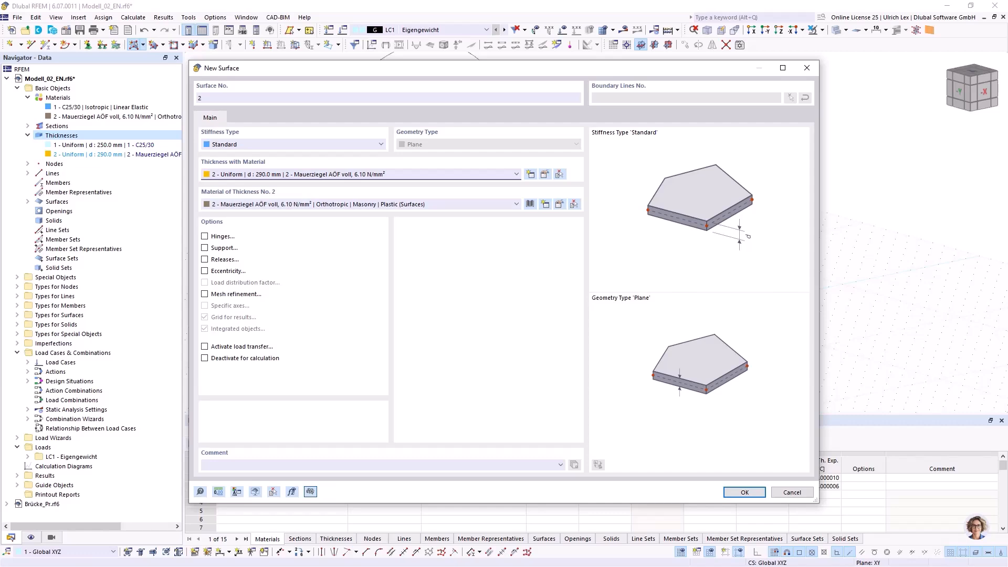
{"action": "left_click", "coordinate": [744, 492]}
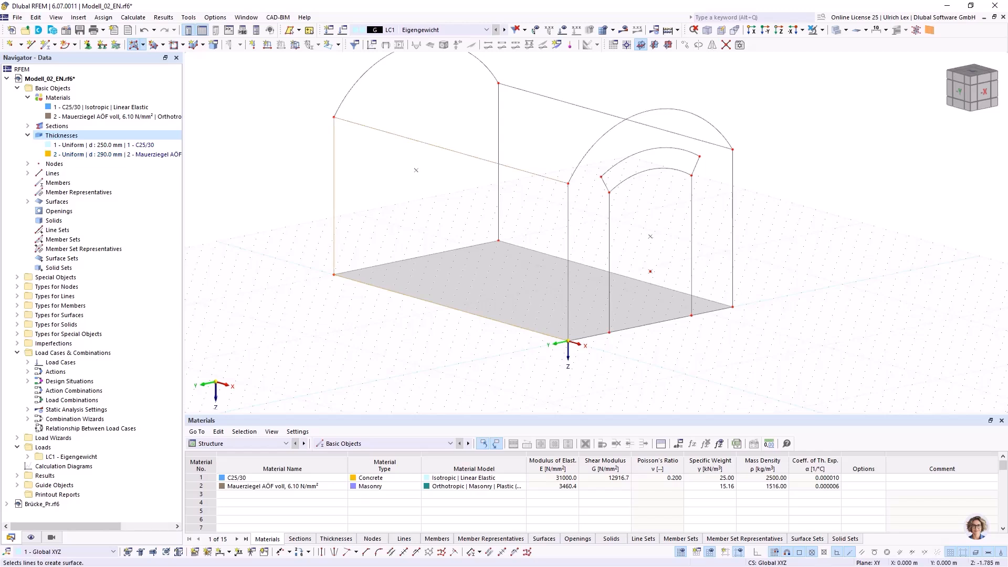
{"action": "left_click", "coordinate": [416, 170]}
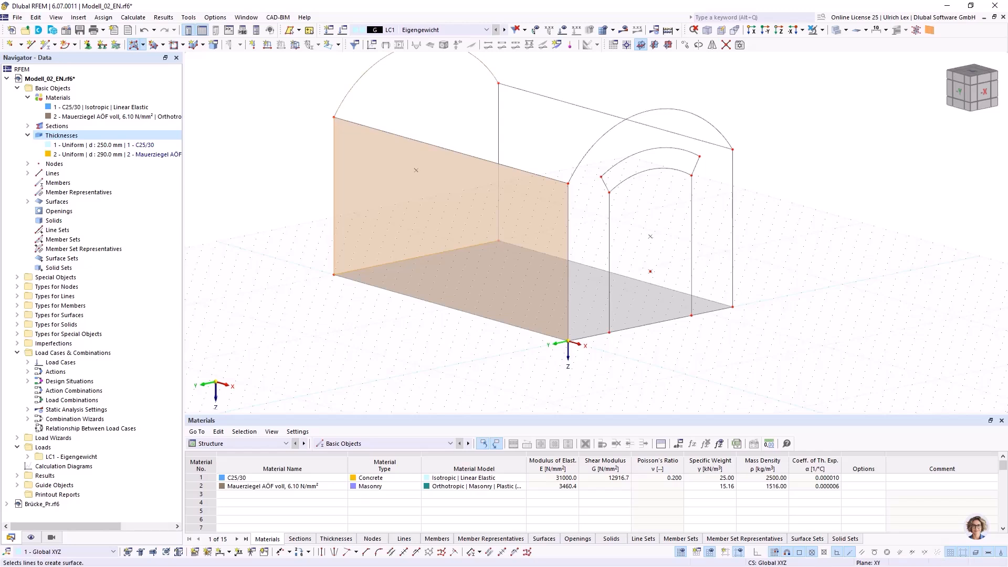
{"action": "left_click", "coordinate": [416, 170]}
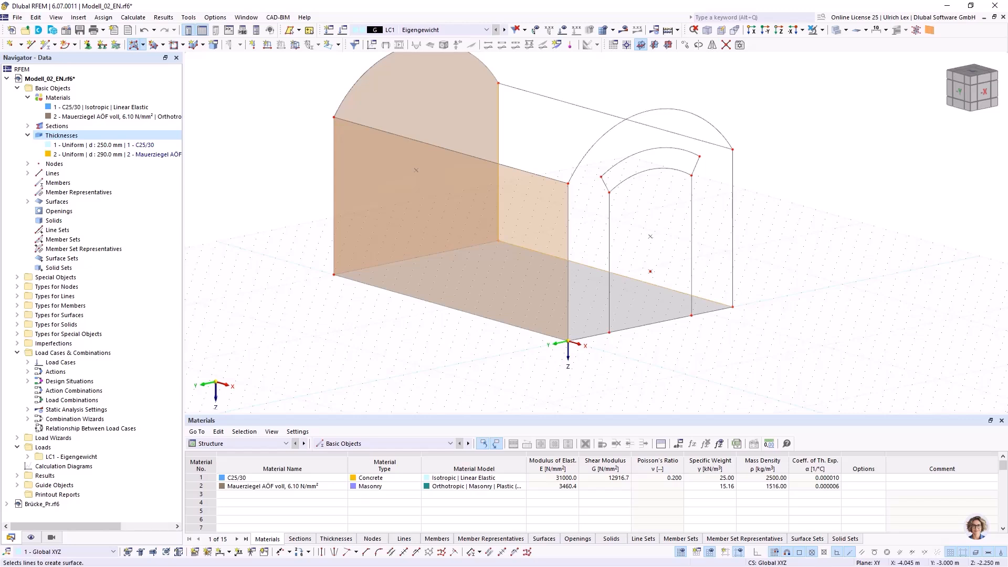
{"action": "left_click", "coordinate": [650, 272]}
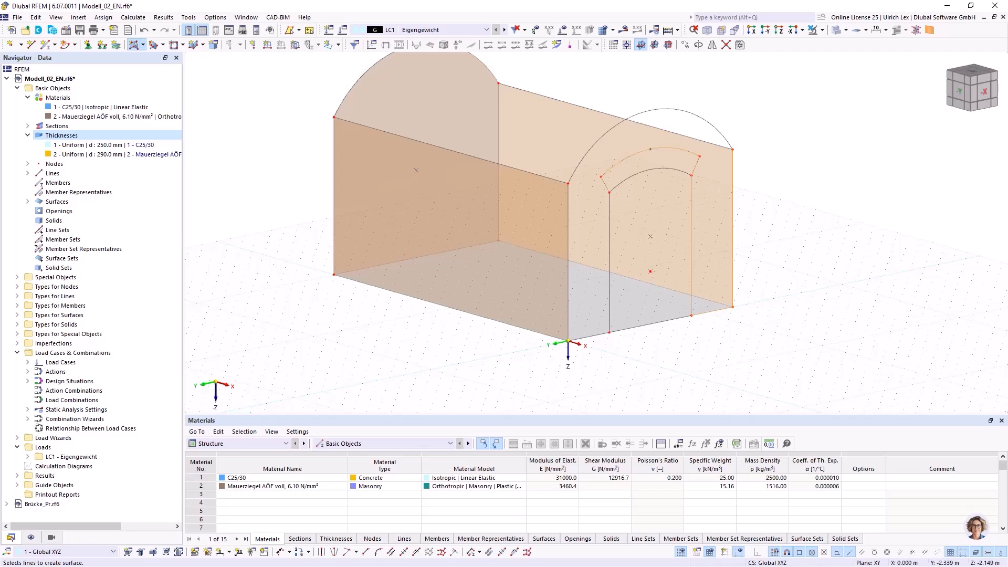
{"action": "left_click", "coordinate": [609, 252]}
{"action": "left_click", "coordinate": [588, 336]}
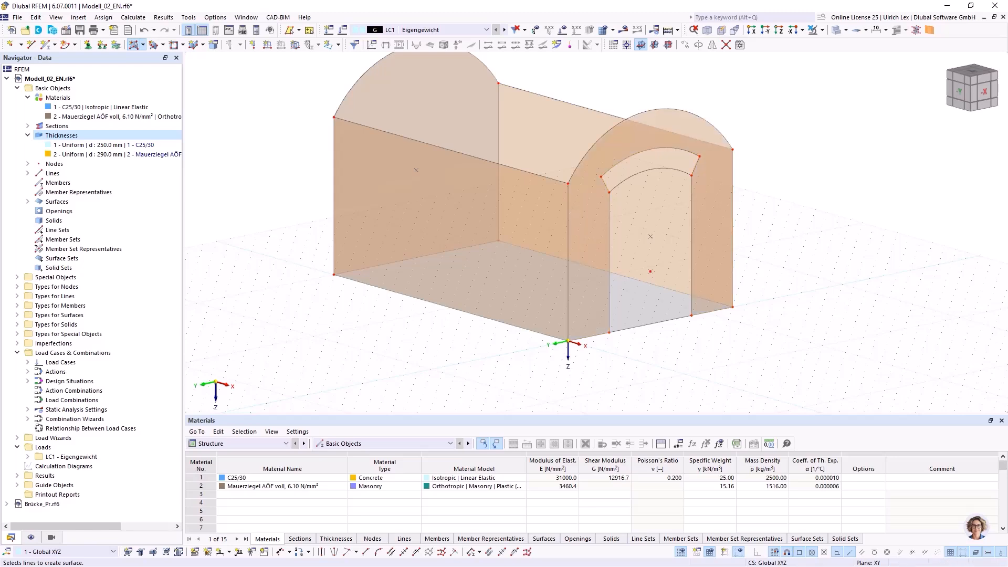
- Create the curved lintel surface above the front opening from its boundary lines
{"action": "scroll", "coordinate": [693, 163], "scroll_direction": "up", "scroll_amount": 5}
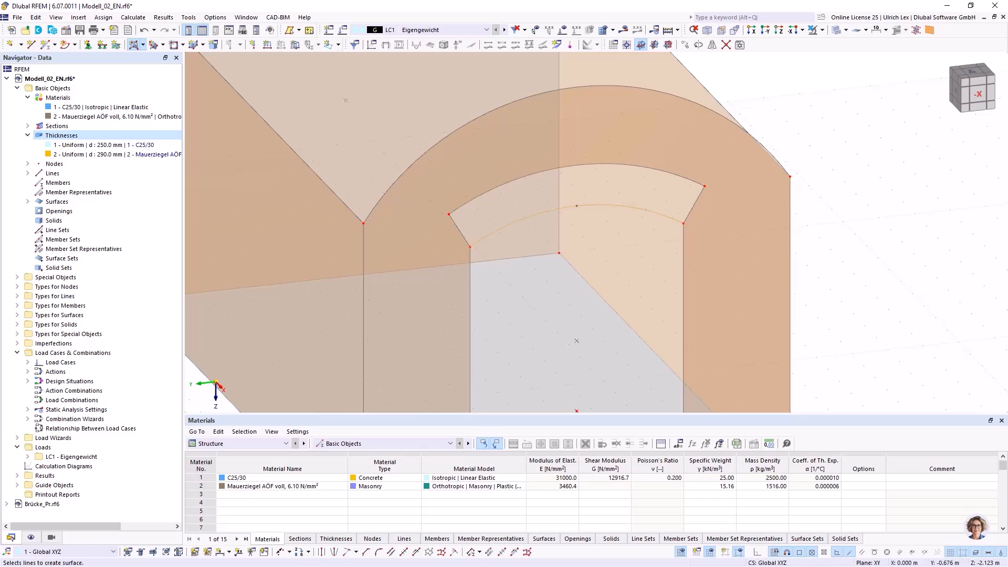
{"action": "left_click", "coordinate": [578, 195]}
{"action": "scroll", "coordinate": [838, 267], "scroll_direction": "down", "scroll_amount": 3}
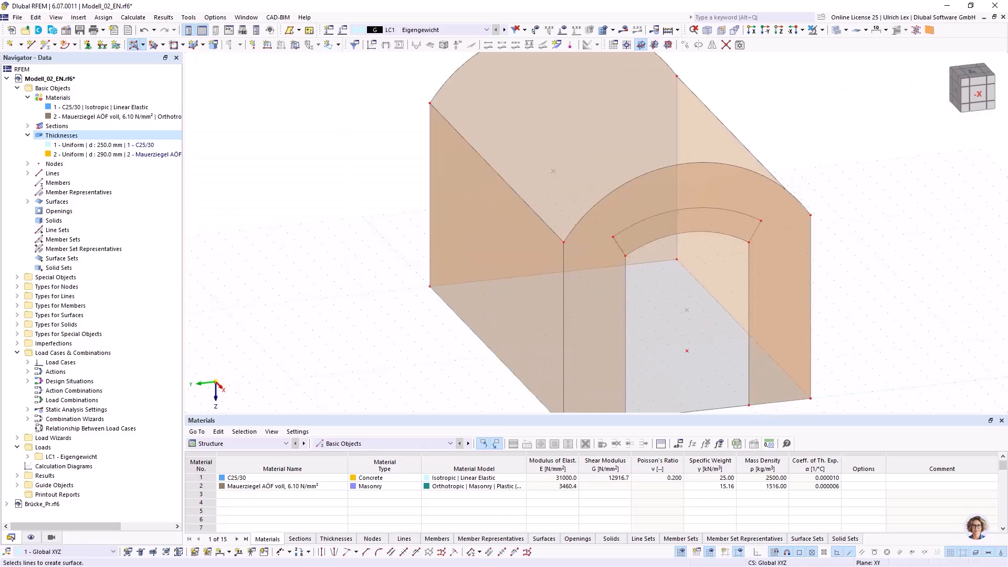
{"action": "middle_click_drag", "start_coordinate": [247, 286], "coordinate": [320, 263], "text": "ctrl"}
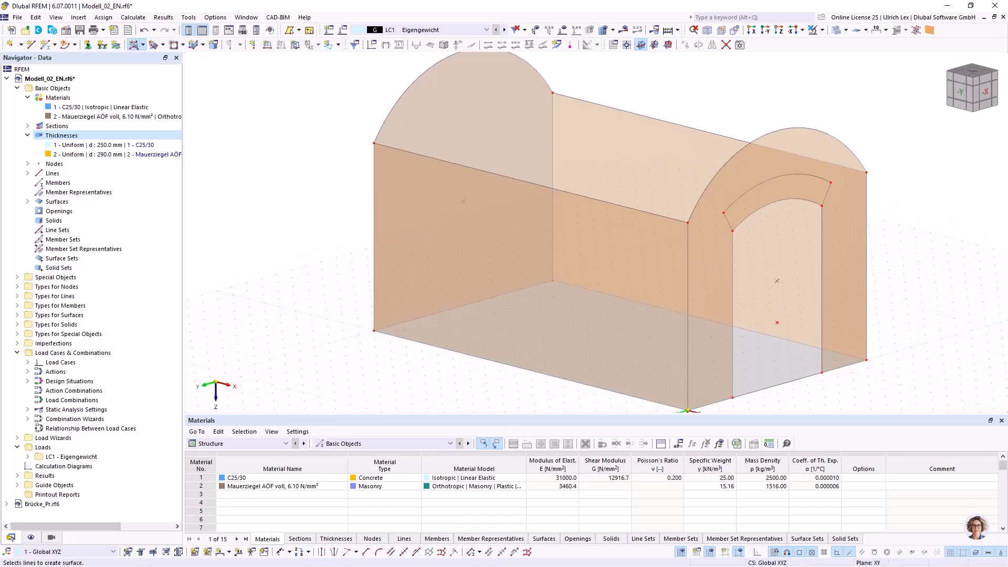
{"action": "scroll", "coordinate": [320, 263], "scroll_direction": "down", "scroll_amount": 2}
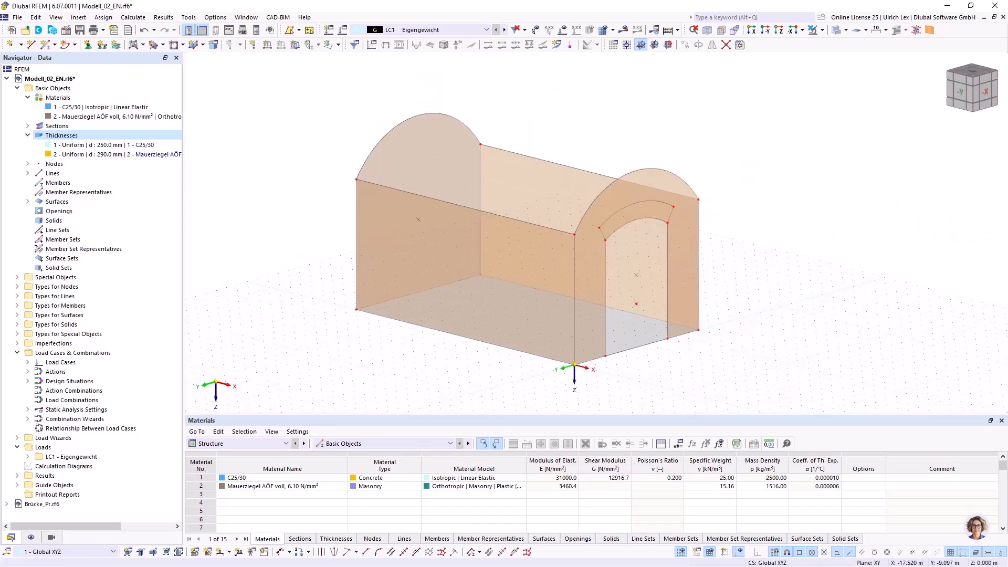
- Create the vault as a quadrangle surface between the rear and front arches with thickness 2, 290 mm Mauerziegel AÖF voll, and save the model
{"action": "left_click", "coordinate": [143, 45]}
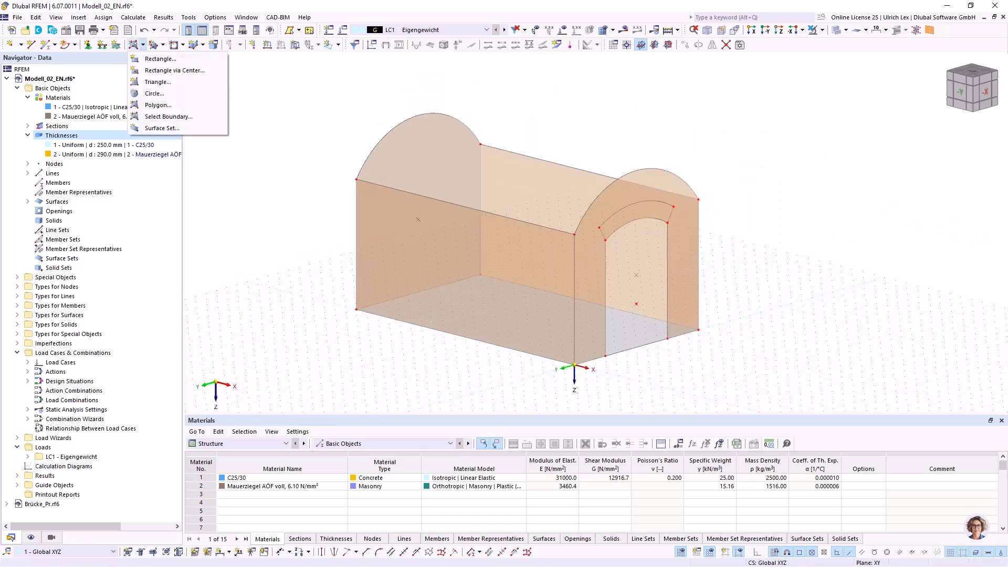
{"action": "left_click", "coordinate": [163, 45]}
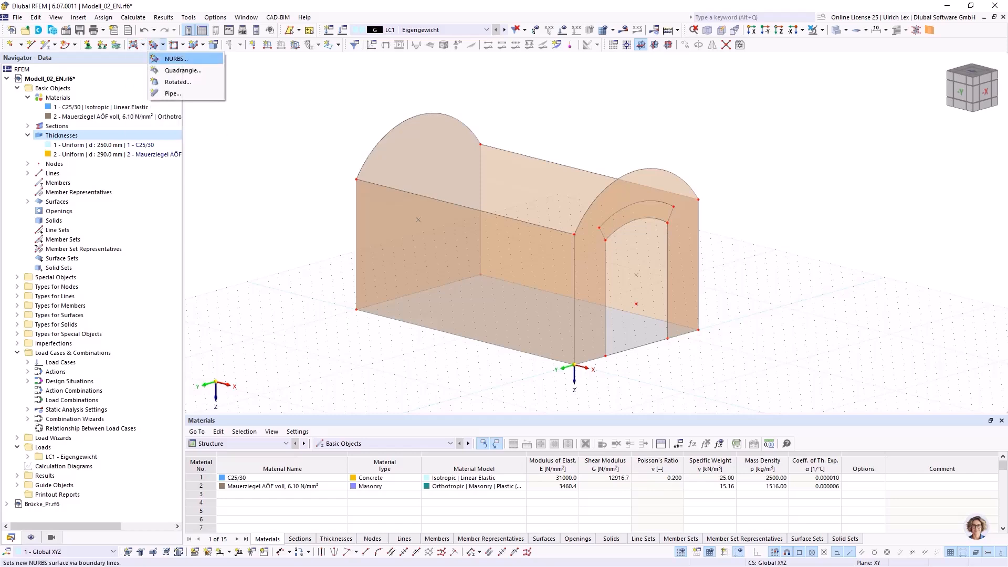
{"action": "left_click", "coordinate": [182, 70]}
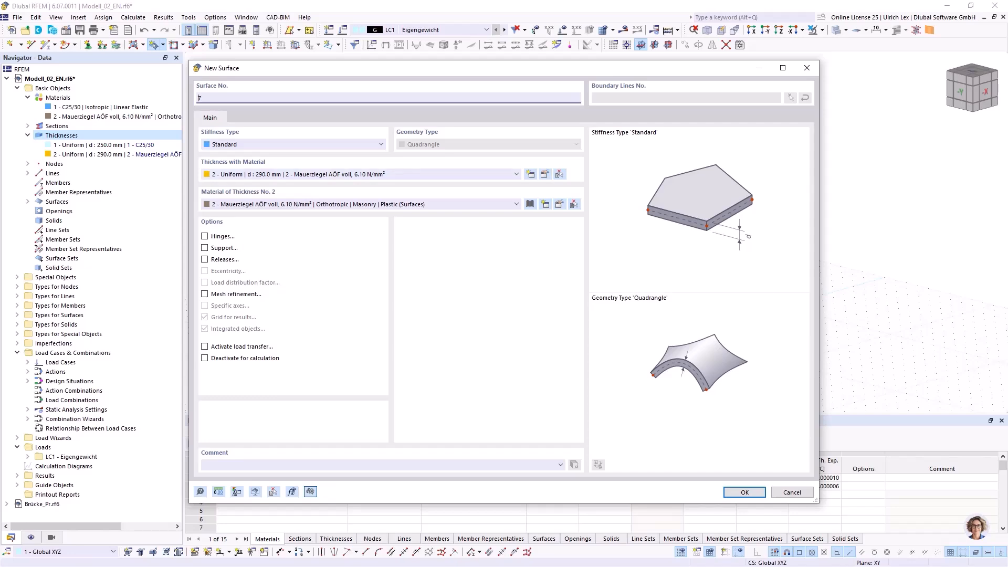
{"action": "left_click", "coordinate": [744, 491]}
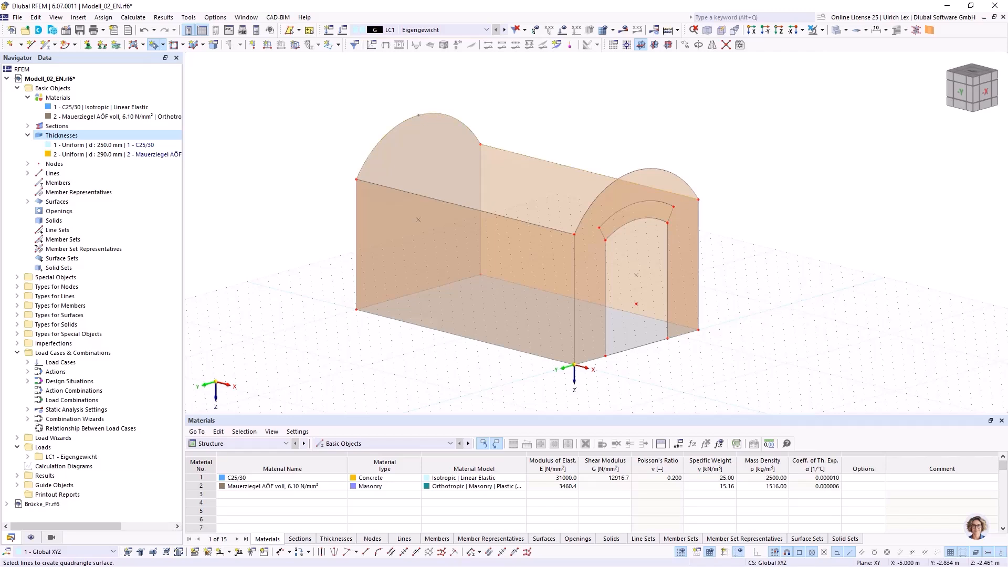
{"action": "left_click", "coordinate": [401, 190]}
{"action": "left_click", "coordinate": [617, 179]}
{"action": "key", "text": "Escape"}
{"action": "mouse_move", "coordinate": [814, 292]}
{"action": "middle_mouse_down", "text": "ctrl"}
{"action": "mouse_move", "coordinate": [751, 299]}
{"action": "mouse_move", "coordinate": [577, 285]}
{"action": "mouse_move", "coordinate": [690, 321]}
{"action": "mouse_move", "coordinate": [778, 321]}
{"action": "mouse_move", "coordinate": [797, 296]}
{"action": "middle_mouse_up", "text": "ctrl"}
{"action": "key", "text": "ctrl+s"}
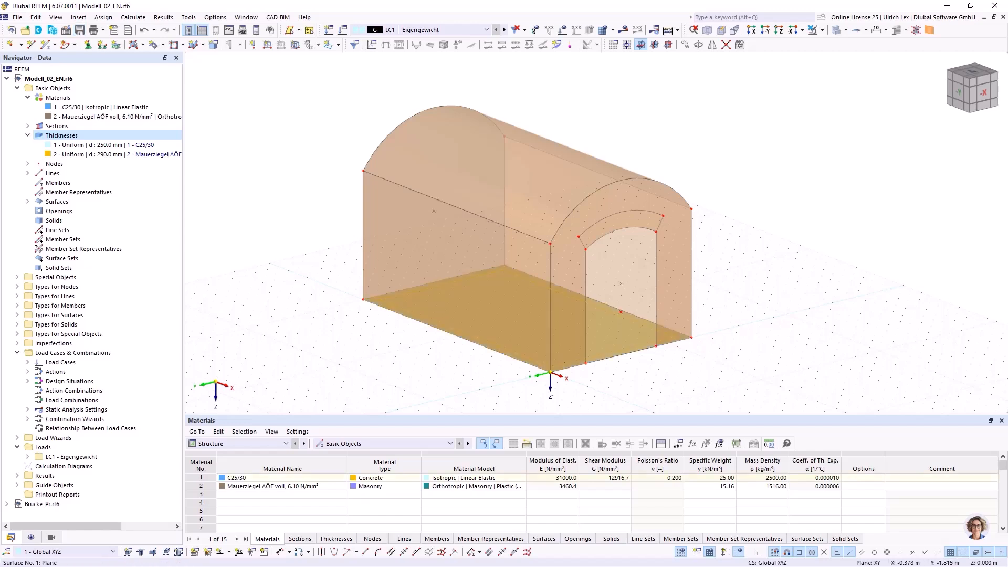
- Enable a surface support on the concrete floor surface and assign support type 1, Starr
{"action": "double_click", "coordinate": [624, 344]}
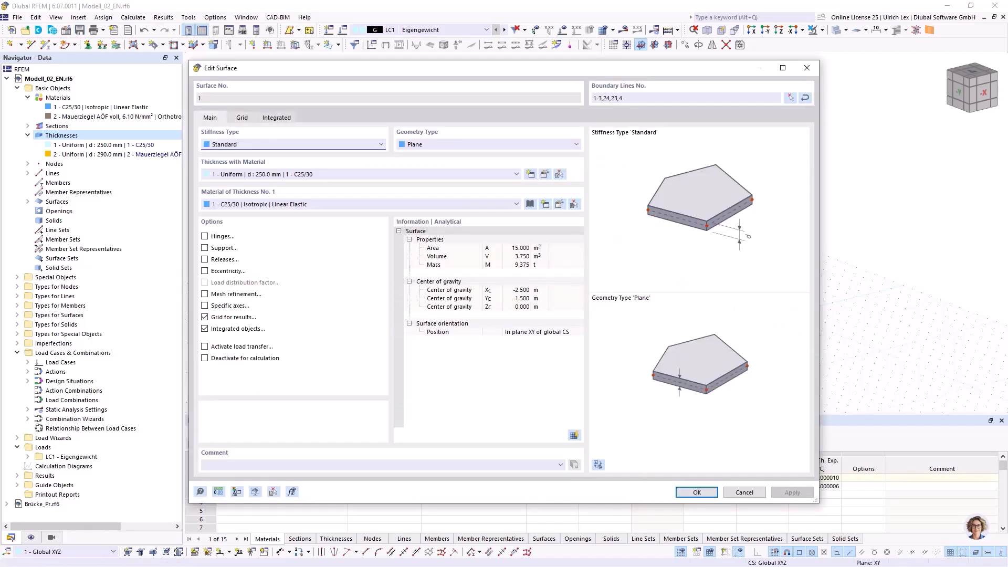
{"action": "left_click", "coordinate": [205, 248]}
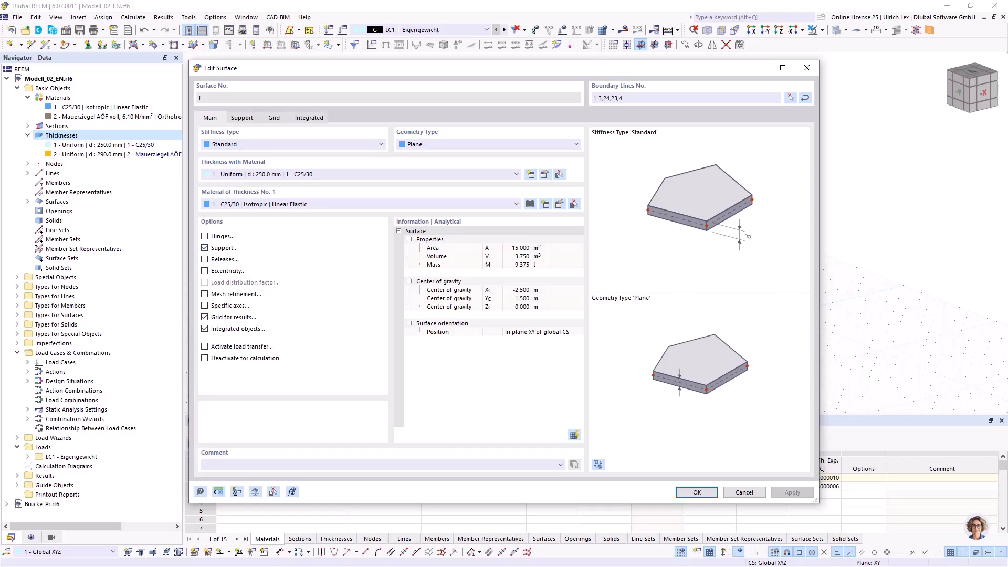
{"action": "left_click", "coordinate": [242, 117]}
{"action": "left_click", "coordinate": [336, 157]}
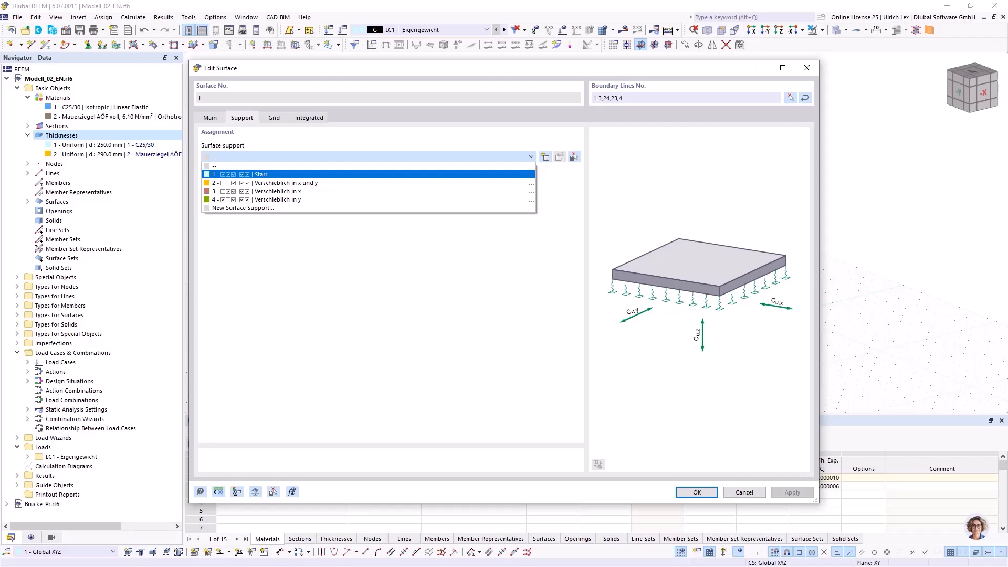
{"action": "left_click", "coordinate": [336, 174]}
{"action": "left_click", "coordinate": [696, 492]}
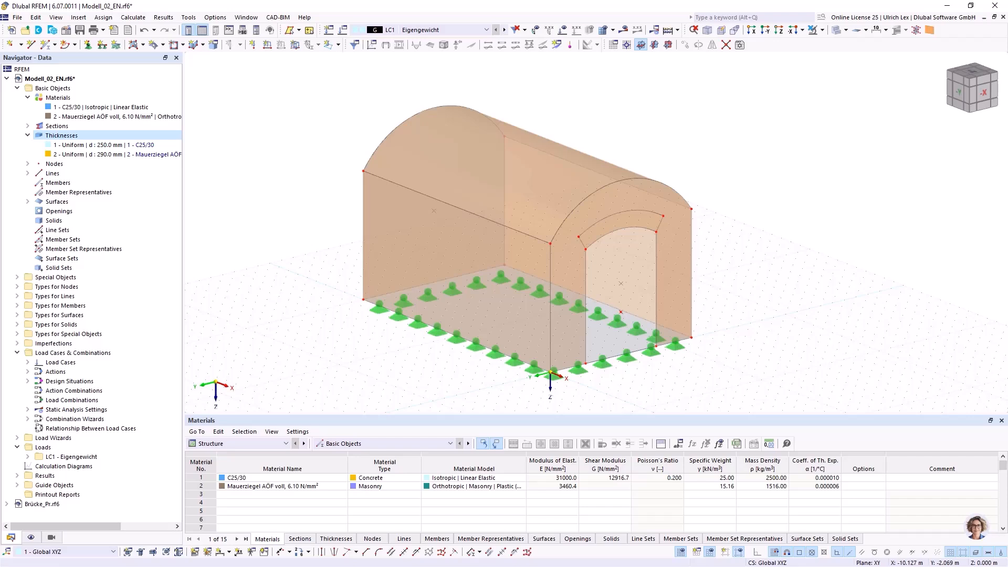
- Display the local axis systems of all surfaces and examine their orientation around the model
{"action": "mouse_move", "coordinate": [364, 135]}
{"action": "middle_mouse_down", "text": "ctrl"}
{"action": "mouse_move", "coordinate": [381, 145]}
{"action": "mouse_move", "coordinate": [390, 111]}
{"action": "mouse_move", "coordinate": [378, 125]}
{"action": "middle_mouse_up", "text": "ctrl"}
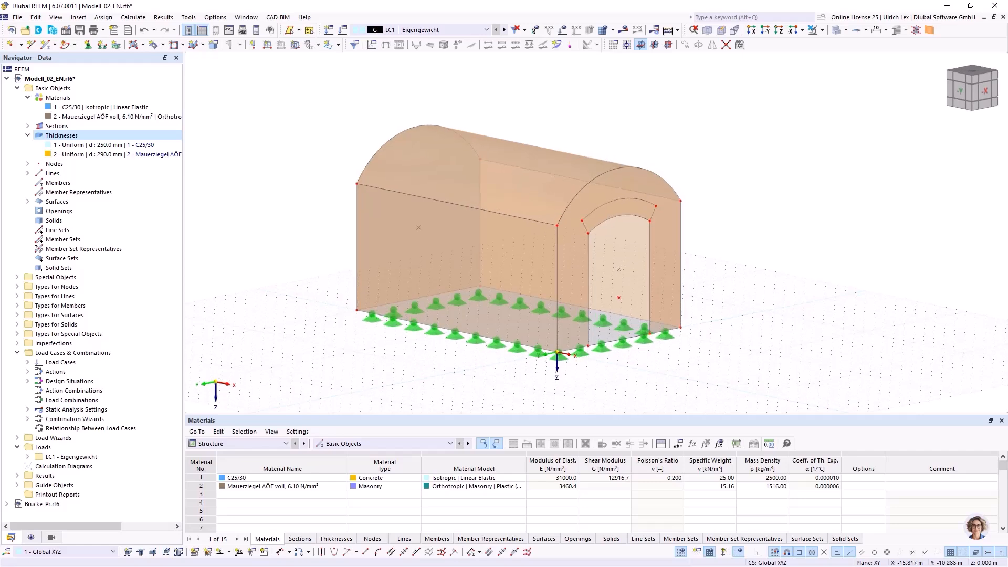
{"action": "scroll", "coordinate": [528, 265], "scroll_direction": "up", "scroll_amount": 1}
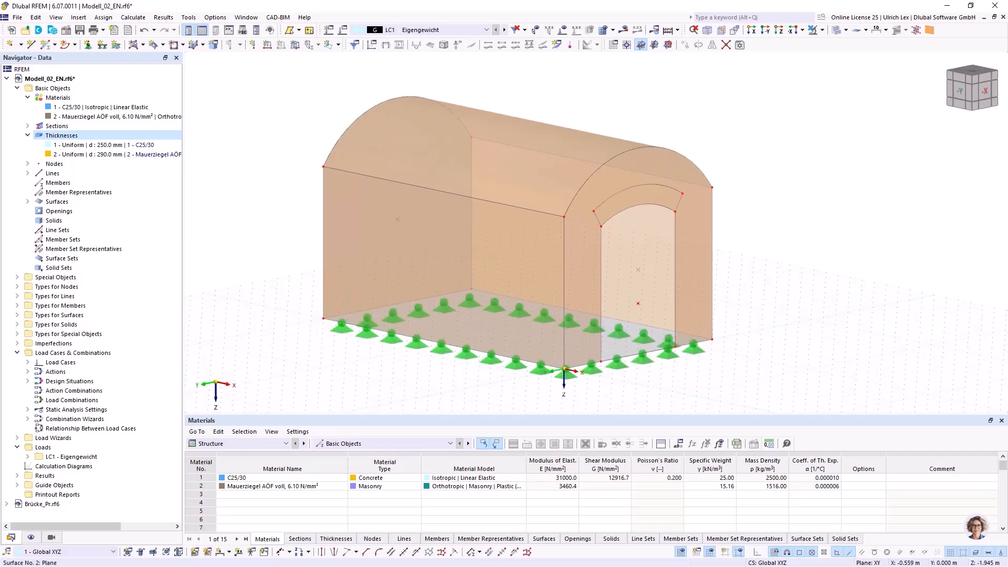
{"action": "left_click", "coordinate": [537, 232]}
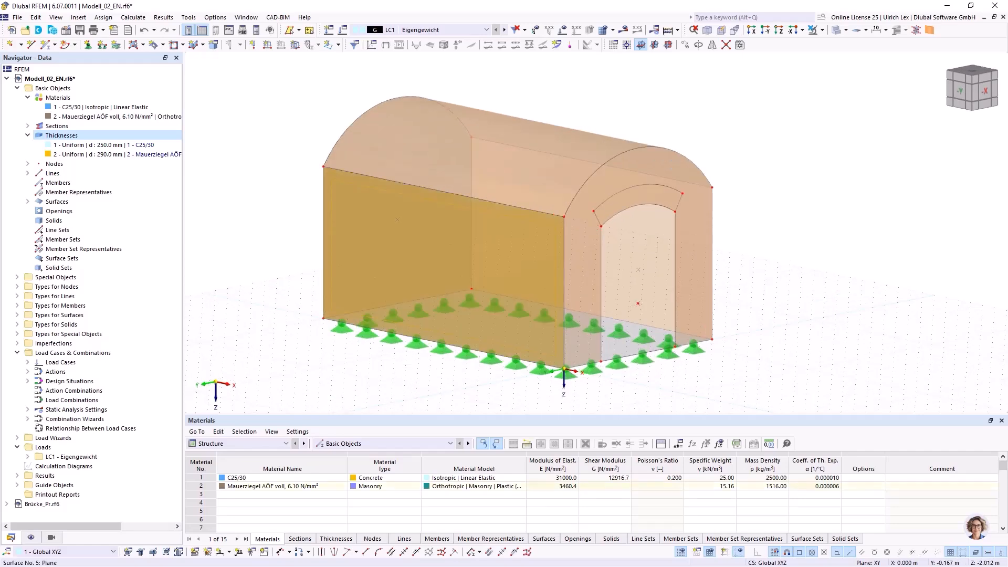
{"action": "right_click", "coordinate": [533, 232]}
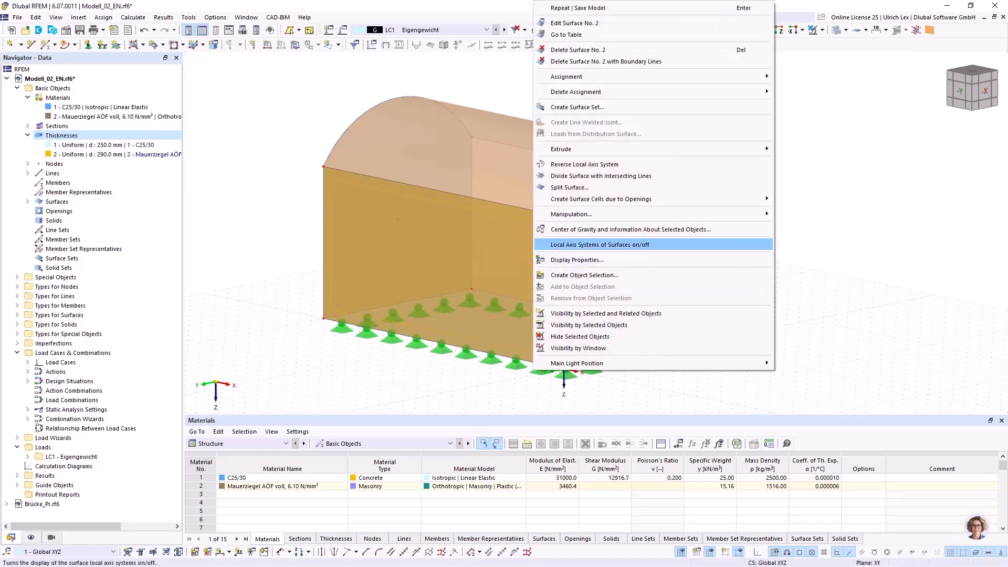
{"action": "left_click", "coordinate": [600, 245]}
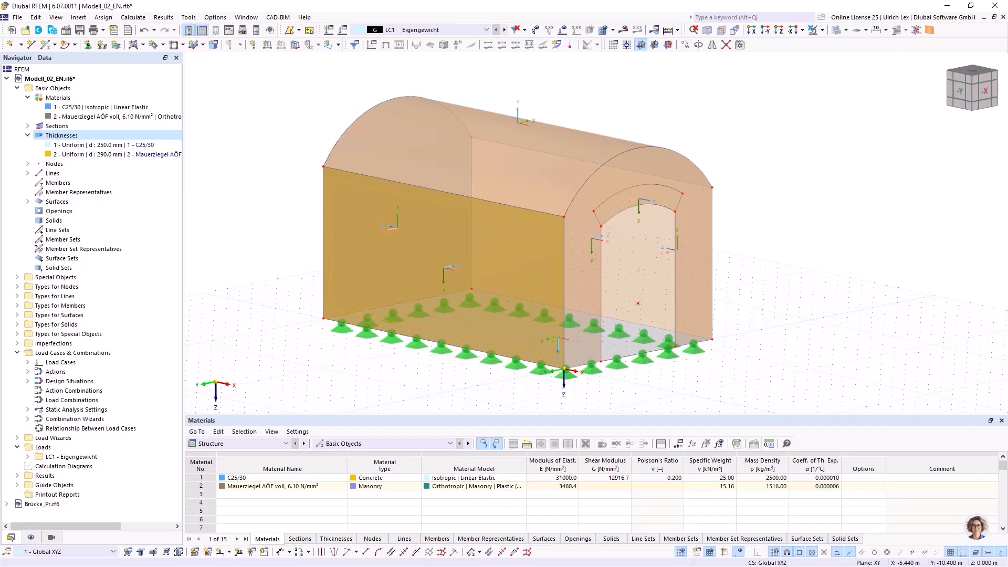
{"action": "middle_click_drag", "start_coordinate": [749, 238], "coordinate": [798, 255], "text": "ctrl"}
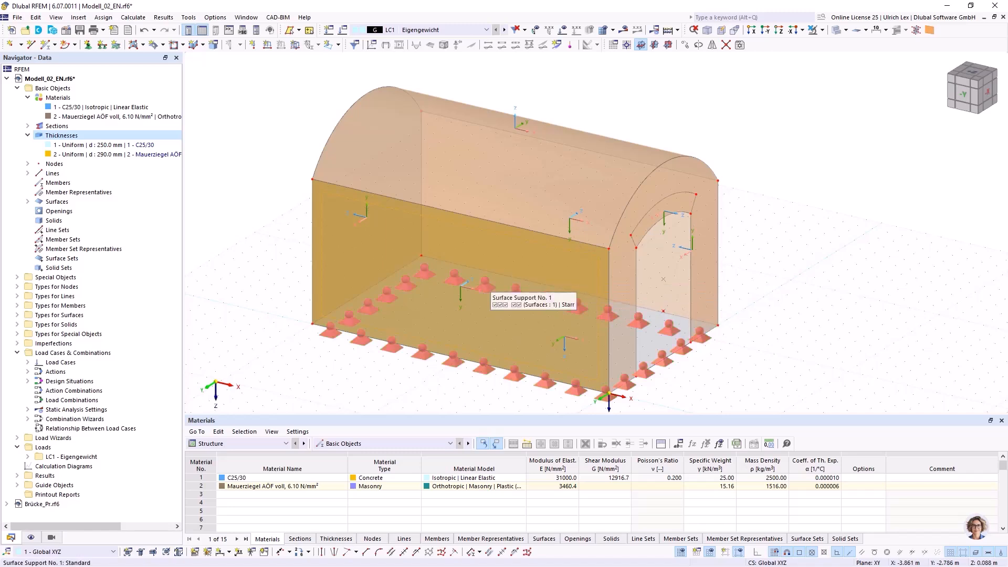
{"action": "middle_click_drag", "start_coordinate": [737, 362], "coordinate": [681, 339], "text": "ctrl"}
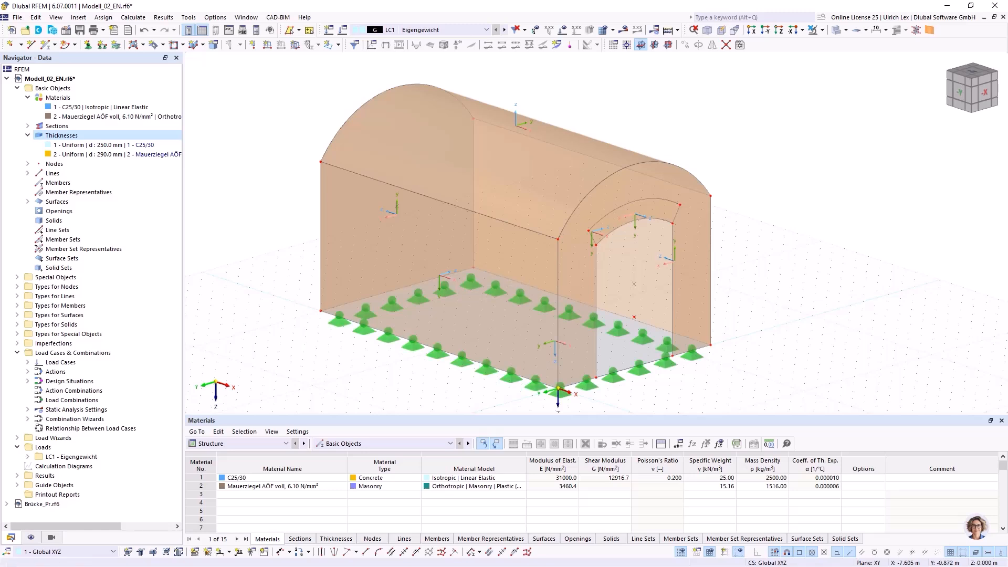
- Reverse the local axis system of the curved lintel surface above the opening
{"action": "middle_click_drag", "start_coordinate": [784, 311], "coordinate": [807, 344], "text": "ctrl"}
{"action": "left_click", "coordinate": [678, 222]}
{"action": "right_click", "coordinate": [680, 224]}
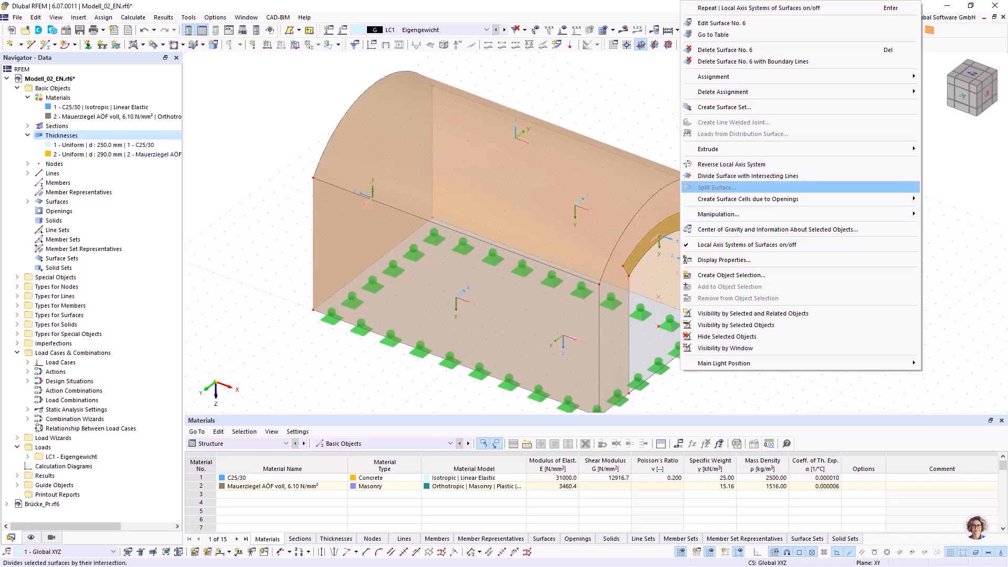
{"action": "left_click", "coordinate": [731, 164]}
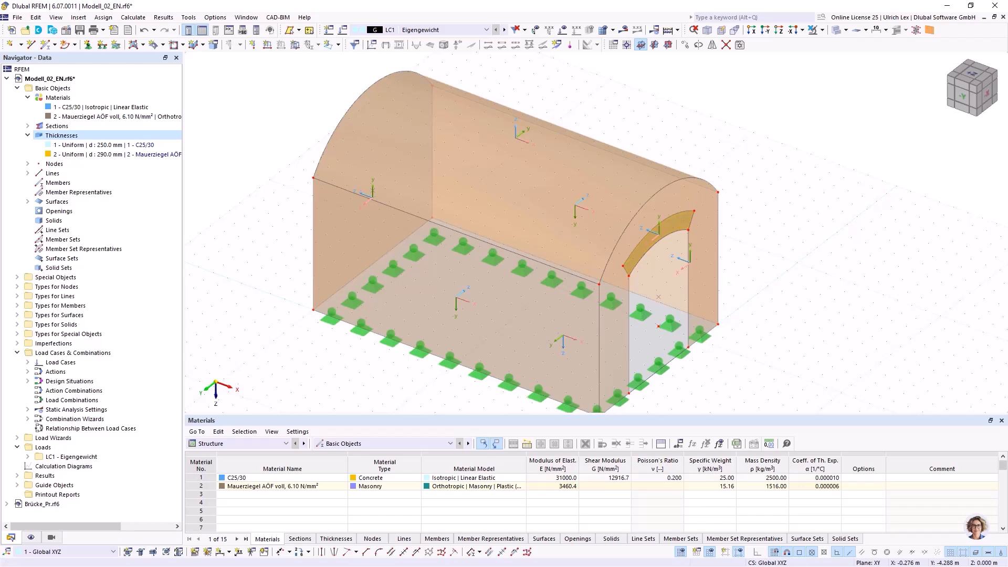
- Reverse the local axis systems of side wall surface No. 4 and of the rear wall
{"action": "middle_click_drag", "start_coordinate": [666, 315], "coordinate": [550, 331], "text": "ctrl"}
{"action": "middle_click_drag", "start_coordinate": [756, 262], "coordinate": [663, 253], "text": "ctrl"}
{"action": "right_click", "coordinate": [658, 253]}
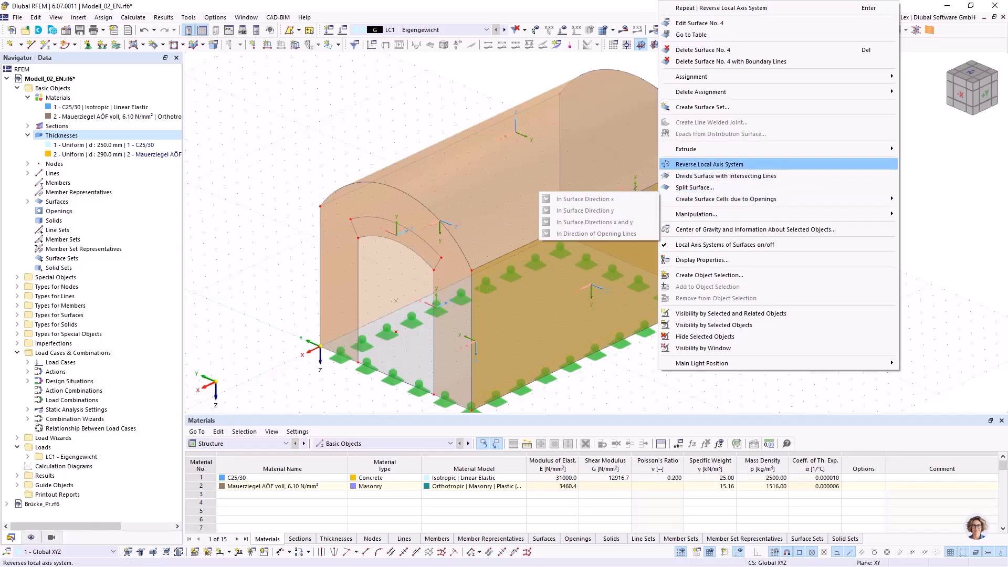
{"action": "left_click", "coordinate": [709, 164]}
{"action": "middle_click_drag", "start_coordinate": [802, 252], "coordinate": [627, 248], "text": "ctrl"}
{"action": "right_click", "coordinate": [666, 357]}
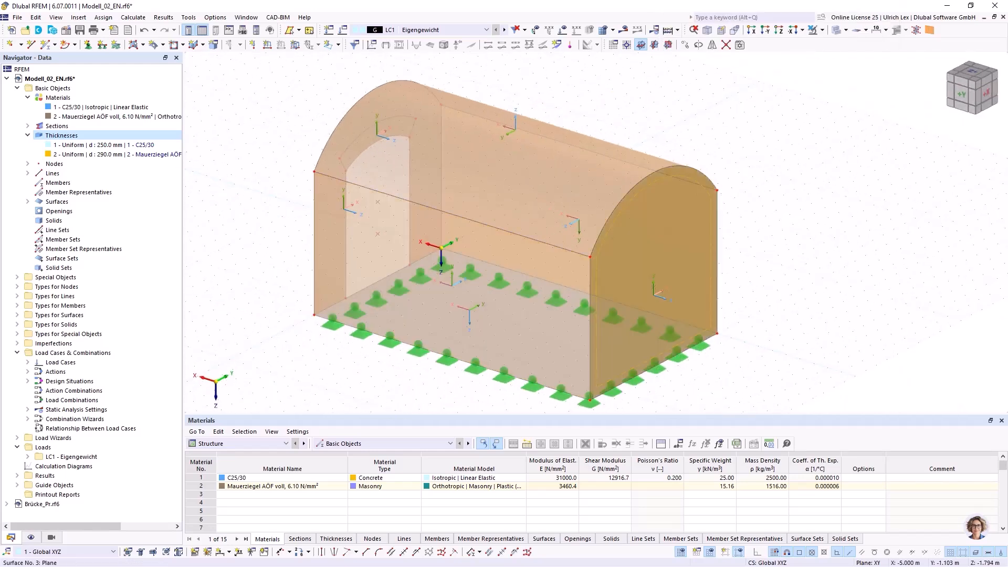
{"action": "left_click", "coordinate": [709, 165]}
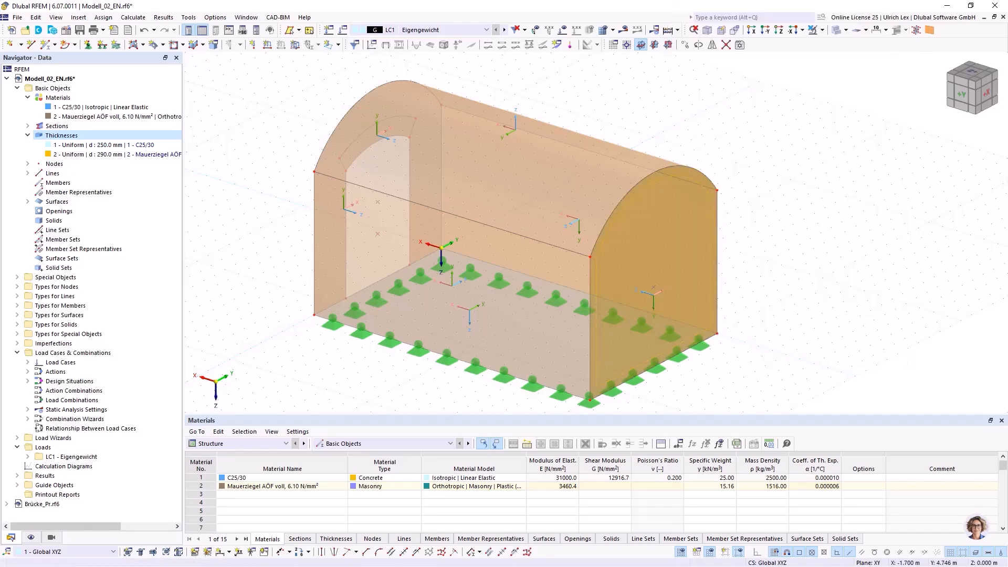
- Reverse the local axis system of the vault's quadrangle surface
{"action": "middle_click_drag", "start_coordinate": [761, 267], "coordinate": [780, 275], "text": "ctrl"}
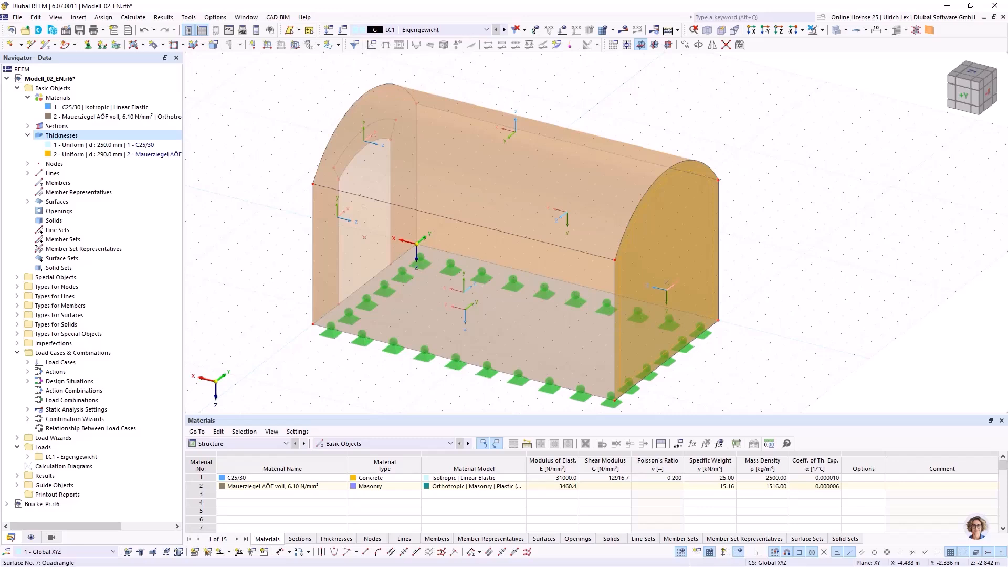
{"action": "right_click", "coordinate": [625, 185]}
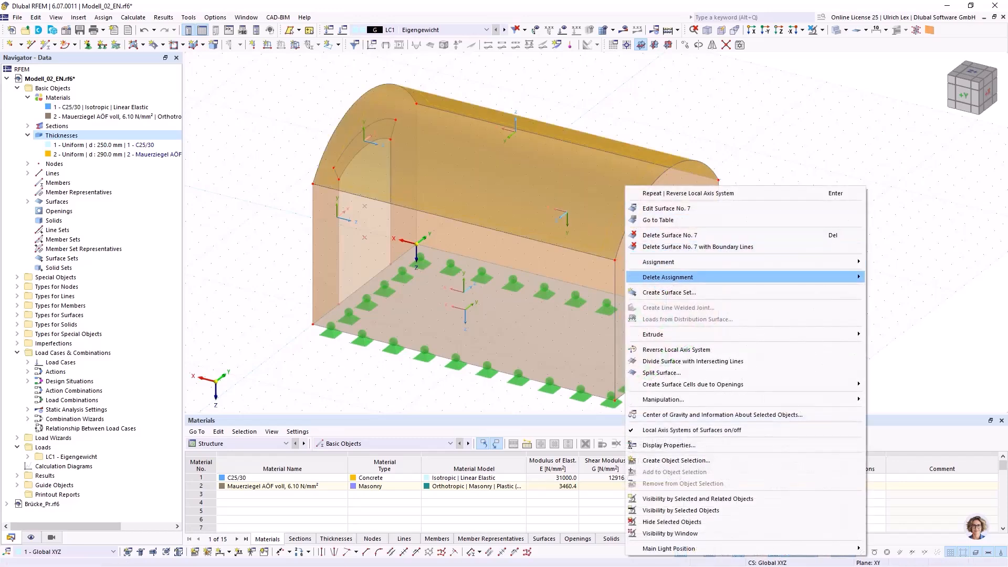
{"action": "left_click", "coordinate": [676, 349]}
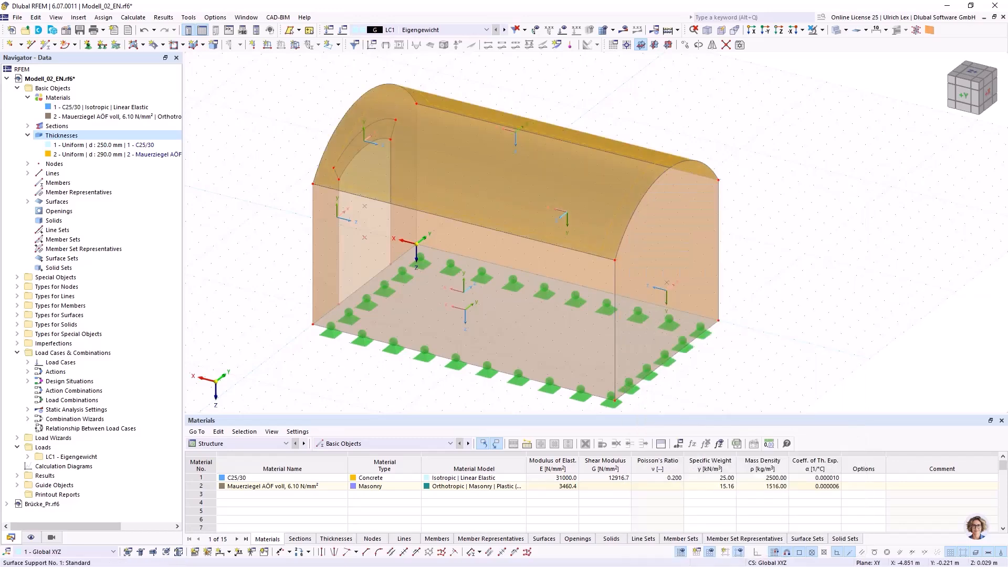
- Examine the local axis directions on the front wall, lintel, side walls and vault
{"action": "scroll", "coordinate": [315, 162], "scroll_direction": "down", "scroll_amount": 1}
{"action": "middle_click_drag", "start_coordinate": [344, 161], "coordinate": [580, 178], "text": "ctrl"}
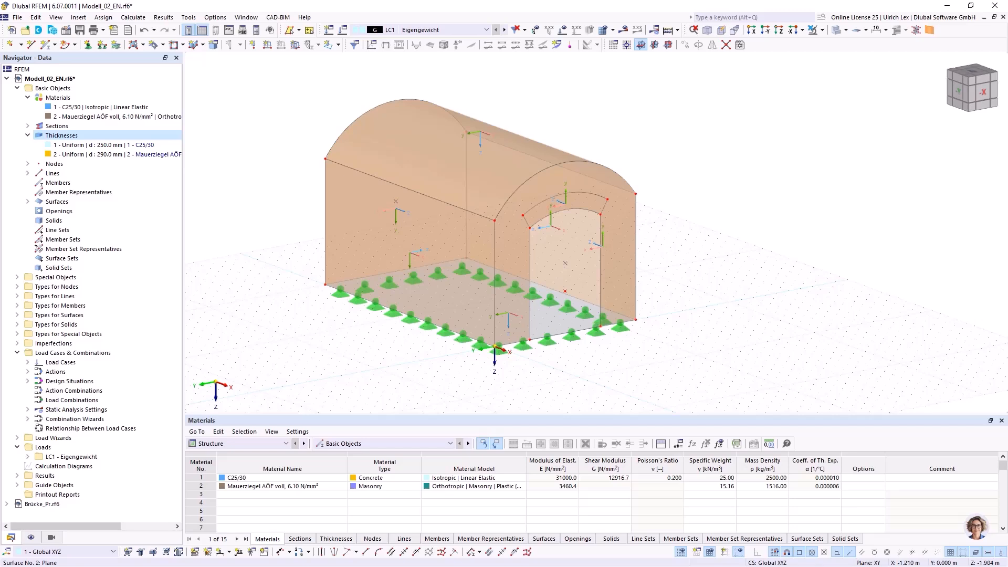
{"action": "scroll", "coordinate": [556, 214], "scroll_direction": "up", "scroll_amount": 3}
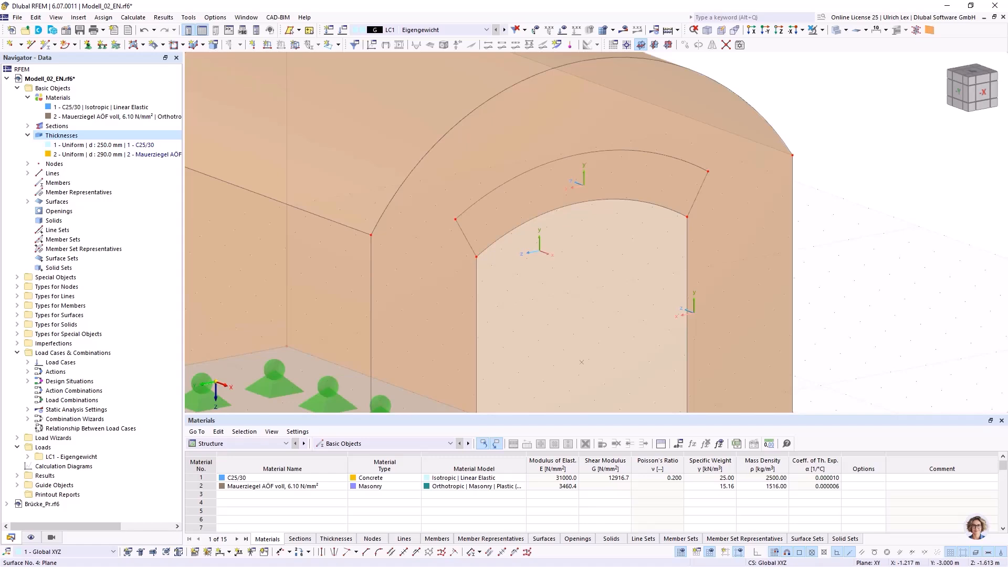
{"action": "scroll", "coordinate": [871, 146], "scroll_direction": "down", "scroll_amount": 2}
{"action": "middle_click_drag", "start_coordinate": [871, 146], "coordinate": [885, 164], "text": "ctrl"}
{"action": "middle_click_drag", "start_coordinate": [782, 227], "coordinate": [815, 231], "text": "ctrl"}
{"action": "right_click", "coordinate": [816, 231]}
{"action": "key", "text": "Escape"}
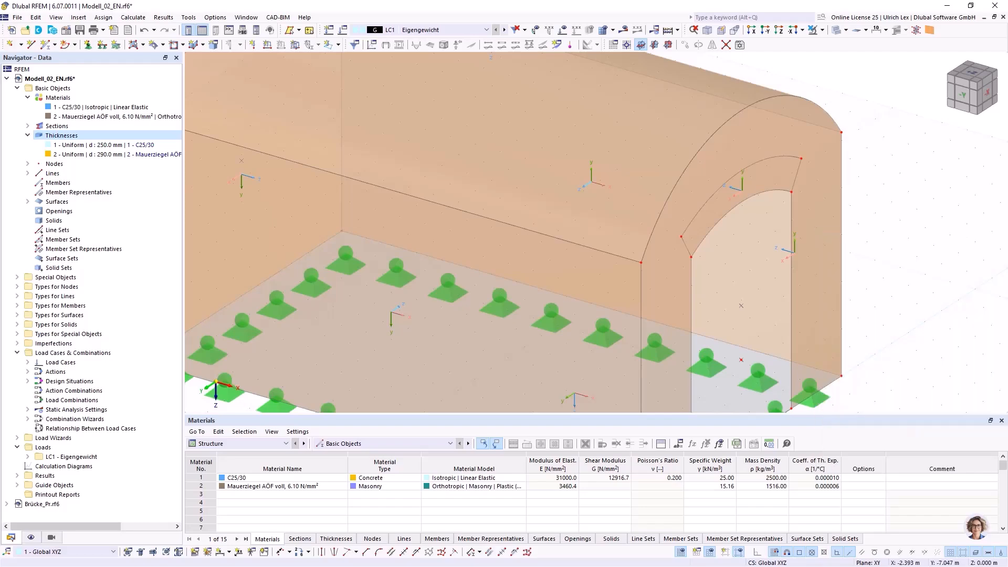
- Set the input axes of the curved lintel surface No. 6 to the category Axis parallel to lines, using axis y
{"action": "scroll", "coordinate": [754, 117], "scroll_direction": "down", "scroll_amount": 5}
{"action": "middle_click_drag", "start_coordinate": [753, 117], "coordinate": [665, 122], "text": "ctrl"}
{"action": "middle_click_drag", "start_coordinate": [668, 194], "coordinate": [744, 148], "text": "ctrl"}
{"action": "scroll", "coordinate": [737, 132], "scroll_direction": "up", "scroll_amount": 5}
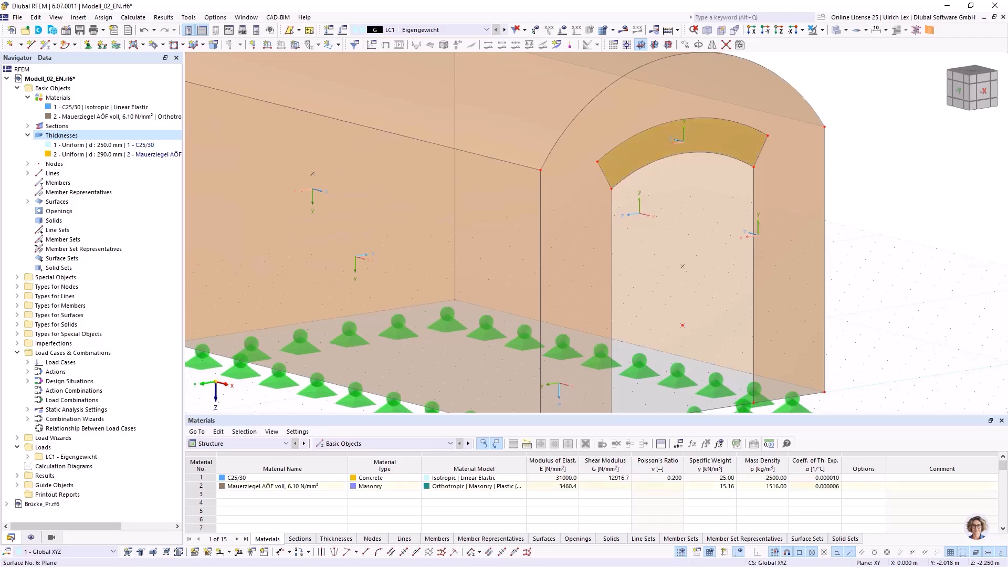
{"action": "right_click", "coordinate": [734, 142]}
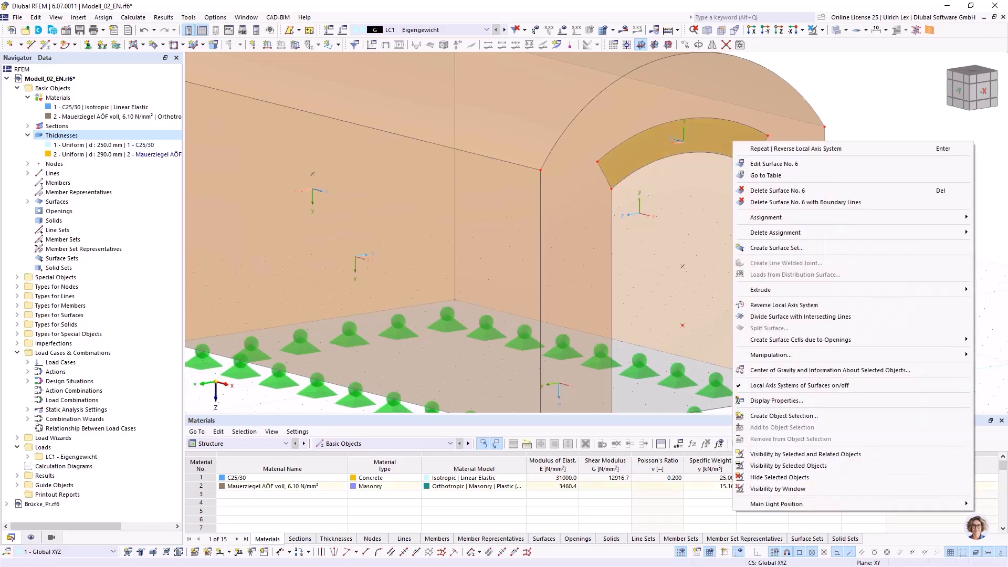
{"action": "left_click", "coordinate": [774, 164]}
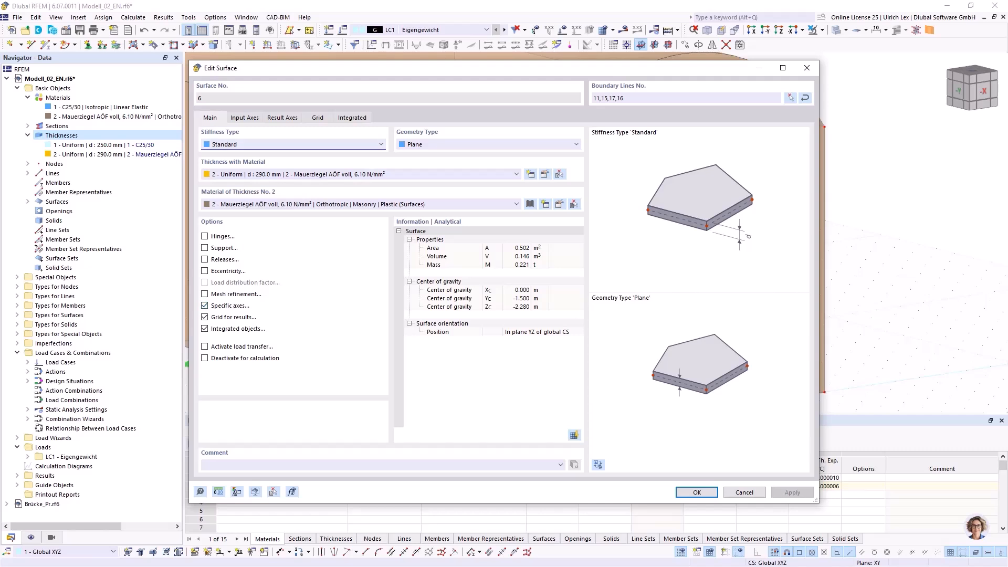
{"action": "left_click", "coordinate": [245, 118]}
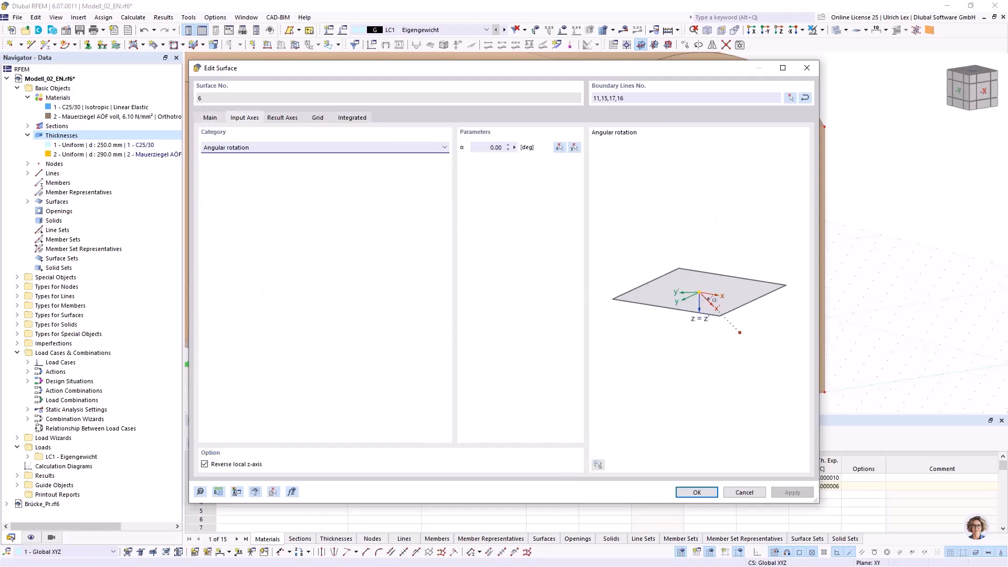
{"action": "left_click", "coordinate": [326, 148]}
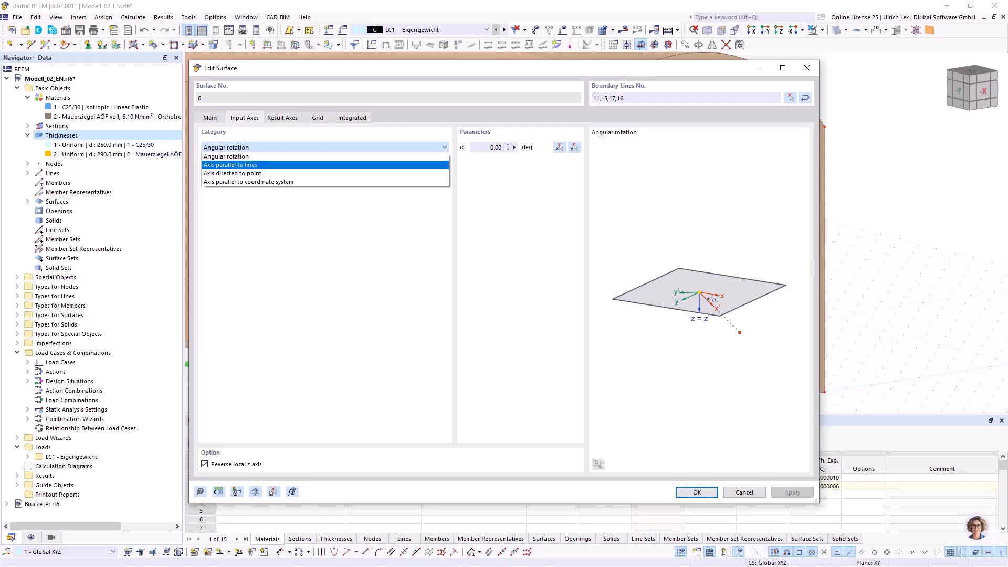
{"action": "key", "text": "Return"}
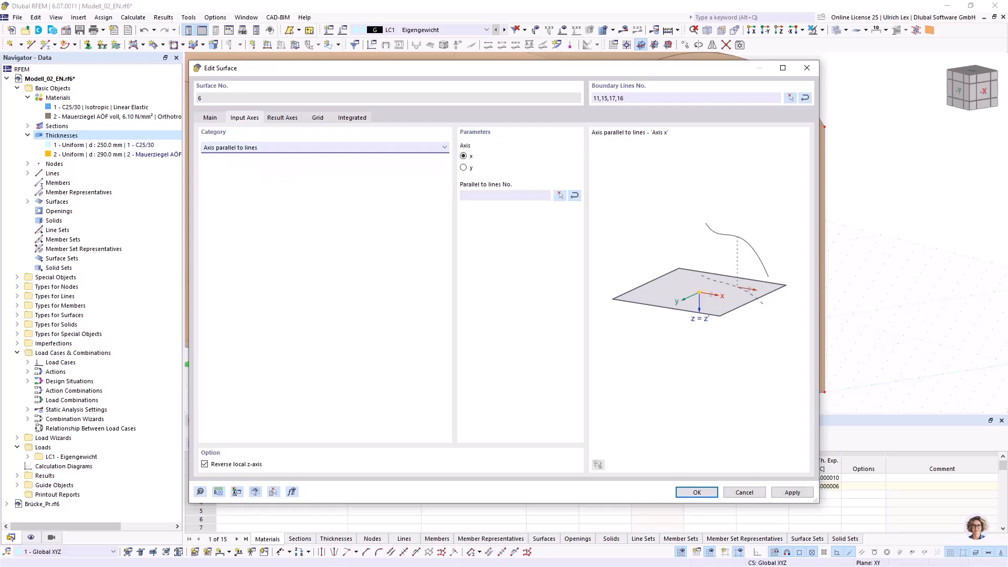
{"action": "key", "text": "Tab"}
{"action": "key", "text": "Down"}
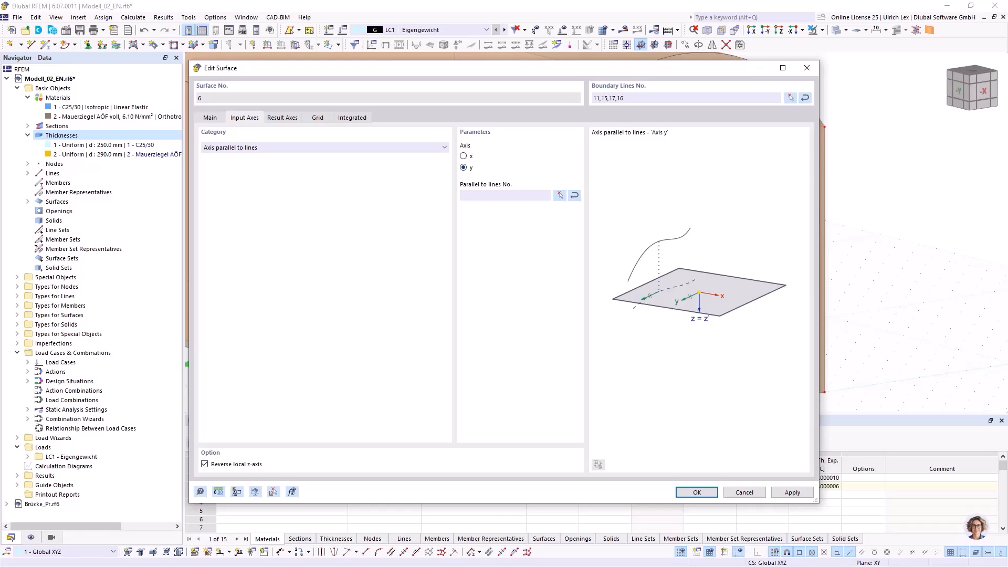
- Assign line 11, the arched edge above the opening, as the parallel line for the lintel's y-axis and apply the surface changes
{"action": "left_click", "coordinate": [559, 195]}
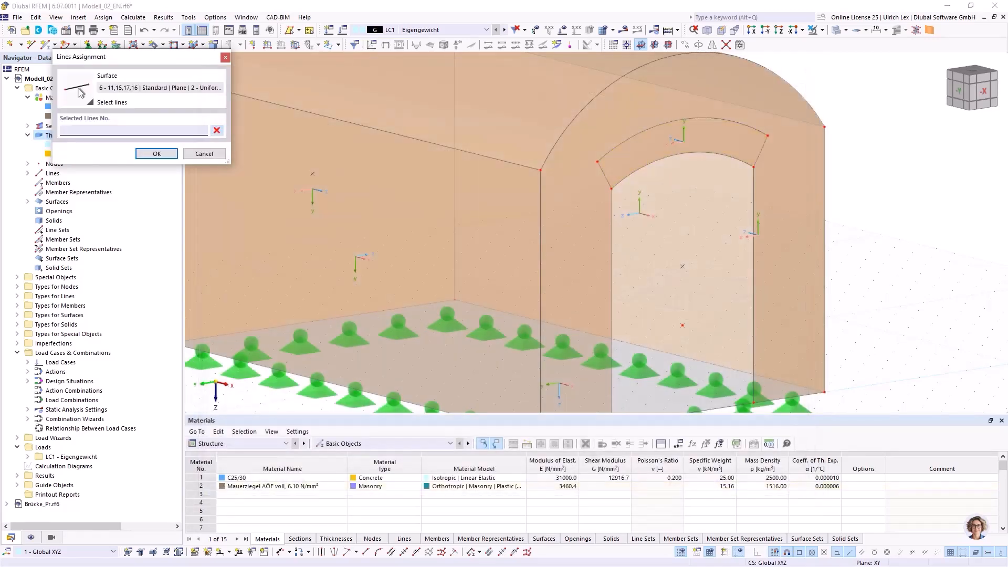
{"action": "left_click", "coordinate": [630, 173]}
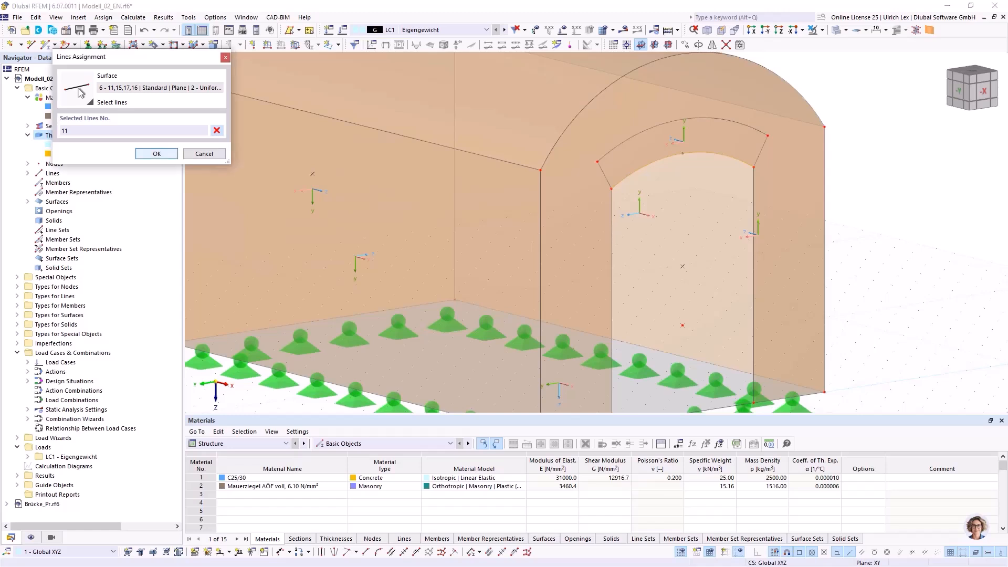
{"action": "left_click", "coordinate": [156, 153]}
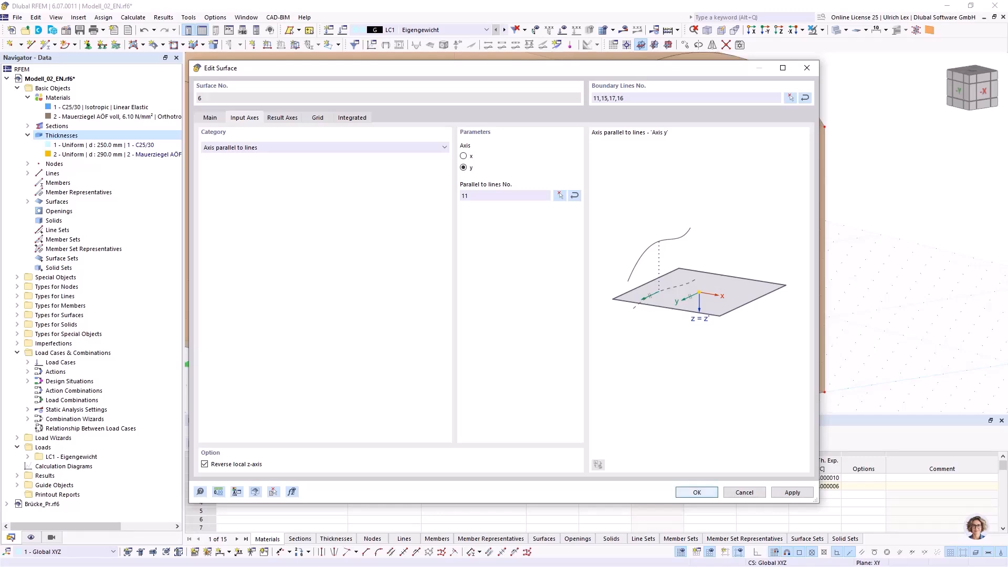
{"action": "left_click", "coordinate": [704, 492]}
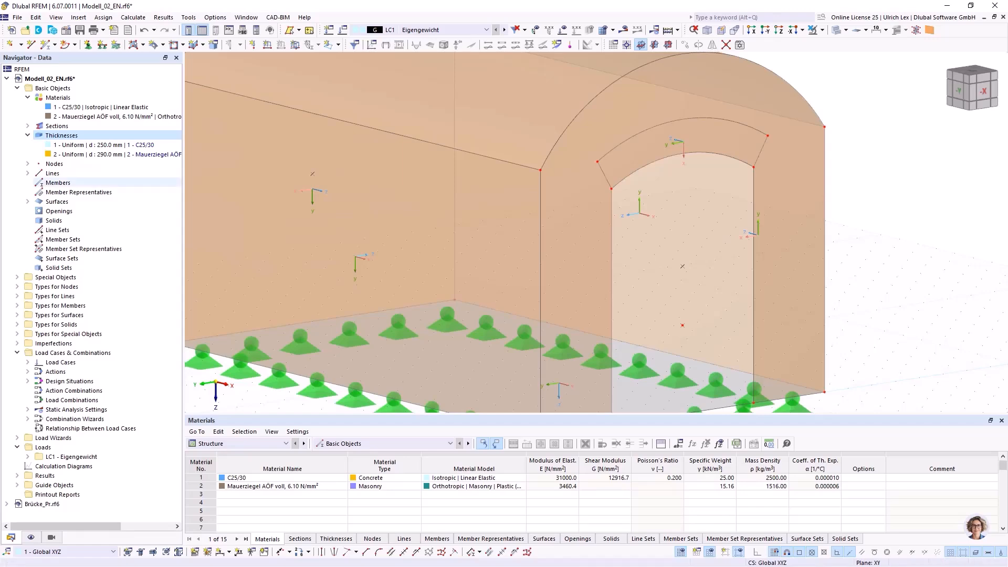
- Review the 290 mm uniform thickness and its assigned Mauerziegel masonry material, leaving both unchanged
{"action": "double_click", "coordinate": [94, 154]}
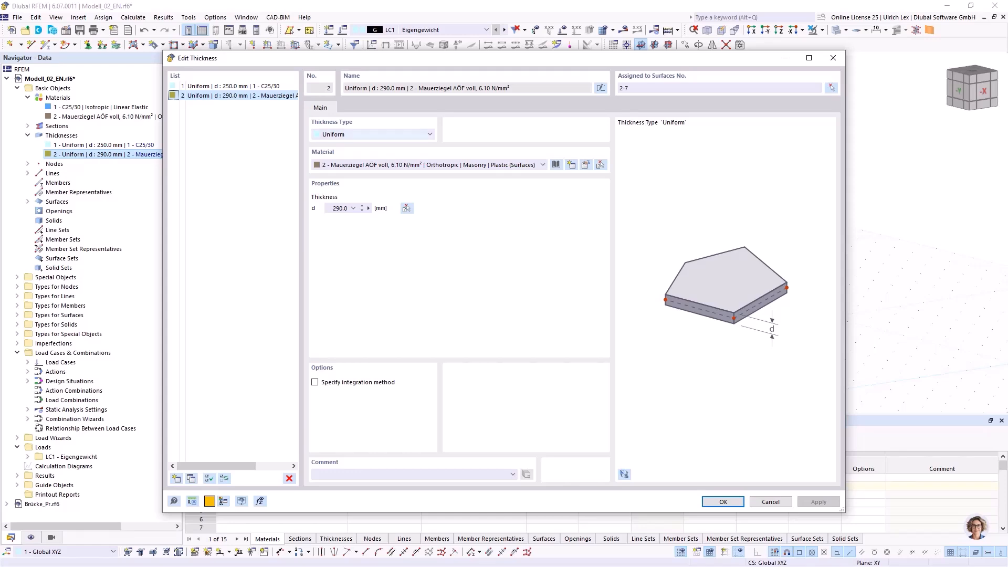
{"action": "left_click", "coordinate": [586, 165]}
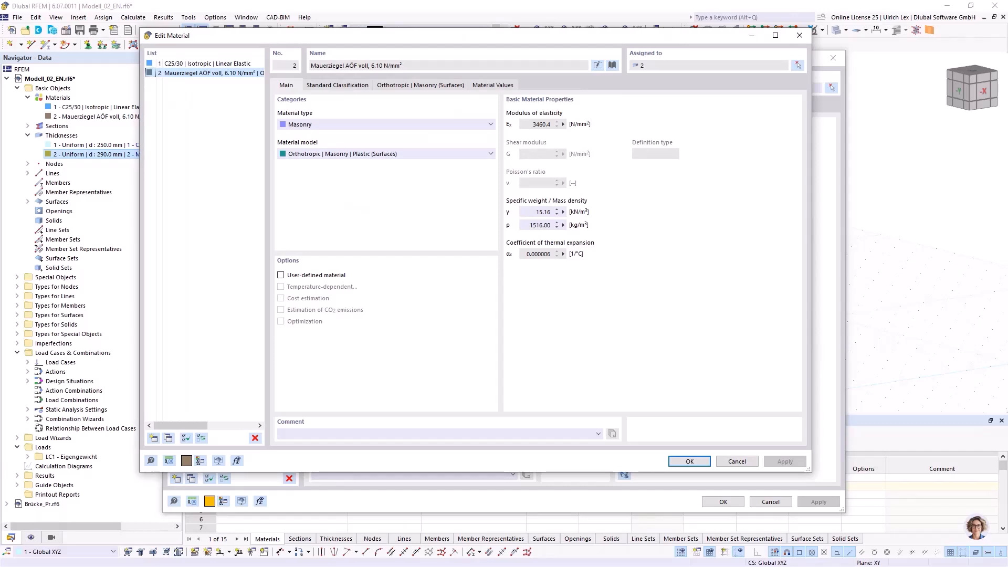
{"action": "left_click_drag", "start_coordinate": [452, 35], "coordinate": [403, 80]}
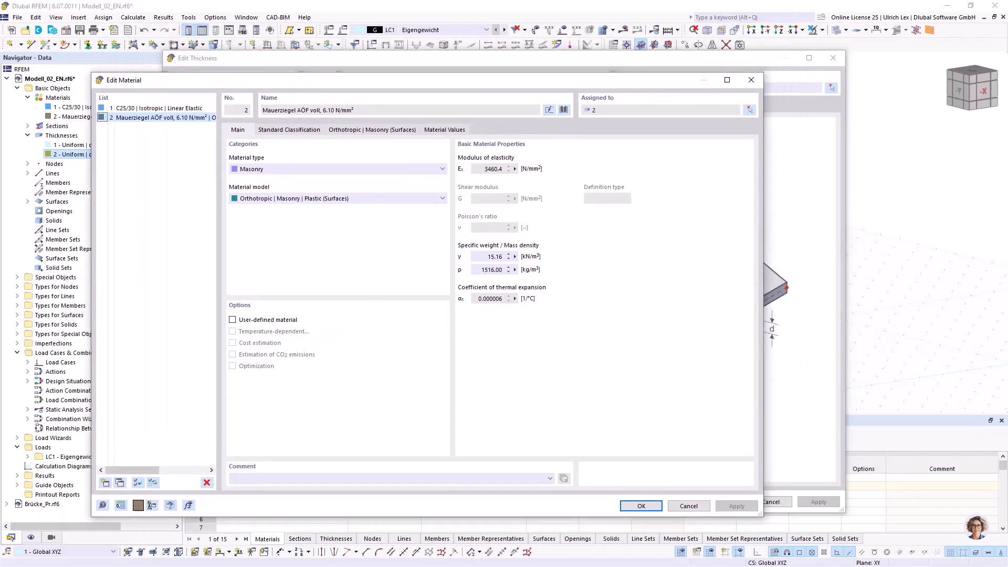
{"action": "key", "text": "Return"}
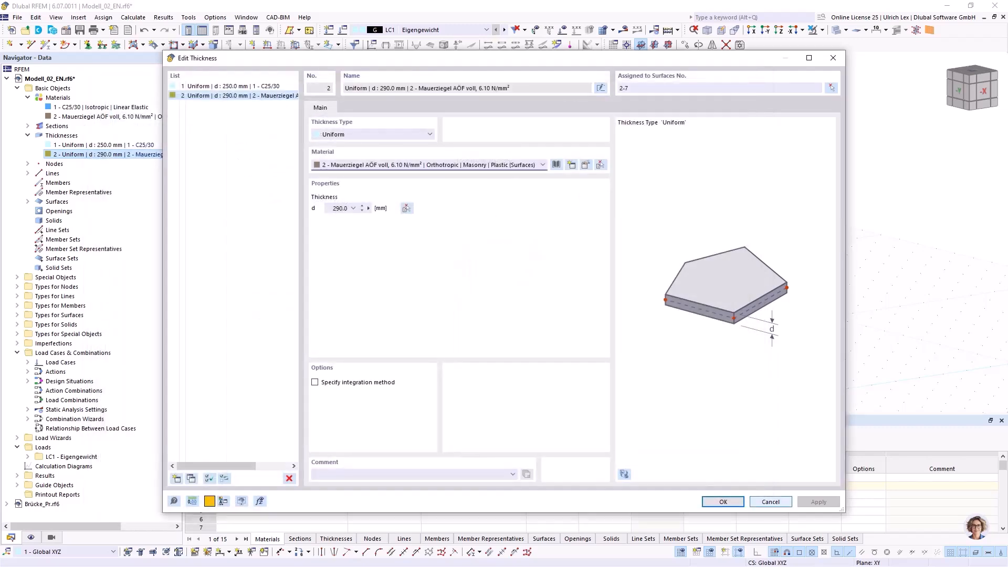
{"action": "left_click", "coordinate": [770, 501]}
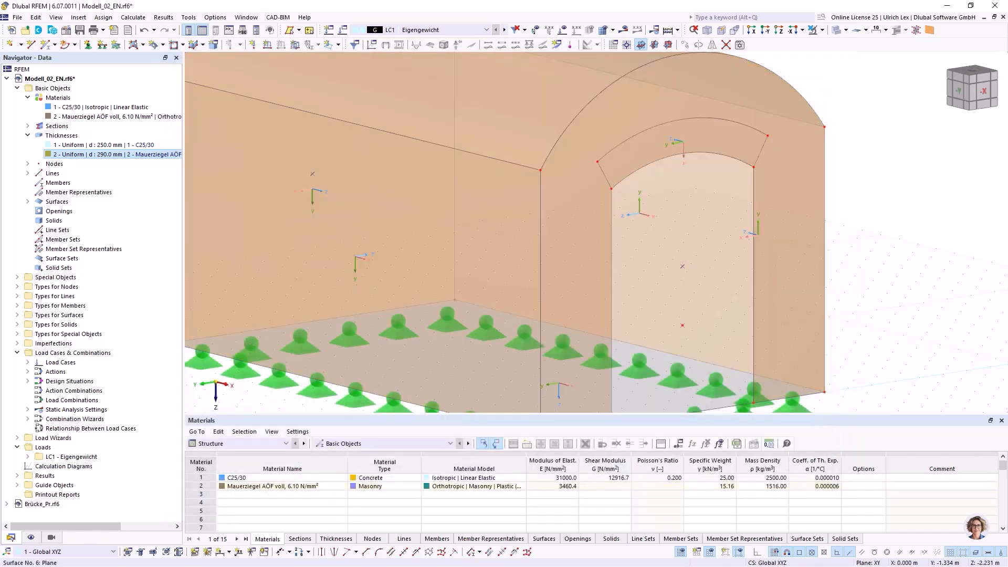
{"action": "scroll", "coordinate": [709, 219], "scroll_direction": "down", "scroll_amount": 4}
{"action": "scroll", "coordinate": [834, 152], "scroll_direction": "up", "scroll_amount": 1}
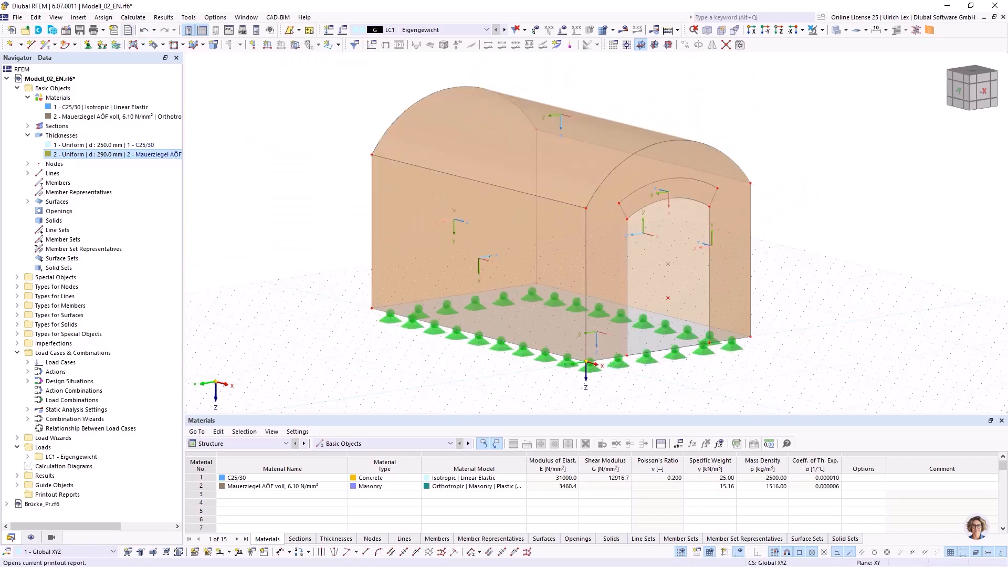
{"action": "left_click", "coordinate": [133, 18]}
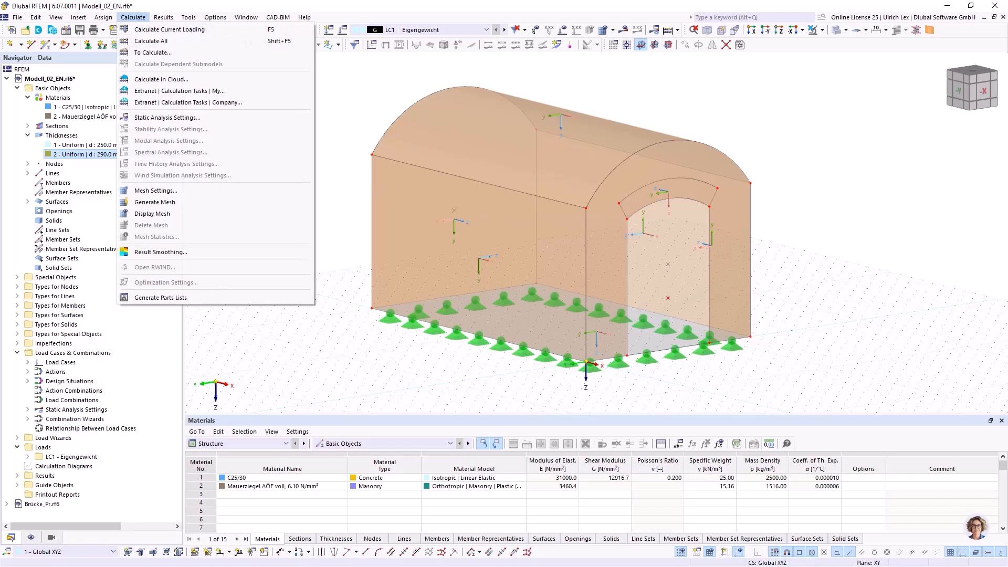
{"action": "left_click", "coordinate": [156, 191]}
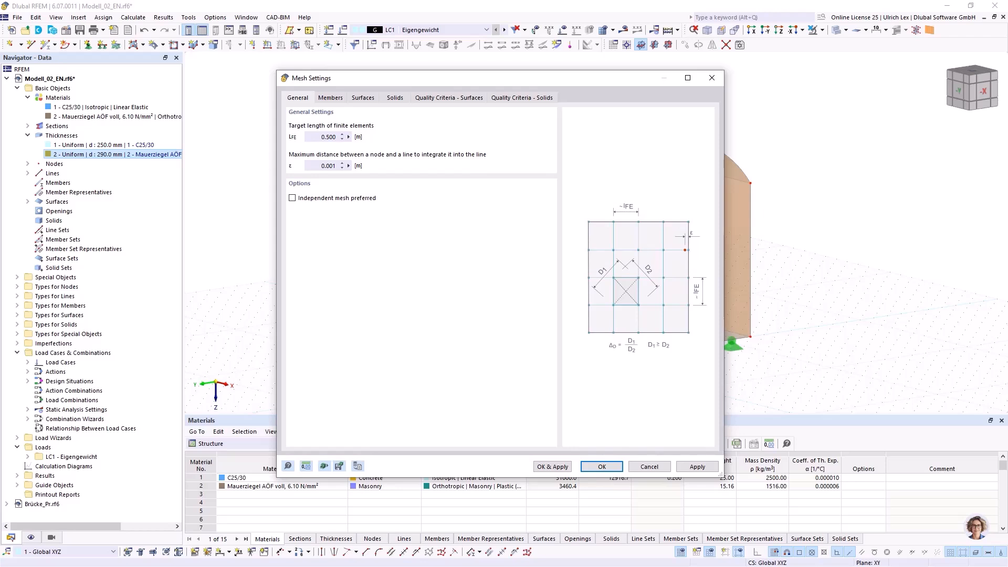
{"action": "double_click", "coordinate": [328, 137]}
{"action": "type", "text": "0,25"}
{"action": "left_click_drag", "start_coordinate": [446, 78], "coordinate": [406, 71]}
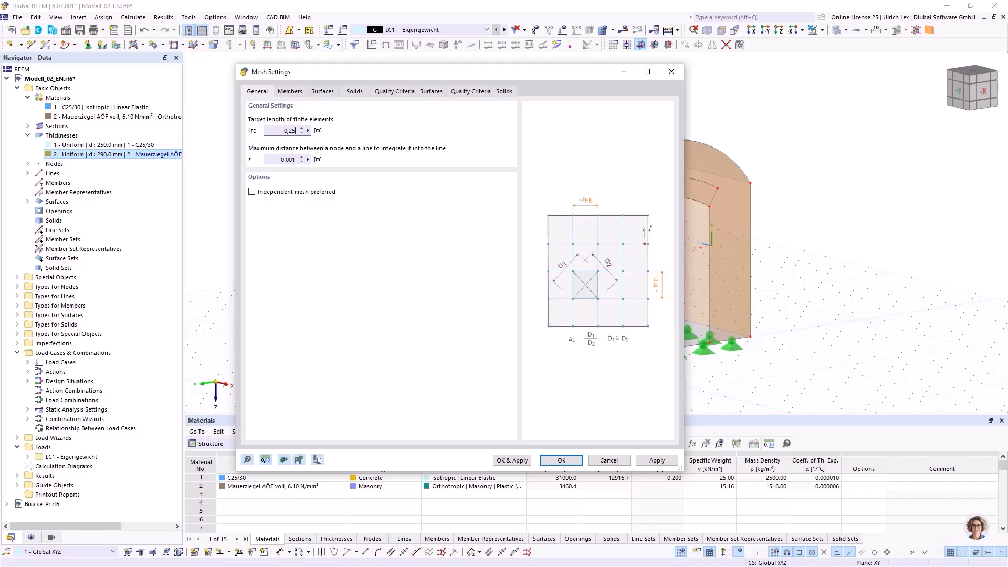
{"action": "left_click_drag", "start_coordinate": [406, 72], "coordinate": [428, 81]}
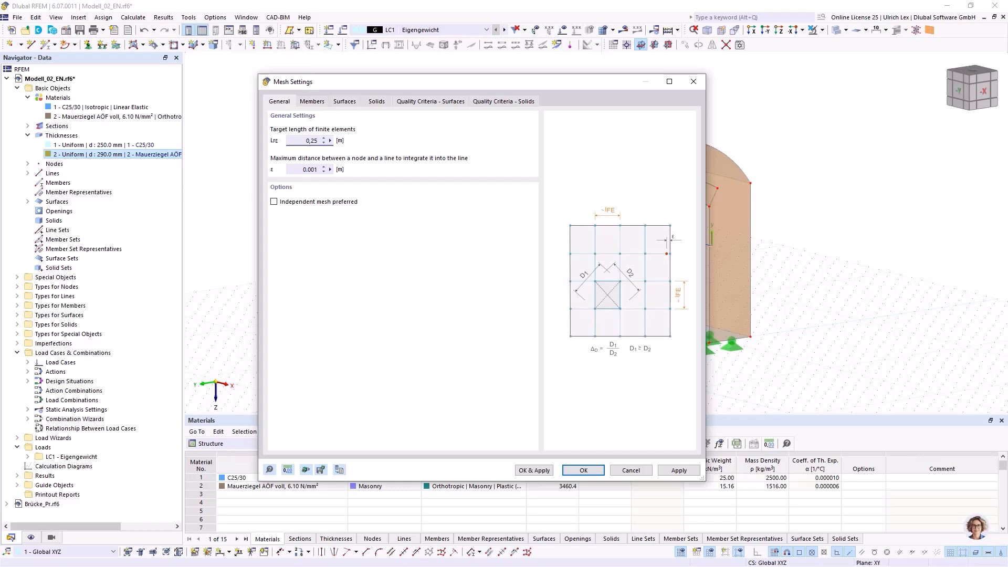
{"action": "left_click", "coordinate": [631, 470]}
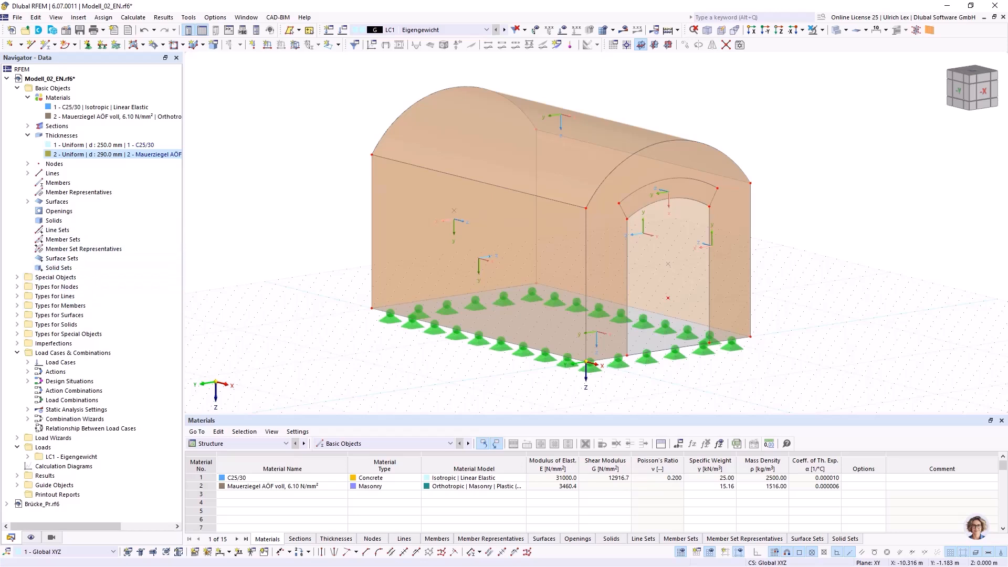
- Set the target length of finite elements to 0.25 m, then generate and display the mesh
{"action": "left_click", "coordinate": [133, 17]}
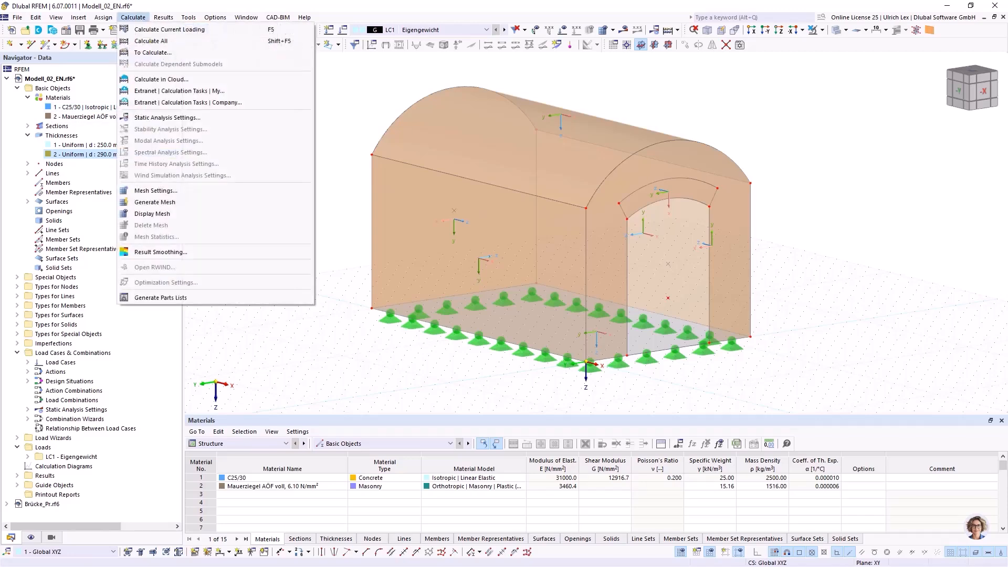
{"action": "left_click", "coordinate": [156, 191]}
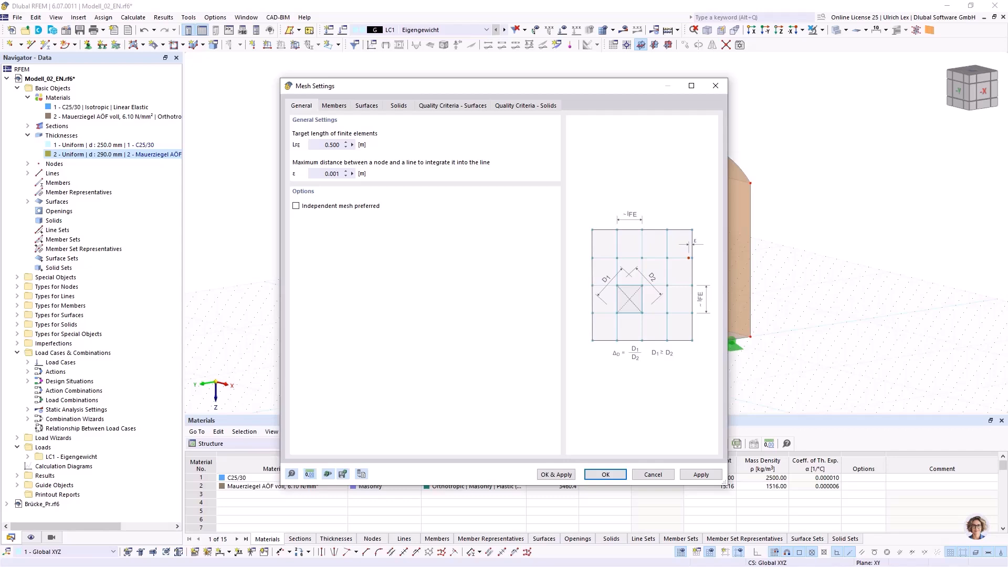
{"action": "left_click", "coordinate": [331, 145]}
{"action": "type", "text": "0,25"}
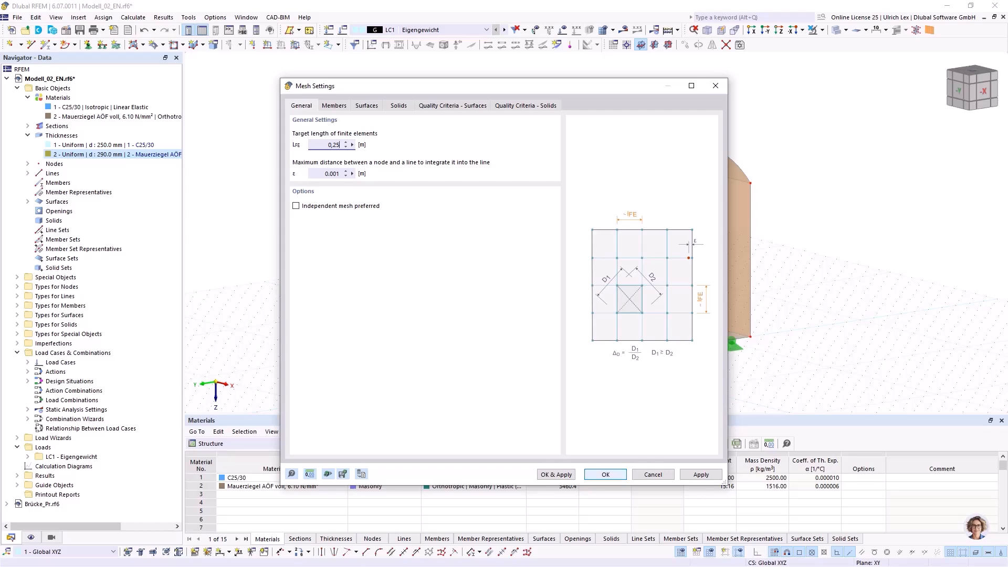
{"action": "key", "text": "Return"}
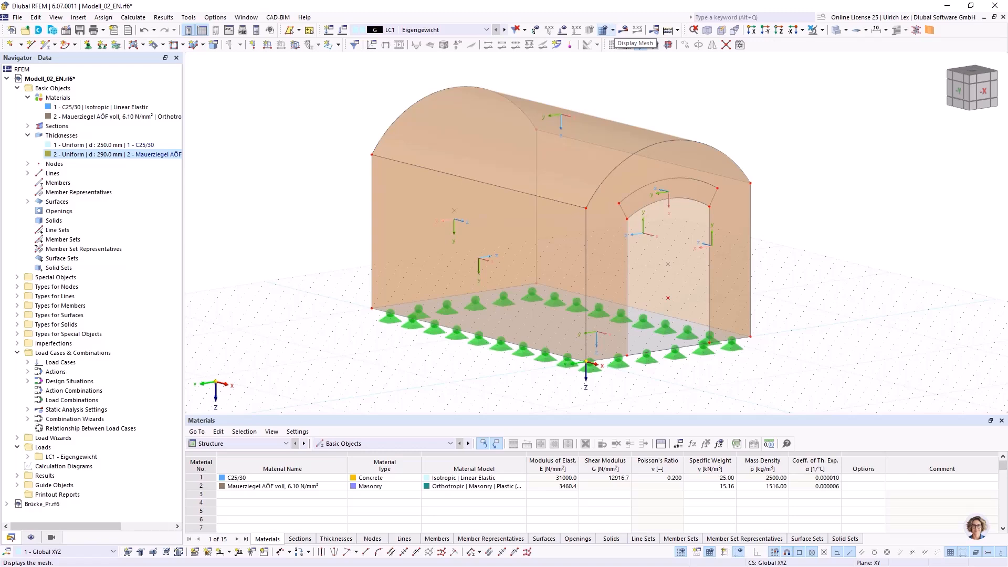
{"action": "left_click", "coordinate": [641, 44]}
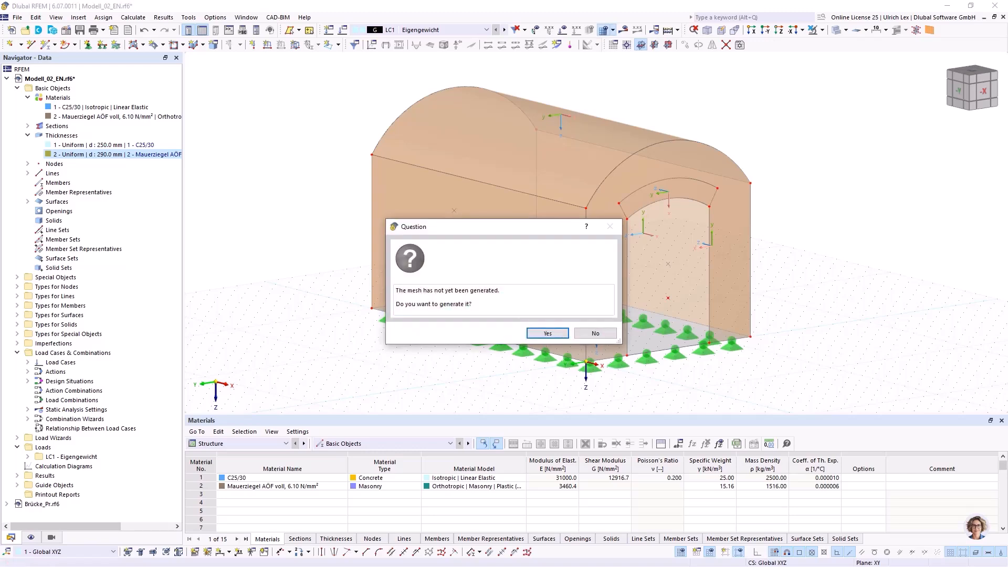
{"action": "key", "text": "Return"}
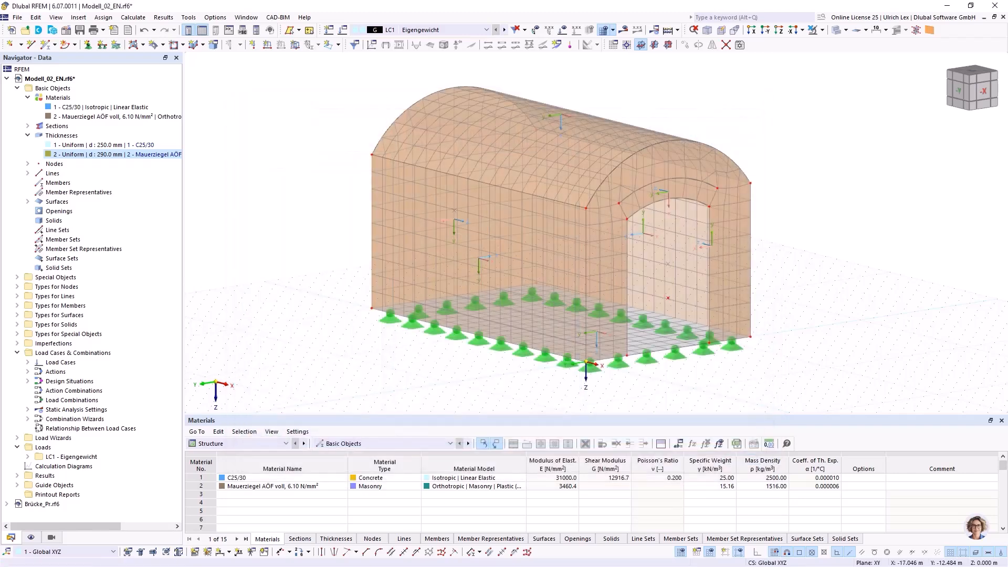
- Isolate the curved lintel surface above the opening with visibility by selected objects, and clear the selection
{"action": "middle_click_drag", "start_coordinate": [607, 320], "coordinate": [651, 316], "text": "ctrl"}
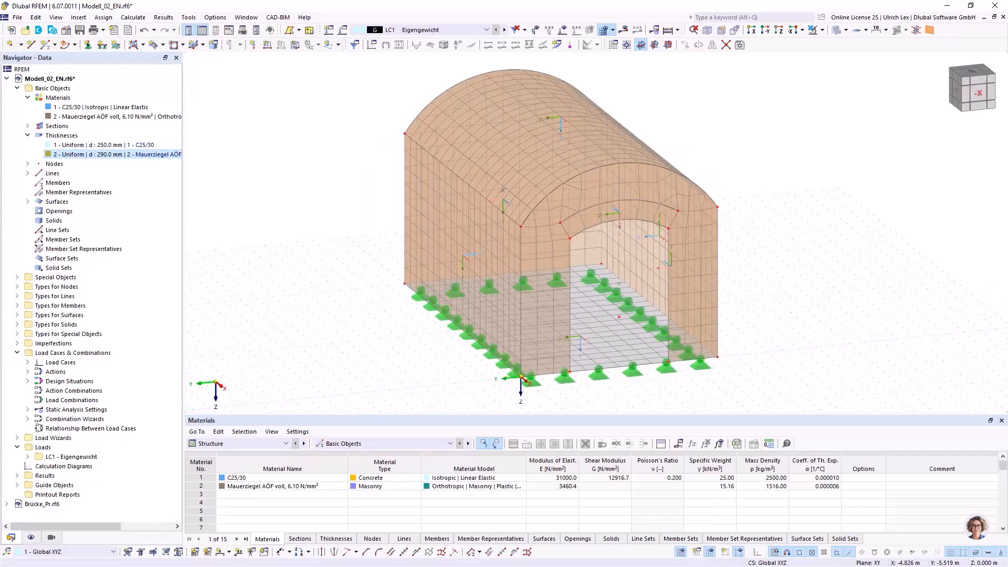
{"action": "scroll", "coordinate": [646, 207], "scroll_direction": "up", "scroll_amount": 5}
{"action": "left_click", "coordinate": [645, 209]}
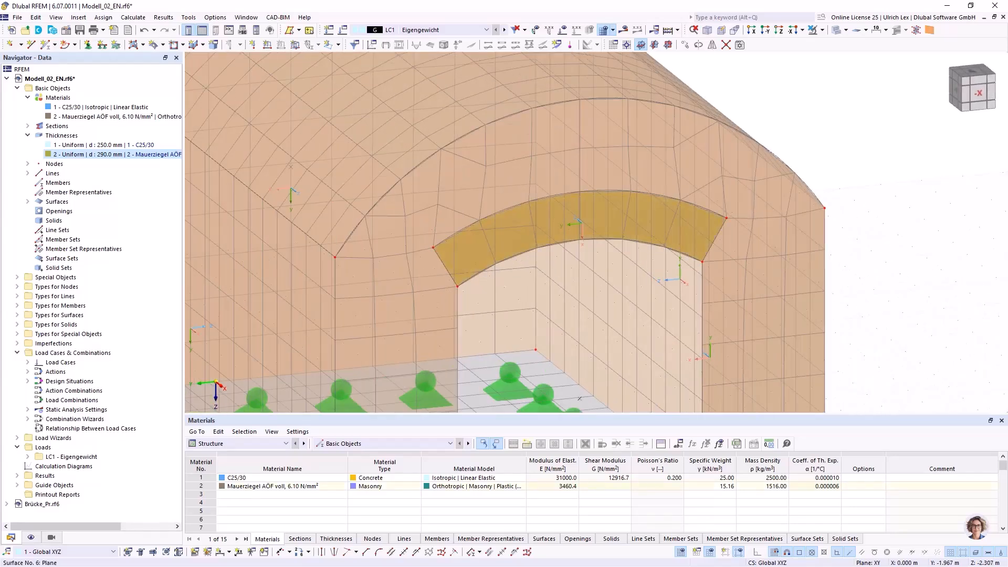
{"action": "left_click", "coordinate": [822, 30]}
{"action": "left_click", "coordinate": [835, 44]}
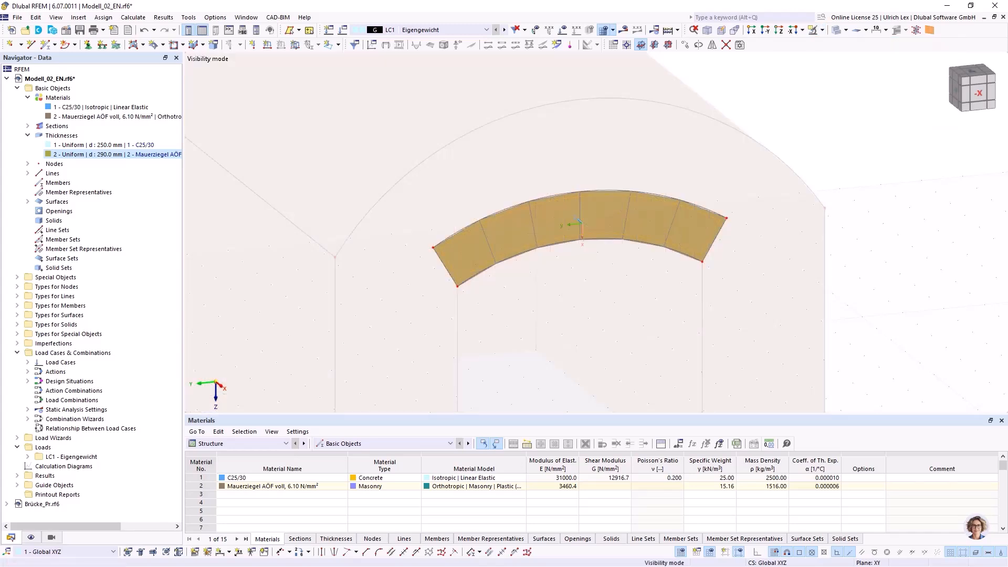
{"action": "left_click", "coordinate": [861, 173]}
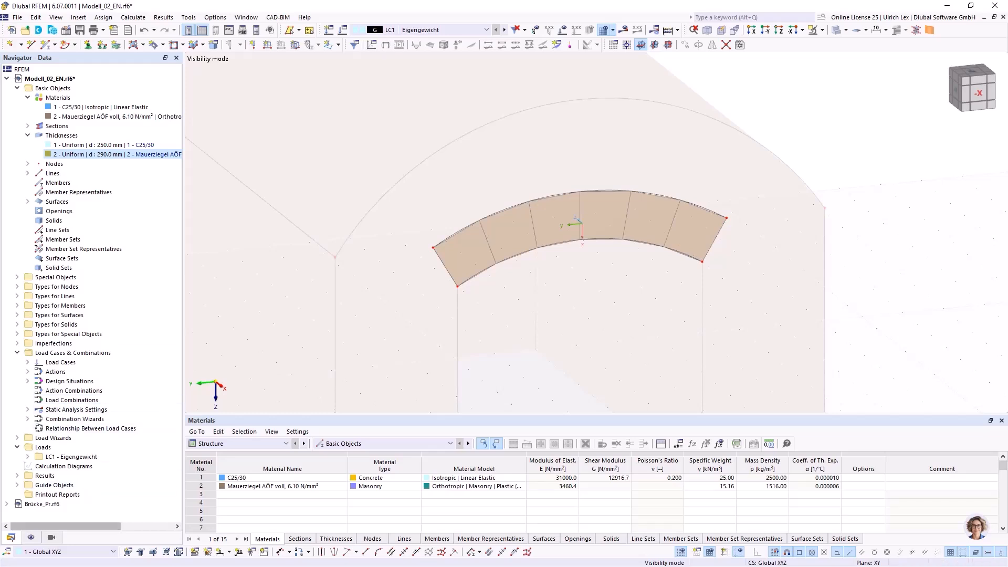
- Display the FE axis systems x,y,z on the isolated lintel's mesh to check their orientation, and hide them again
{"action": "left_click", "coordinate": [31, 538]}
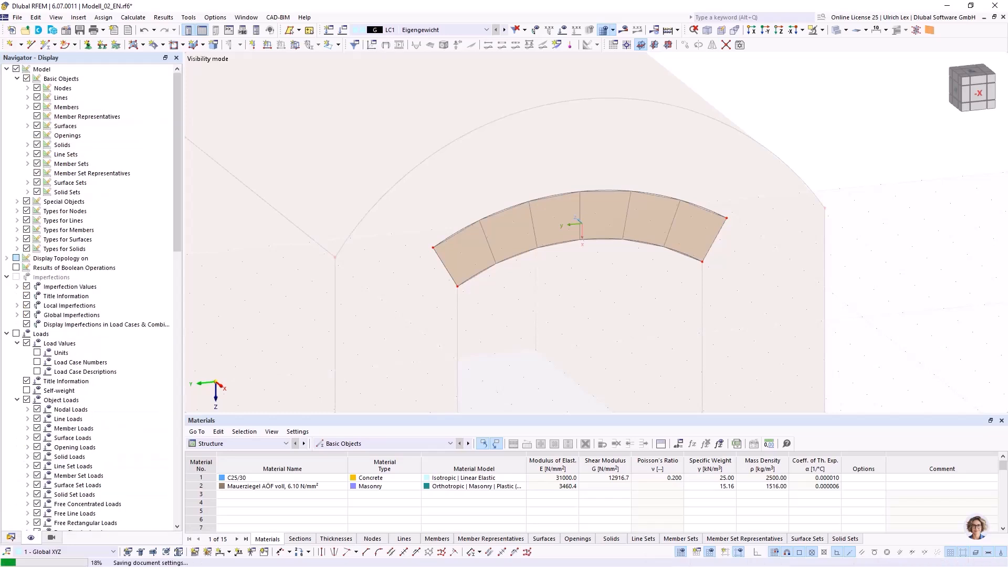
{"action": "scroll", "coordinate": [90, 315], "scroll_direction": "down", "scroll_amount": 8}
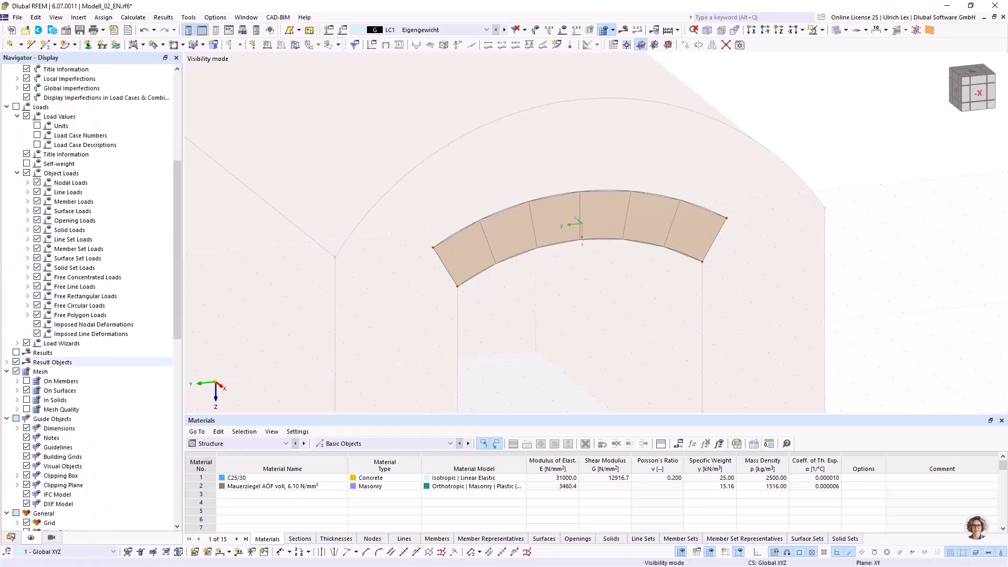
{"action": "left_click", "coordinate": [17, 390]}
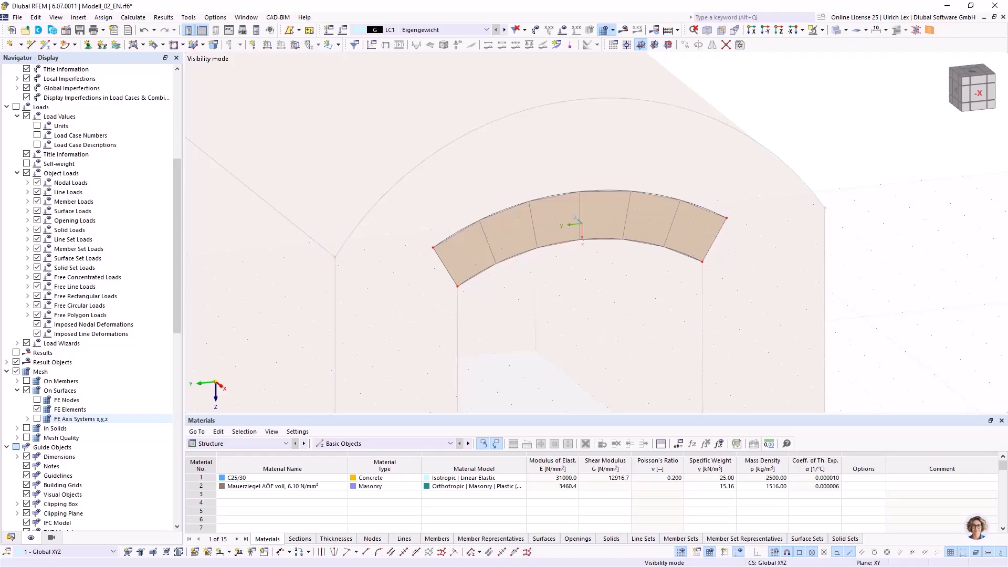
{"action": "left_click", "coordinate": [36, 419]}
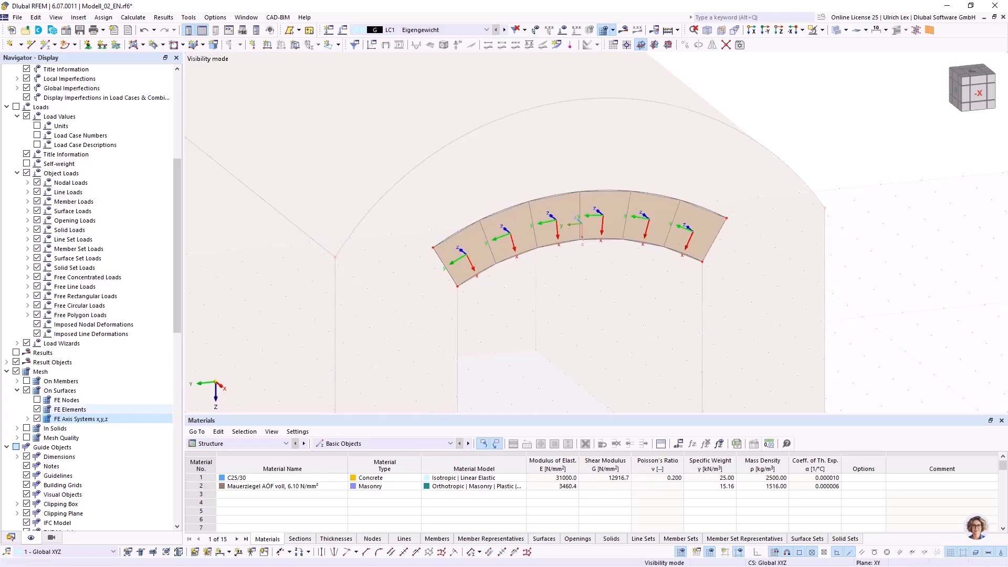
{"action": "left_click", "coordinate": [37, 419]}
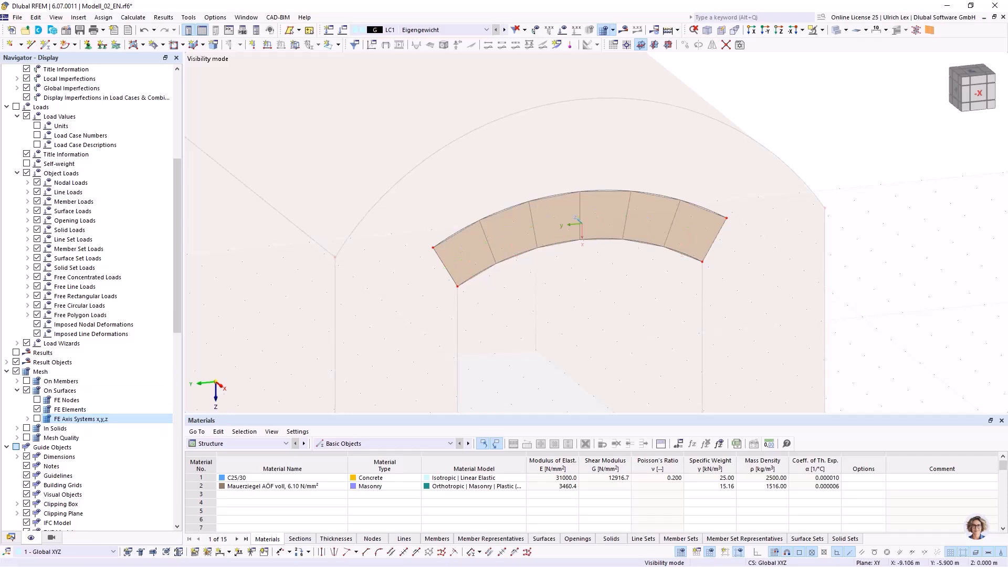
- Cancel the visibility mode so that the complete vaulted structure is shown
{"action": "left_click", "coordinate": [822, 29]}
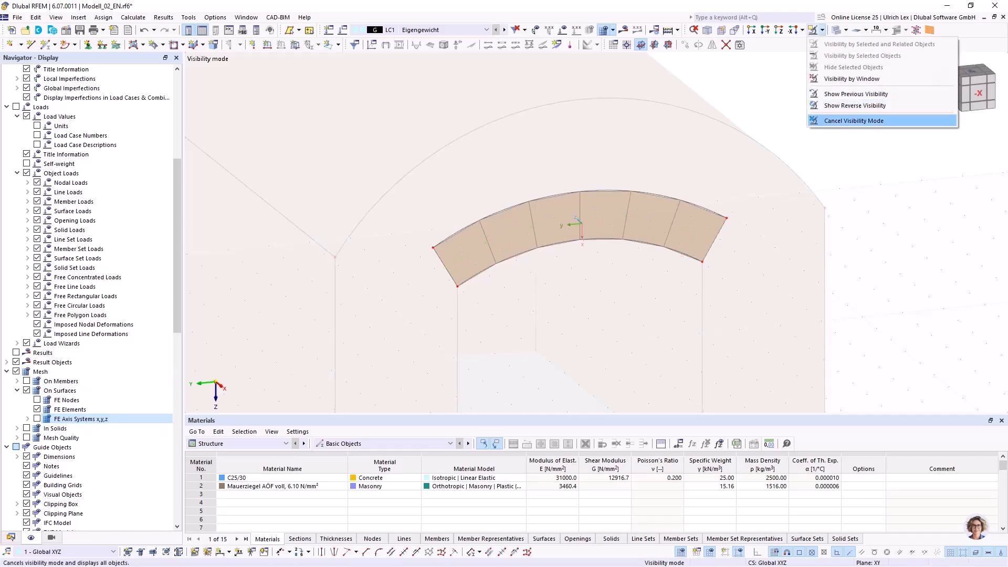
{"action": "left_click", "coordinate": [854, 120]}
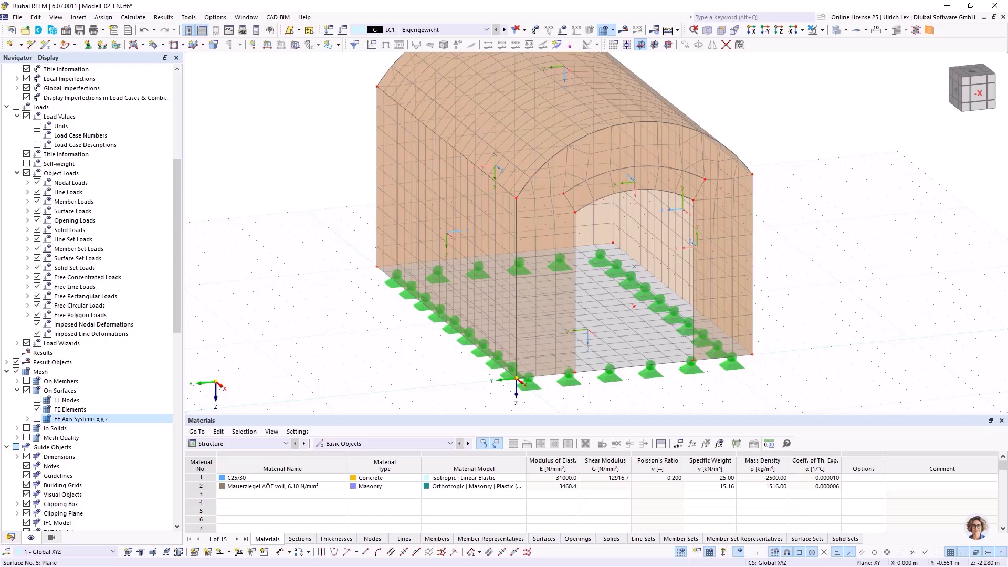
{"action": "middle_click_drag", "start_coordinate": [389, 329], "coordinate": [486, 332], "text": "ctrl"}
{"action": "scroll", "coordinate": [243, 336], "scroll_direction": "down", "scroll_amount": 1}
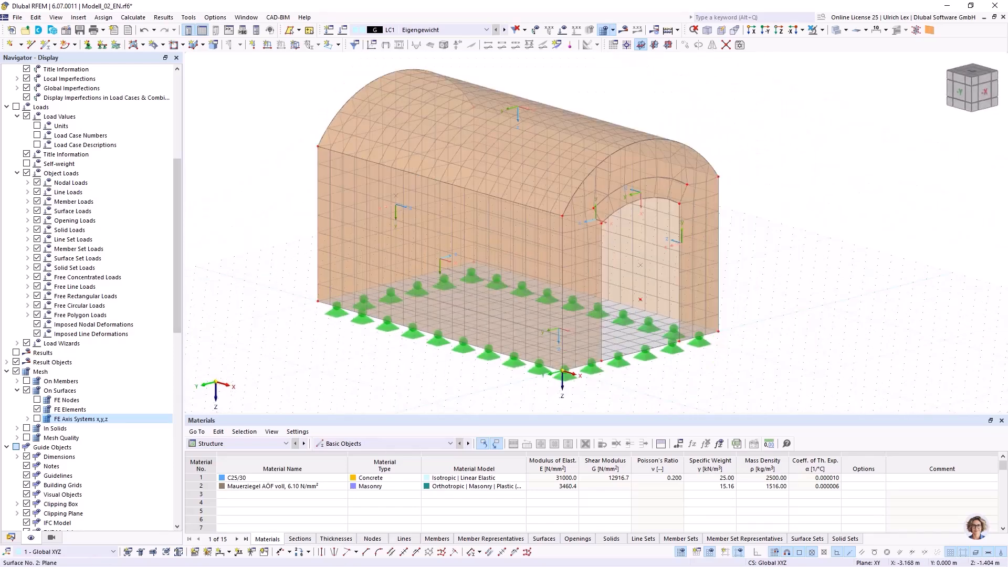
{"action": "scroll", "coordinate": [568, 98], "scroll_direction": "up", "scroll_amount": 1}
{"action": "scroll", "coordinate": [798, 336], "scroll_direction": "down", "scroll_amount": 1}
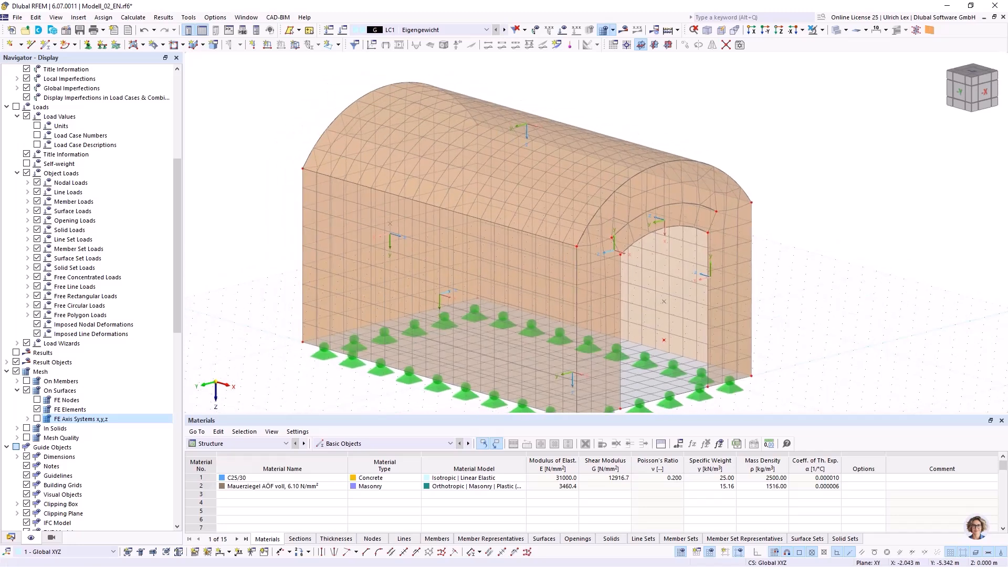
{"action": "middle_click_drag", "start_coordinate": [782, 315], "coordinate": [771, 286], "text": "ctrl"}
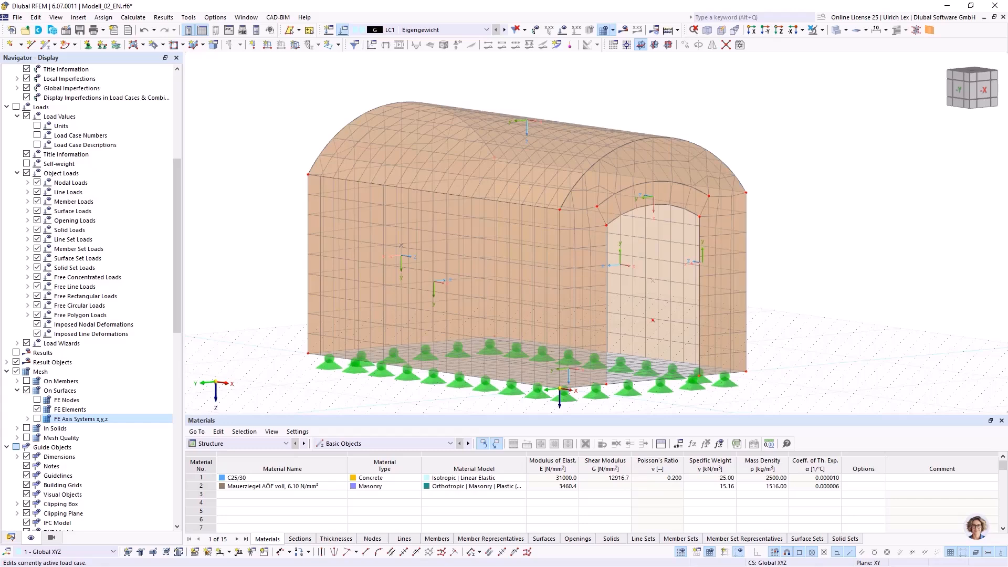
- Create load case LC2 with the action category Imposed loads - category A: domestic, residential areas
{"action": "left_click", "coordinate": [342, 29]}
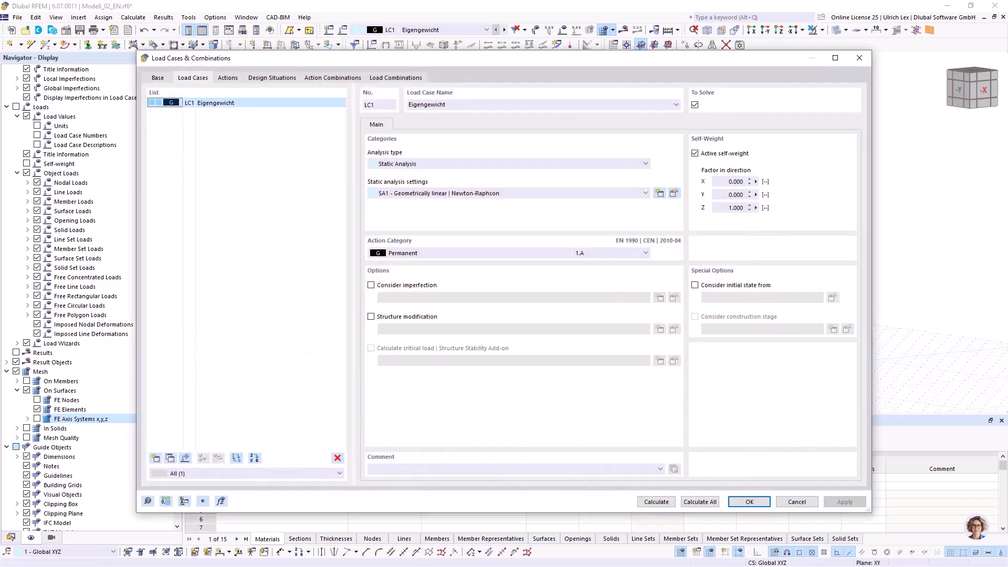
{"action": "left_click", "coordinate": [156, 458]}
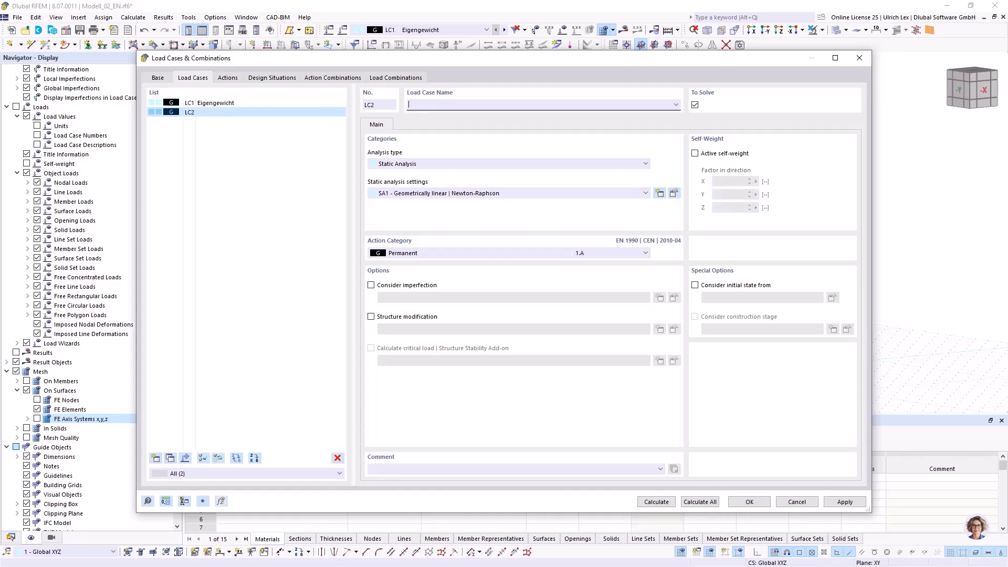
{"action": "left_click", "coordinate": [645, 253]}
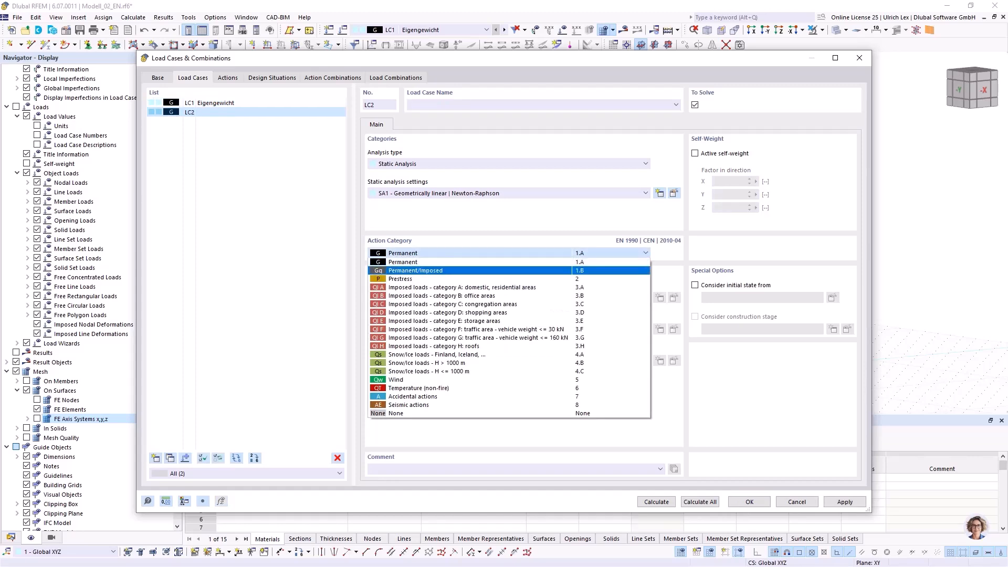
{"action": "left_click", "coordinate": [446, 283]}
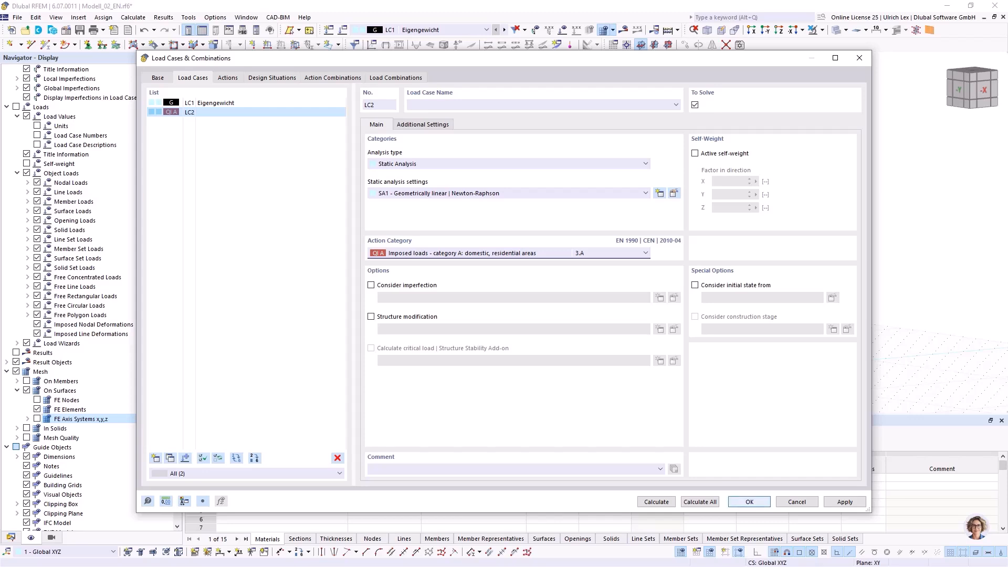
{"action": "left_click", "coordinate": [749, 502]}
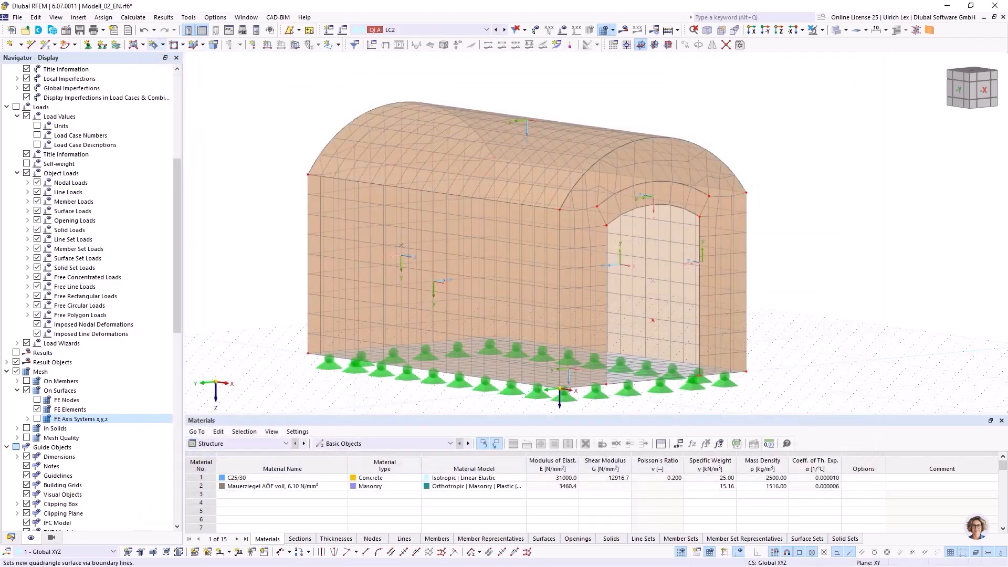
- Apply a uniform 10 kN/m² surface load in LC2 to the vaulted roof surface, acting globally in Z on the projected area
{"action": "left_click", "coordinate": [295, 44]}
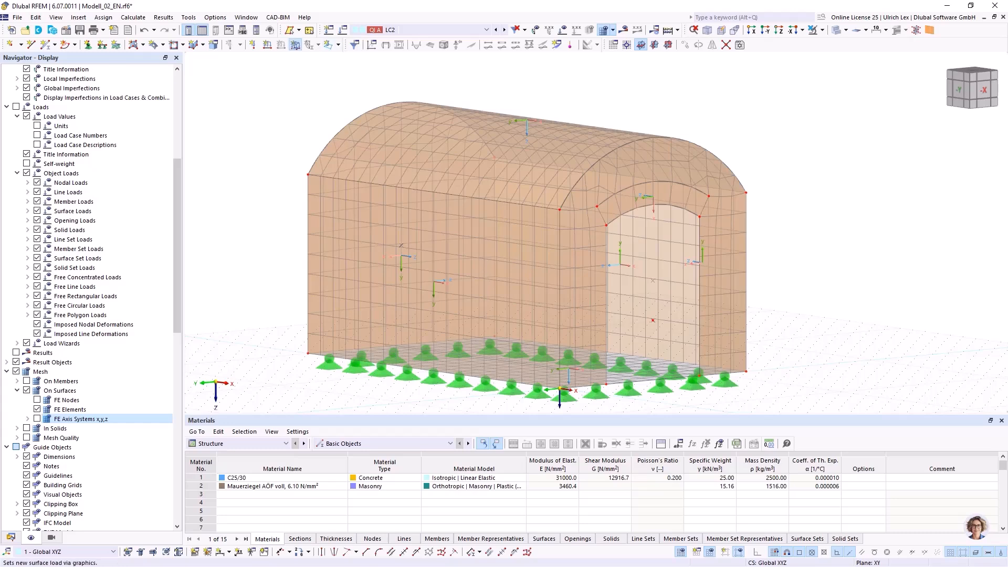
{"action": "left_click", "coordinate": [409, 172]}
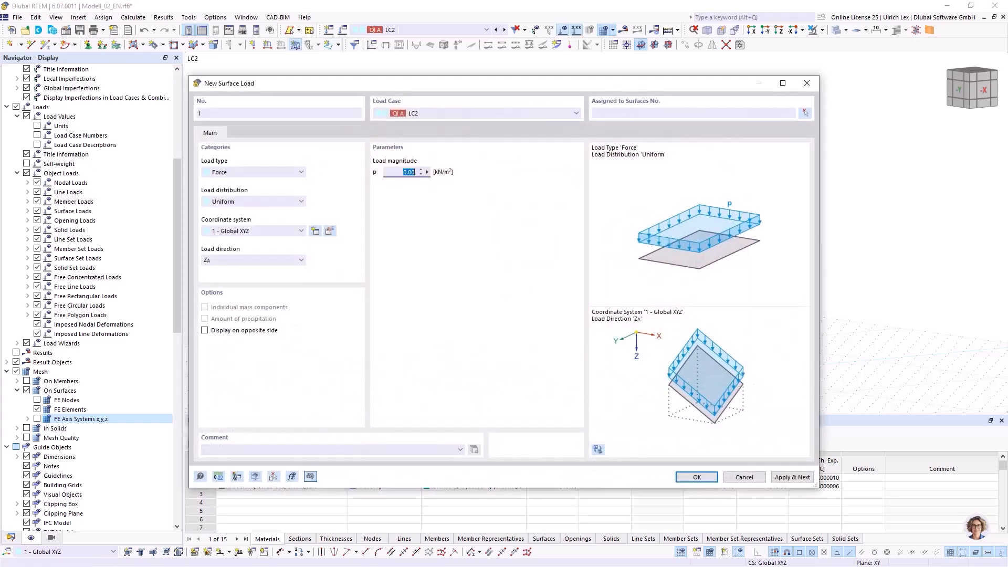
{"action": "type", "text": "10"}
{"action": "left_click", "coordinate": [254, 260]}
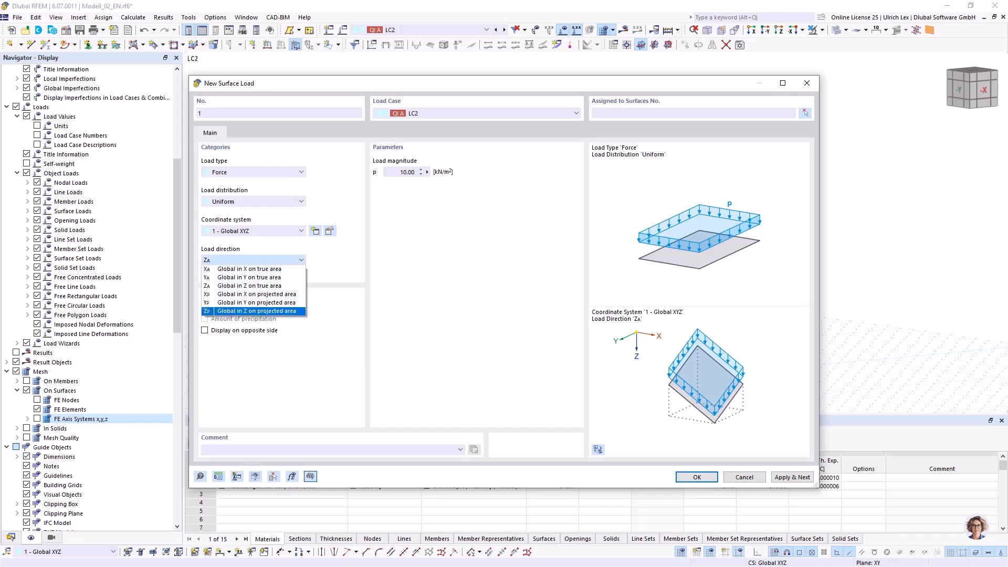
{"action": "left_click", "coordinate": [256, 311]}
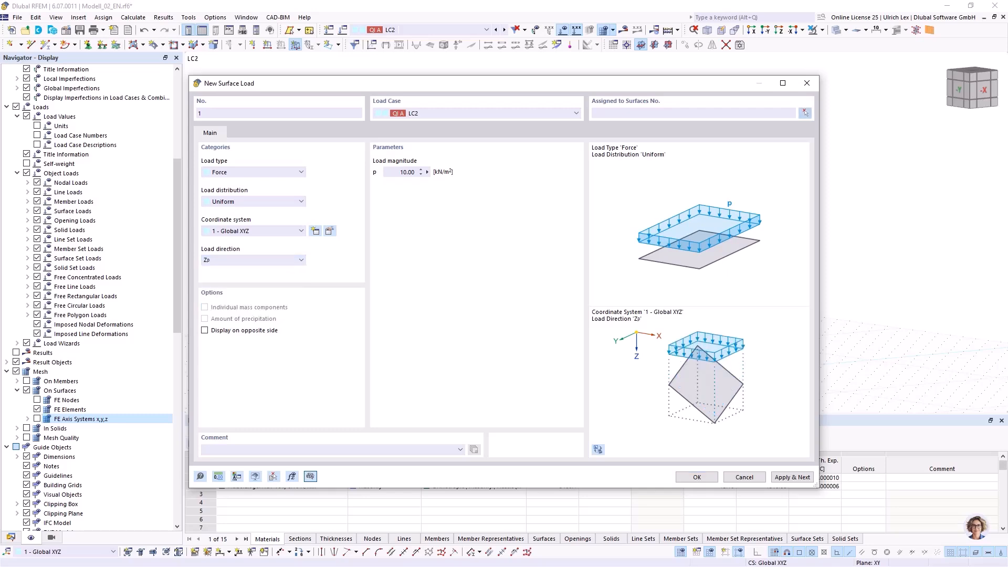
{"action": "left_click", "coordinate": [697, 477]}
{"action": "left_click", "coordinate": [525, 137]}
{"action": "key", "text": "Return"}
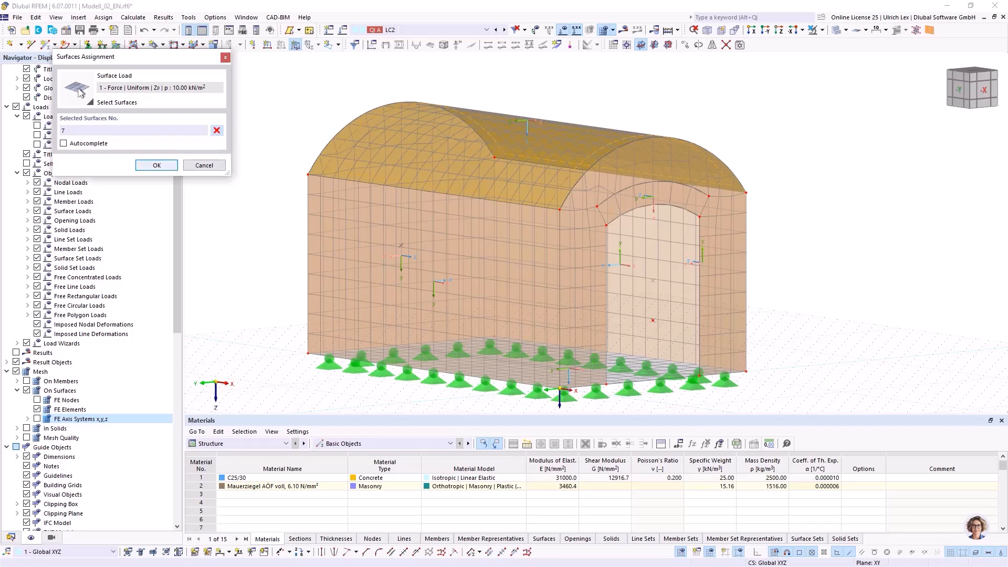
{"action": "left_click", "coordinate": [697, 477]}
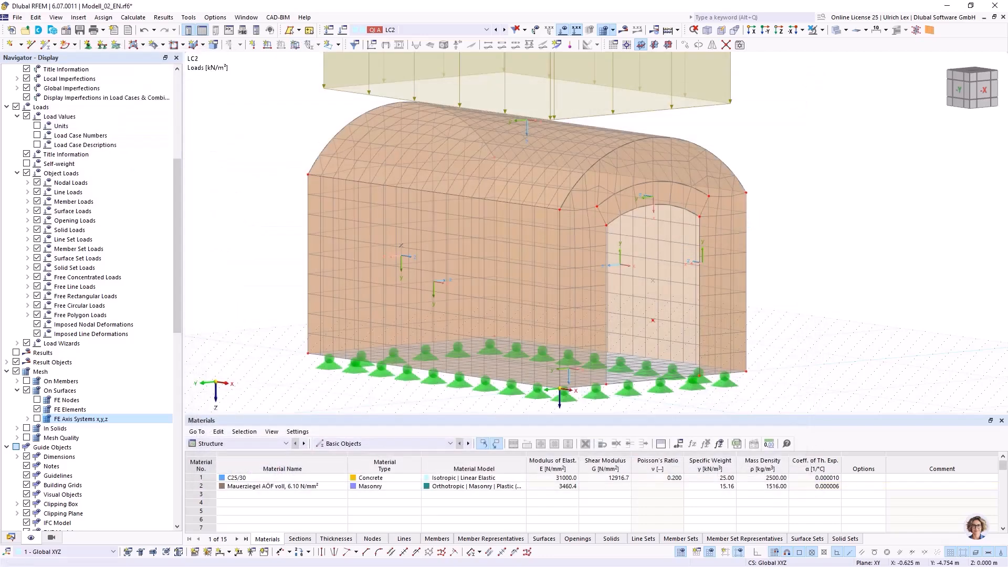
{"action": "middle_click_drag", "start_coordinate": [560, 336], "coordinate": [540, 347], "text": "ctrl"}
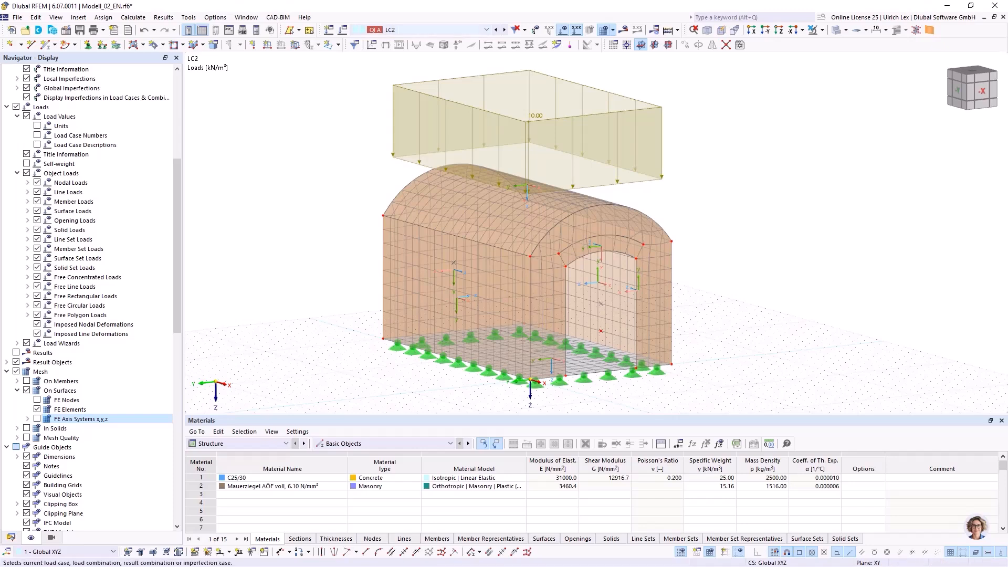
- Change static analysis settings SA1 to large deformations with 5 load increments and a maximum of 1000 iterations
{"action": "left_click", "coordinate": [486, 30]}
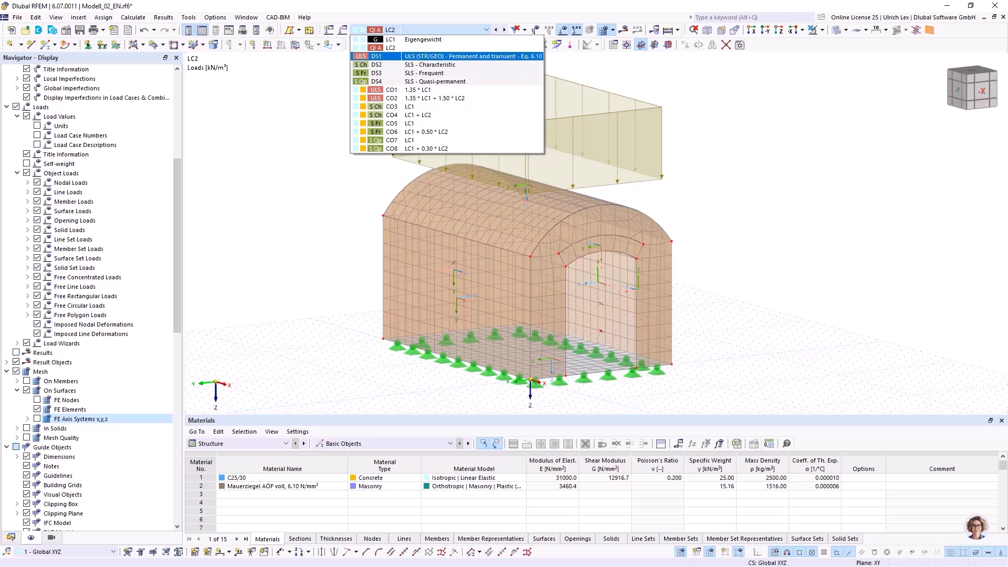
{"action": "left_click", "coordinate": [342, 30]}
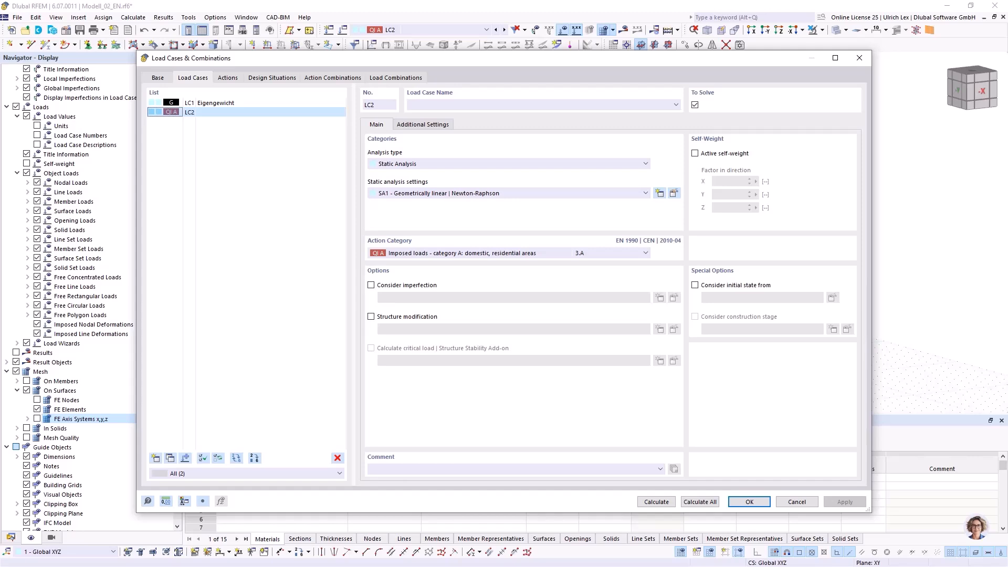
{"action": "left_click", "coordinate": [674, 193]}
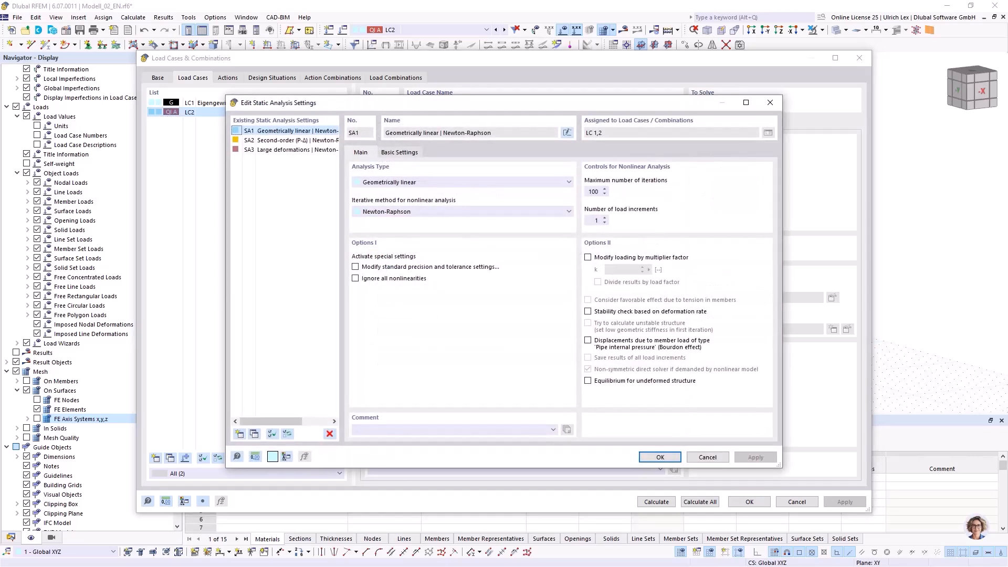
{"action": "left_click_drag", "start_coordinate": [504, 103], "coordinate": [542, 79]}
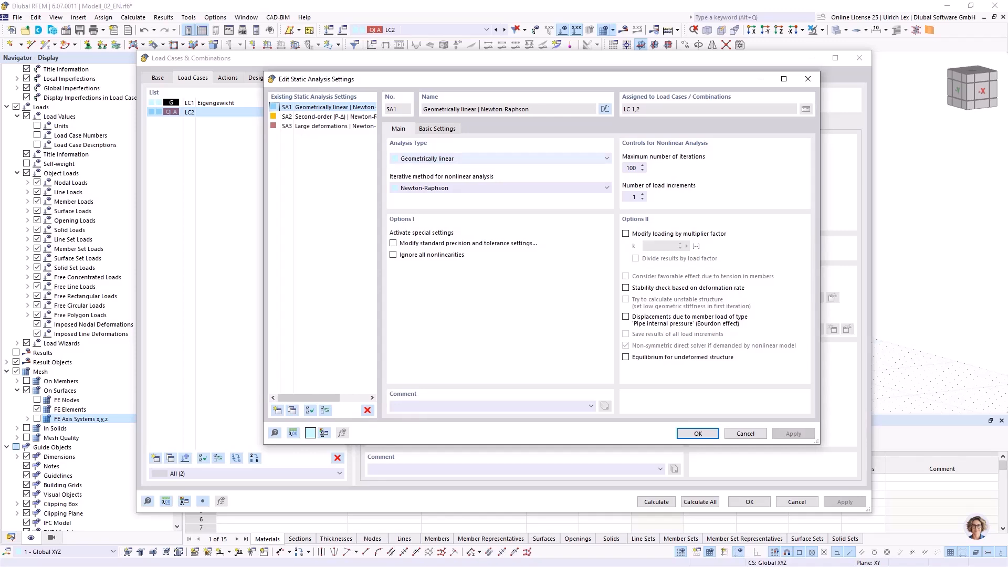
{"action": "left_click", "coordinate": [500, 159]}
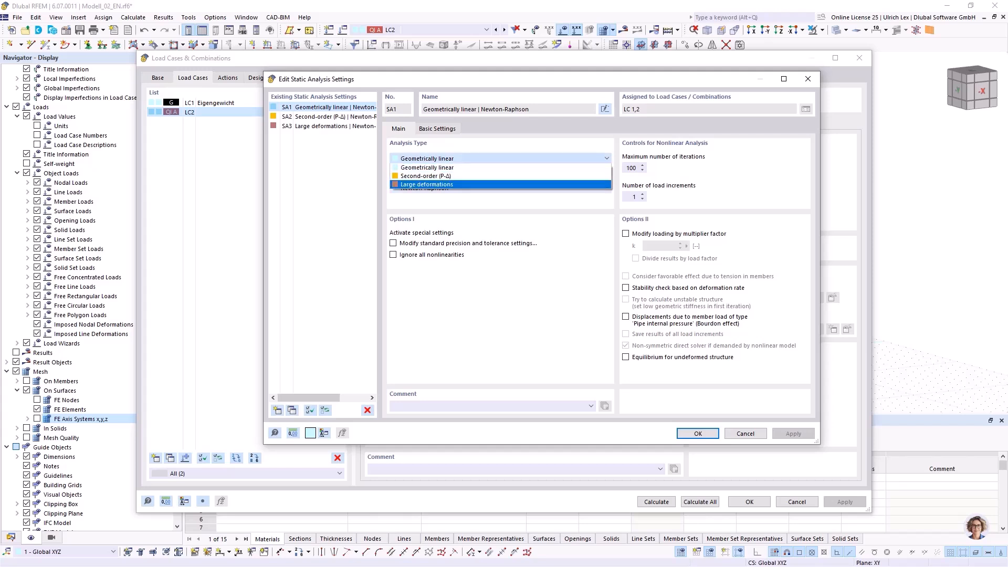
{"action": "left_click", "coordinate": [427, 184]}
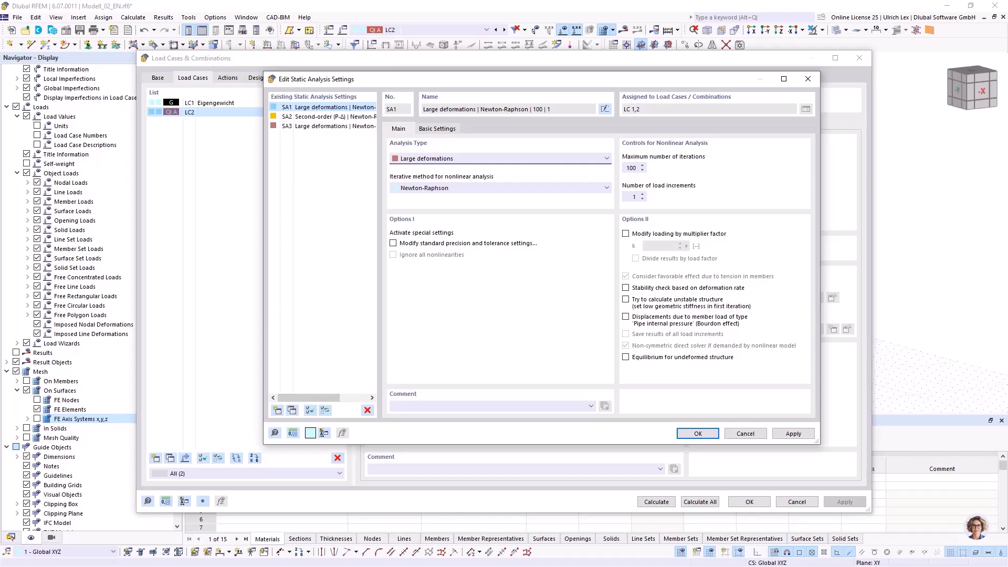
{"action": "left_click", "coordinate": [642, 194]}
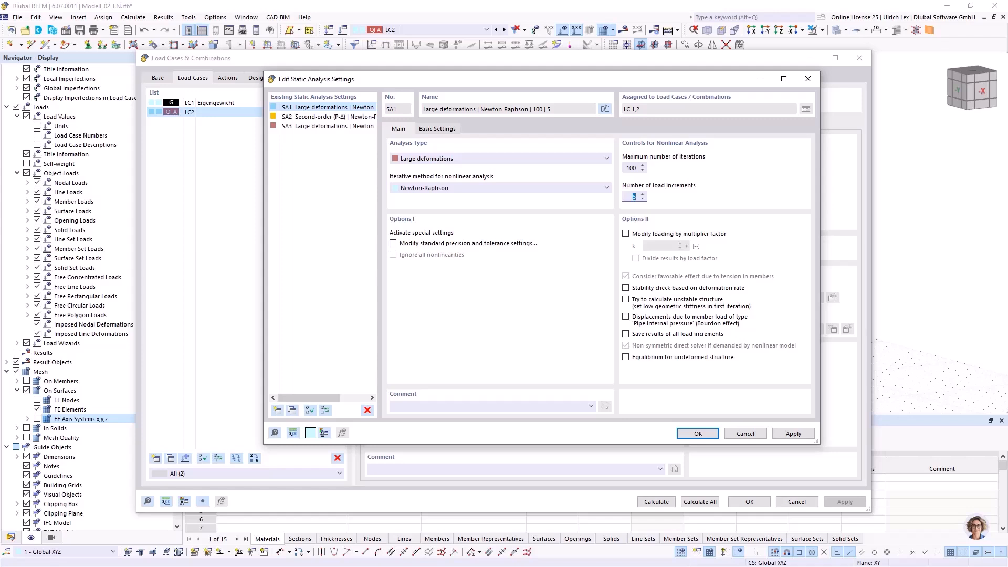
{"action": "left_click", "coordinate": [636, 168]}
{"action": "key", "text": "Return"}
{"action": "key", "text": "Return"}
{"action": "left_click", "coordinate": [547, 333]}
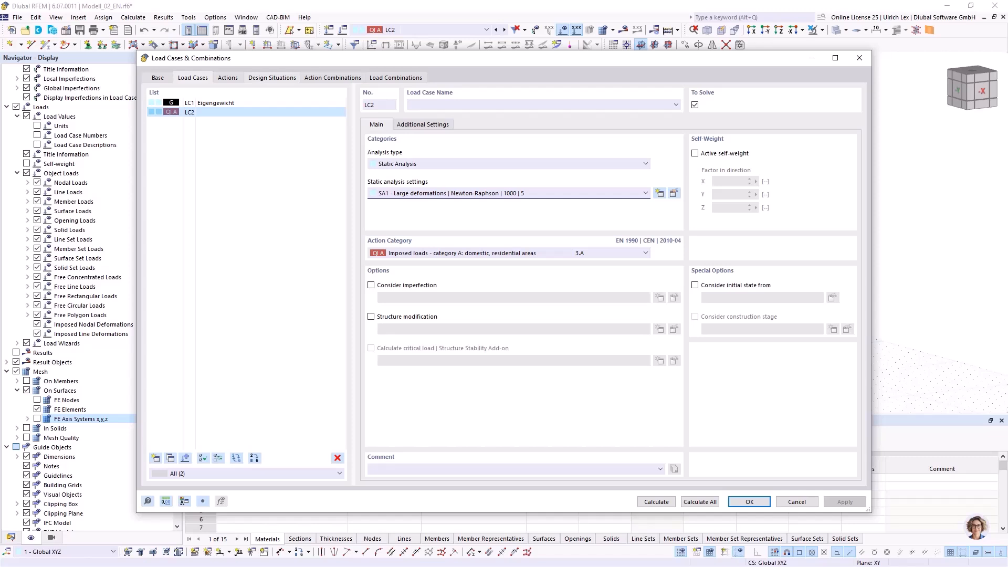
- Assign the SA1 large deformations settings to the design situations' combination wizard 1 and apply the load case and combination changes
{"action": "left_click", "coordinate": [272, 78]}
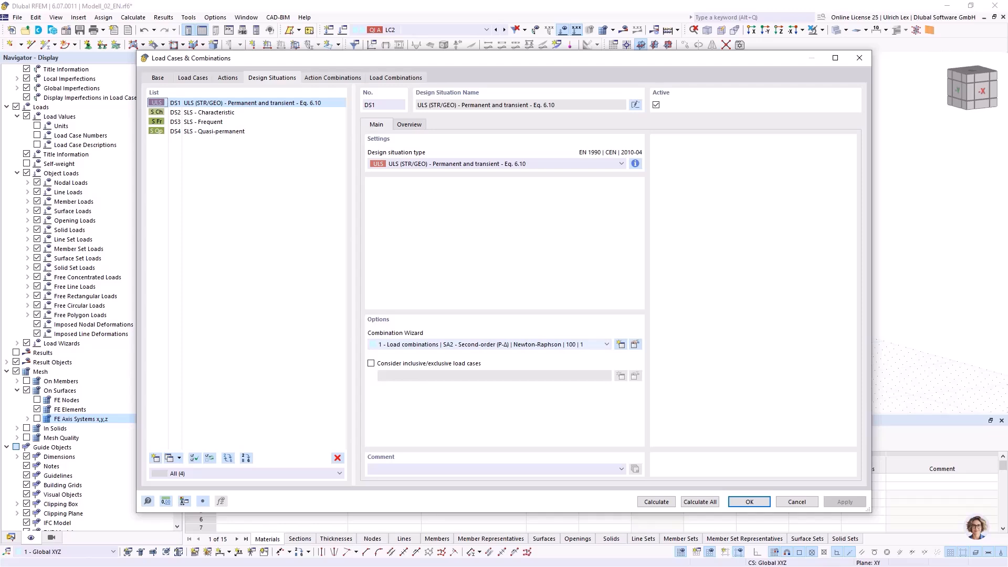
{"action": "left_click", "coordinate": [606, 345]}
{"action": "left_click", "coordinate": [607, 344]}
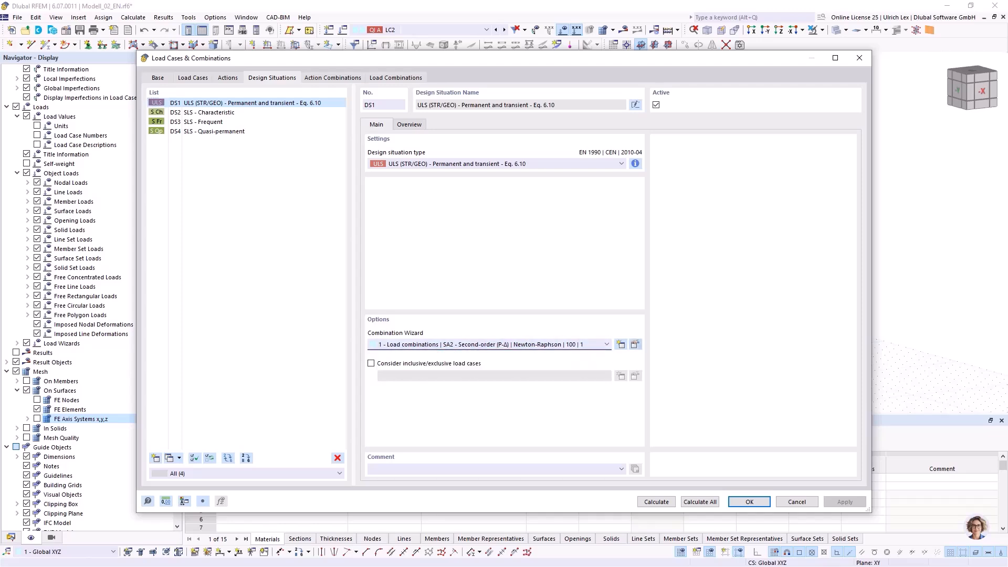
{"action": "left_click", "coordinate": [635, 345]}
{"action": "left_click", "coordinate": [574, 226]}
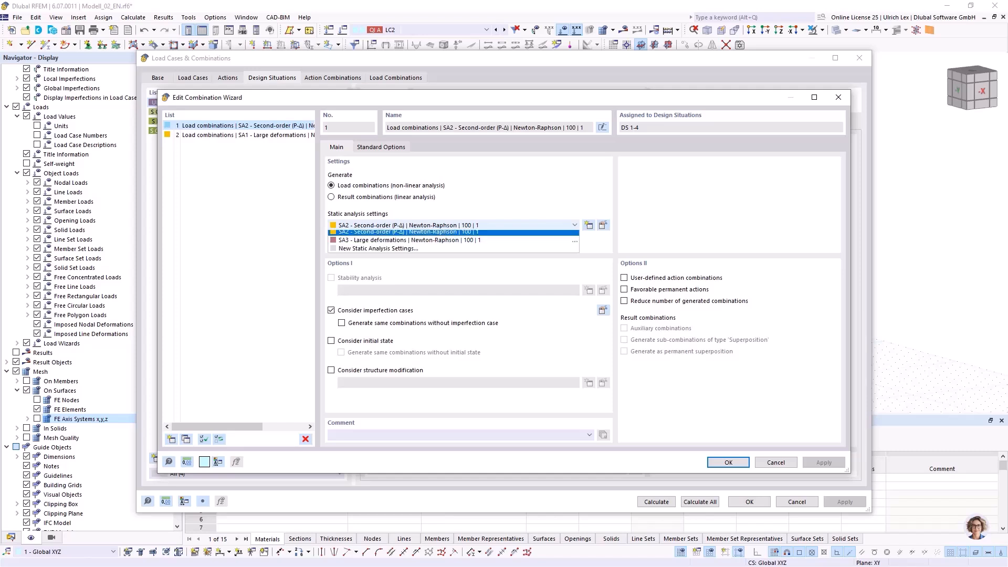
{"action": "left_click", "coordinate": [451, 234]}
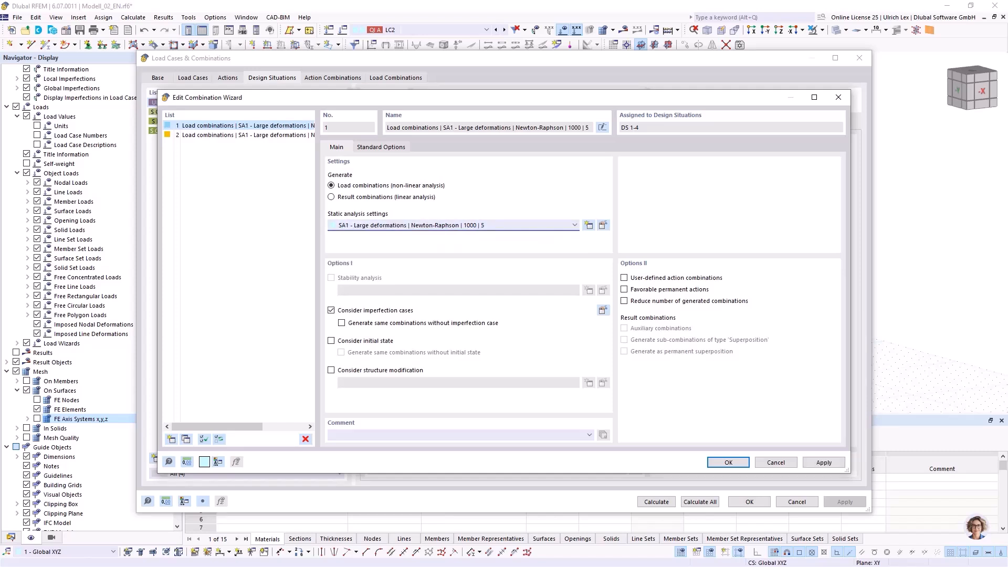
{"action": "left_click", "coordinate": [728, 462]}
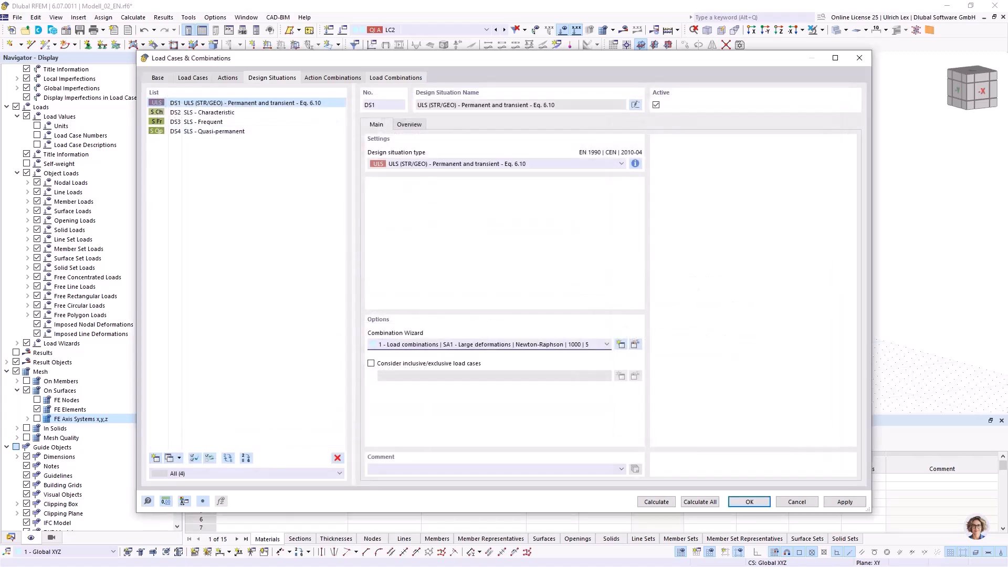
{"action": "left_click", "coordinate": [749, 501]}
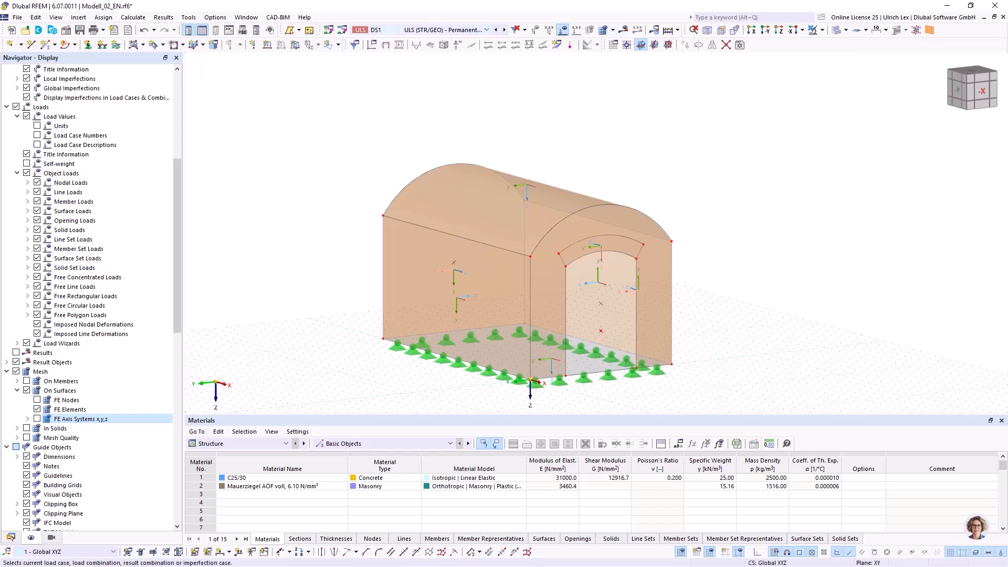
- Switch to load combination CO2 (1.35 * LC1 + 1.50 * LC2) and try to calculate its results
{"action": "left_click", "coordinate": [444, 30]}
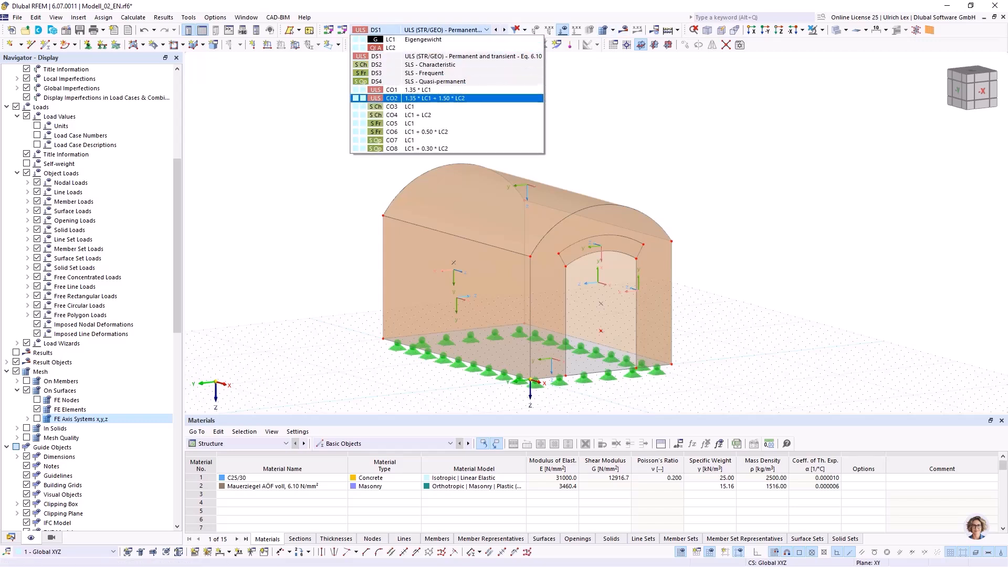
{"action": "left_click", "coordinate": [436, 98]}
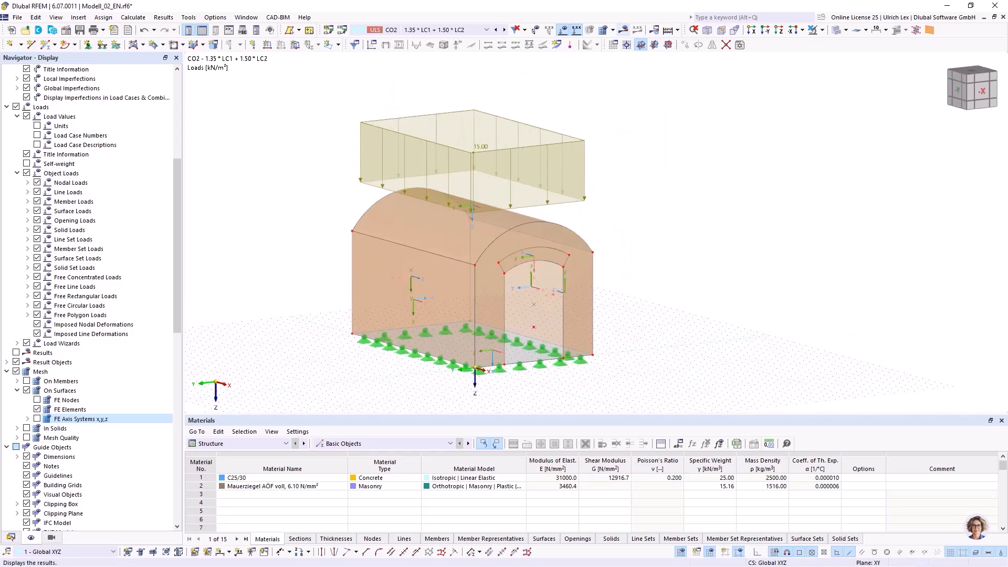
{"action": "left_click", "coordinate": [624, 30]}
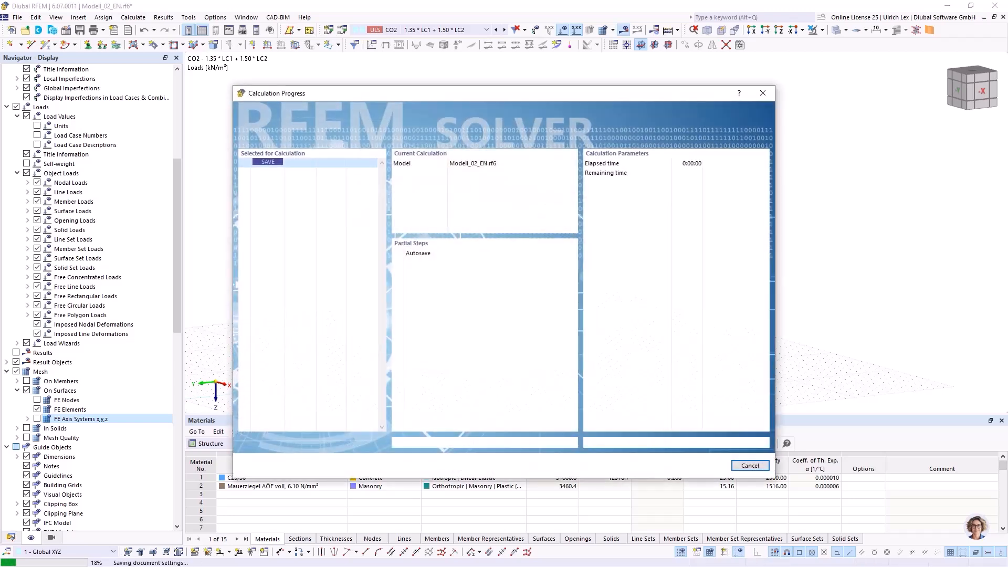
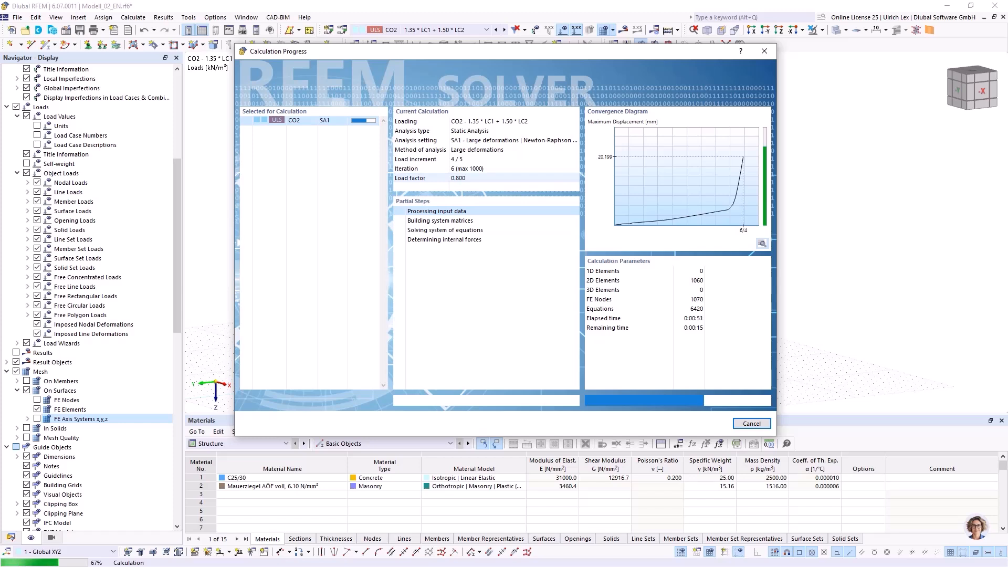
{"action": "mouse_move", "coordinate": [420, 51]}
{"action": "left_mouse_down"}
{"action": "mouse_move", "coordinate": [373, 64]}
{"action": "mouse_move", "coordinate": [426, 53]}
{"action": "mouse_move", "coordinate": [388, 50]}
{"action": "mouse_move", "coordinate": [387, 58]}
{"action": "mouse_move", "coordinate": [405, 54]}
{"action": "left_mouse_up"}
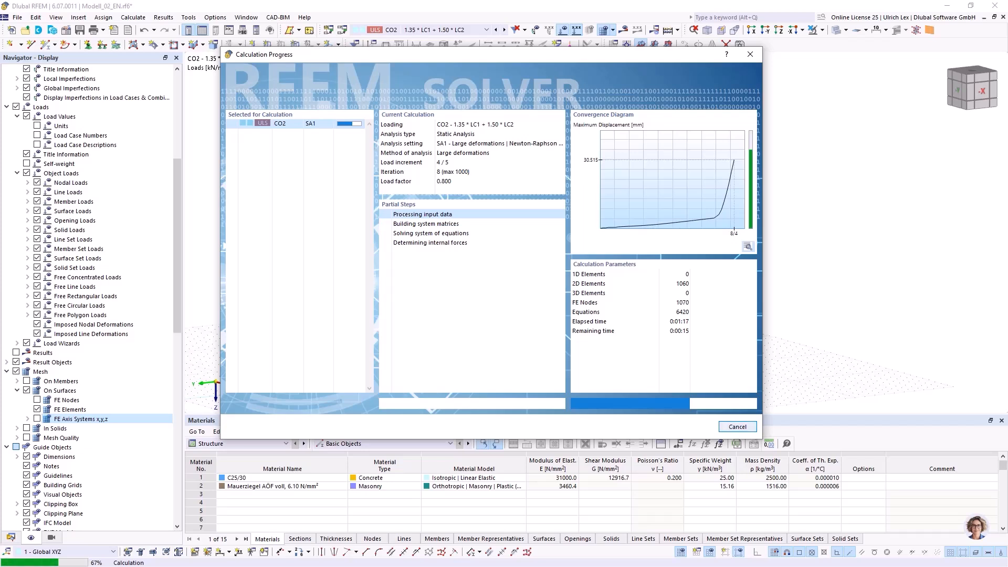
{"action": "left_click", "coordinate": [738, 426]}
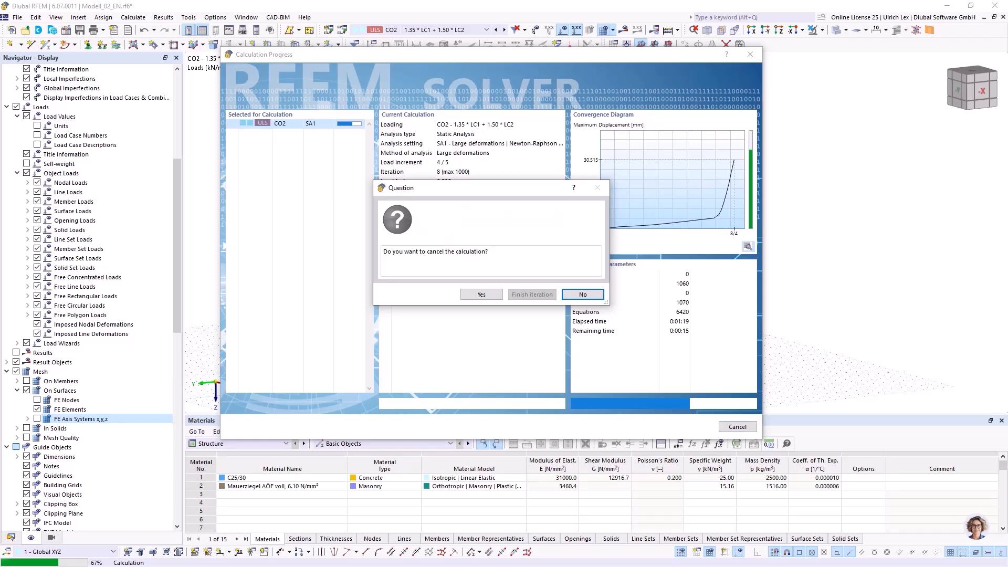
{"action": "left_click", "coordinate": [481, 294]}
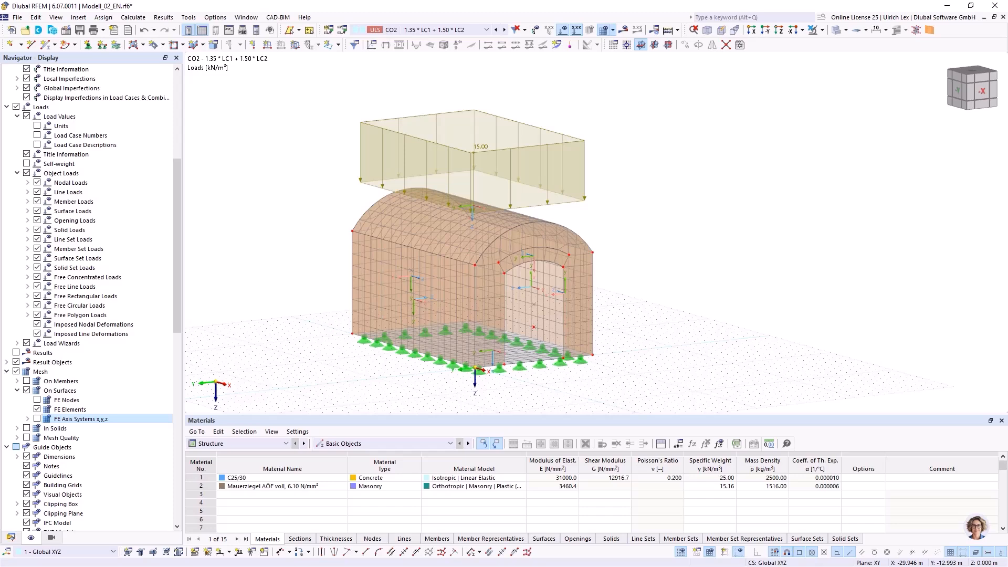
- Modify the loading by a multiplier factor of 0.70 in CO2's static analysis settings SA1 and calculate the combination
{"action": "left_click", "coordinate": [342, 30]}
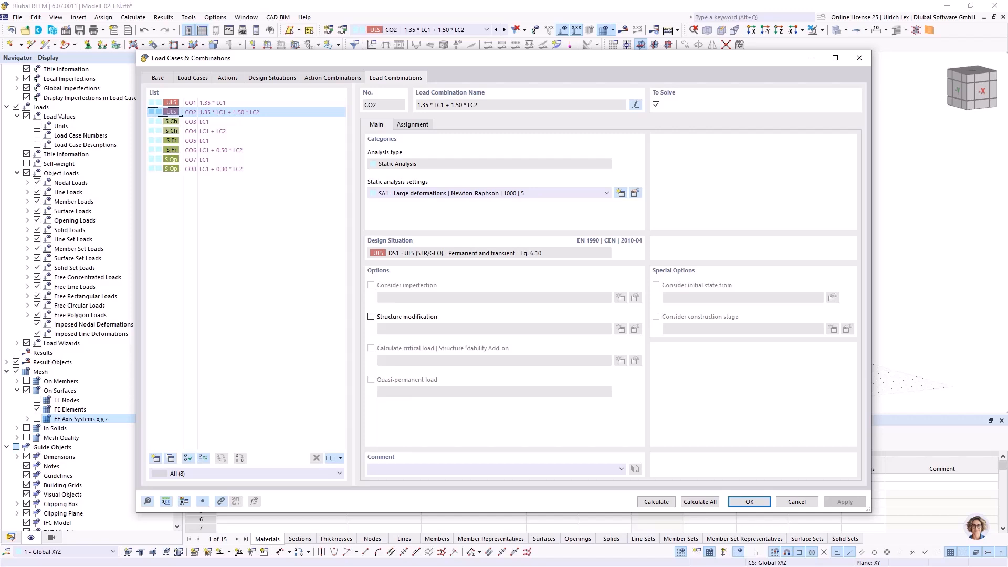
{"action": "left_click", "coordinate": [231, 112]}
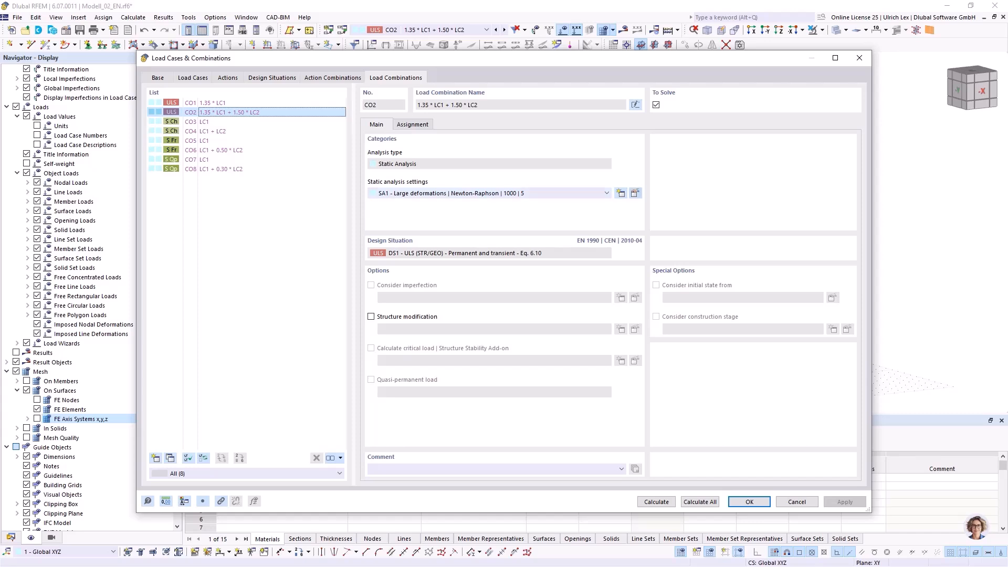
{"action": "left_click", "coordinate": [635, 193]}
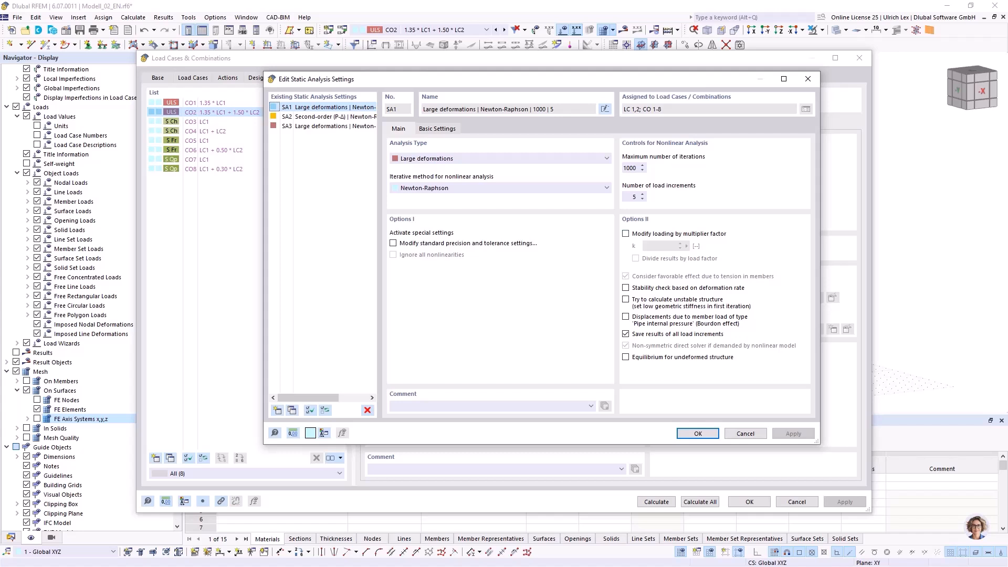
{"action": "left_click", "coordinate": [626, 234]}
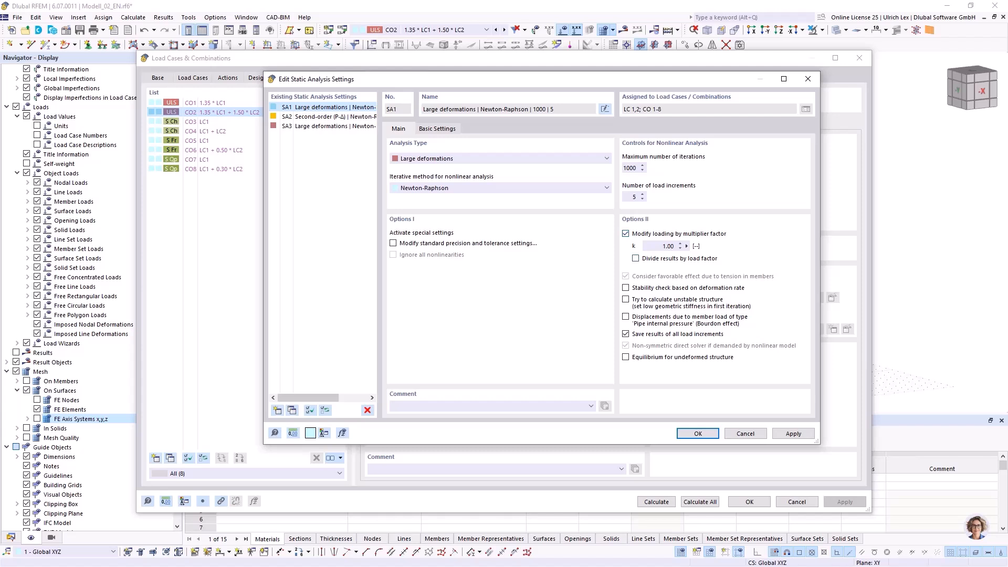
{"action": "left_click", "coordinate": [667, 246]}
{"action": "type", "text": "0,7"}
{"action": "left_click", "coordinate": [698, 434]}
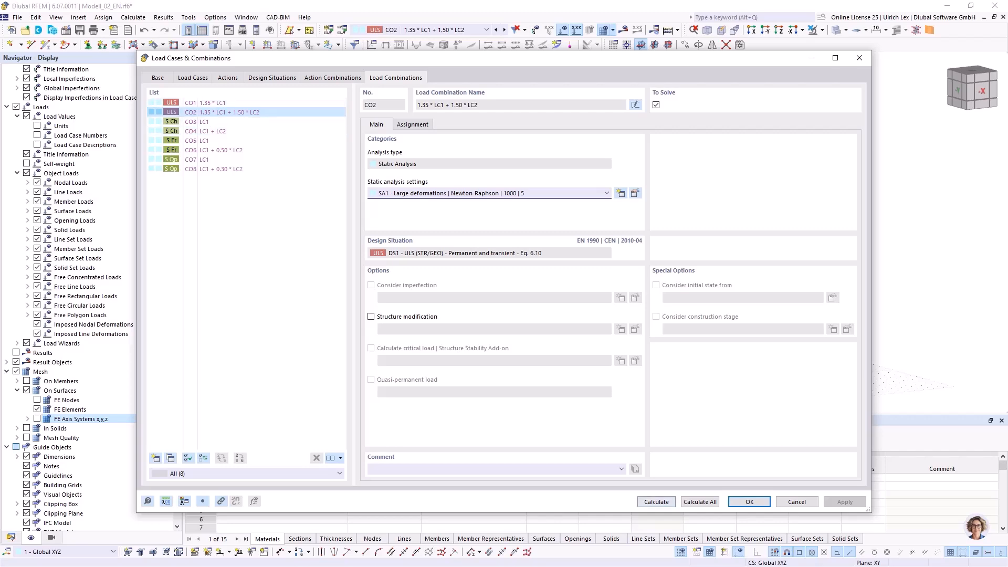
{"action": "left_click", "coordinate": [656, 501]}
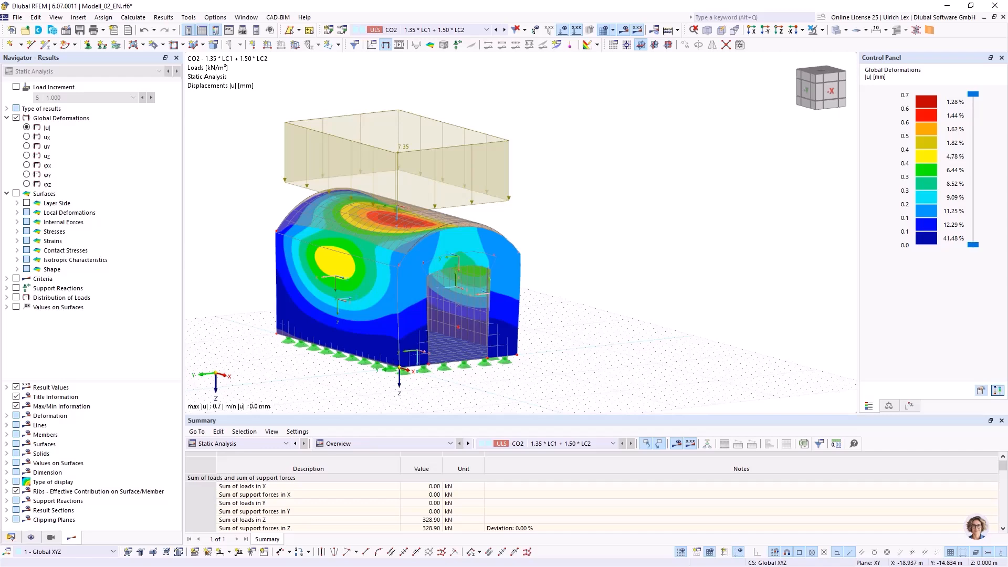
- Hide the load display and review the calculation statistics and static analysis settings in the enlarged results summary
{"action": "left_click_drag", "start_coordinate": [520, 414], "coordinate": [519, 287]}
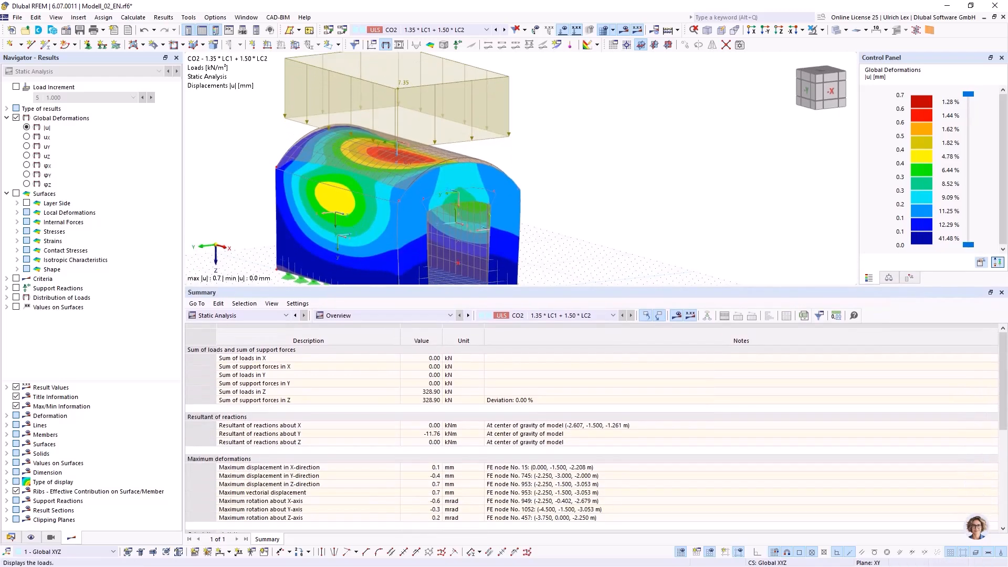
{"action": "left_click", "coordinate": [562, 30]}
{"action": "middle_click_drag", "start_coordinate": [546, 173], "coordinate": [573, 168]}
{"action": "scroll", "coordinate": [578, 420], "scroll_direction": "down", "scroll_amount": 3}
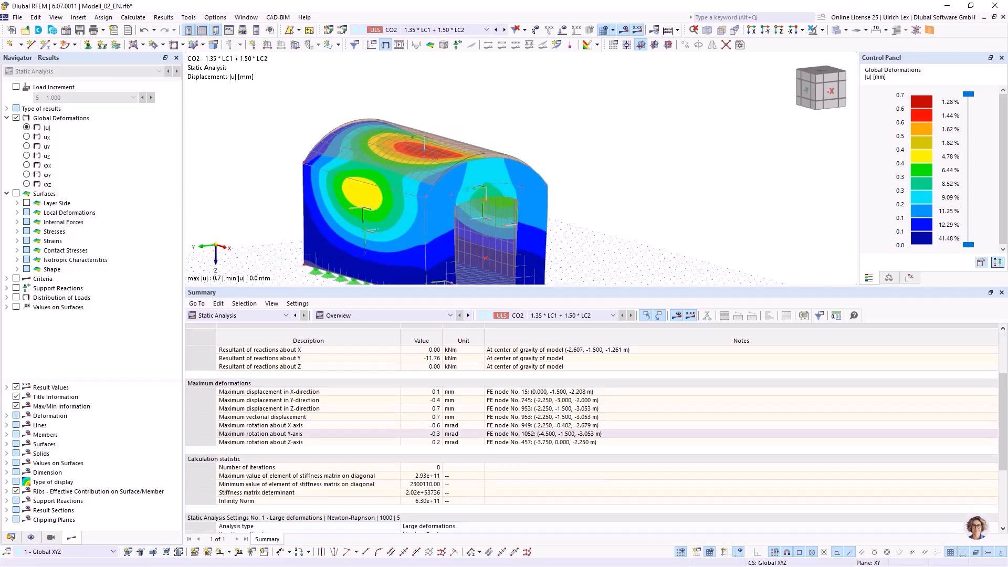
{"action": "scroll", "coordinate": [577, 420], "scroll_direction": "down", "scroll_amount": 4}
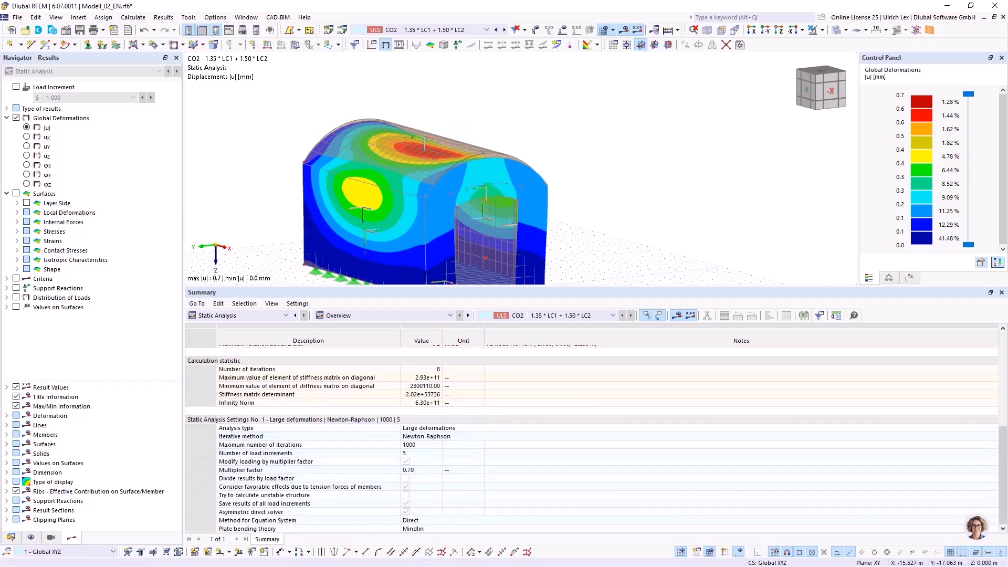
{"action": "scroll", "coordinate": [714, 119], "scroll_direction": "down", "scroll_amount": 1}
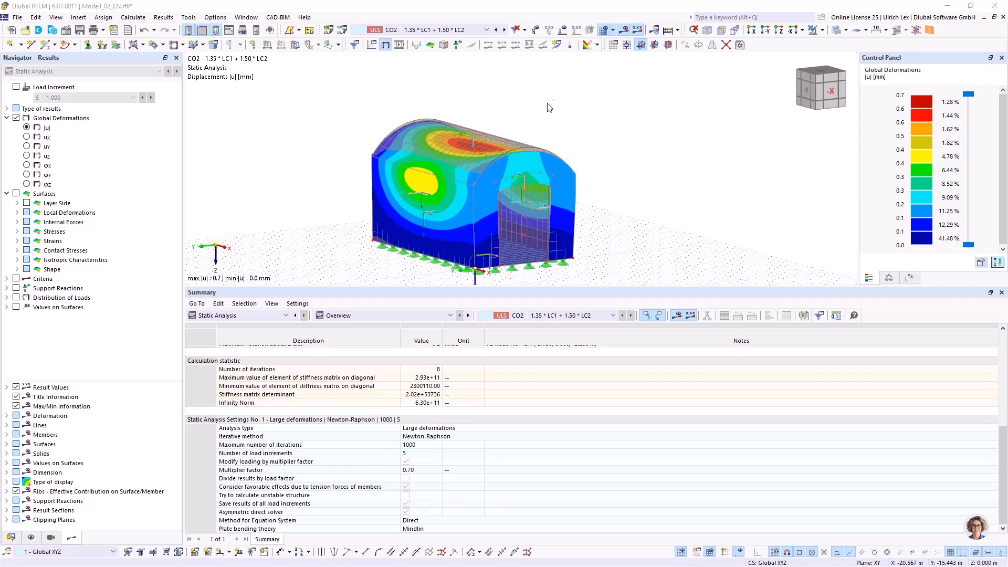
- Raise the general deformation display factor to 2048 and view the exaggerated deformed shape from the front
{"action": "middle_click_drag", "start_coordinate": [622, 139], "coordinate": [596, 153], "text": "ctrl"}
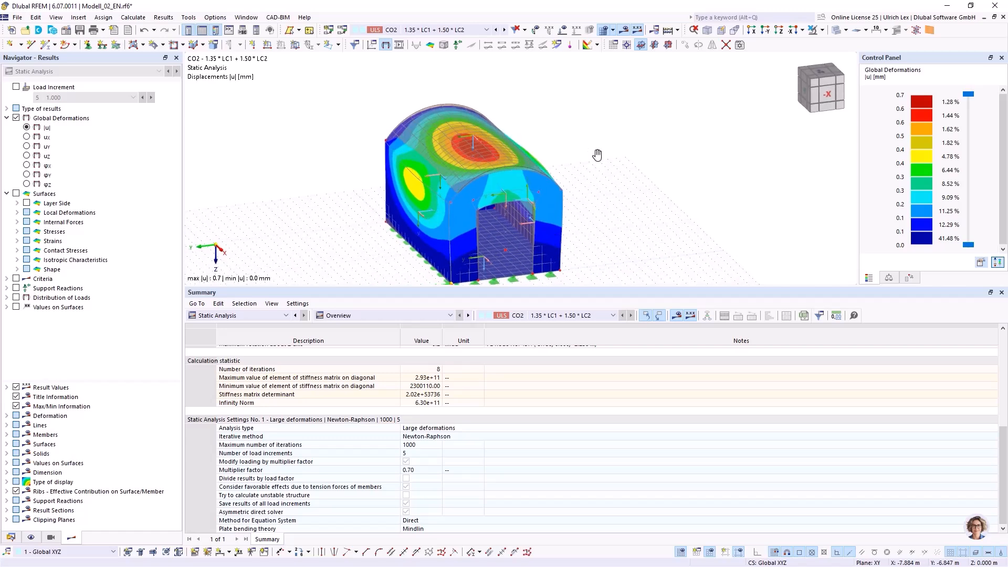
{"action": "left_click", "coordinate": [909, 277]}
{"action": "left_click", "coordinate": [889, 277]}
{"action": "left_click", "coordinate": [979, 98]}
{"action": "left_click", "coordinate": [992, 96]}
{"action": "left_click", "coordinate": [991, 96]}
{"action": "left_click", "coordinate": [992, 97]}
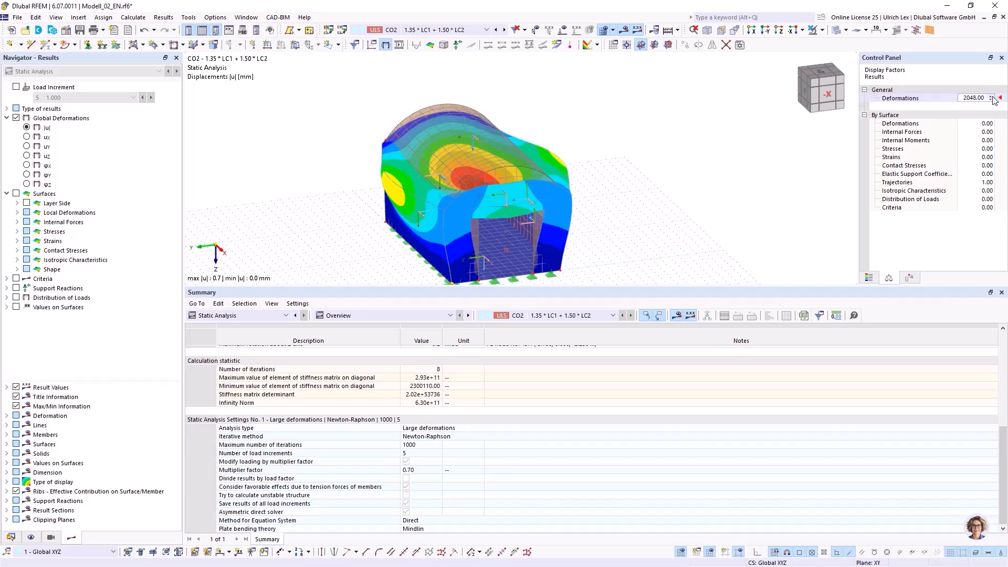
{"action": "middle_click_drag", "start_coordinate": [741, 192], "coordinate": [711, 171], "text": "ctrl"}
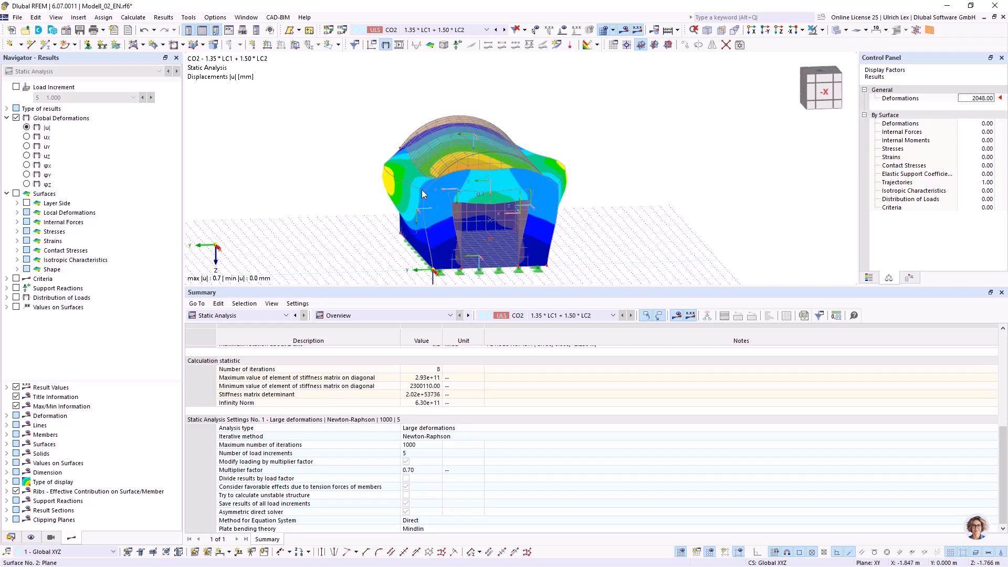
- Set the general deformation display factor to 512
{"action": "left_click", "coordinate": [981, 96]}
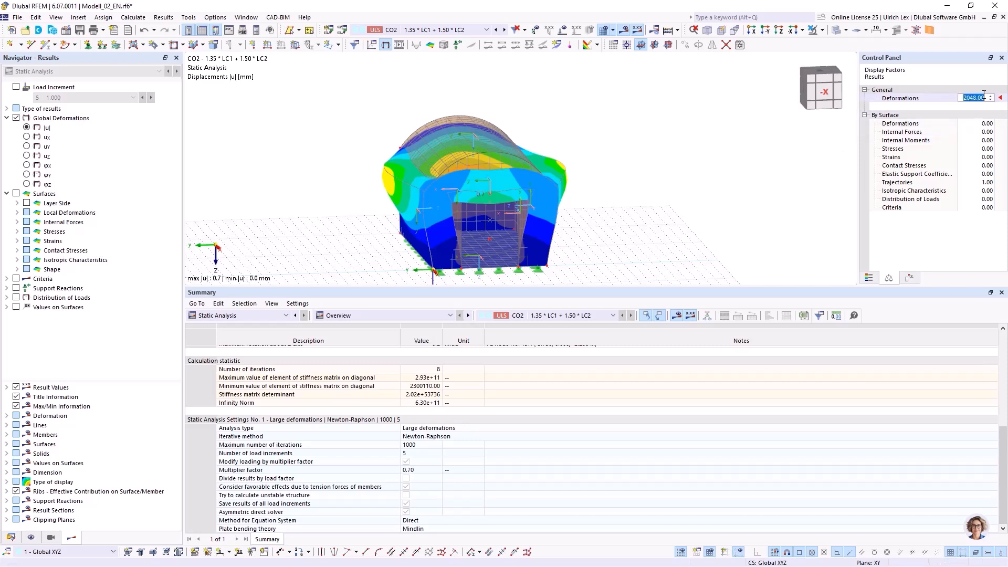
{"action": "left_click", "coordinate": [989, 98]}
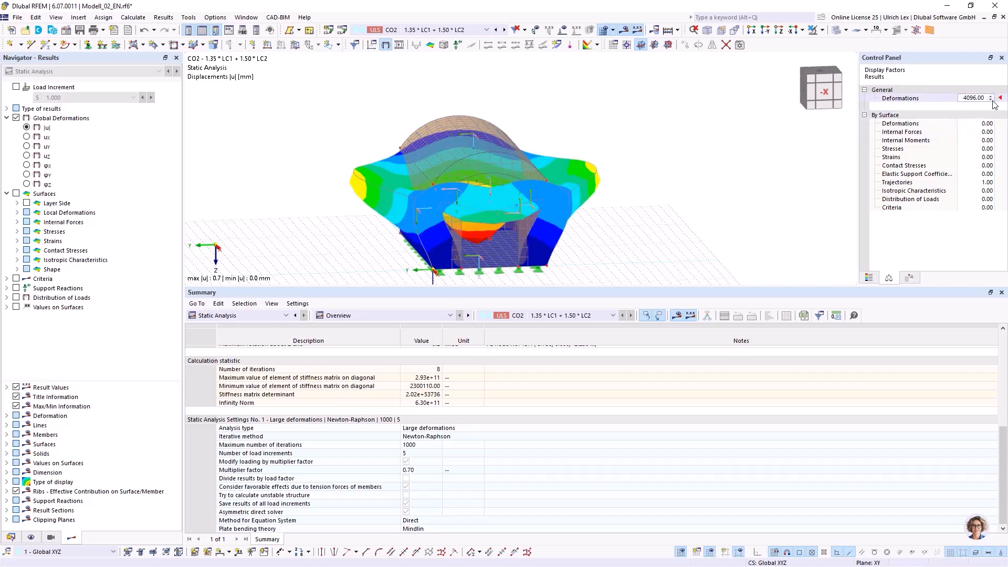
{"action": "left_click", "coordinate": [991, 101]}
{"action": "left_click", "coordinate": [991, 100]}
{"action": "left_click", "coordinate": [991, 101]}
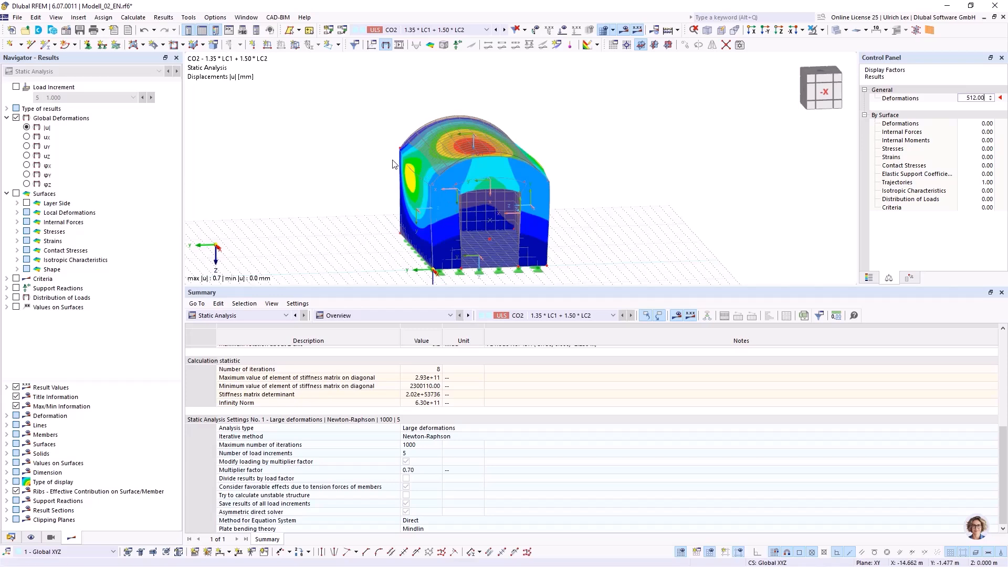
- Examine the displacement contours on the long side wall and the vaulted roof from several angles, with a smaller summary table
{"action": "middle_click_drag", "start_coordinate": [292, 154], "coordinate": [368, 187], "text": "ctrl"}
{"action": "scroll", "coordinate": [388, 182], "scroll_direction": "up", "scroll_amount": 4}
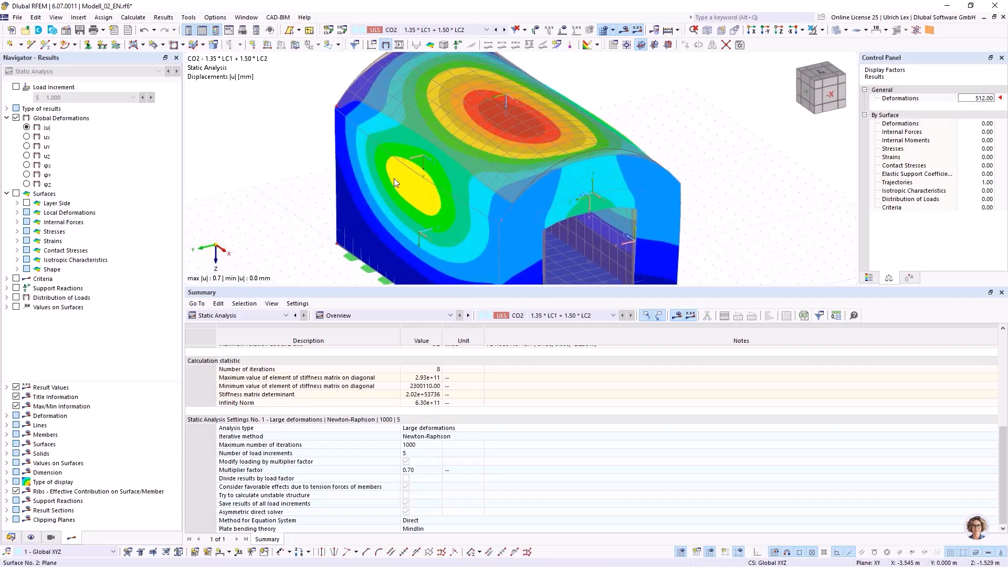
{"action": "scroll", "coordinate": [588, 127], "scroll_direction": "down", "scroll_amount": 3}
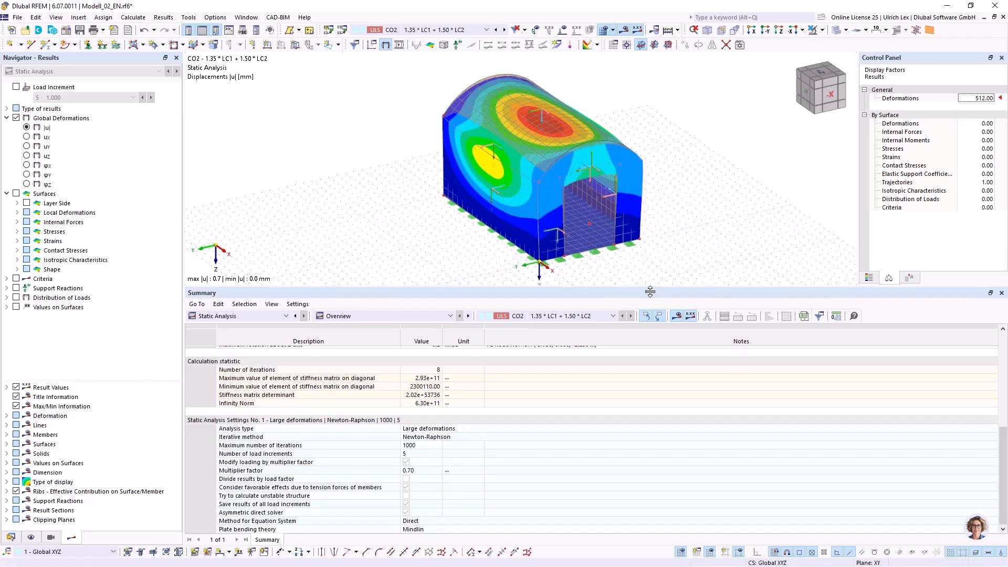
{"action": "left_click_drag", "start_coordinate": [650, 289], "coordinate": [649, 348]}
{"action": "mouse_move", "coordinate": [685, 256]}
{"action": "middle_mouse_down", "text": "ctrl"}
{"action": "mouse_move", "coordinate": [669, 215]}
{"action": "mouse_move", "coordinate": [551, 176]}
{"action": "mouse_move", "coordinate": [477, 223]}
{"action": "mouse_move", "coordinate": [557, 248]}
{"action": "mouse_move", "coordinate": [647, 215]}
{"action": "mouse_move", "coordinate": [636, 227]}
{"action": "mouse_move", "coordinate": [709, 242]}
{"action": "mouse_move", "coordinate": [676, 251]}
{"action": "middle_mouse_up", "text": "ctrl"}
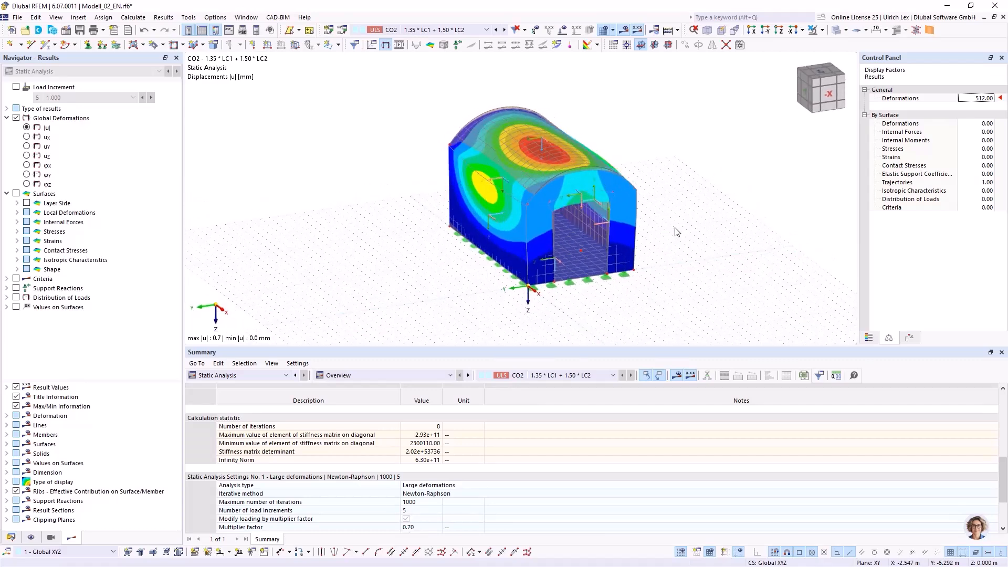
{"action": "scroll", "coordinate": [681, 181], "scroll_direction": "up", "scroll_amount": 1}
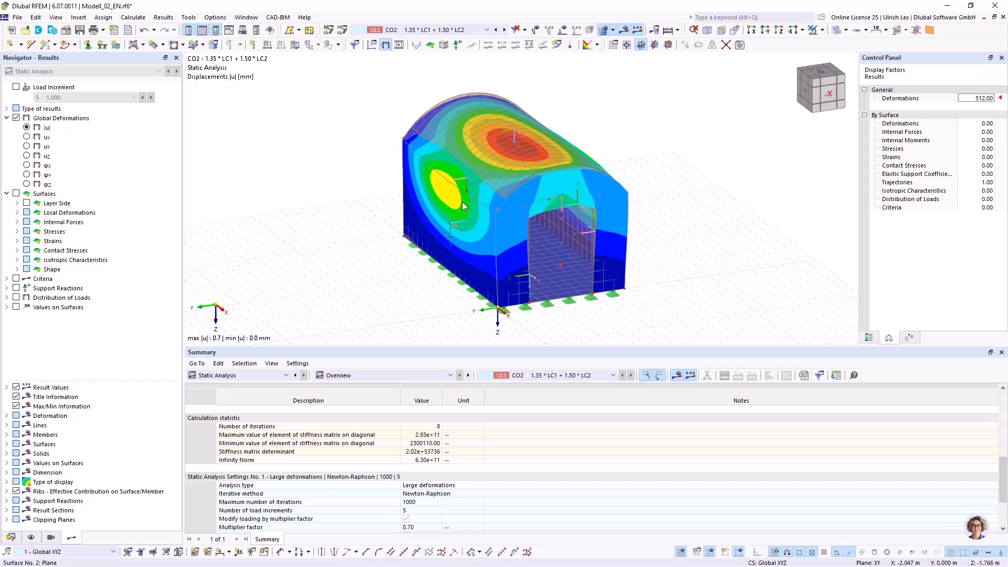
{"action": "mouse_move", "coordinate": [463, 203]}
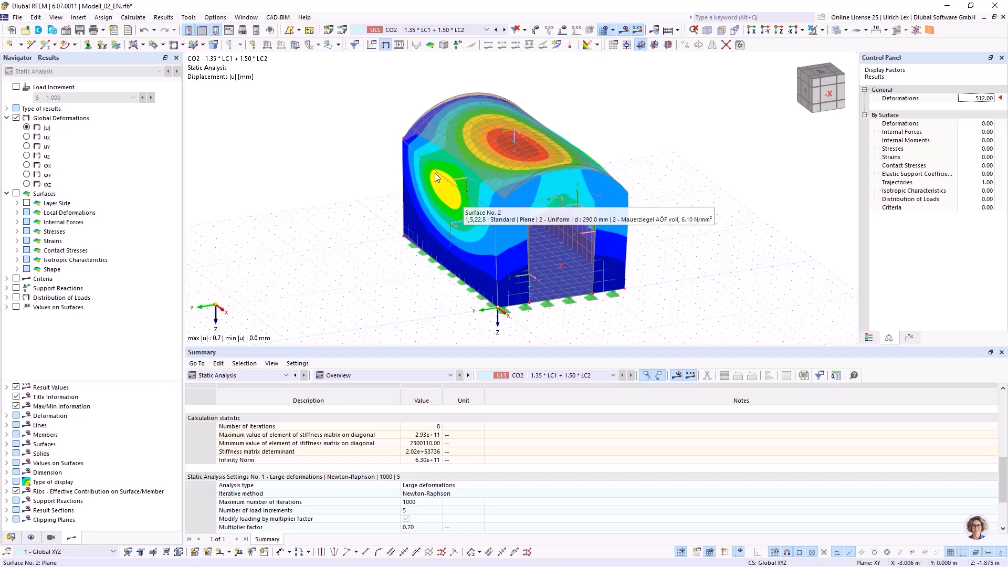
{"action": "left_click", "coordinate": [466, 198]}
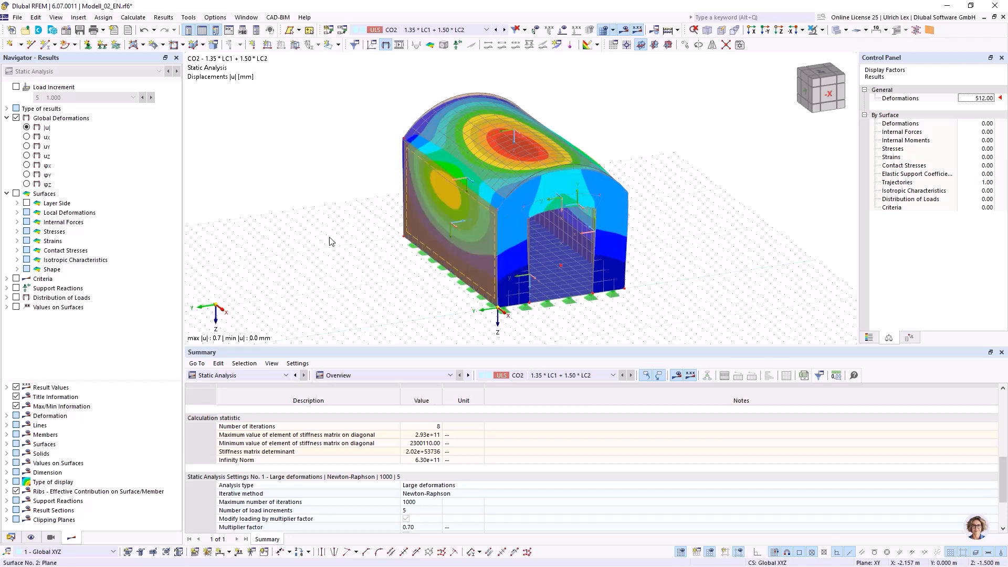
{"action": "left_click", "coordinate": [327, 210]}
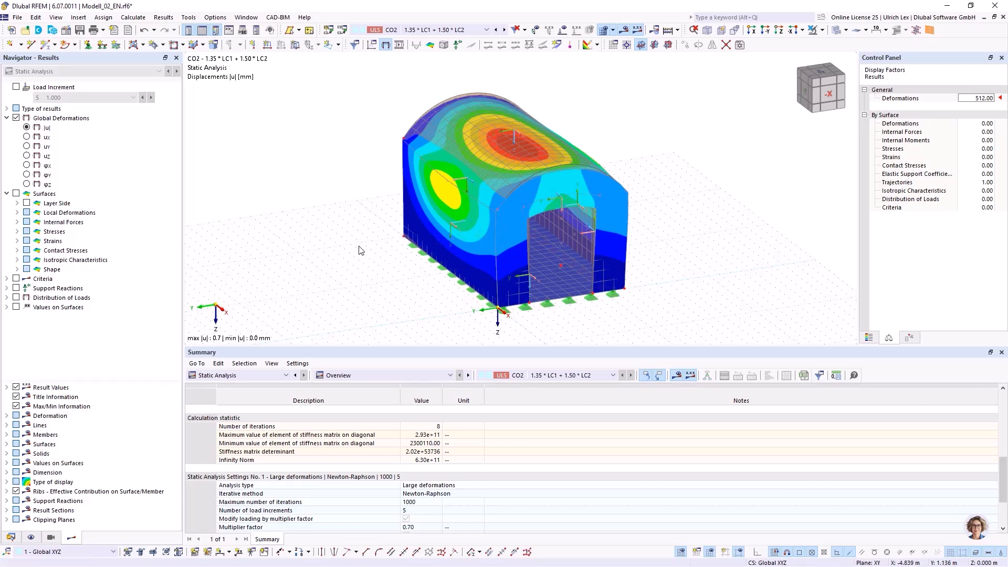
{"action": "middle_click_drag", "start_coordinate": [712, 239], "coordinate": [739, 232], "text": "ctrl"}
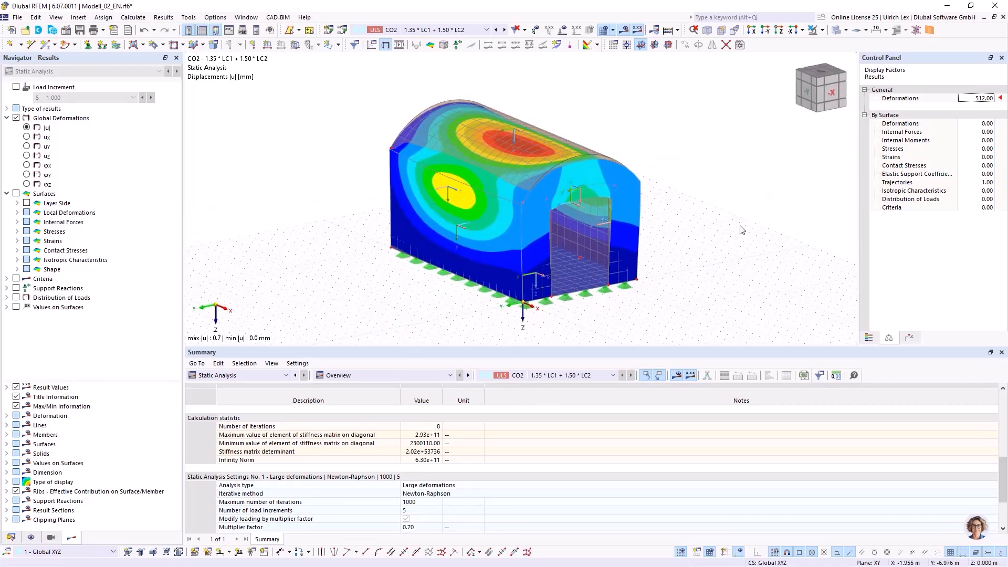
{"action": "scroll", "coordinate": [740, 231], "scroll_direction": "up", "scroll_amount": 2}
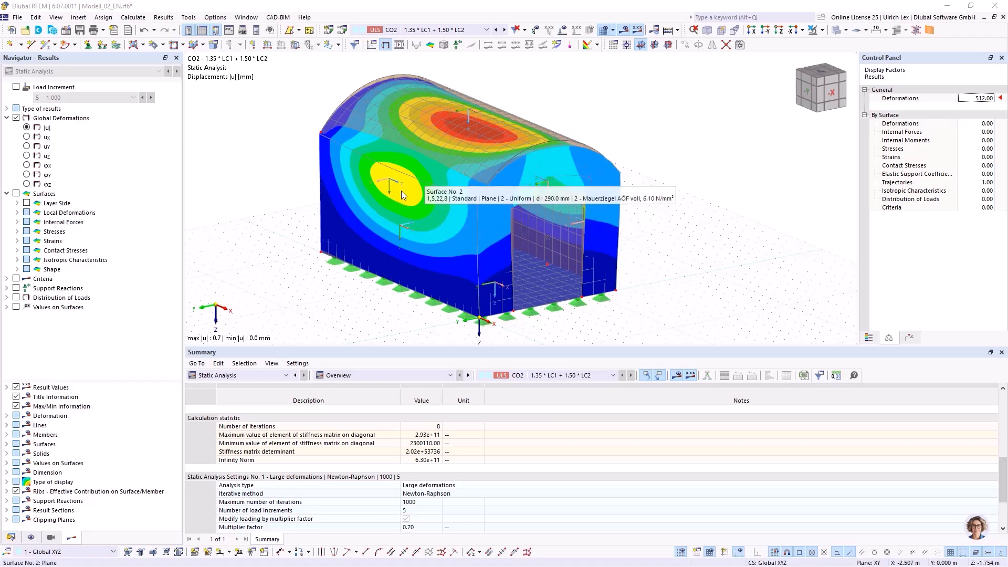
{"action": "middle_click_drag", "start_coordinate": [592, 214], "coordinate": [688, 205], "text": "ctrl"}
{"action": "right_click", "coordinate": [689, 204]}
{"action": "left_click", "coordinate": [675, 192]}
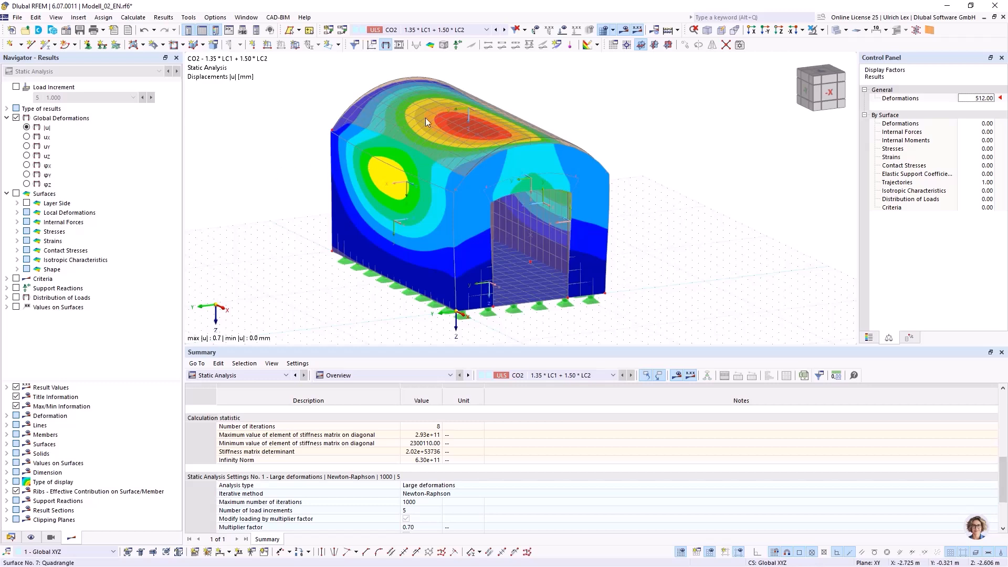
- Hide the calculation results and activate the surface support option for long side wall surface No. 2
{"action": "left_click", "coordinate": [625, 31]}
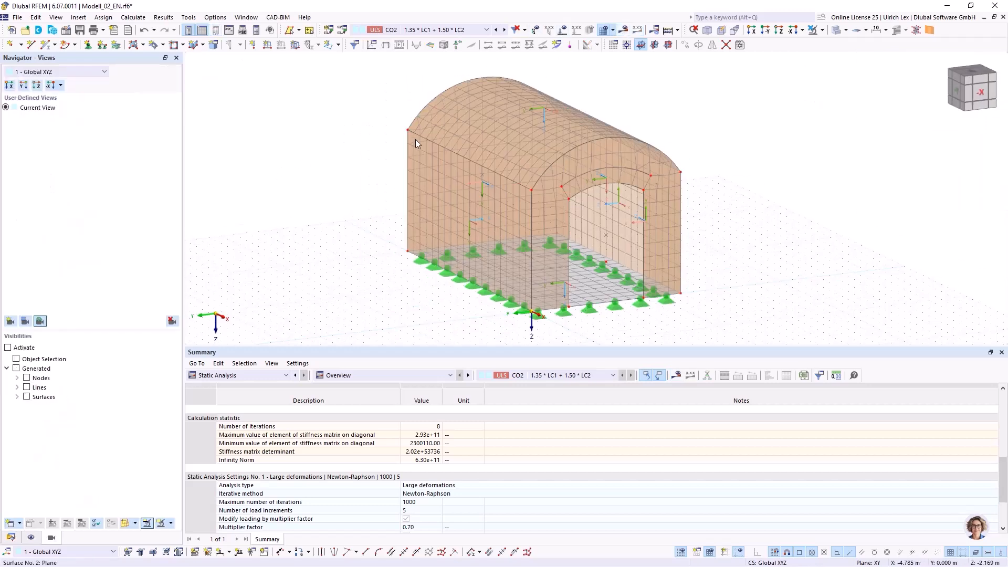
{"action": "double_click", "coordinate": [443, 159]}
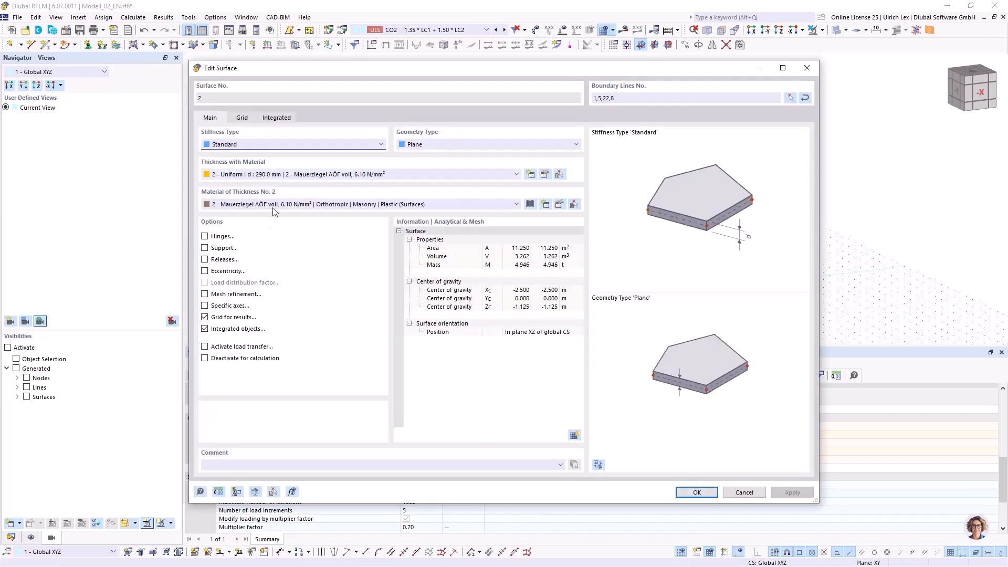
{"action": "left_click", "coordinate": [205, 248]}
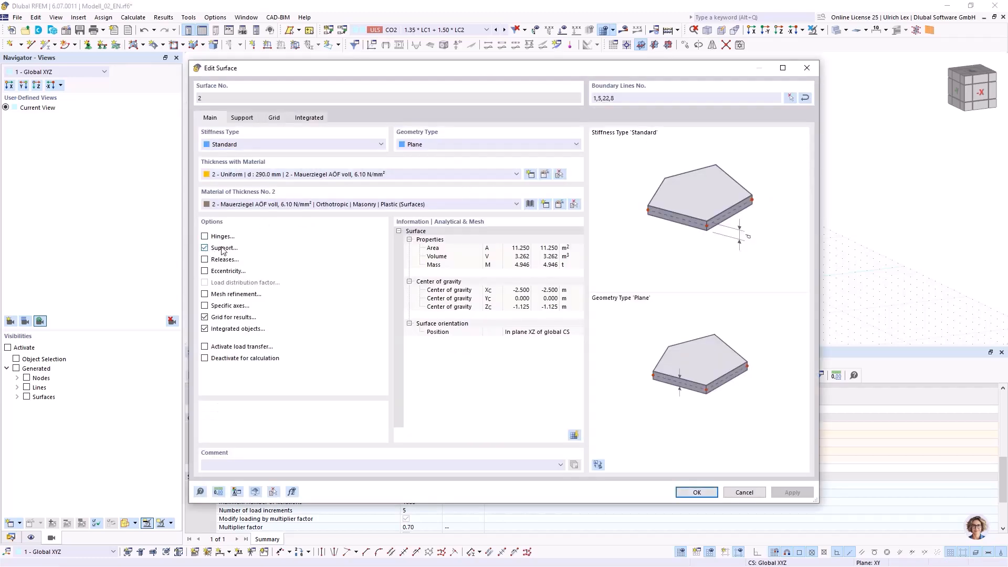
{"action": "left_click", "coordinate": [242, 118]}
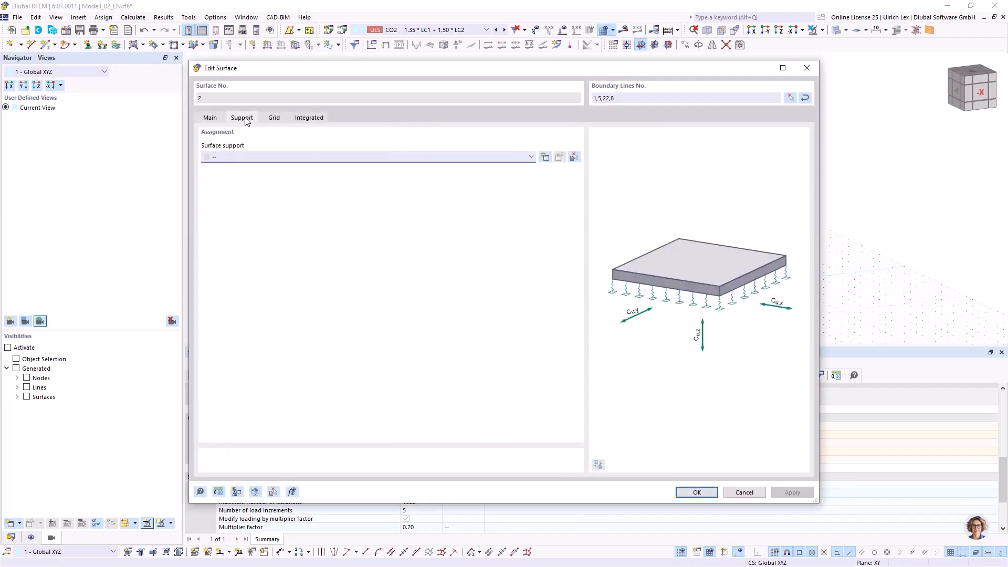
- Create a new surface support with only a translational spring in z and assign it to side wall surface No. 2
{"action": "left_click", "coordinate": [247, 158]}
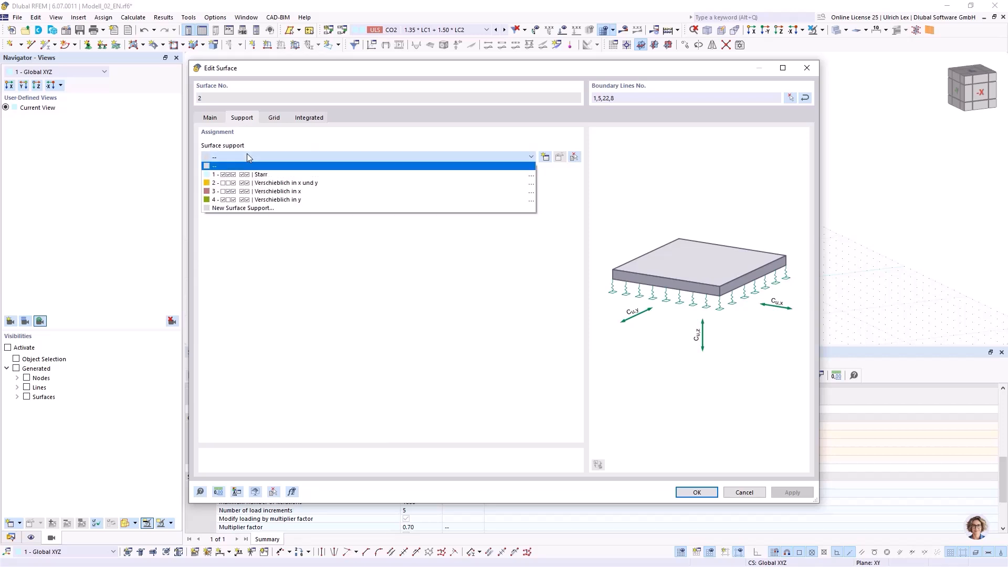
{"action": "left_click", "coordinate": [269, 209]}
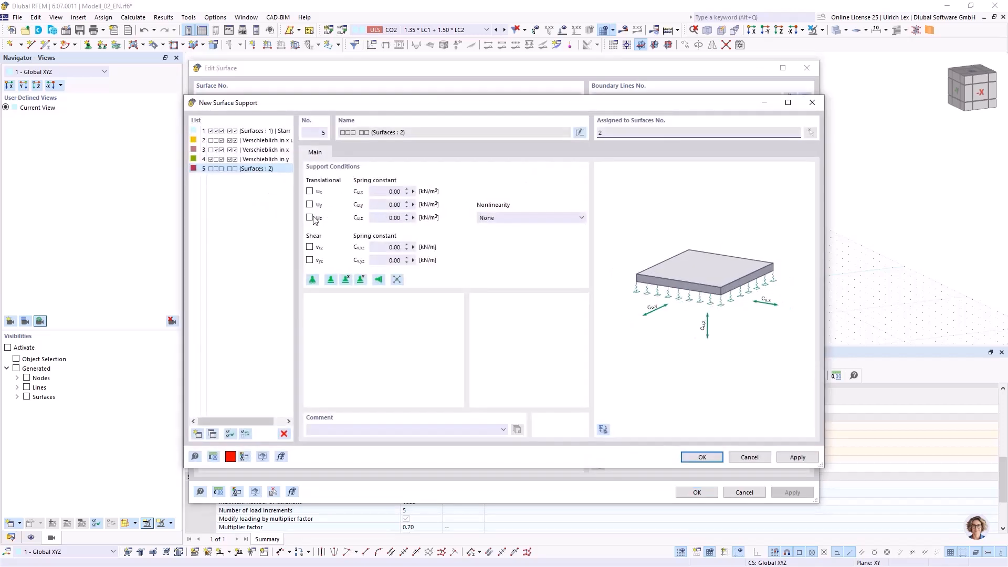
{"action": "left_click", "coordinate": [381, 218]}
{"action": "left_click", "coordinate": [699, 458]}
{"action": "left_click", "coordinate": [553, 342]}
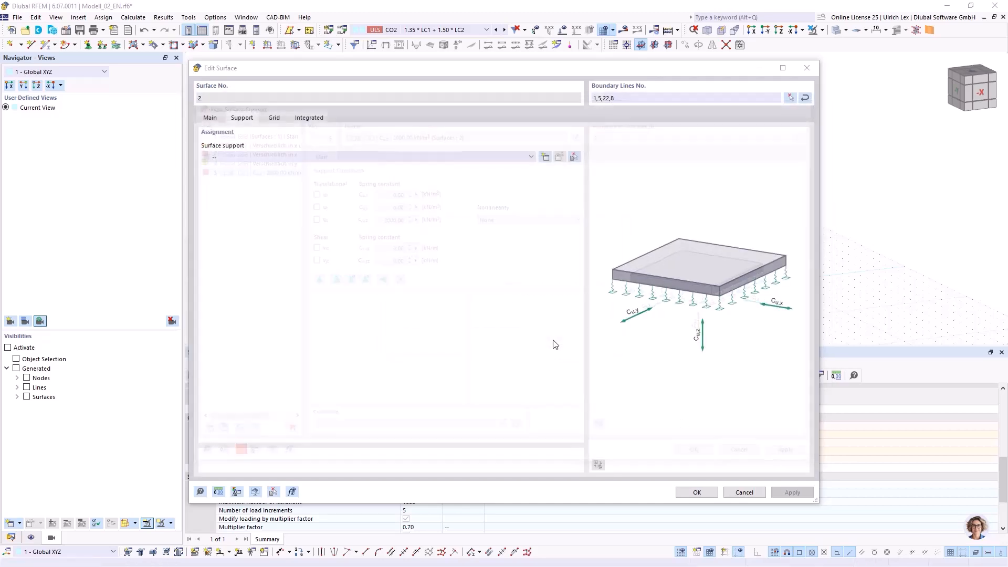
{"action": "left_click", "coordinate": [696, 492]}
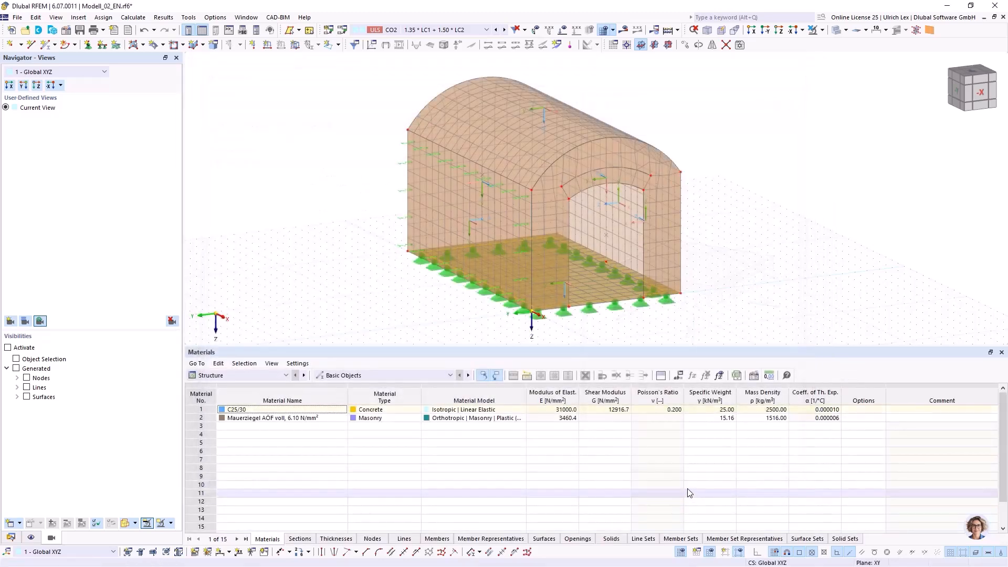
- Activate the support option for the opposite side wall, surface No. 4, and assign it the existing surface support No. 5
{"action": "middle_click_drag", "start_coordinate": [633, 197], "coordinate": [593, 218], "text": "ctrl"}
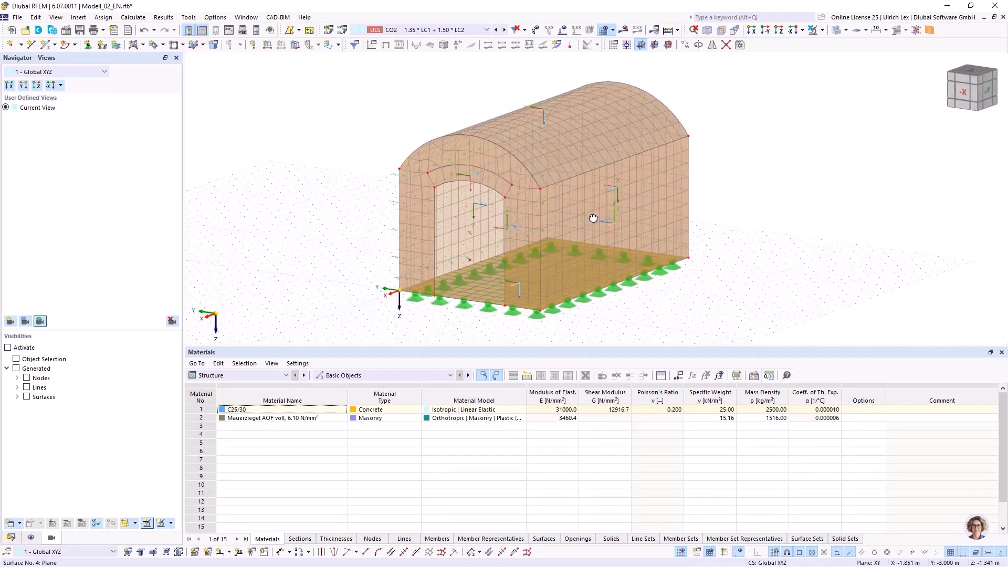
{"action": "double_click", "coordinate": [632, 169]}
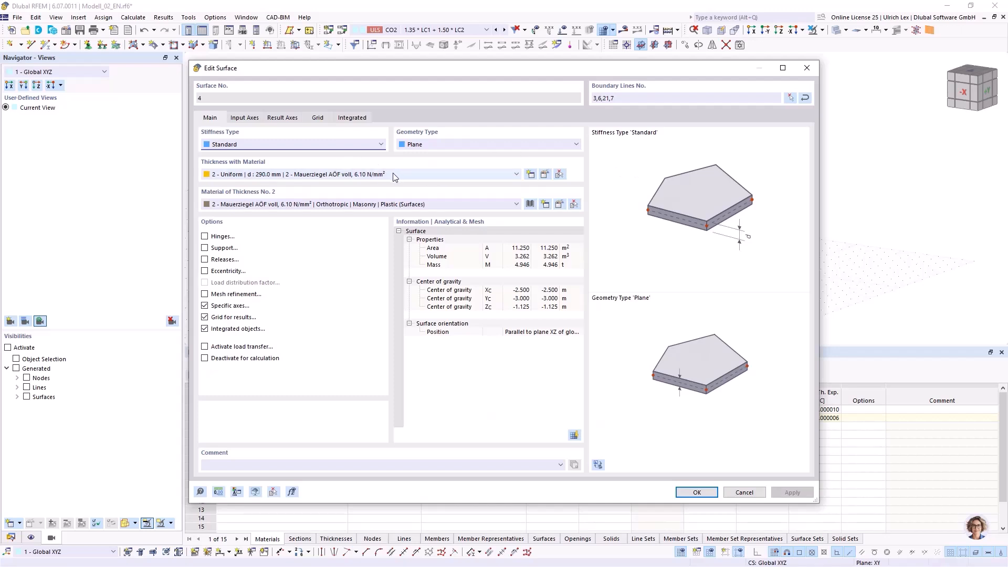
{"action": "left_click", "coordinate": [205, 248]}
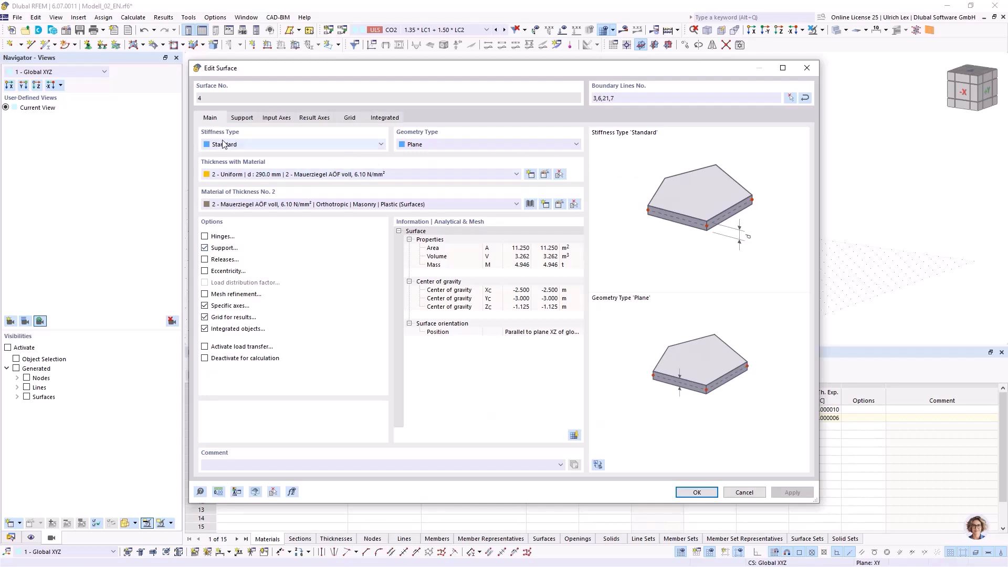
{"action": "left_click", "coordinate": [239, 119]}
{"action": "left_click", "coordinate": [234, 157]}
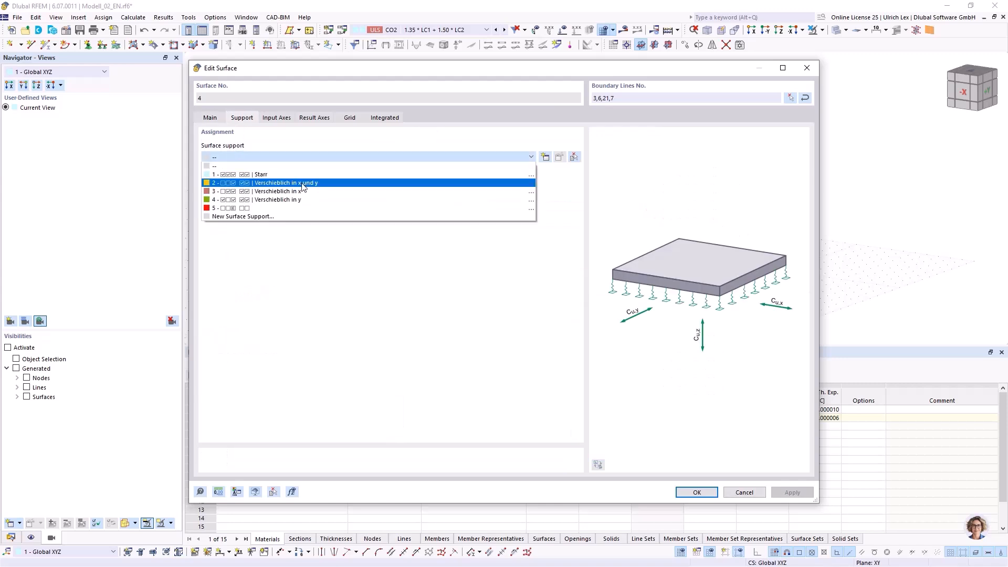
{"action": "left_click", "coordinate": [302, 208]}
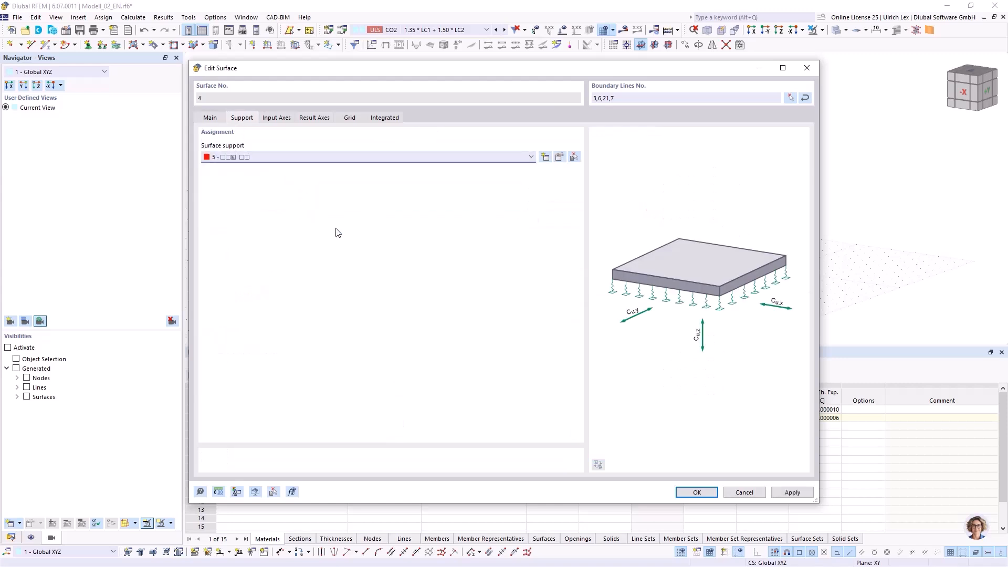
{"action": "left_click", "coordinate": [697, 492]}
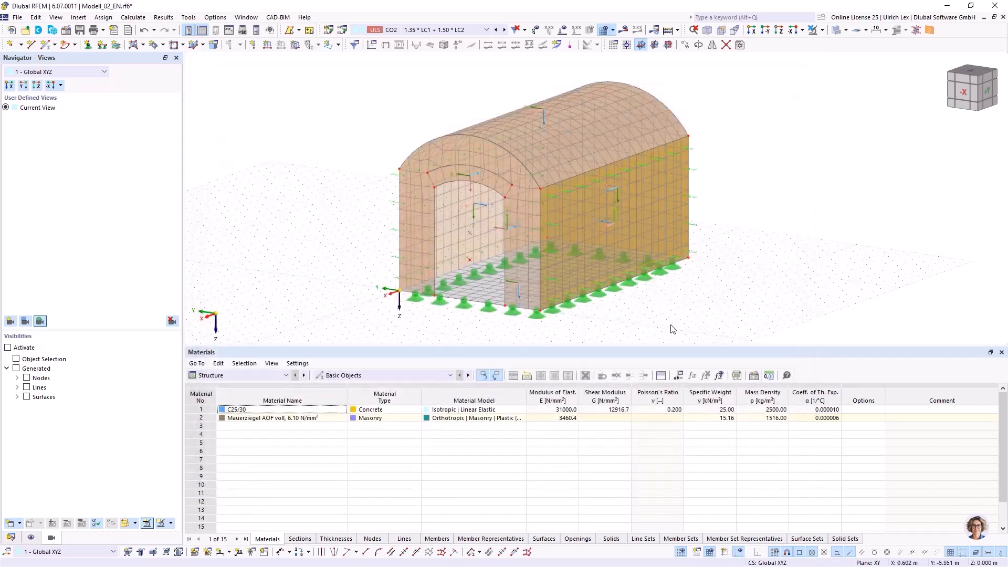
- Deactivate the loading modification by multiplier factor in static analysis settings SA1 of load combination CO2
{"action": "right_click_drag", "start_coordinate": [324, 168], "coordinate": [460, 171]}
{"action": "left_click", "coordinate": [332, 65]}
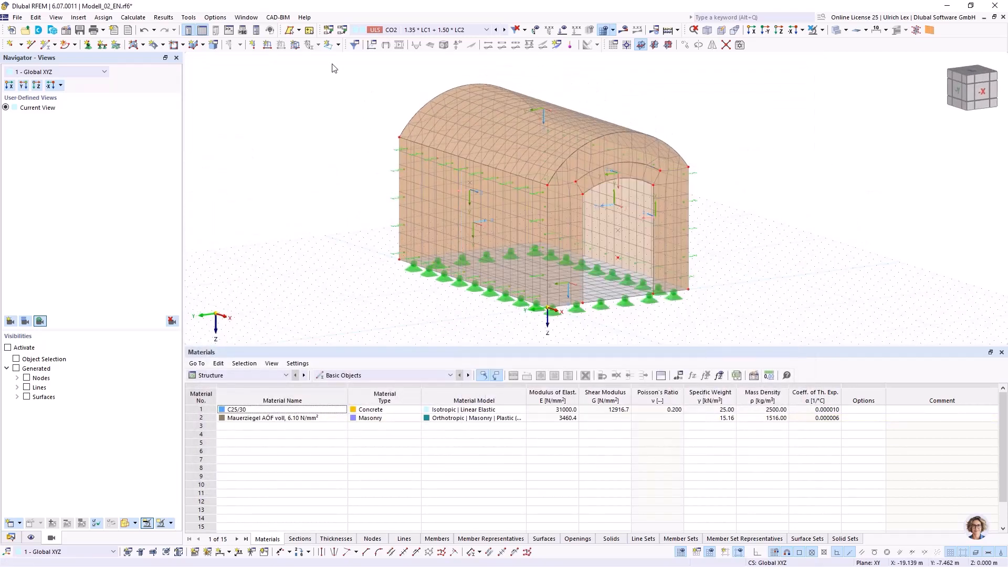
{"action": "left_click", "coordinate": [351, 43]}
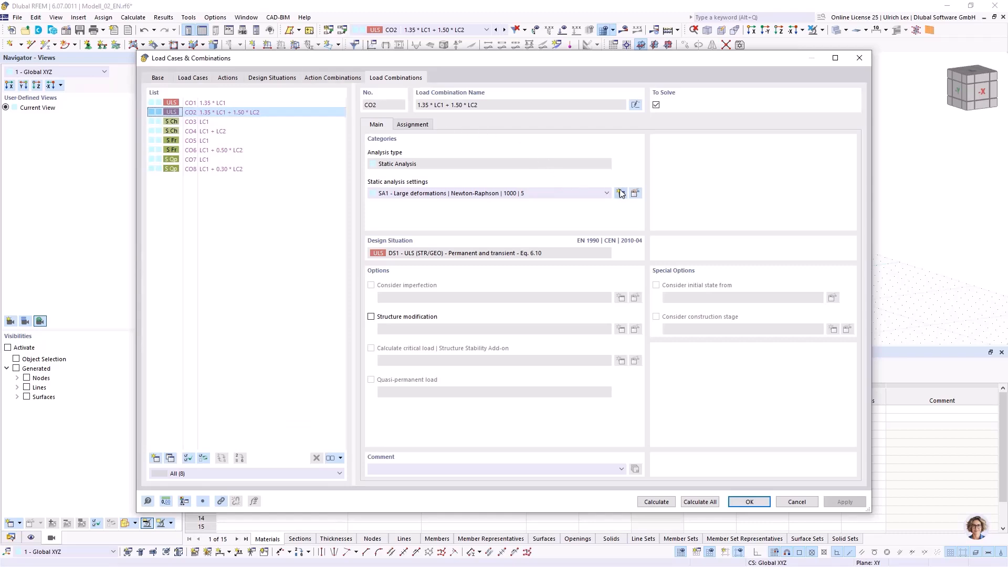
{"action": "left_click", "coordinate": [635, 194]}
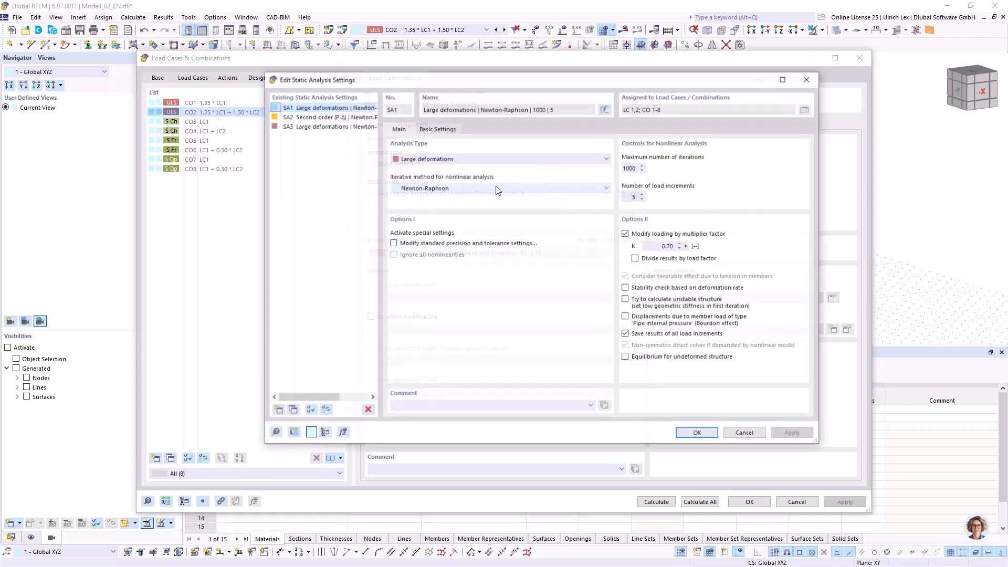
{"action": "left_click", "coordinate": [626, 234]}
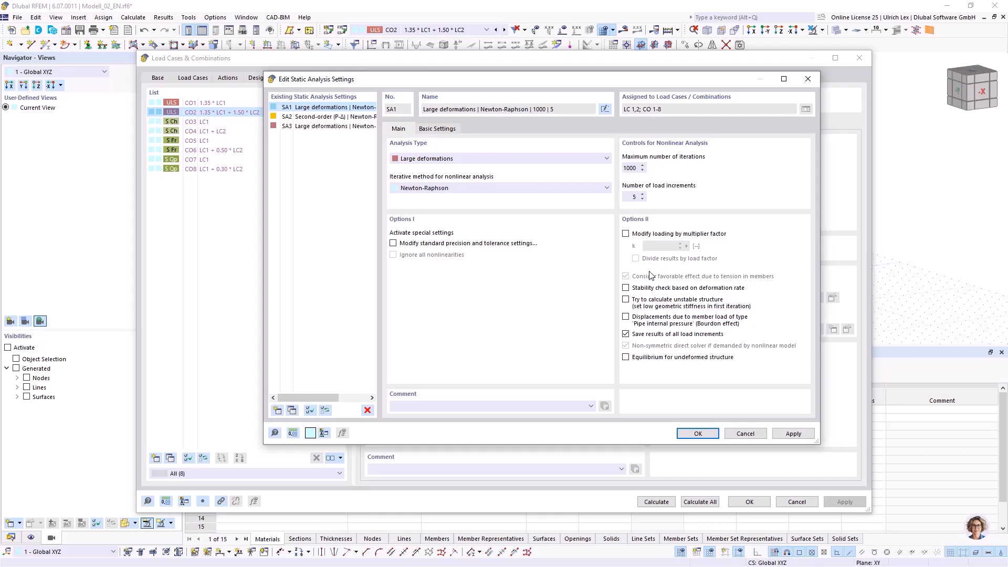
{"action": "left_click", "coordinate": [699, 433]}
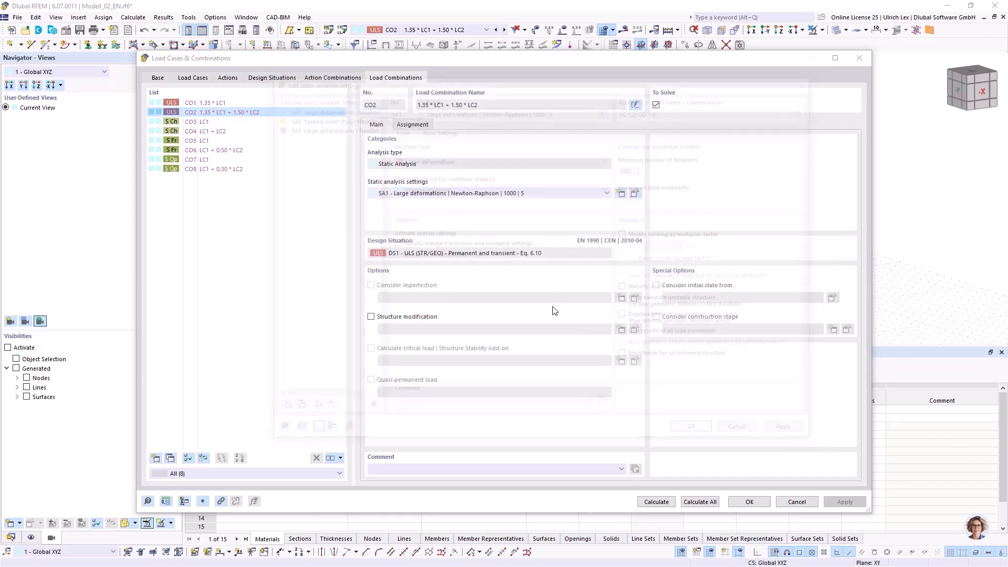
- Calculate load combination CO2 and reduce the height of the summary table to enlarge the model view
{"action": "left_click", "coordinate": [656, 502]}
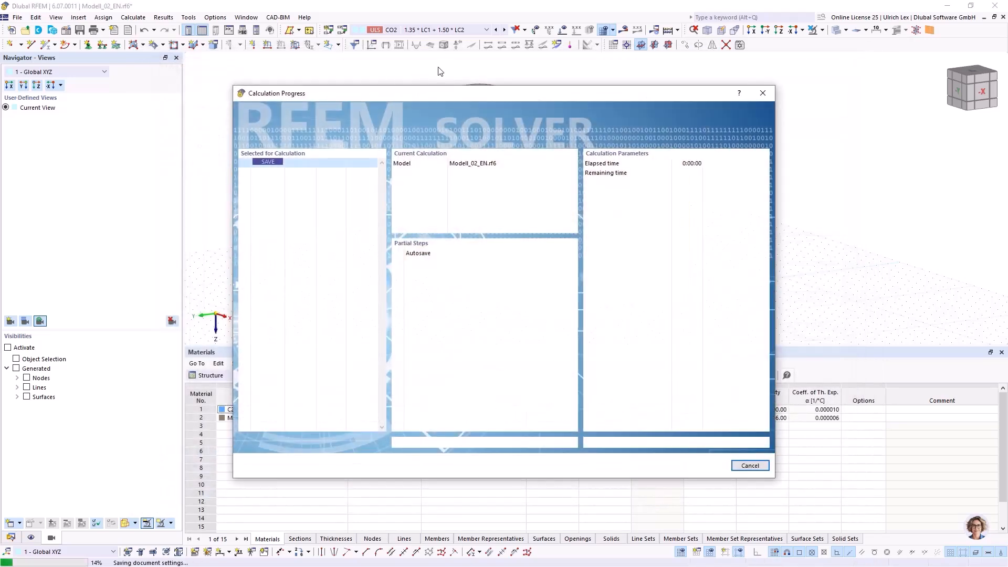
{"action": "left_click_drag", "start_coordinate": [495, 96], "coordinate": [512, 74]}
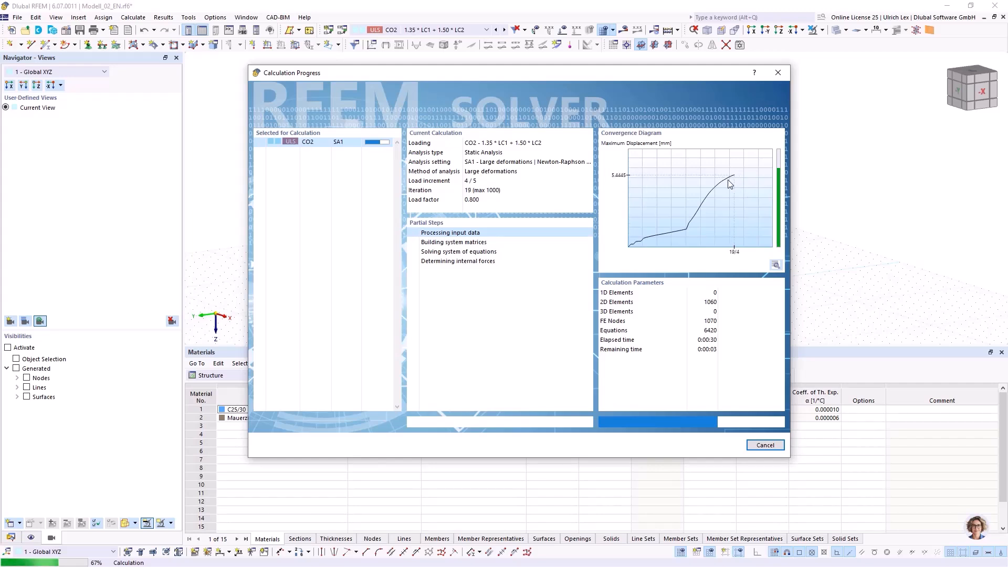
{"action": "left_click_drag", "start_coordinate": [679, 74], "coordinate": [729, 134]}
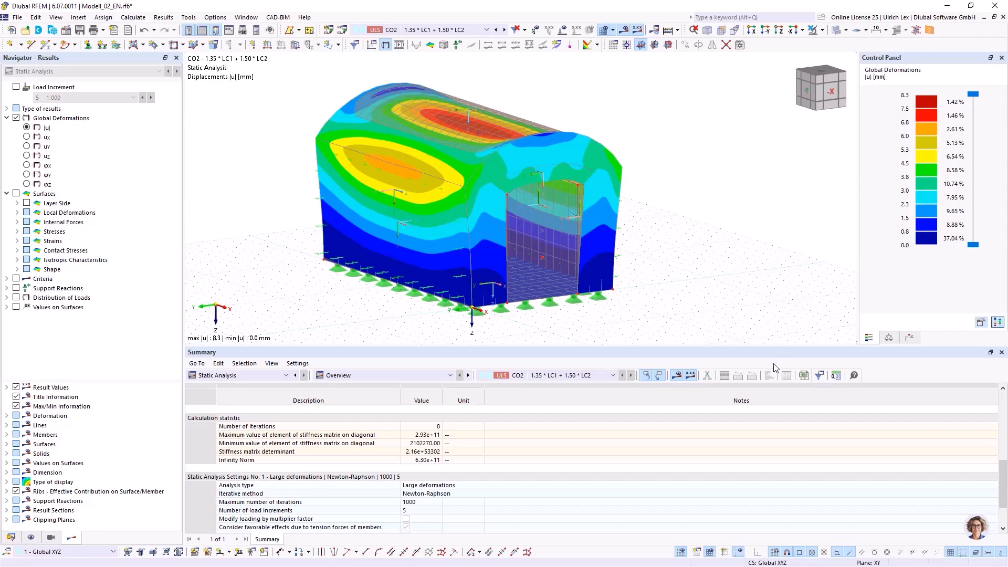
{"action": "left_click_drag", "start_coordinate": [782, 347], "coordinate": [775, 381]}
{"action": "mouse_move", "coordinate": [735, 260]}
{"action": "middle_mouse_down", "text": "ctrl"}
{"action": "mouse_move", "coordinate": [629, 278]}
{"action": "mouse_move", "coordinate": [733, 239]}
{"action": "mouse_move", "coordinate": [724, 260]}
{"action": "middle_mouse_up", "text": "ctrl"}
{"action": "scroll", "coordinate": [719, 234], "scroll_direction": "down", "scroll_amount": 1}
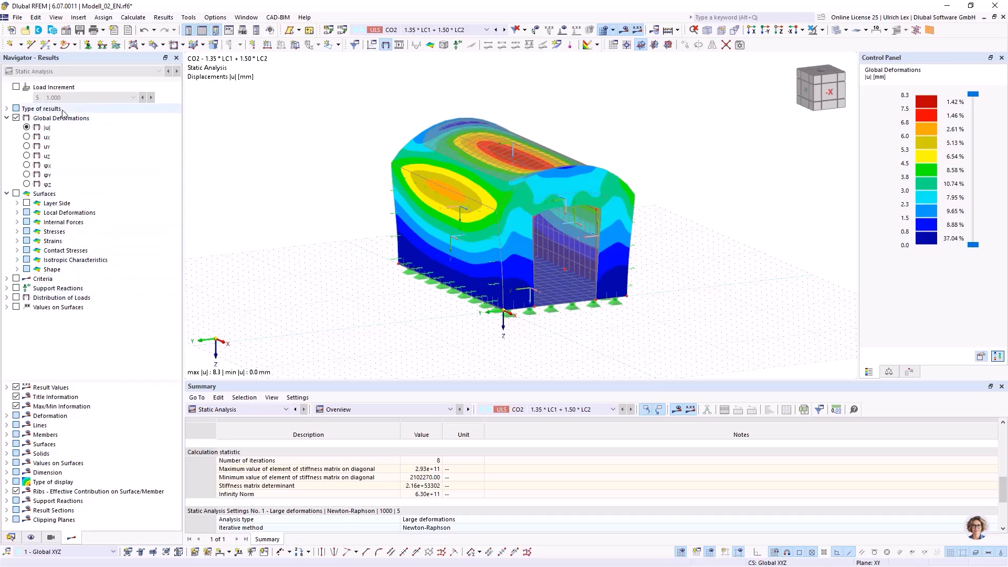
- Turn on the load increment display and view the global deformations at load factors 0.200, 0.600, 0.800 and 1.000
{"action": "left_click", "coordinate": [17, 87]}
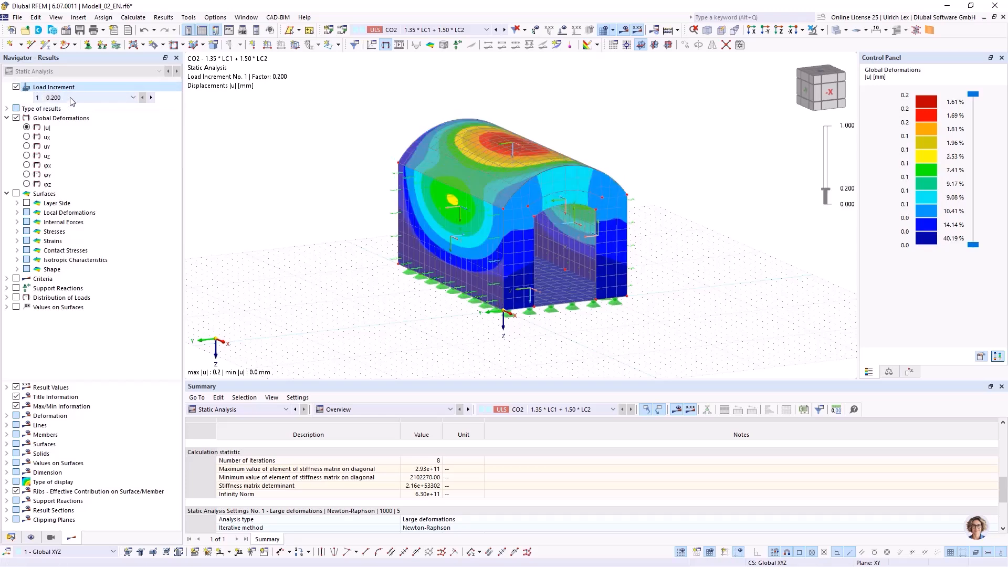
{"action": "left_click", "coordinate": [72, 98]}
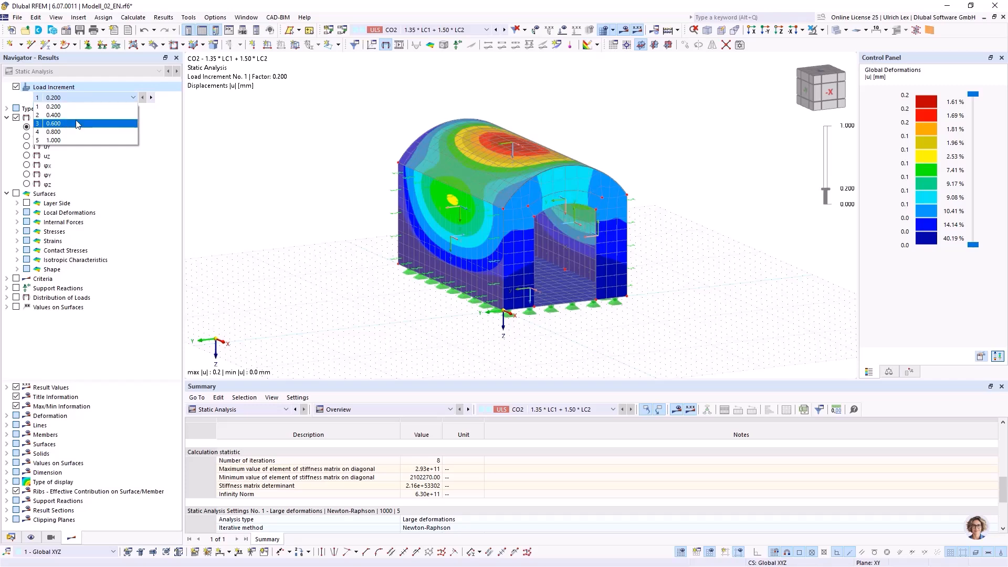
{"action": "left_click", "coordinate": [77, 124]}
{"action": "left_click", "coordinate": [90, 101]}
{"action": "left_click", "coordinate": [88, 135]}
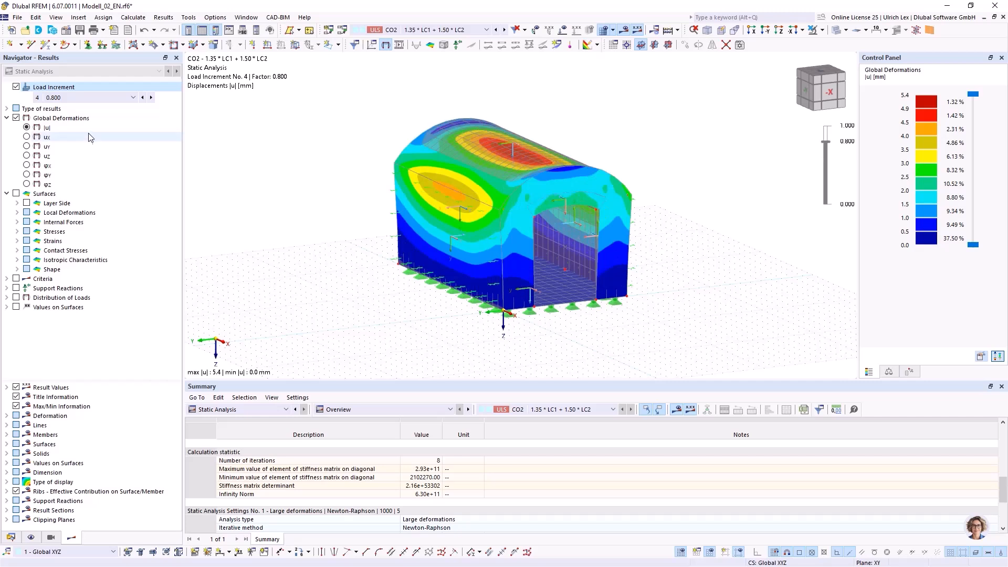
{"action": "left_click", "coordinate": [92, 97]}
{"action": "left_click", "coordinate": [93, 139]}
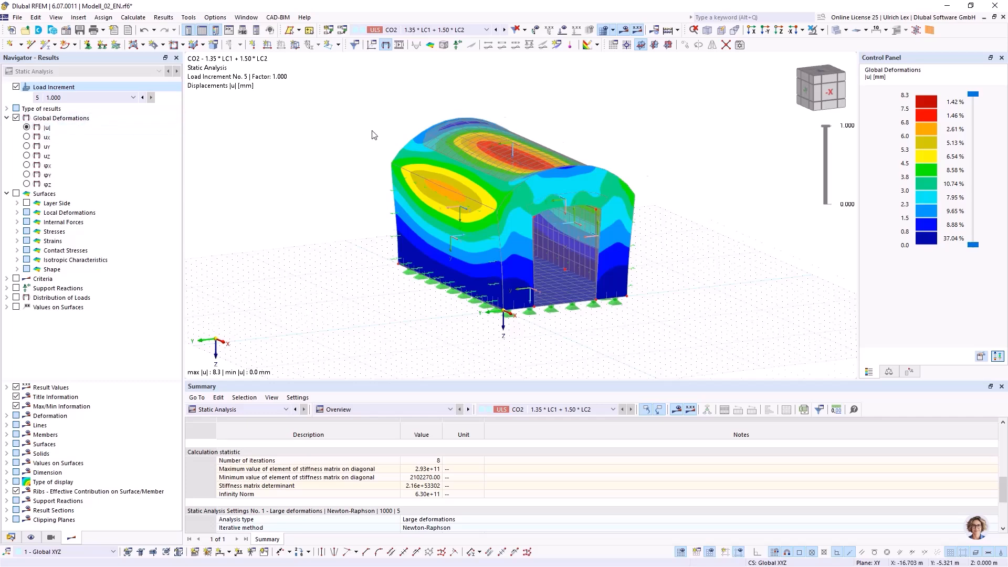
- Hide the FE mesh and view the deformed vaulted model at full load from several angles
{"action": "scroll", "coordinate": [373, 135], "scroll_direction": "up", "scroll_amount": 1}
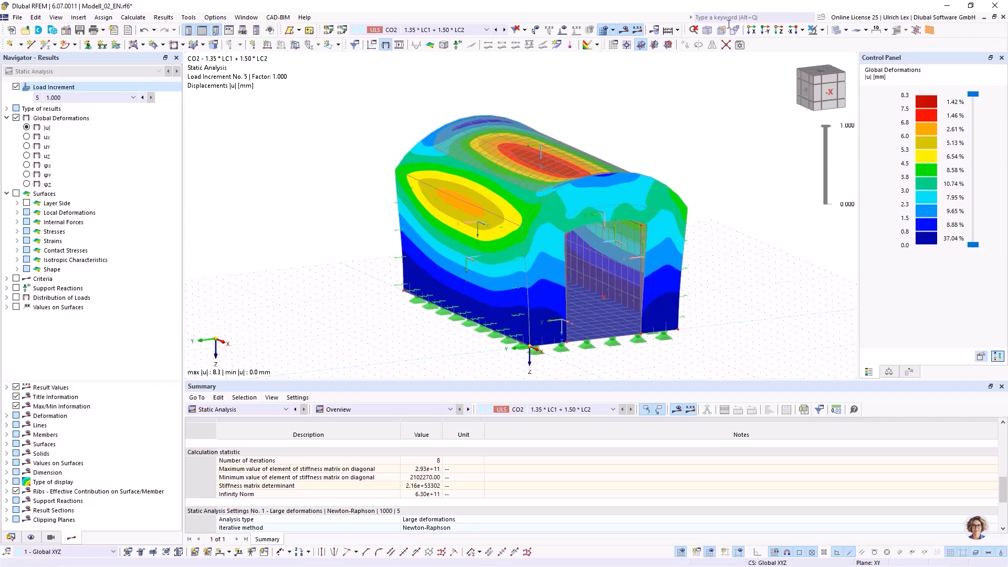
{"action": "left_click", "coordinate": [603, 31]}
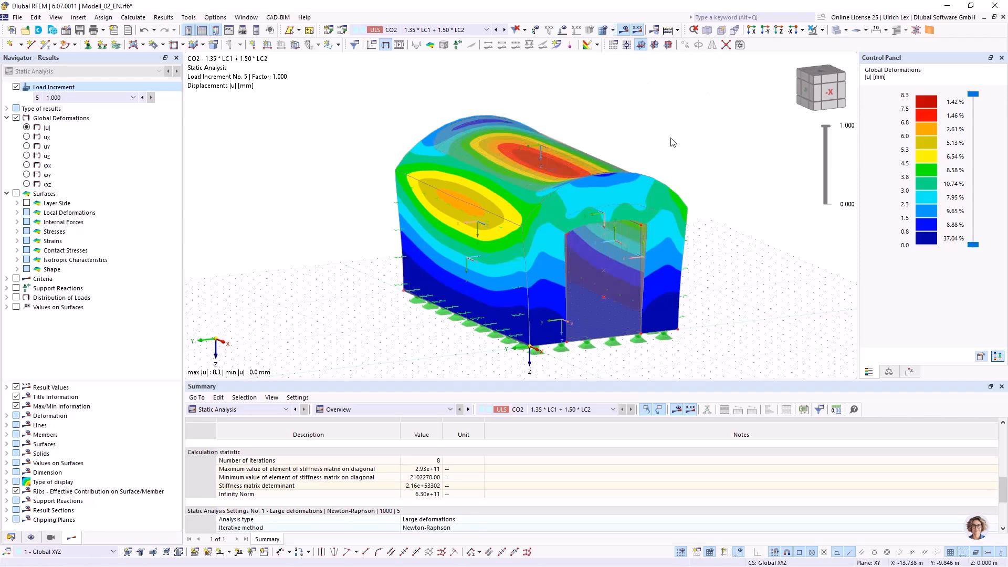
{"action": "middle_click_drag", "start_coordinate": [700, 196], "coordinate": [712, 190], "text": "ctrl"}
{"action": "right_click_drag", "start_coordinate": [713, 190], "coordinate": [723, 205]}
{"action": "left_click", "coordinate": [314, 129]}
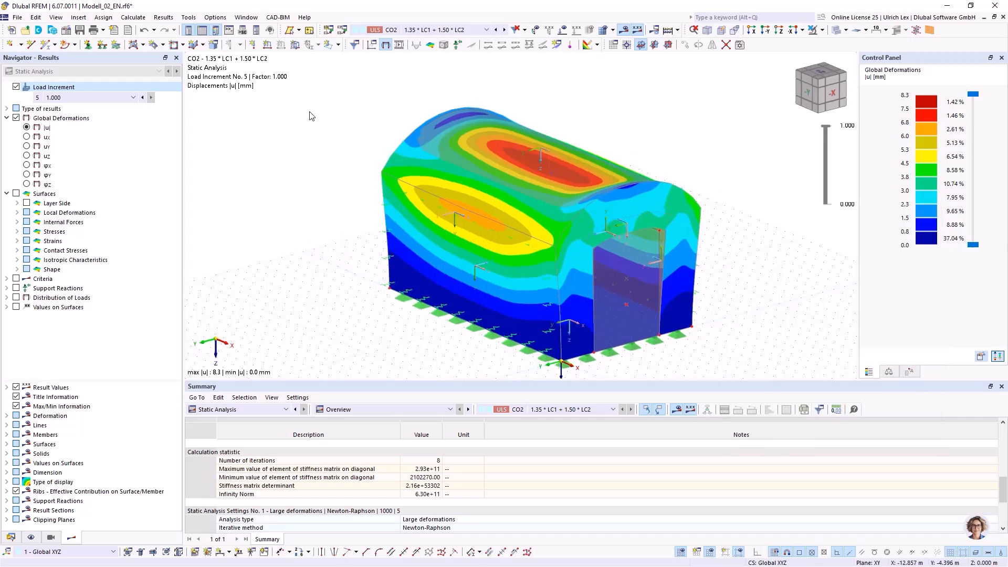
{"action": "scroll", "coordinate": [311, 108], "scroll_direction": "down", "scroll_amount": 2}
{"action": "middle_click_drag", "start_coordinate": [666, 219], "coordinate": [640, 209], "text": "ctrl"}
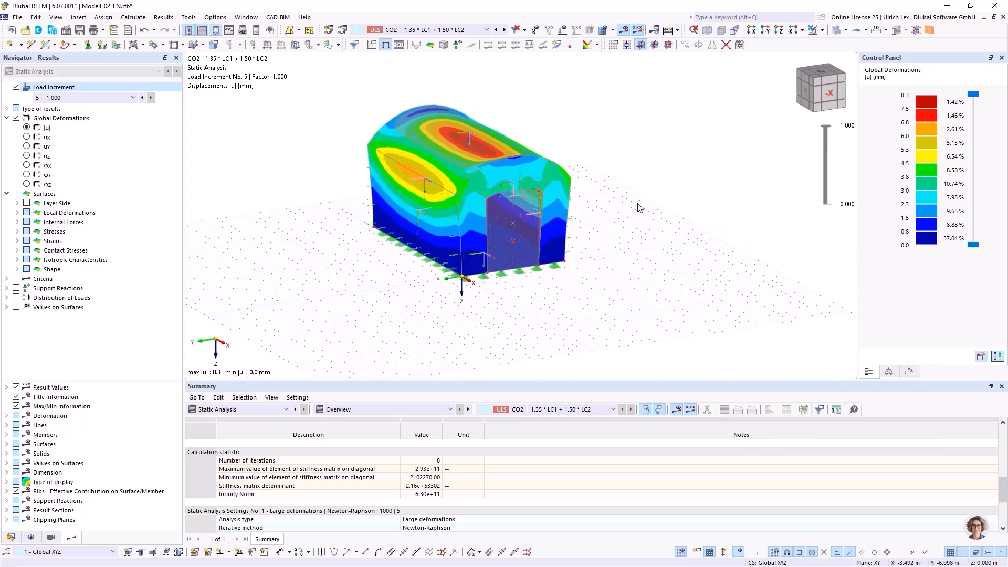
- Create an inverted Offset XYZ clipping plane with its origin at X -2.500, Y 0.000, Z 0.000 m and set it active
{"action": "left_click", "coordinate": [10, 537]}
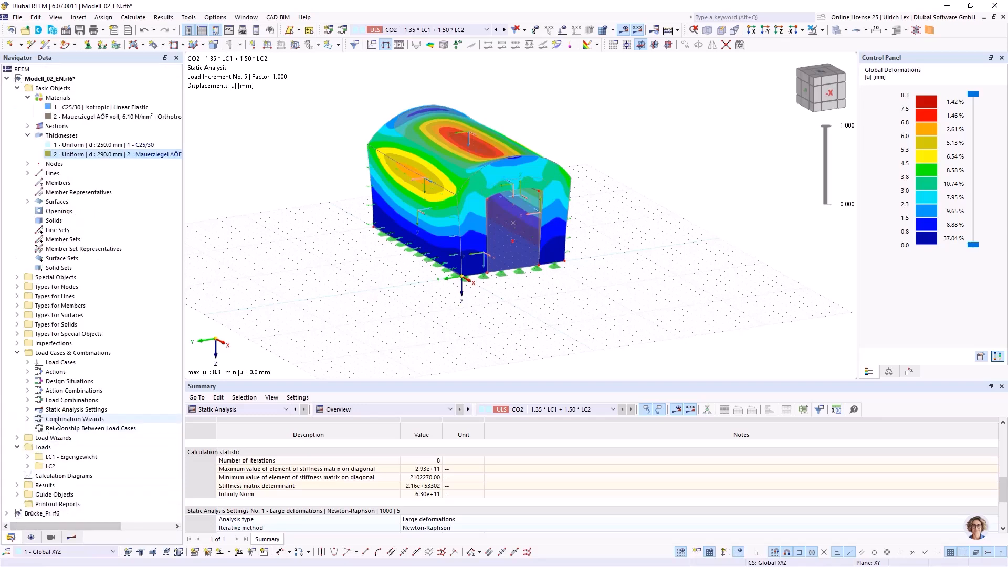
{"action": "left_click", "coordinate": [18, 495]}
{"action": "scroll", "coordinate": [61, 441], "scroll_direction": "down", "scroll_amount": 3}
{"action": "scroll", "coordinate": [61, 444], "scroll_direction": "down", "scroll_amount": 1}
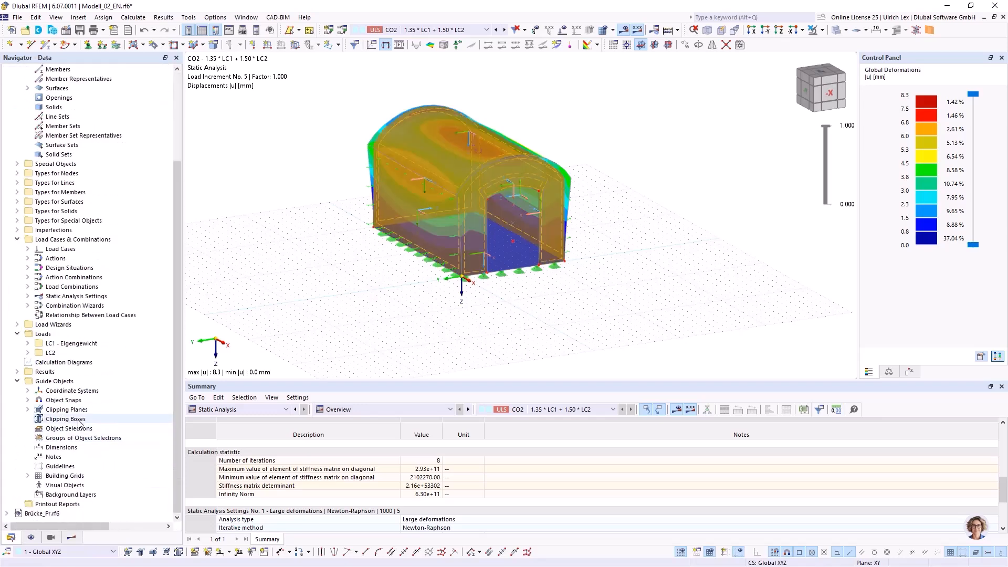
{"action": "left_click", "coordinate": [37, 410]}
{"action": "right_click", "coordinate": [43, 413]}
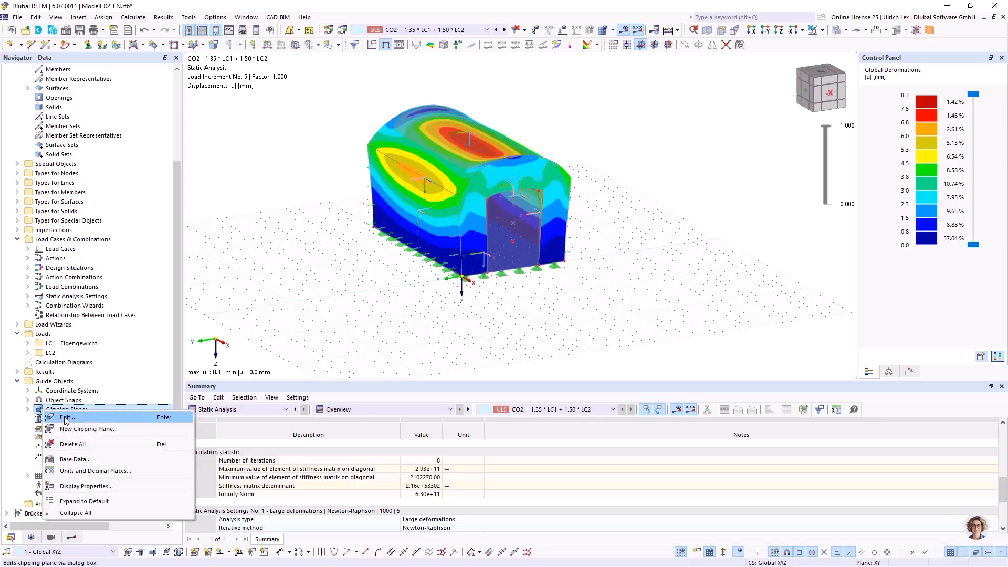
{"action": "left_click", "coordinate": [108, 431]}
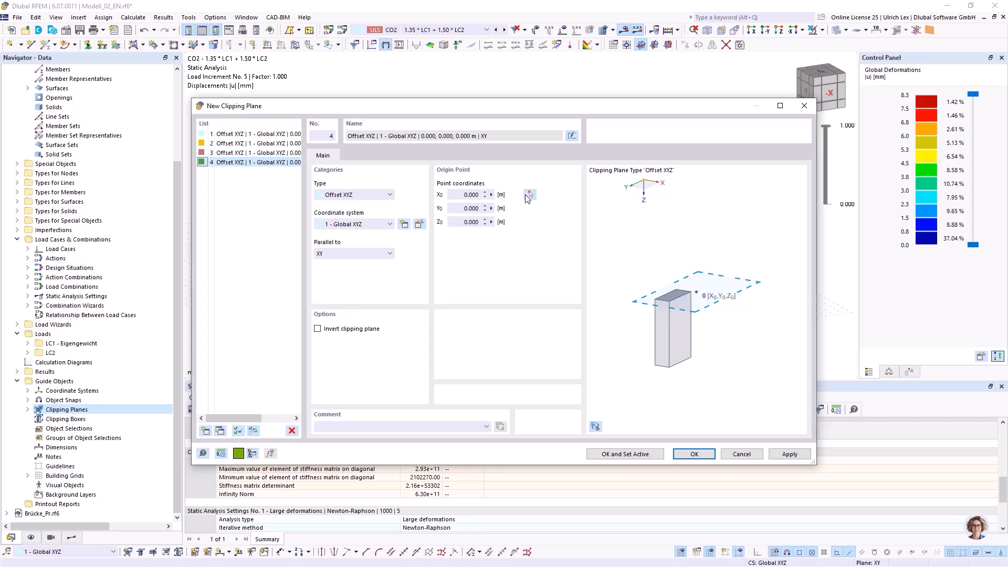
{"action": "left_click", "coordinate": [528, 195]}
{"action": "scroll", "coordinate": [446, 265], "scroll_direction": "up", "scroll_amount": 3}
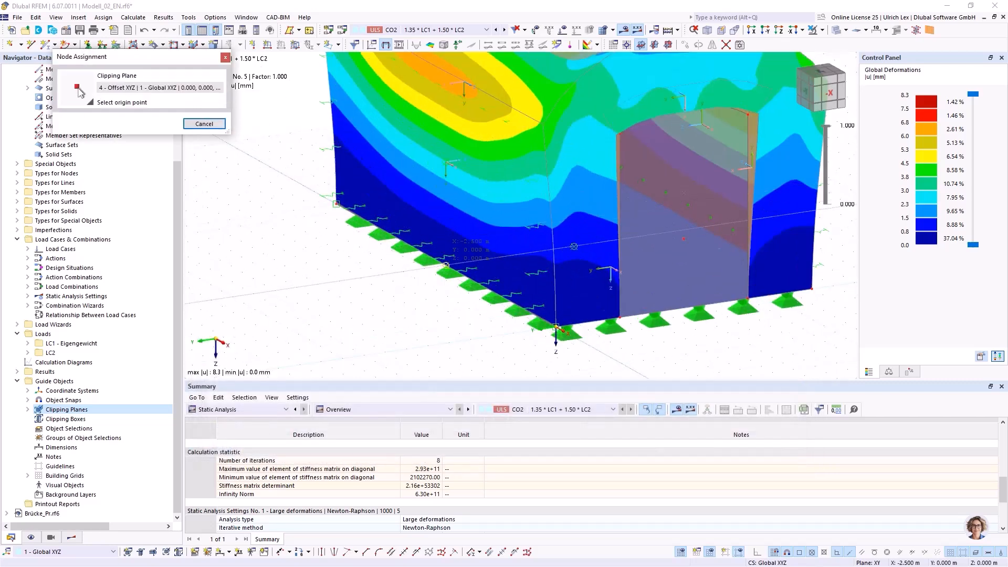
{"action": "left_click", "coordinate": [446, 265]}
{"action": "left_click", "coordinate": [318, 329]}
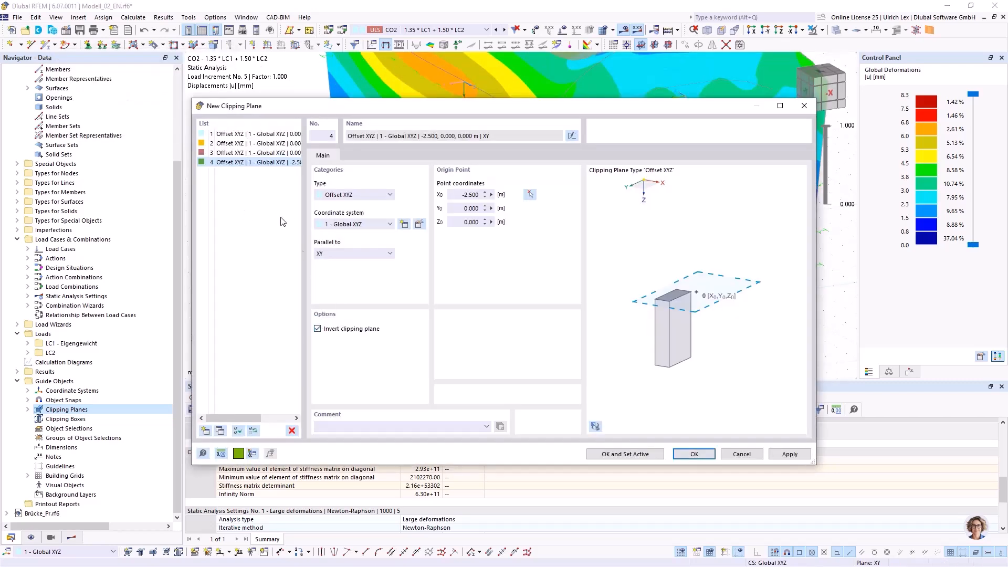
{"action": "left_click", "coordinate": [659, 455]}
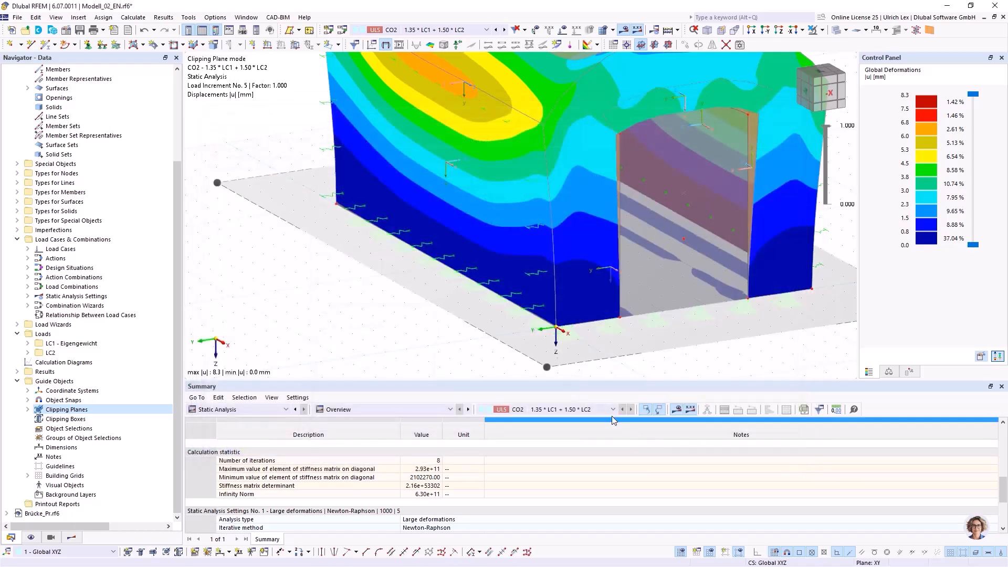
- Set the active clipping plane parallel to YZ so that it cuts vertically across the vault
{"action": "double_click", "coordinate": [509, 353]}
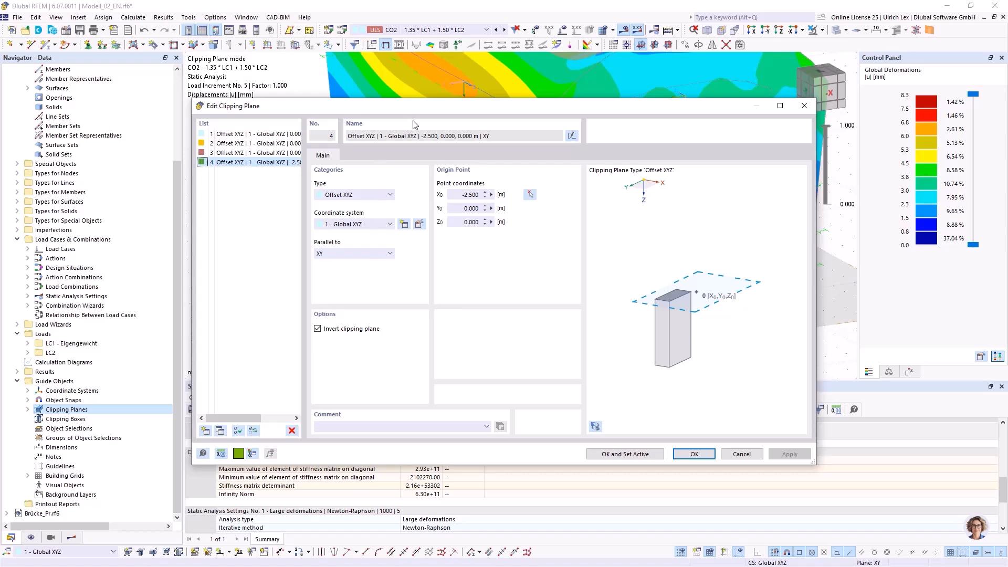
{"action": "left_click_drag", "start_coordinate": [437, 105], "coordinate": [528, 99]}
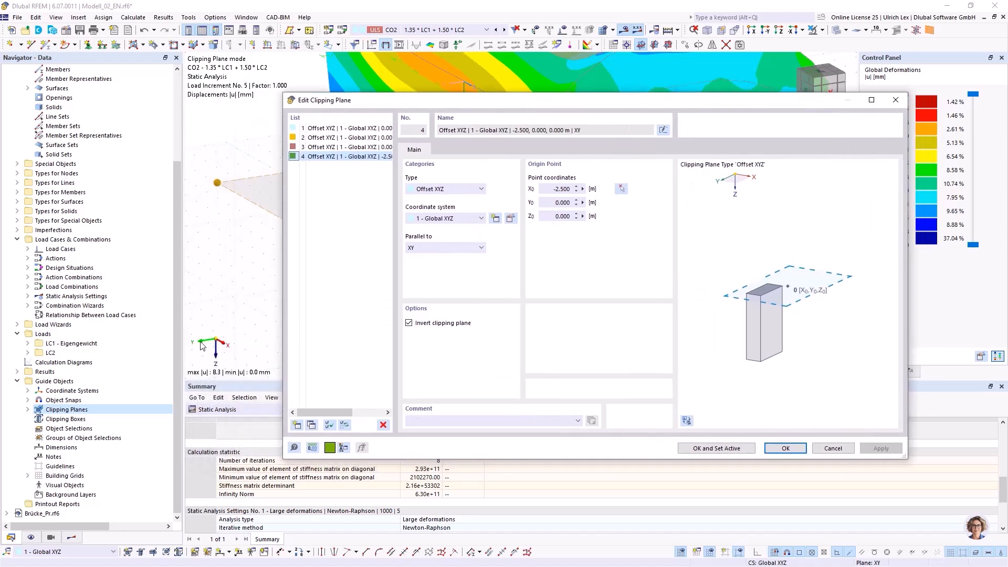
{"action": "left_click", "coordinate": [442, 249]}
{"action": "left_click", "coordinate": [448, 265]}
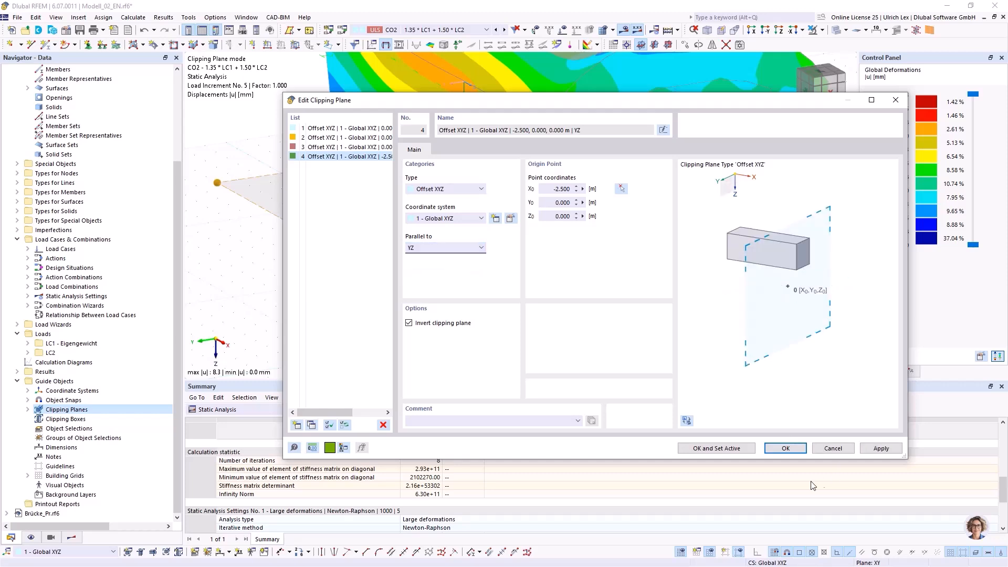
{"action": "left_click", "coordinate": [801, 451]}
{"action": "scroll", "coordinate": [336, 221], "scroll_direction": "down", "scroll_amount": 3}
{"action": "mouse_move", "coordinate": [330, 220]}
{"action": "middle_mouse_down", "text": "ctrl"}
{"action": "mouse_move", "coordinate": [323, 215]}
{"action": "mouse_move", "coordinate": [338, 220]}
{"action": "middle_mouse_up", "text": "ctrl"}
{"action": "right_click", "coordinate": [338, 221]}
{"action": "key", "text": "Escape"}
- Turn off the display of clipped areas and view the deformations at the cut through the vault
{"action": "left_click", "coordinate": [31, 537]}
{"action": "scroll", "coordinate": [58, 388], "scroll_direction": "down", "scroll_amount": 2}
{"action": "scroll", "coordinate": [55, 393], "scroll_direction": "down", "scroll_amount": 2}
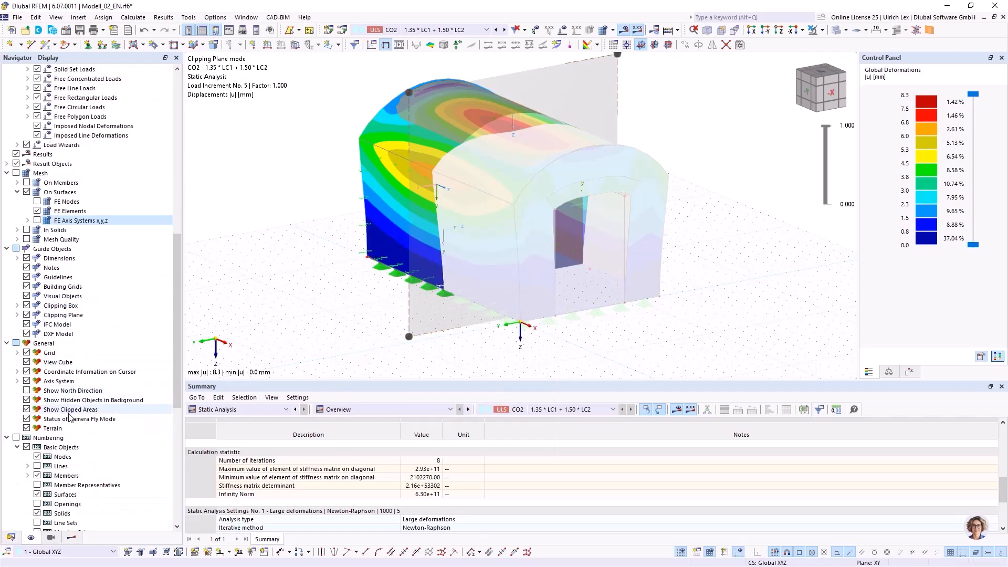
{"action": "left_click", "coordinate": [26, 410]}
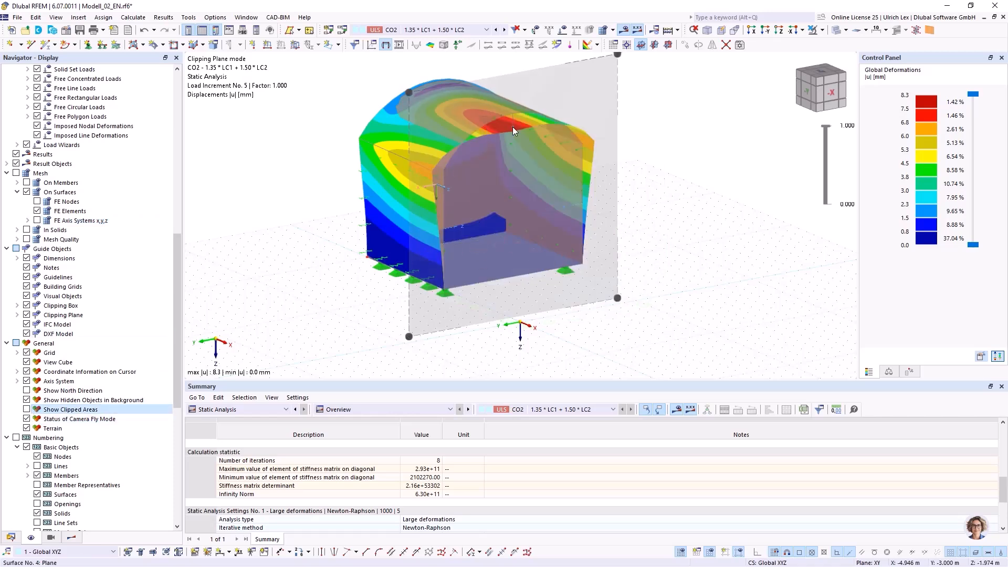
{"action": "scroll", "coordinate": [512, 127], "scroll_direction": "up", "scroll_amount": 1}
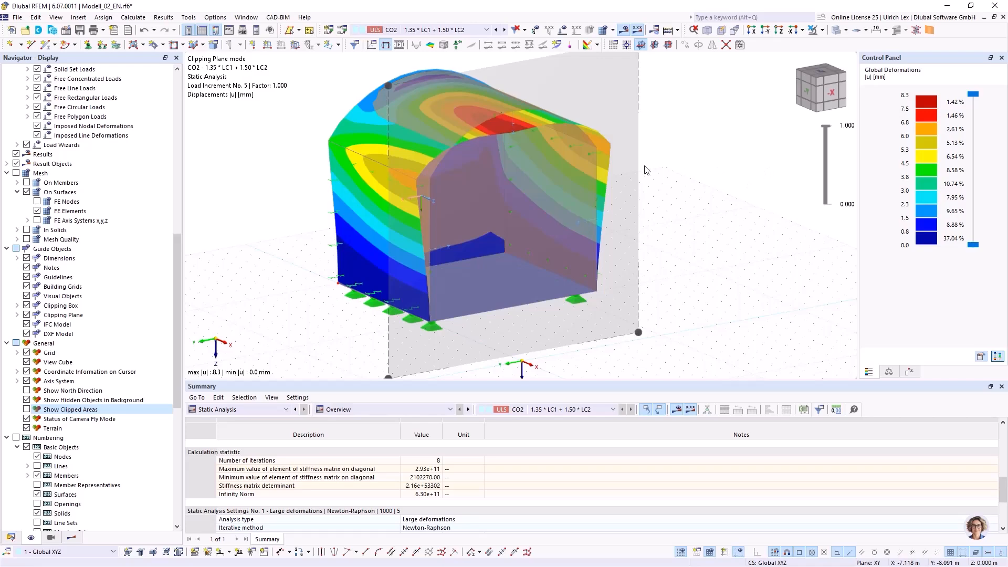
{"action": "mouse_move", "coordinate": [755, 231]}
{"action": "middle_mouse_down", "text": "ctrl"}
{"action": "mouse_move", "coordinate": [695, 203]}
{"action": "mouse_move", "coordinate": [781, 184]}
{"action": "mouse_move", "coordinate": [722, 182]}
{"action": "mouse_move", "coordinate": [765, 226]}
{"action": "middle_mouse_up", "text": "ctrl"}
{"action": "right_click", "coordinate": [766, 233]}
{"action": "left_click", "coordinate": [719, 226]}
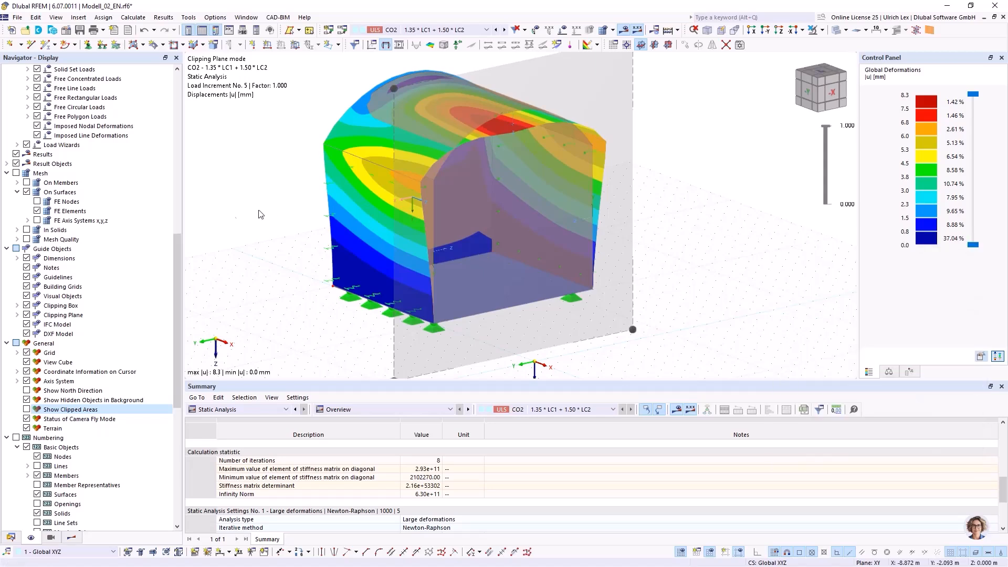
- Create a new printout report with the preselected report items, then save and show it
{"action": "left_click", "coordinate": [11, 537]}
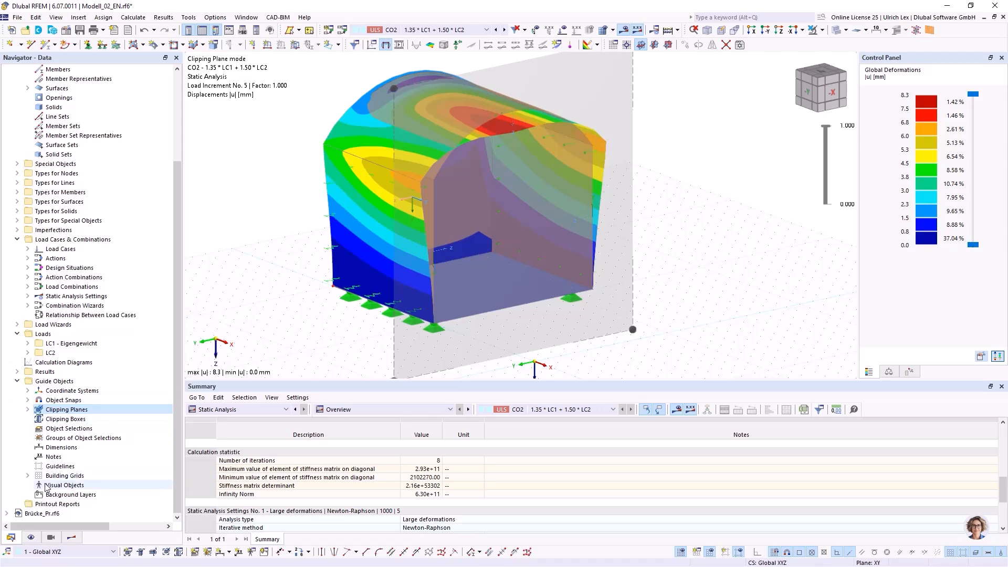
{"action": "right_click", "coordinate": [49, 505]}
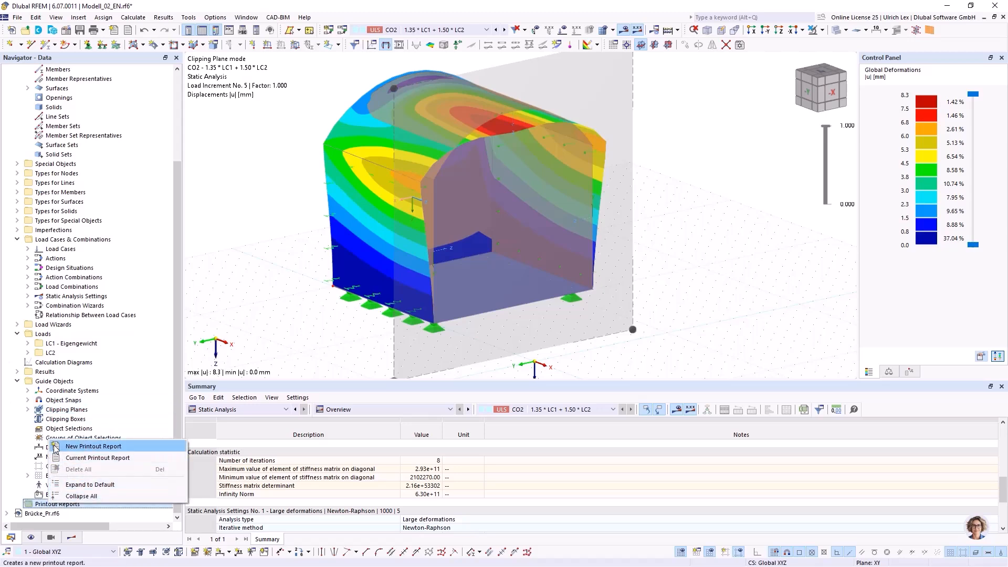
{"action": "left_click", "coordinate": [112, 447]}
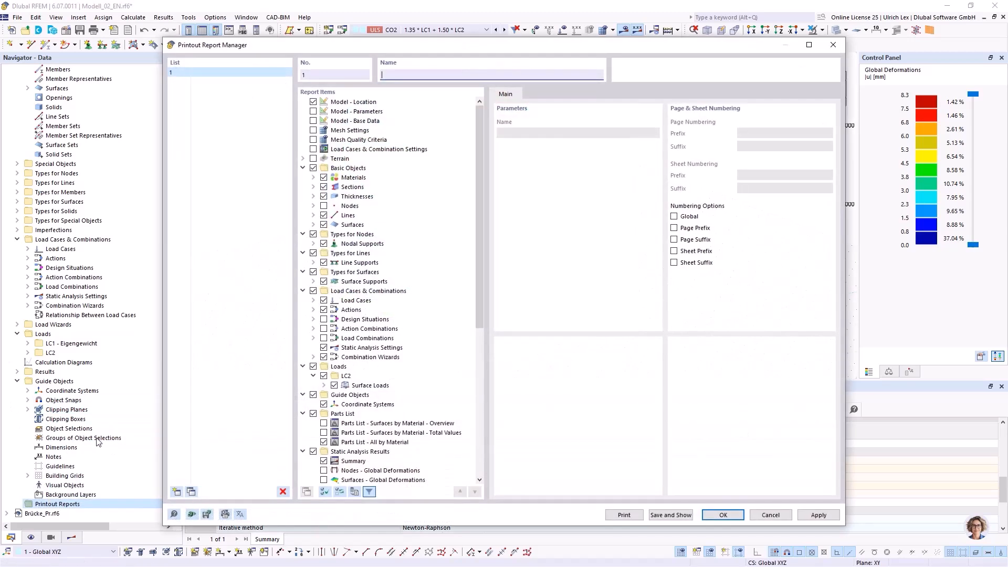
{"action": "left_click_drag", "start_coordinate": [566, 45], "coordinate": [569, 31]}
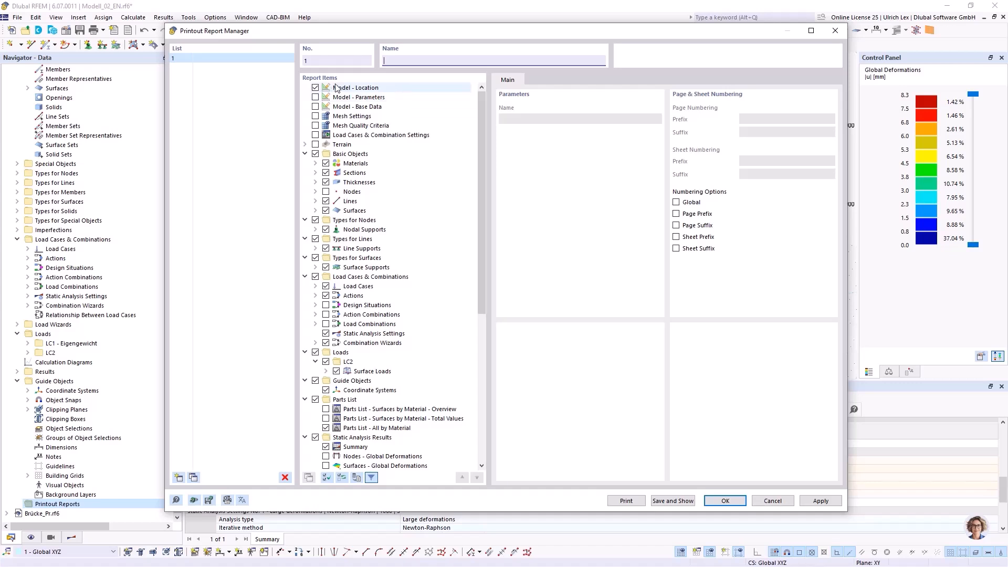
{"action": "left_click_drag", "start_coordinate": [420, 33], "coordinate": [431, 31]}
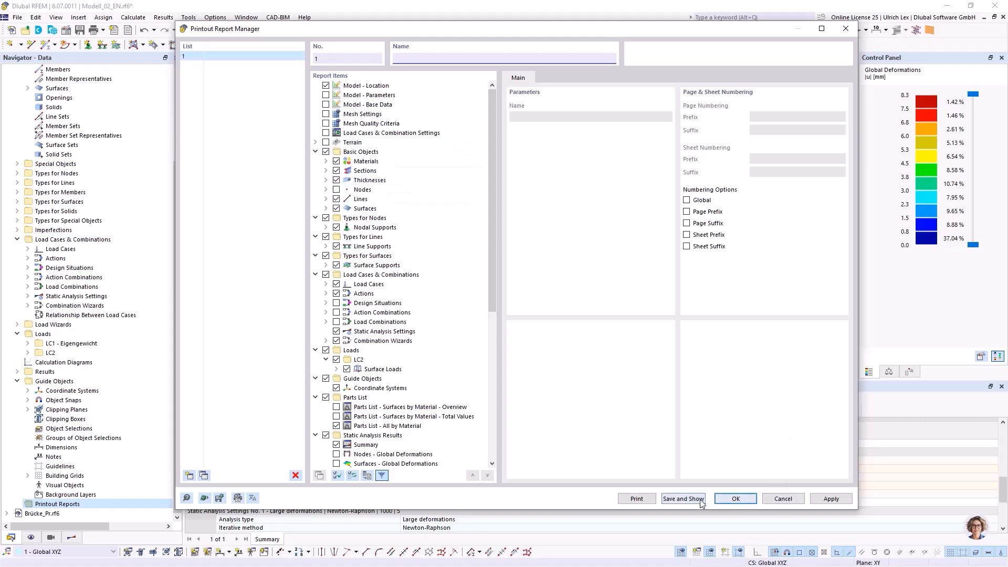
{"action": "left_click", "coordinate": [683, 499]}
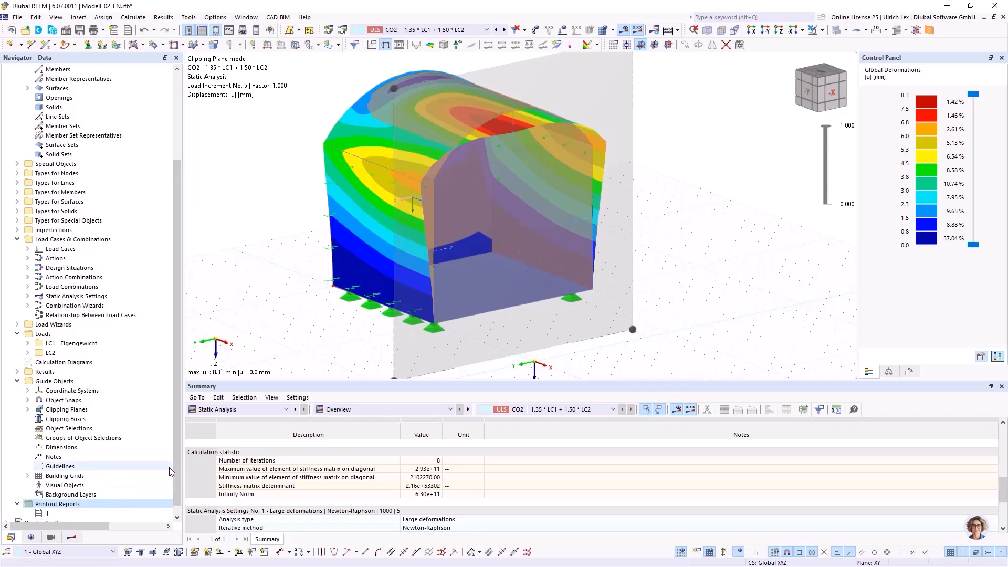
- Review the printout report pages from Basic Objects to the static analysis summary and close the report
{"action": "scroll", "coordinate": [342, 280], "scroll_direction": "down", "scroll_amount": 1}
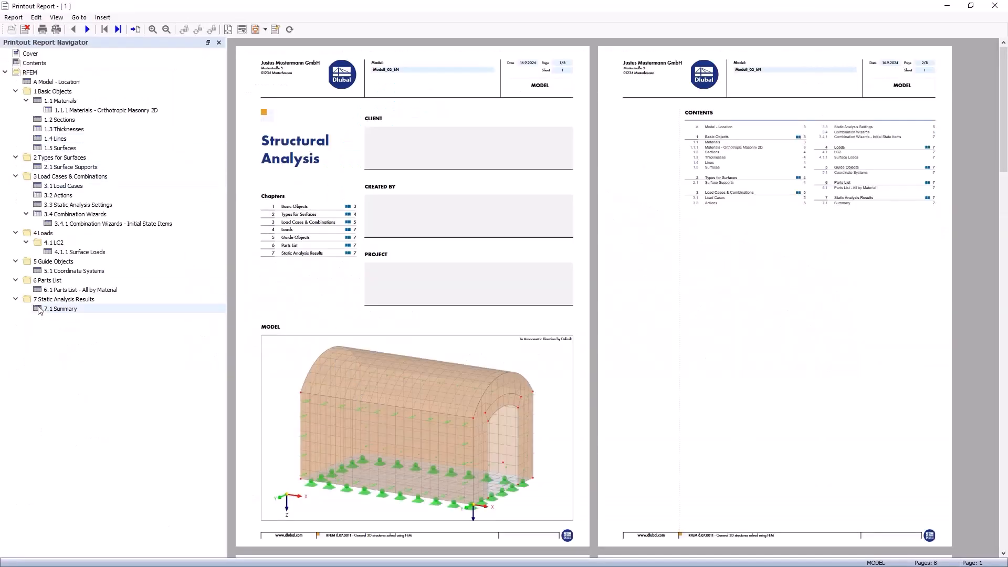
{"action": "left_click", "coordinate": [59, 93]}
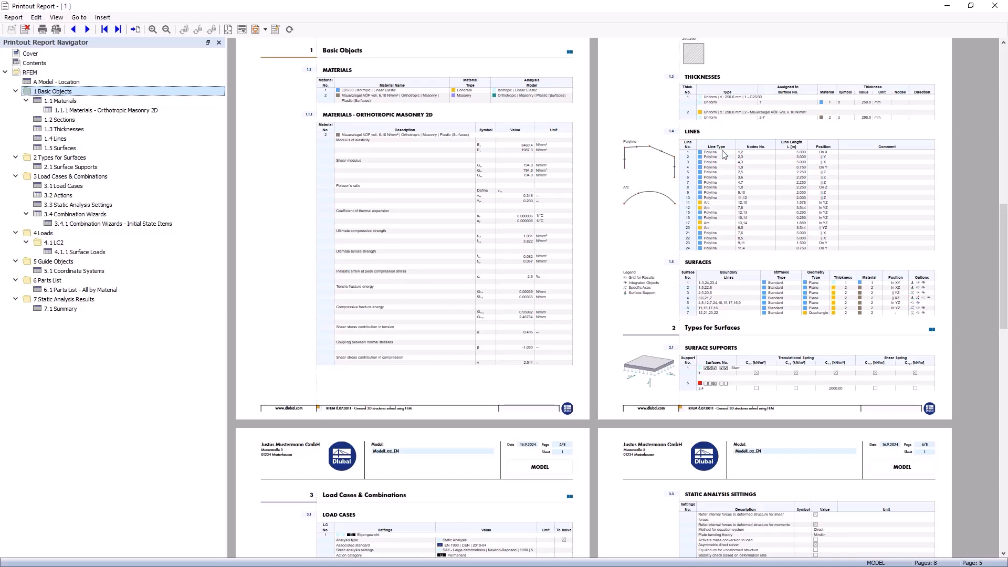
{"action": "scroll", "coordinate": [725, 154], "scroll_direction": "down", "scroll_amount": 10}
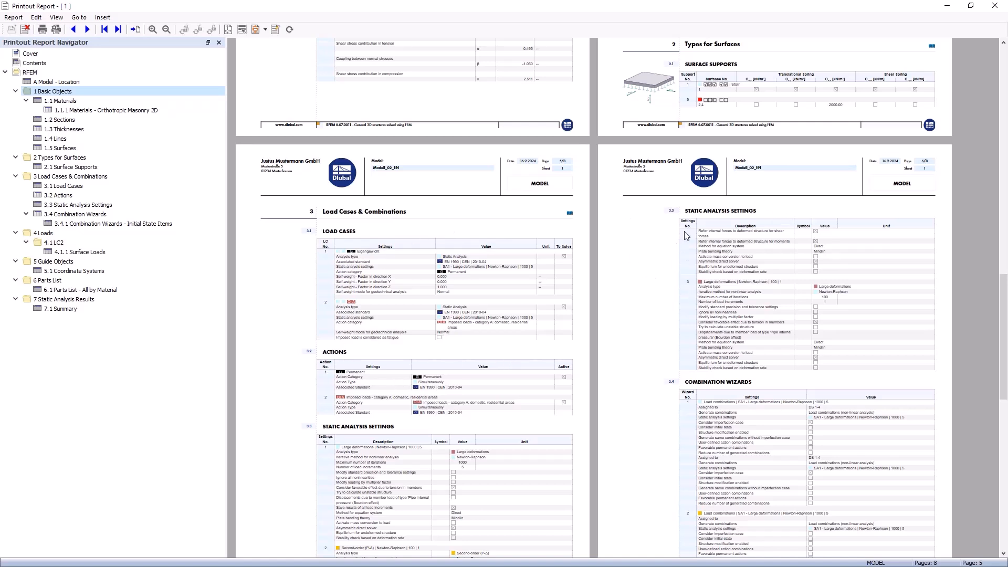
{"action": "scroll", "coordinate": [721, 292], "scroll_direction": "down", "scroll_amount": 12}
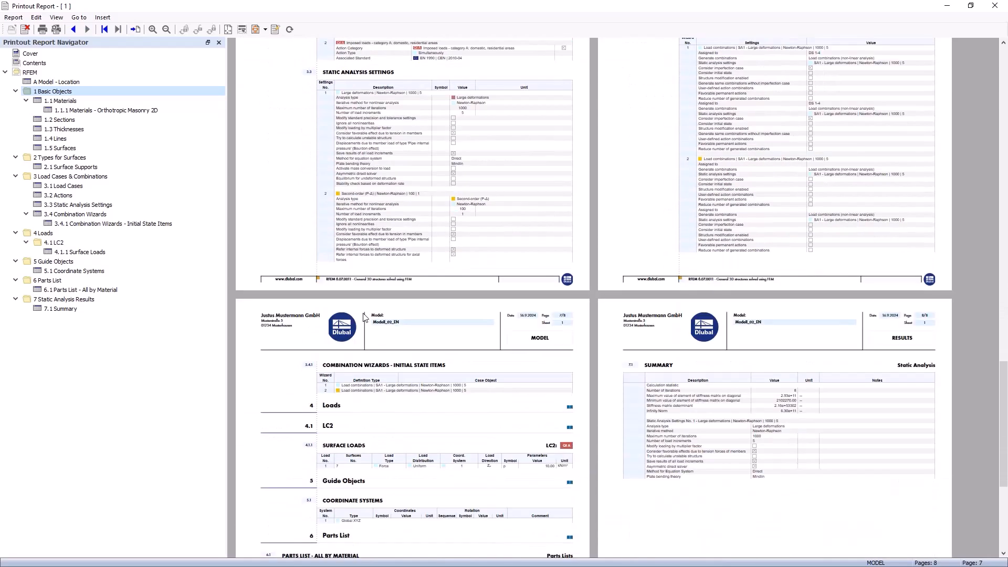
{"action": "scroll", "coordinate": [364, 317], "scroll_direction": "down", "scroll_amount": 7}
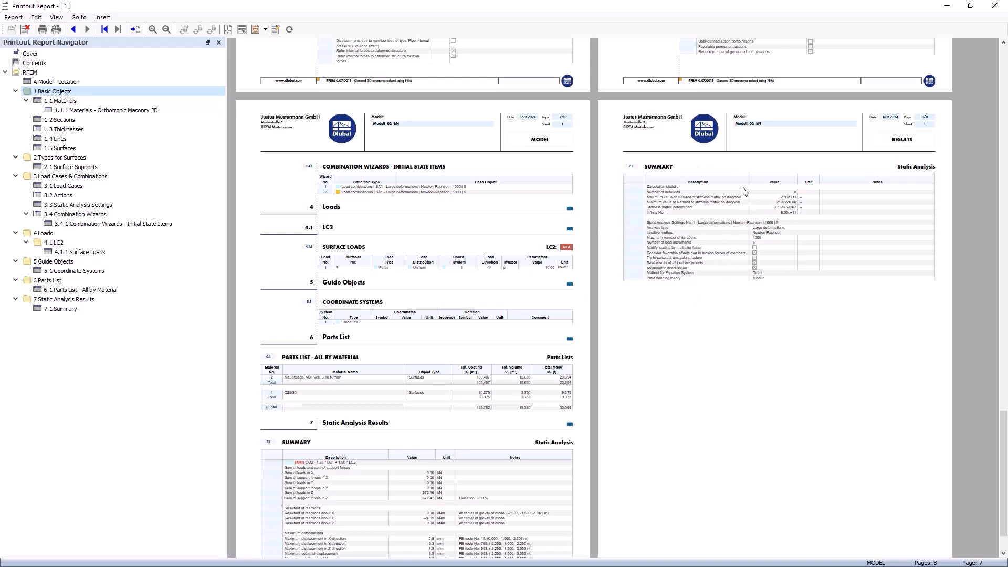
{"action": "scroll", "coordinate": [745, 194], "scroll_direction": "down", "scroll_amount": 2}
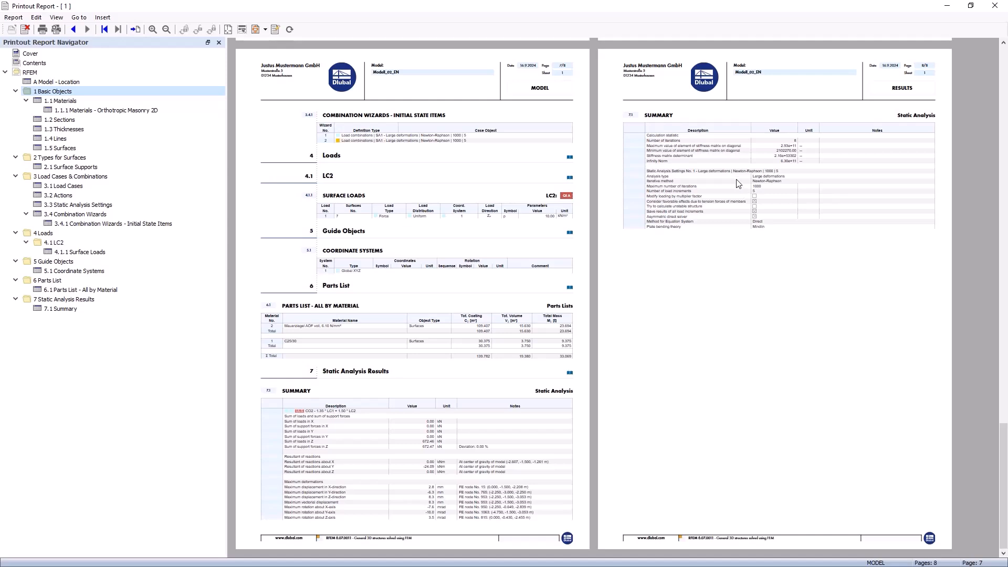
{"action": "left_click", "coordinate": [995, 7]}
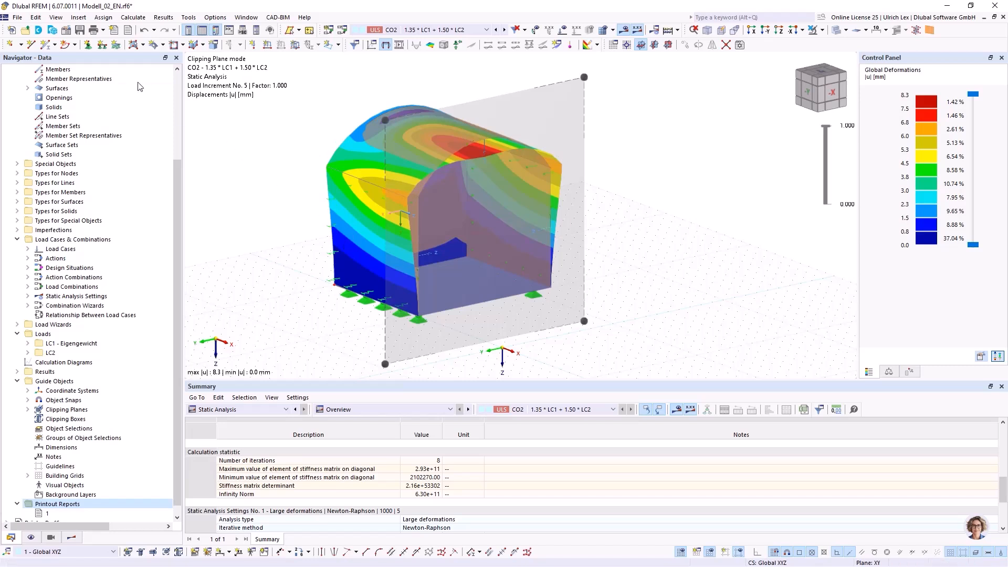
- Add the current clipped deformation view of CO2 to printout report 1, check its page and close the report
{"action": "left_click", "coordinate": [103, 30]}
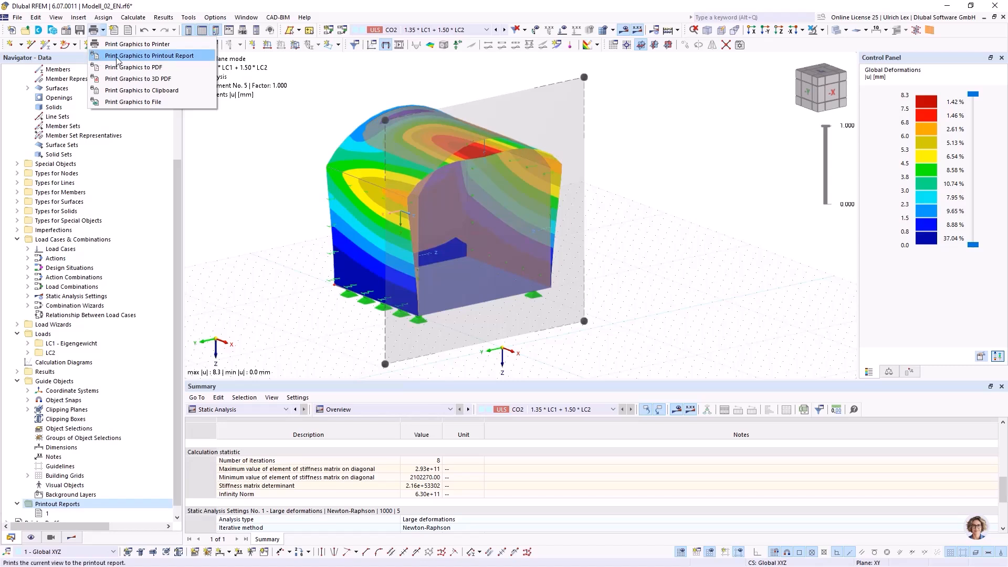
{"action": "left_click", "coordinate": [191, 58]}
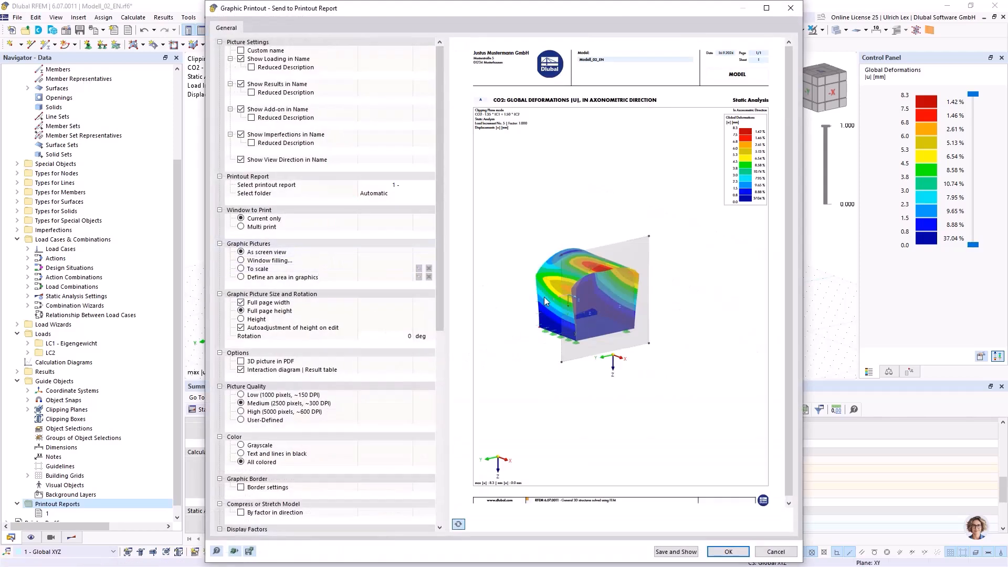
{"action": "left_click", "coordinate": [692, 553]}
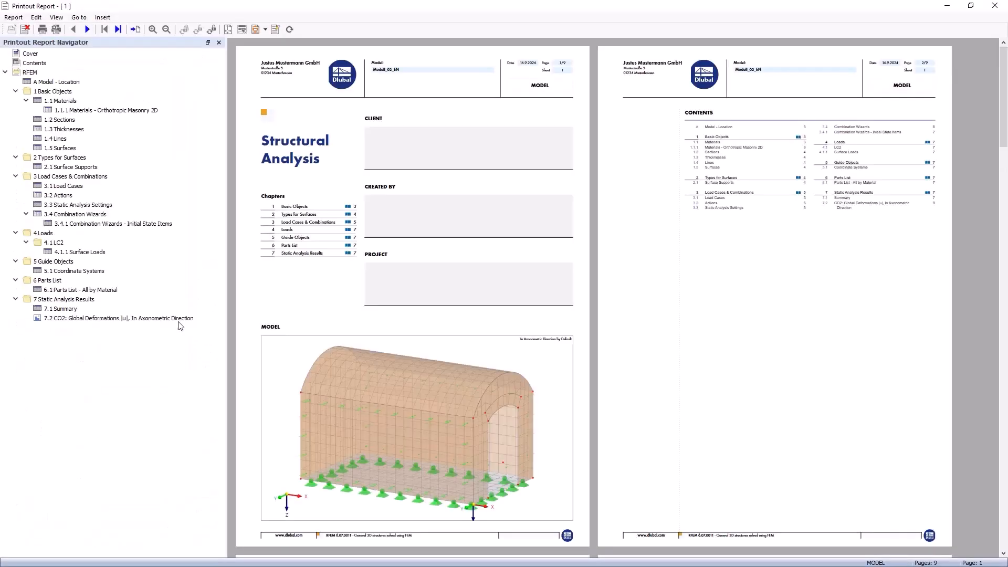
{"action": "left_click", "coordinate": [89, 319]}
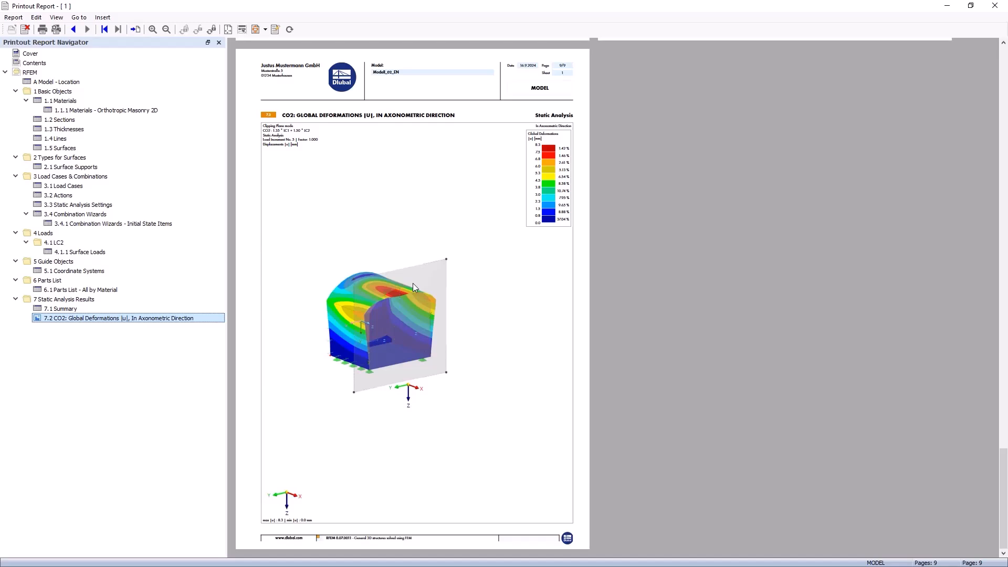
{"action": "left_click", "coordinate": [993, 6]}
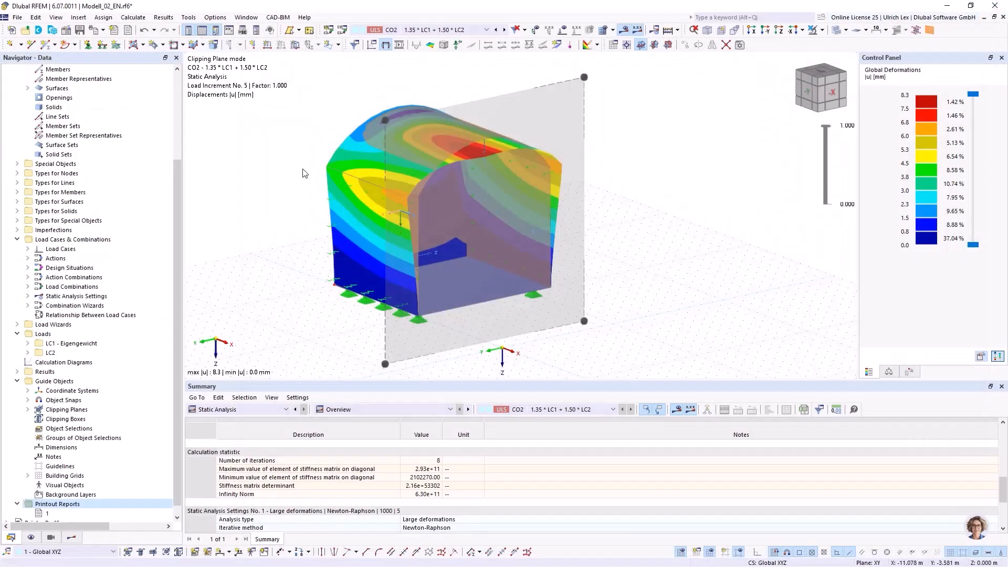
- Deactivate clipping plane 4, the one with the -2.500 offset, to show the whole vault
{"action": "scroll", "coordinate": [51, 495], "scroll_direction": "down", "scroll_amount": 1}
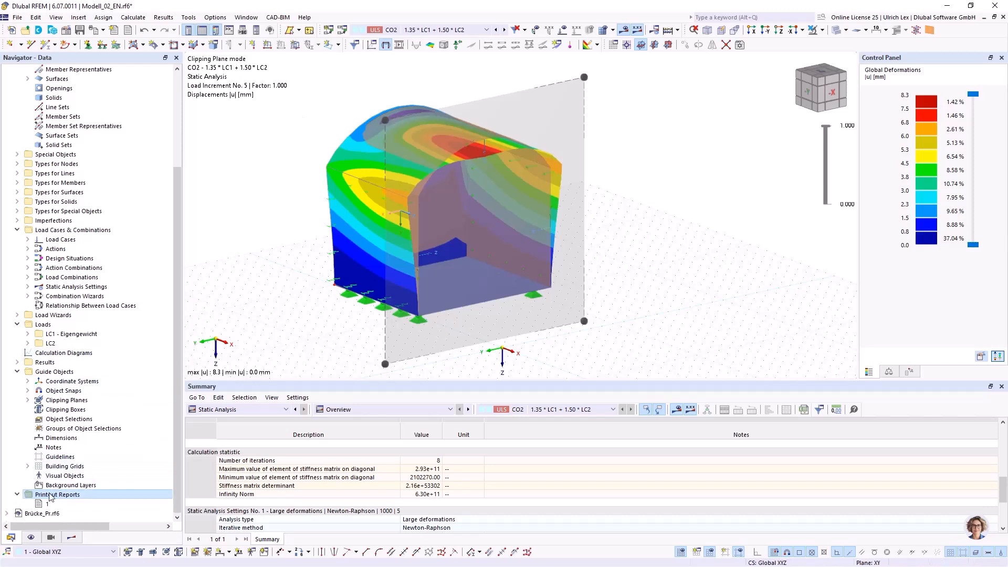
{"action": "left_click", "coordinate": [27, 400]}
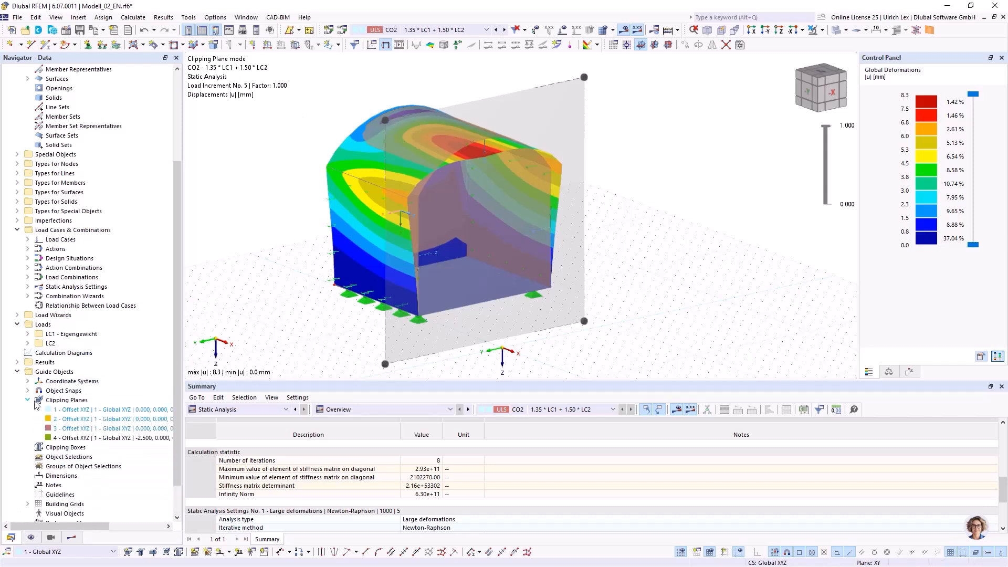
{"action": "right_click", "coordinate": [77, 438]}
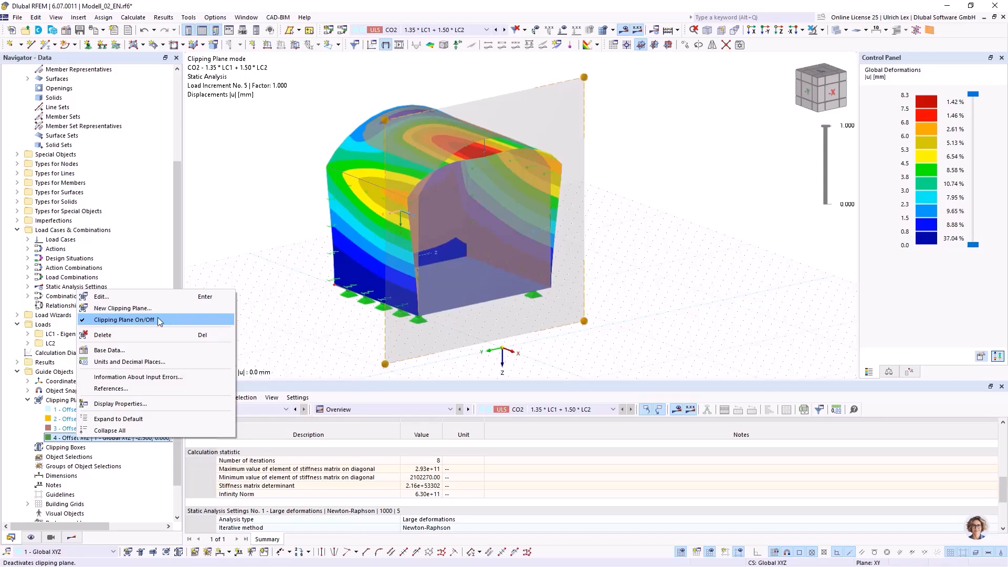
{"action": "left_click", "coordinate": [121, 321]}
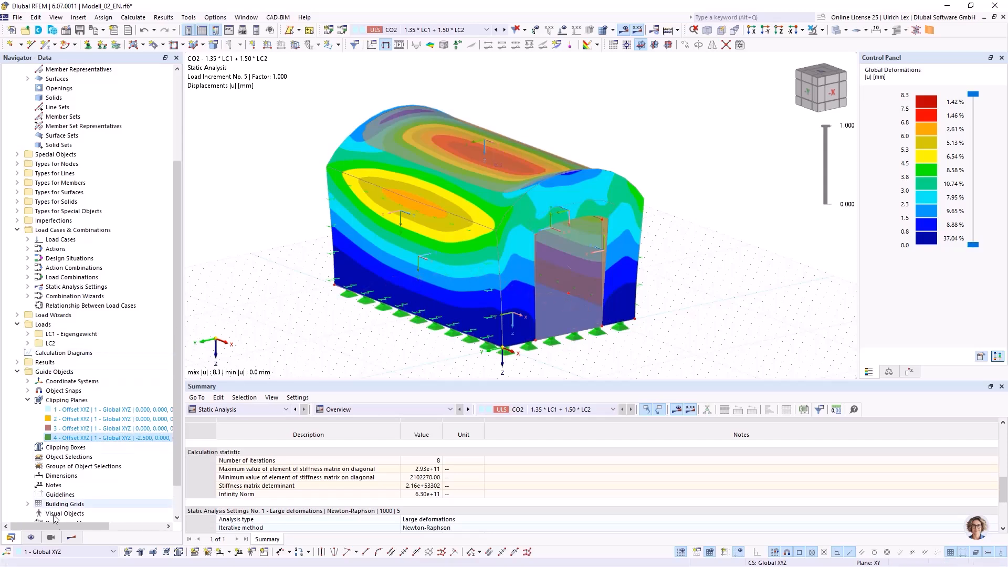
- Display the basic total strain εy,- on the surfaces and view the vault from its door side
{"action": "left_click", "coordinate": [72, 537]}
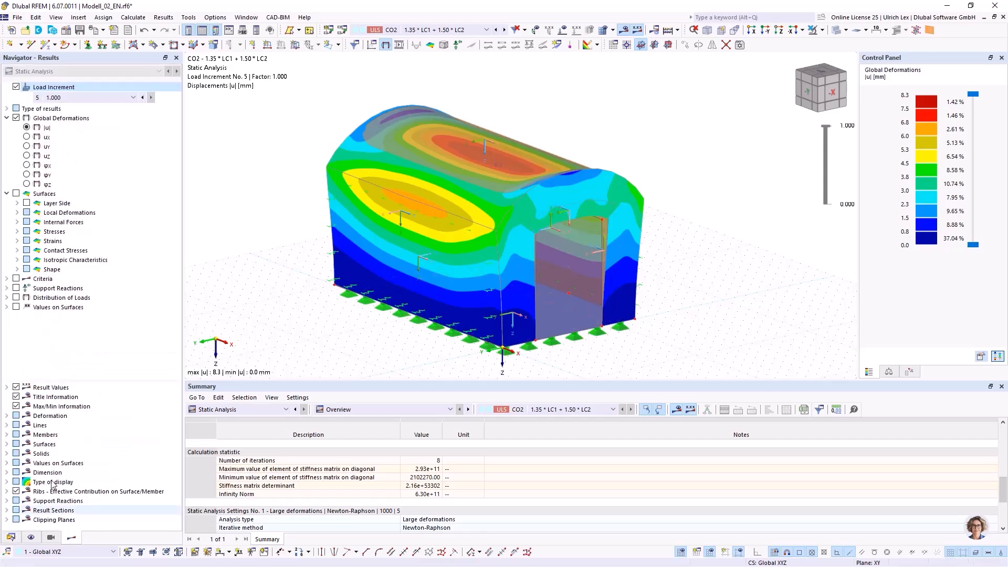
{"action": "left_click", "coordinate": [16, 241]}
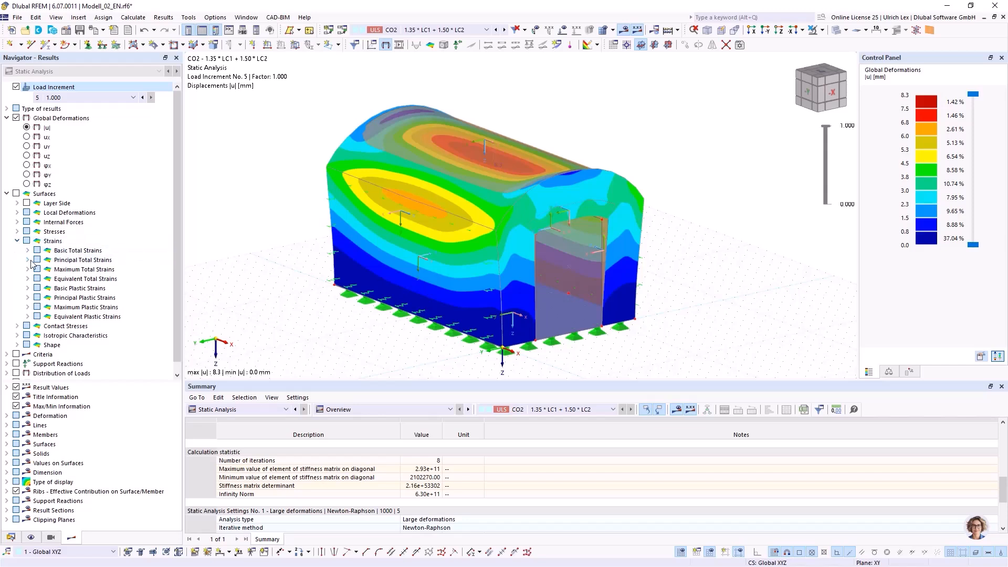
{"action": "left_click", "coordinate": [28, 260]}
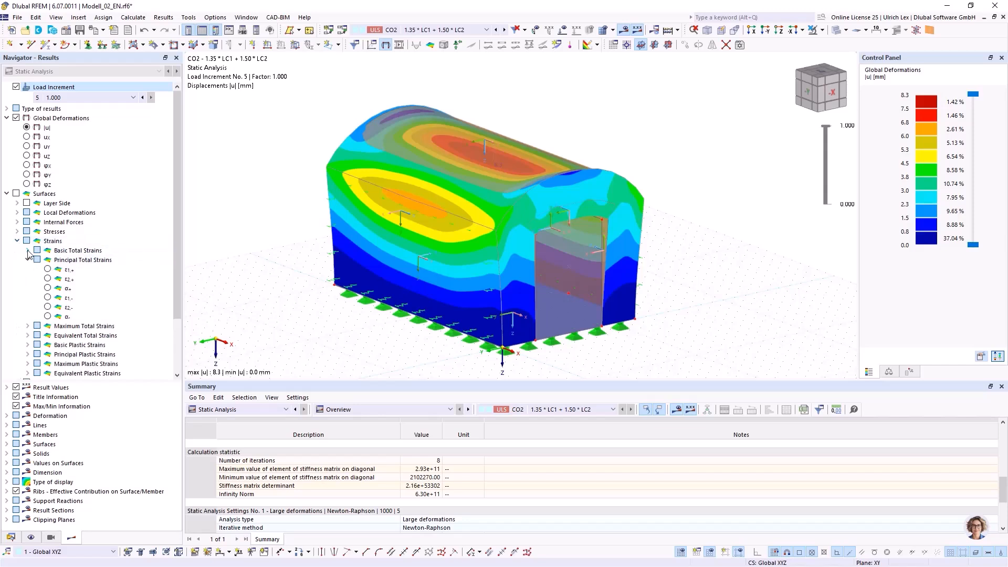
{"action": "left_click", "coordinate": [28, 251]}
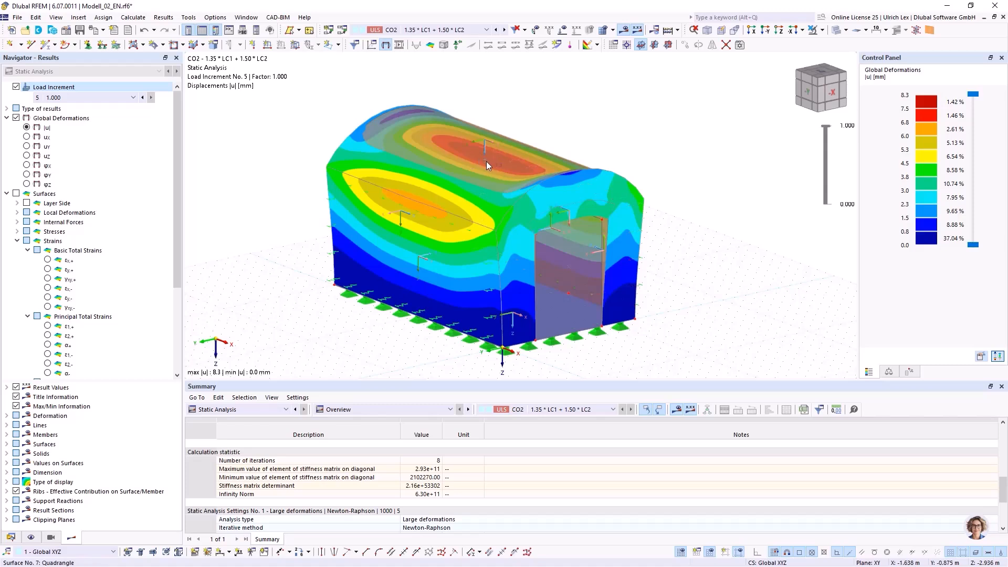
{"action": "mouse_move", "coordinate": [482, 159]}
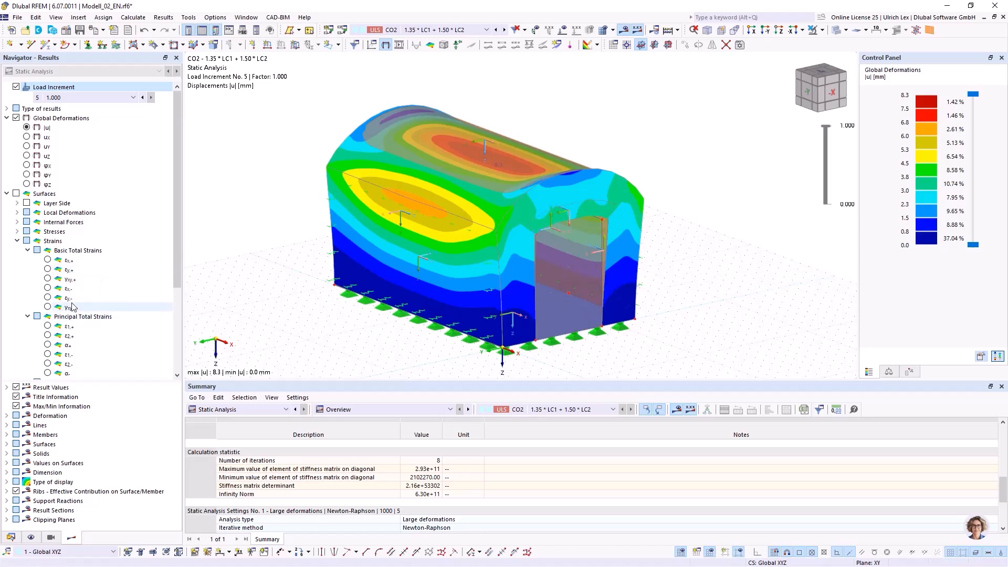
{"action": "left_click", "coordinate": [48, 297]}
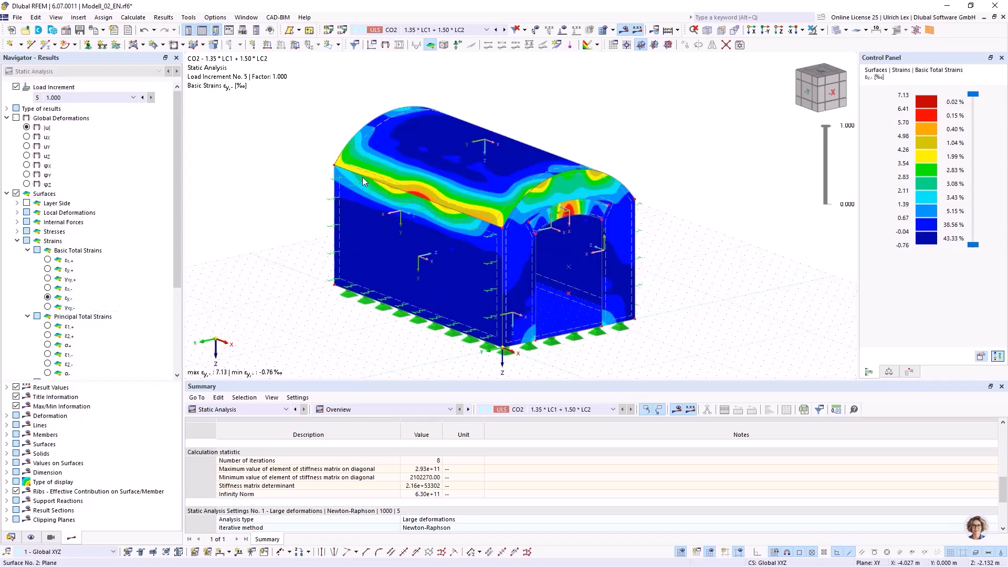
{"action": "middle_click_drag", "start_coordinate": [472, 196], "coordinate": [664, 184], "text": "ctrl"}
{"action": "right_click", "coordinate": [664, 184]}
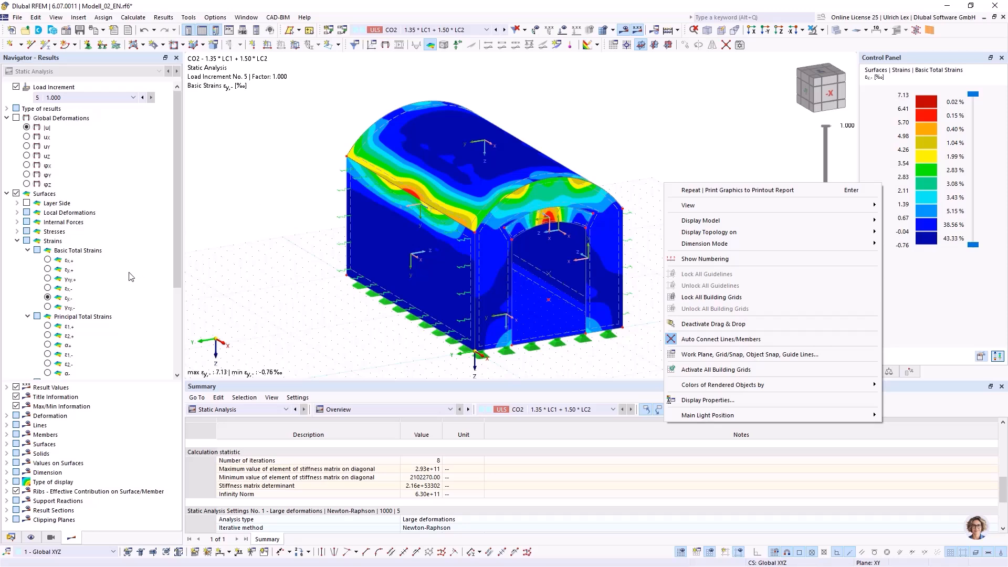
- Display the basic total strain εy,+ and examine the vault crown and door arch from several angles
{"action": "left_click", "coordinate": [47, 270]}
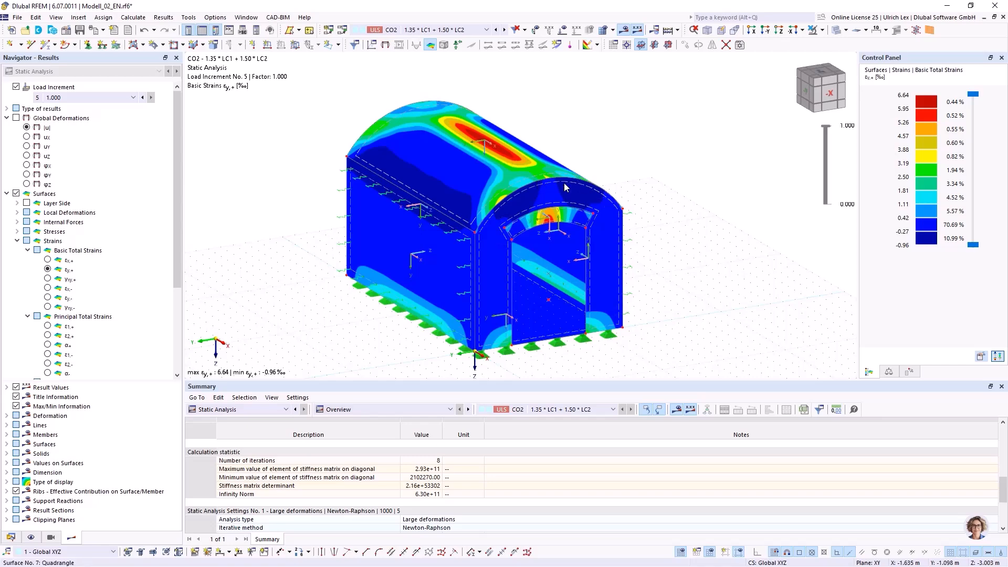
{"action": "middle_click_drag", "start_coordinate": [682, 265], "coordinate": [697, 292], "text": "ctrl"}
{"action": "right_click", "coordinate": [697, 292]}
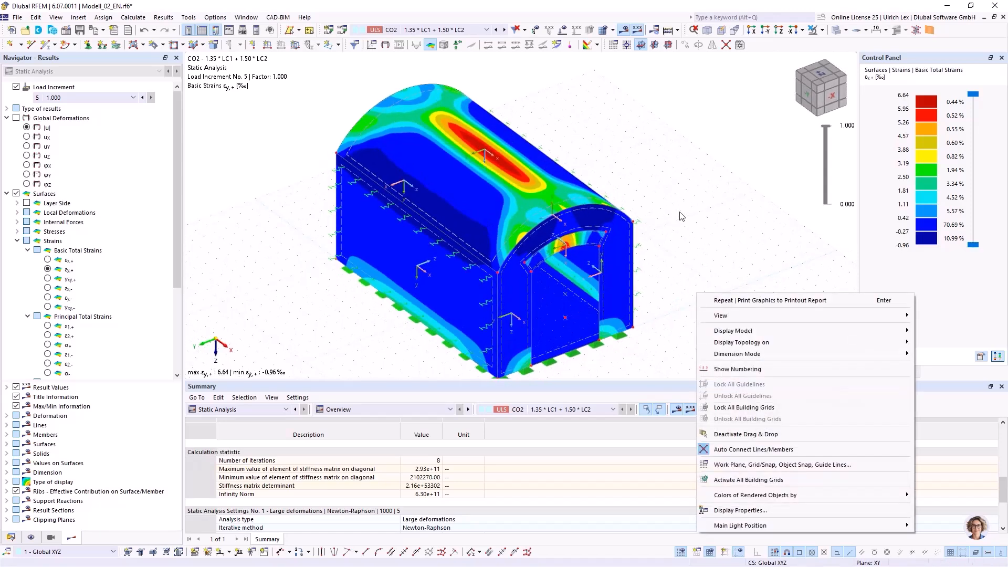
{"action": "left_click", "coordinate": [680, 212]}
{"action": "scroll", "coordinate": [681, 216], "scroll_direction": "down", "scroll_amount": 1}
{"action": "middle_click_drag", "start_coordinate": [691, 282], "coordinate": [677, 247], "text": "ctrl"}
{"action": "right_click", "coordinate": [677, 247]}
{"action": "left_click", "coordinate": [670, 168]}
{"action": "scroll", "coordinate": [650, 133], "scroll_direction": "up", "scroll_amount": 1}
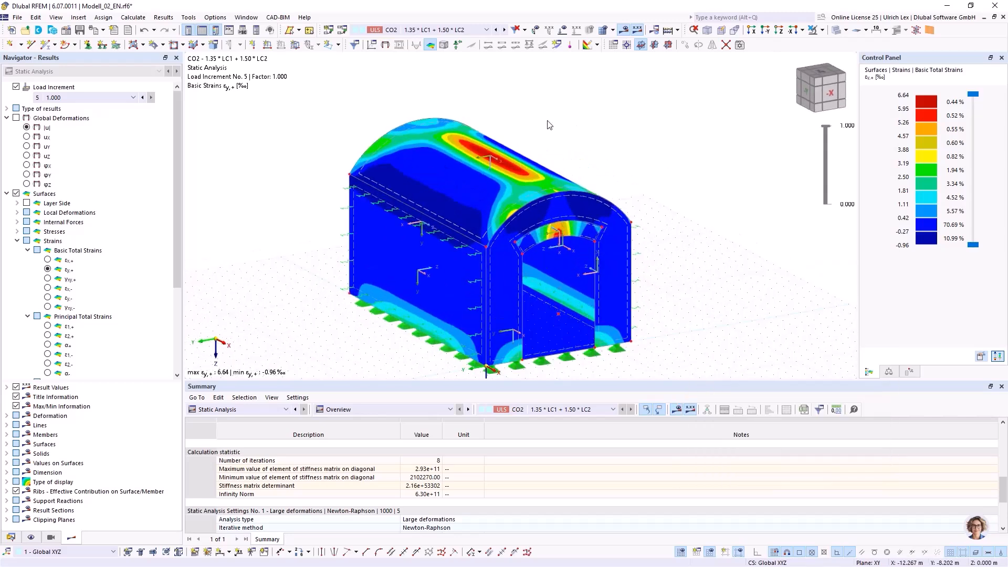
{"action": "scroll", "coordinate": [443, 152], "scroll_direction": "up", "scroll_amount": 1}
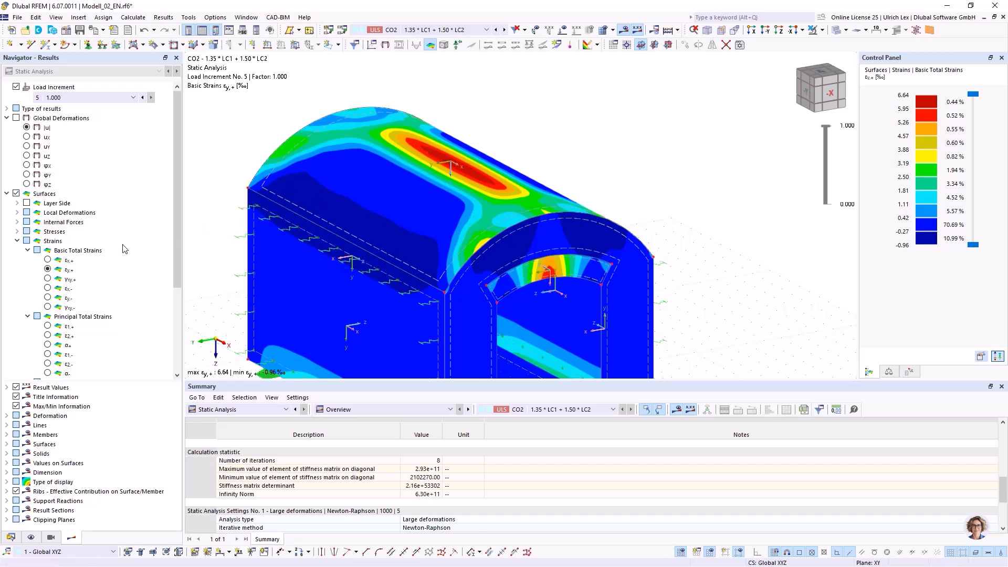
- Compare the strains εy,- and εy,+ on the vault by alternating between them, ending with εy,-
{"action": "left_click", "coordinate": [47, 299]}
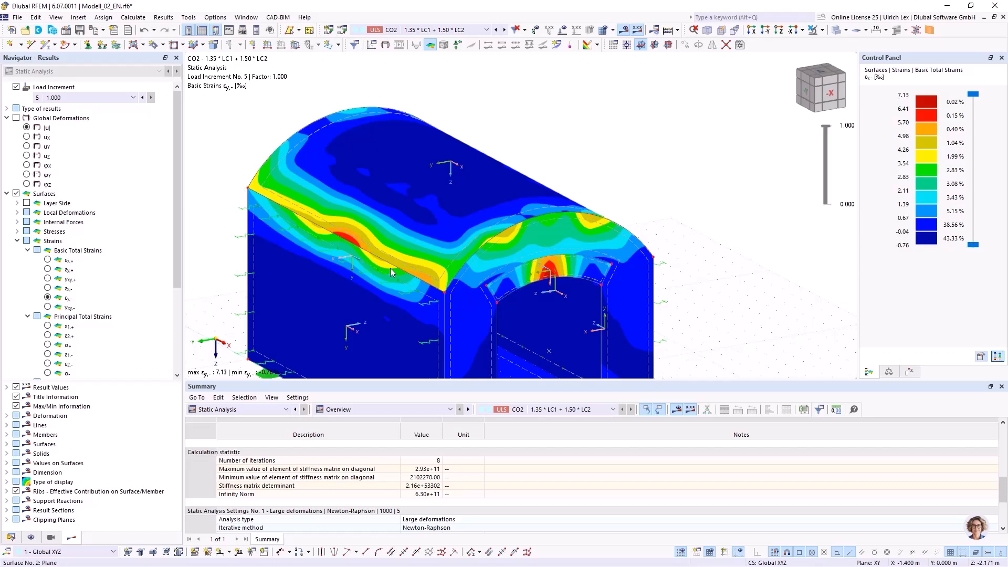
{"action": "left_click", "coordinate": [47, 269]}
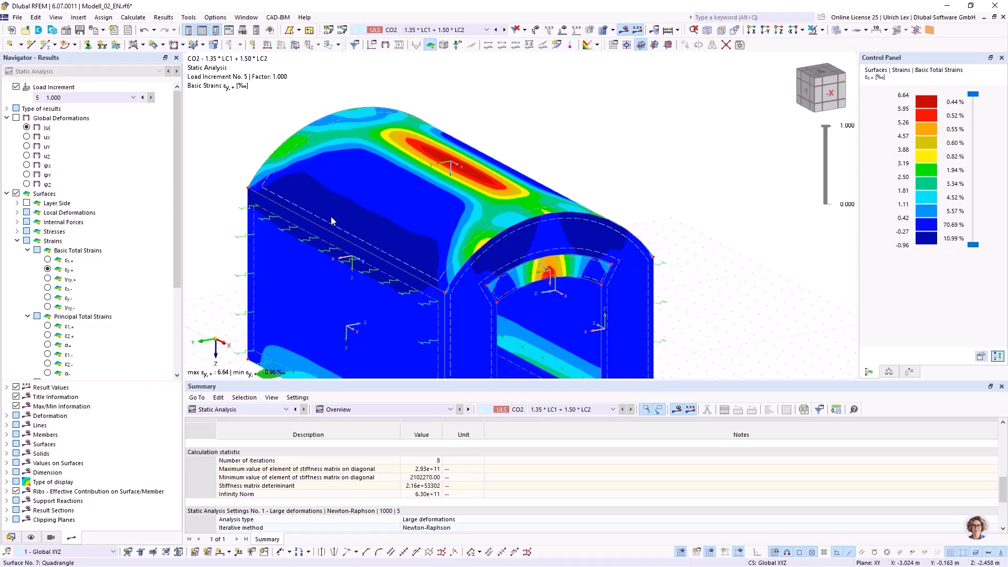
{"action": "left_click", "coordinate": [68, 298]}
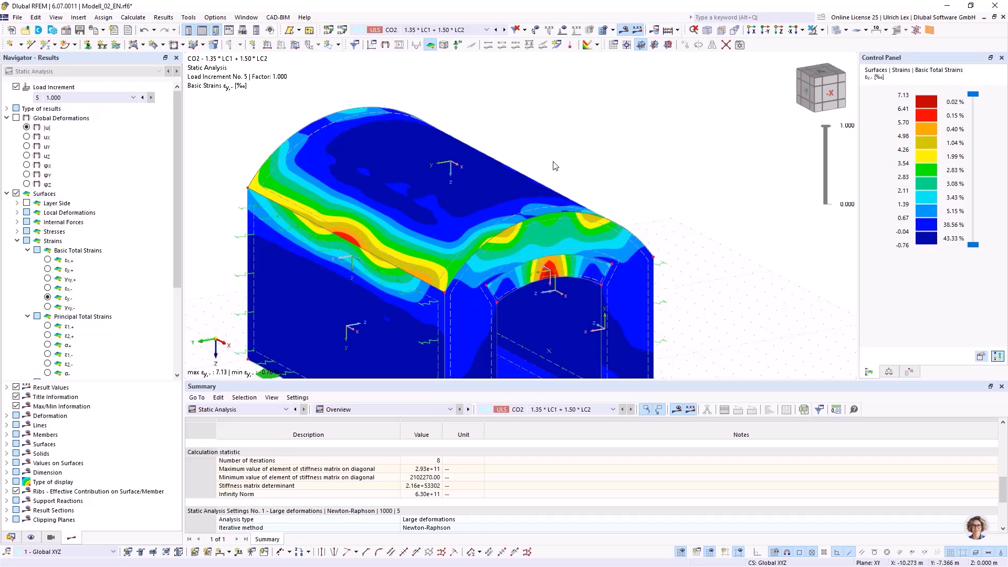
{"action": "scroll", "coordinate": [576, 118], "scroll_direction": "down", "scroll_amount": 3}
{"action": "mouse_move", "coordinate": [358, 290]}
{"action": "middle_mouse_down", "text": "ctrl"}
{"action": "mouse_move", "coordinate": [404, 301]}
{"action": "mouse_move", "coordinate": [355, 298]}
{"action": "middle_mouse_up", "text": "ctrl"}
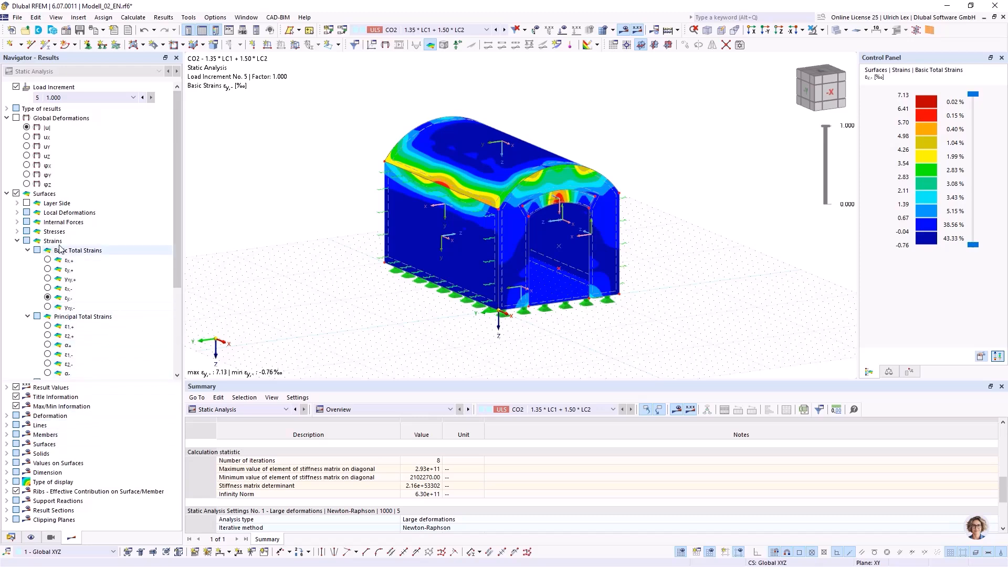
- Collapse the data tree of Modell_02_EN.rf6 and switch to the model Brücke_Pr.rf6
{"action": "left_click", "coordinate": [11, 538]}
{"action": "scroll", "coordinate": [40, 451], "scroll_direction": "up", "scroll_amount": 5}
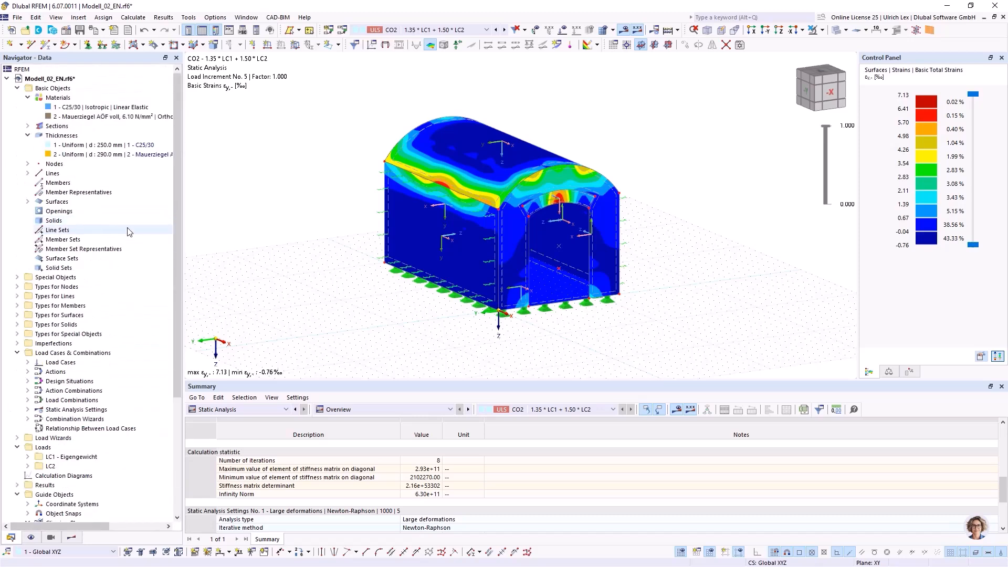
{"action": "left_click", "coordinate": [17, 88]}
{"action": "left_click", "coordinate": [7, 79]}
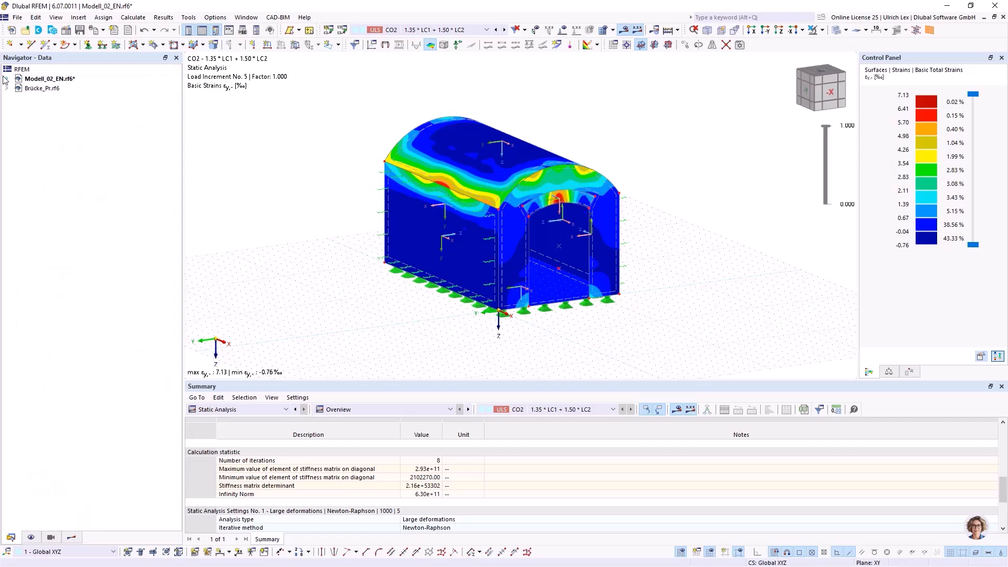
{"action": "double_click", "coordinate": [36, 89]}
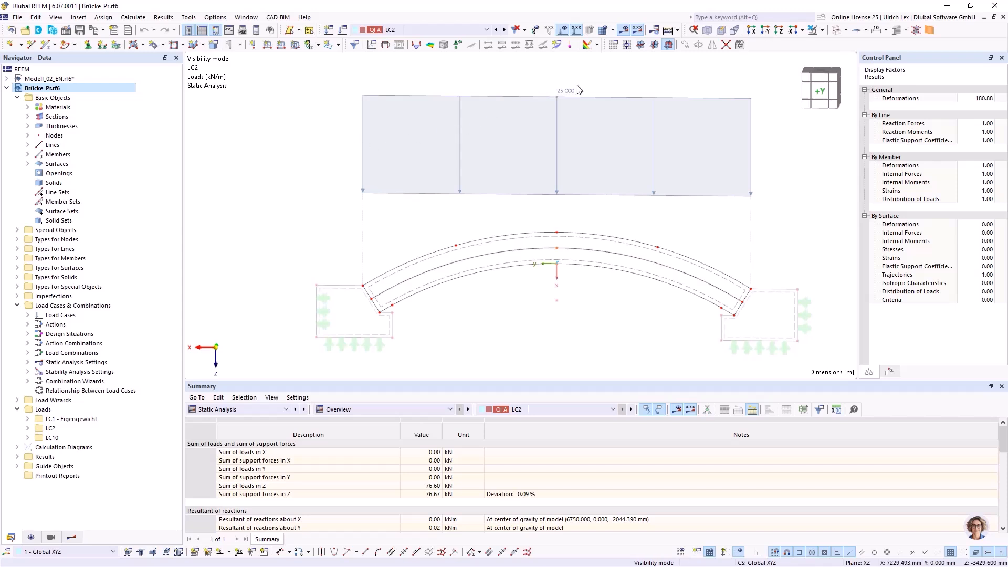
- Hide the LC2 loads and cancel the visibility mode to show the complete arch bridge with its abutments
{"action": "left_click", "coordinate": [562, 30]}
{"action": "scroll", "coordinate": [424, 96], "scroll_direction": "down", "scroll_amount": 2}
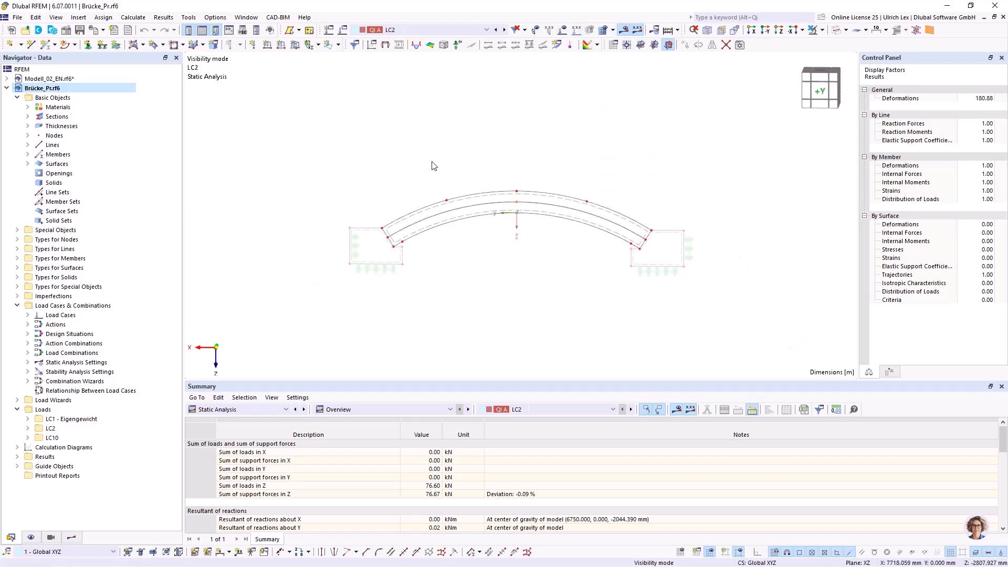
{"action": "scroll", "coordinate": [540, 247], "scroll_direction": "up", "scroll_amount": 3}
{"action": "scroll", "coordinate": [692, 120], "scroll_direction": "down", "scroll_amount": 1}
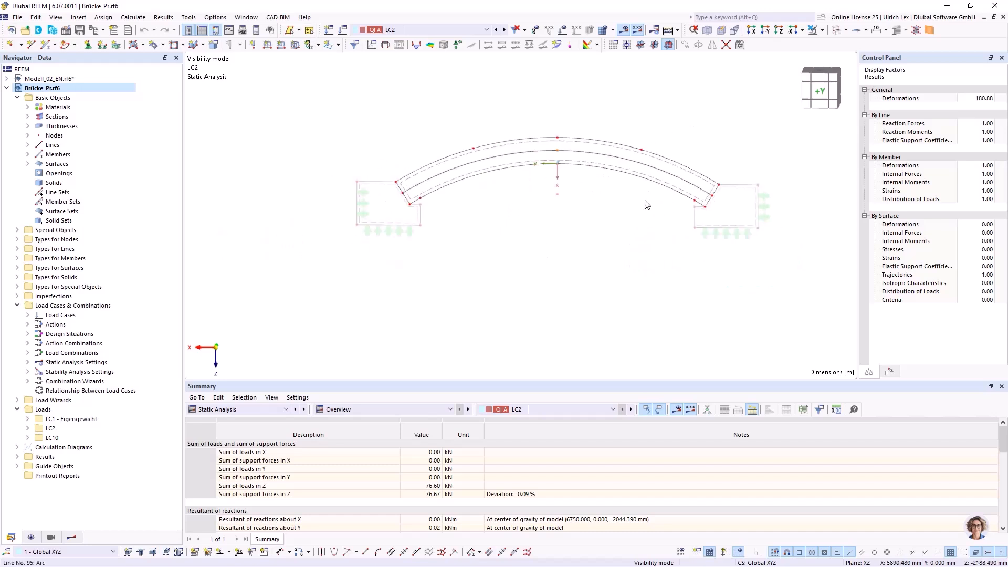
{"action": "left_click", "coordinate": [822, 30]}
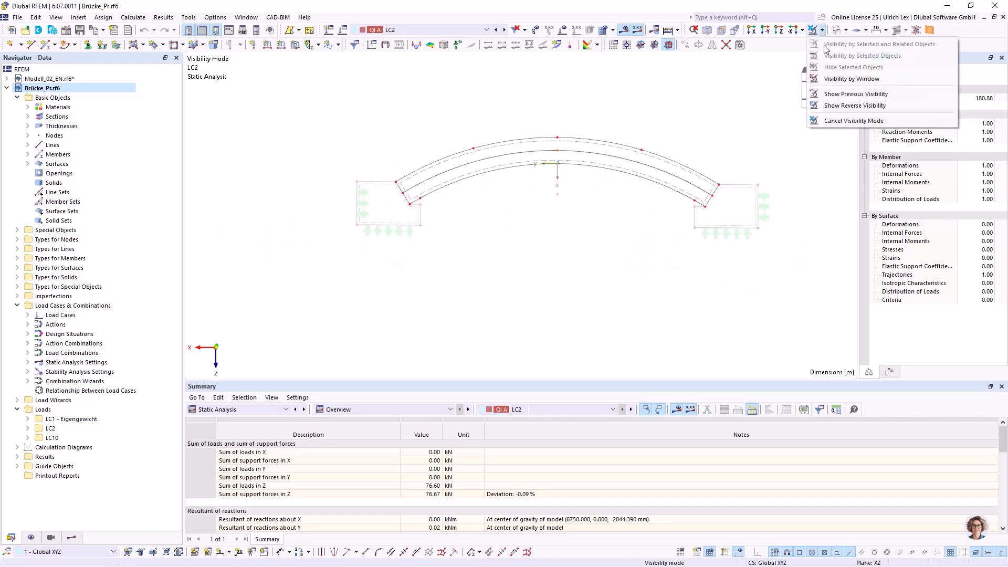
{"action": "left_click", "coordinate": [845, 121]}
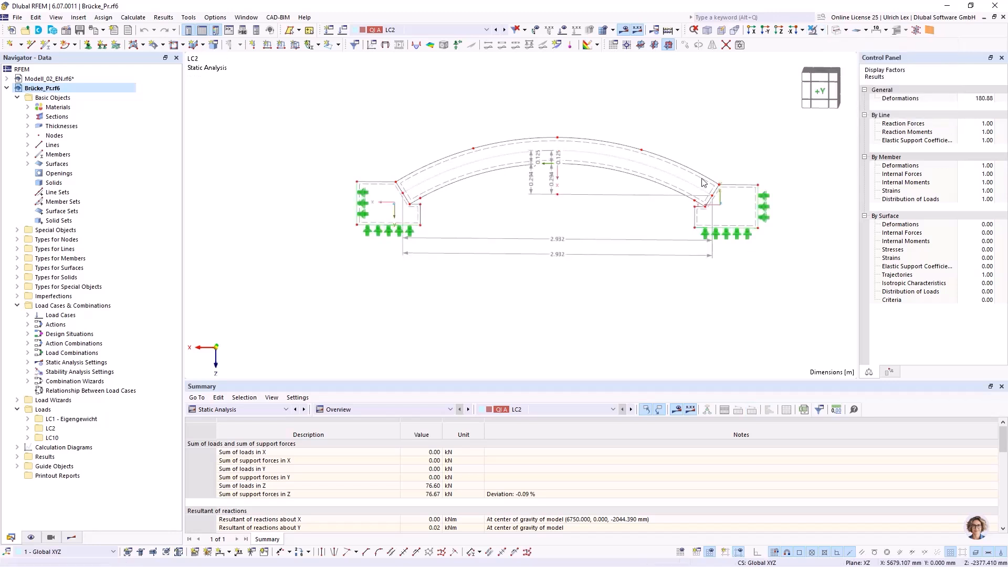
{"action": "scroll", "coordinate": [791, 222], "scroll_direction": "up", "scroll_amount": 1}
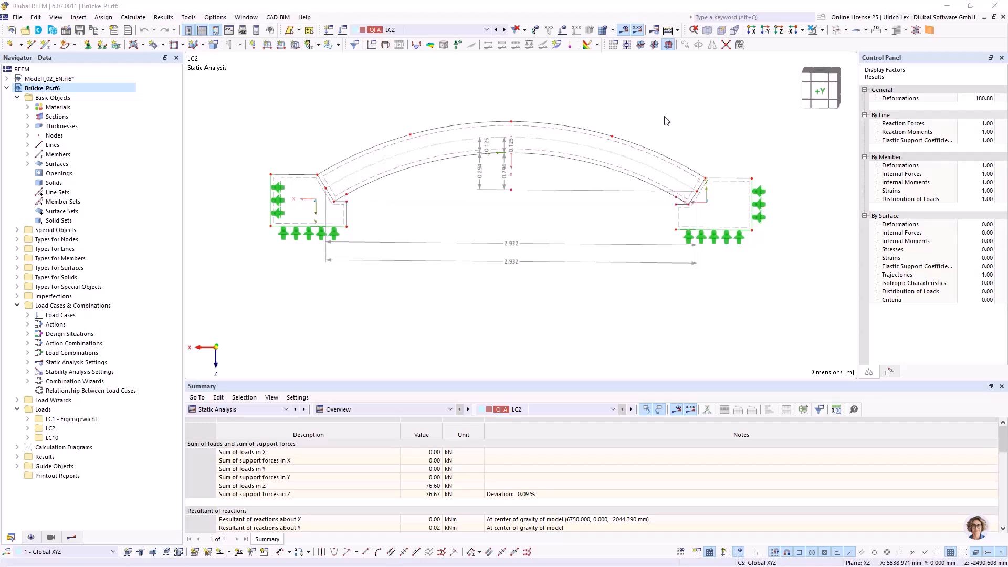
- List the bridge's materials, select masonry material 3 and change the wireframe display to filled surfaces
{"action": "left_click", "coordinate": [27, 108]}
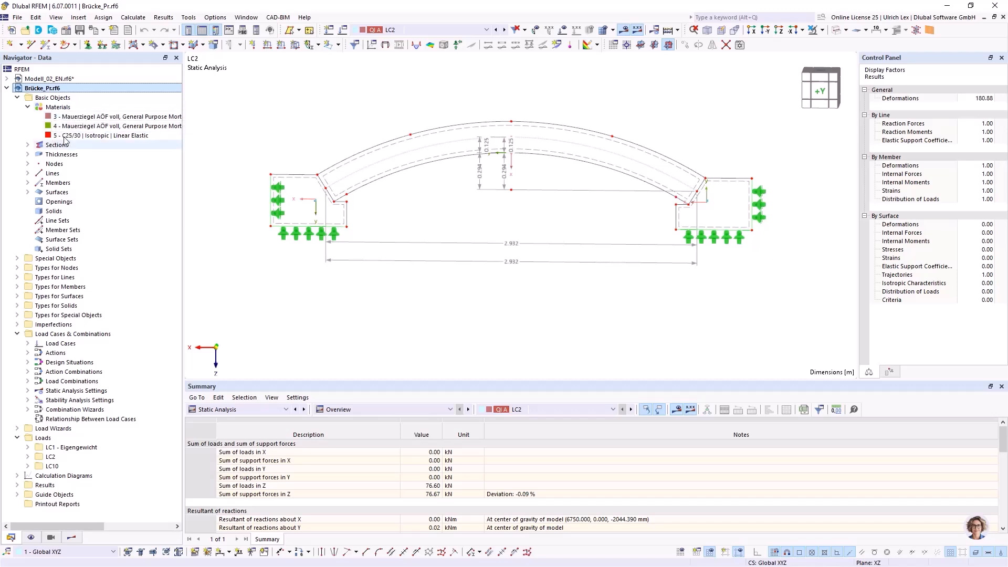
{"action": "left_click", "coordinate": [821, 30]}
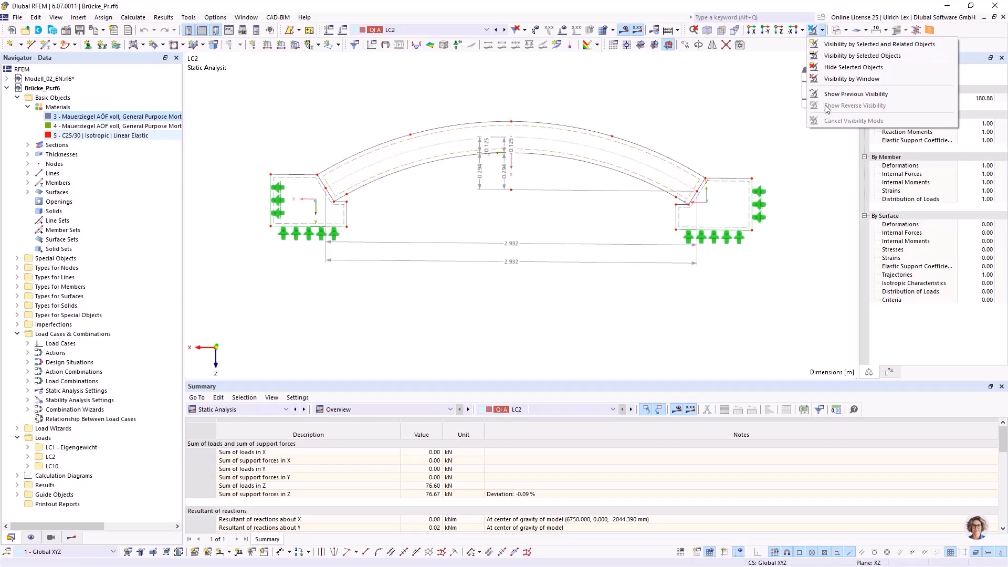
{"action": "left_click", "coordinate": [858, 50]}
{"action": "left_click", "coordinate": [837, 32]}
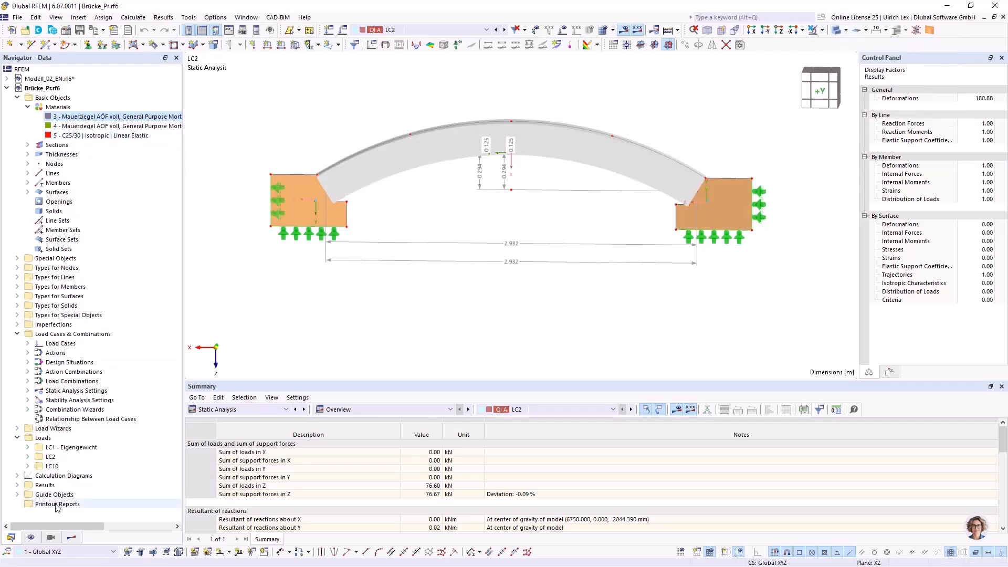
- Turn off the display of members in the bridge model to reveal the arch surfaces
{"action": "left_click", "coordinate": [31, 537]}
{"action": "scroll", "coordinate": [42, 120], "scroll_direction": "up", "scroll_amount": 15}
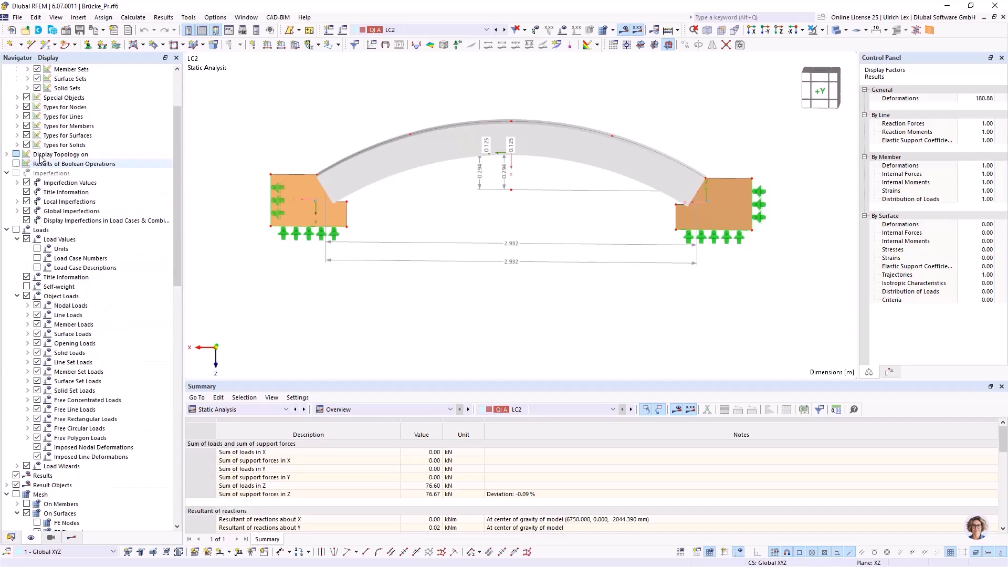
{"action": "left_click", "coordinate": [37, 107]}
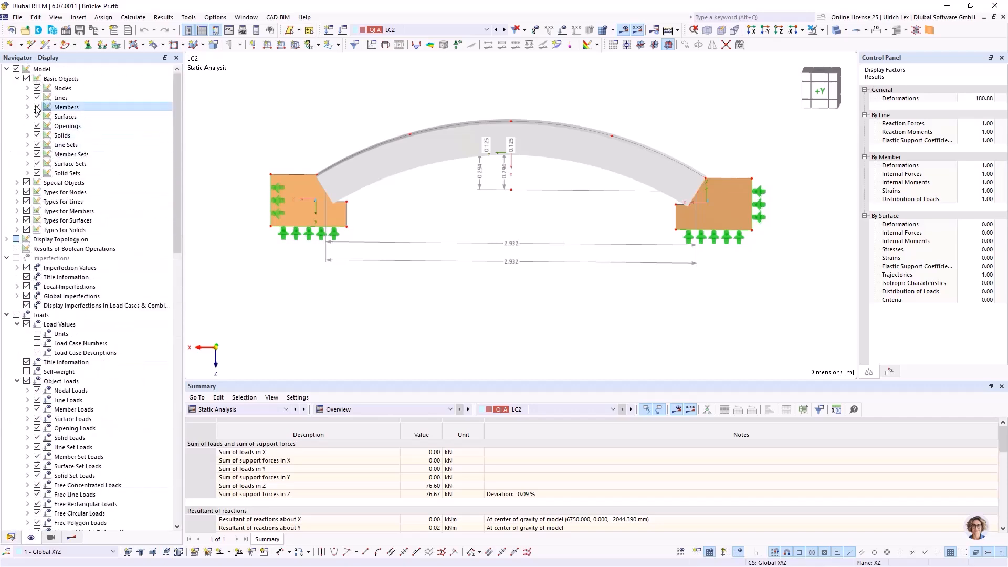
{"action": "left_click", "coordinate": [10, 537]}
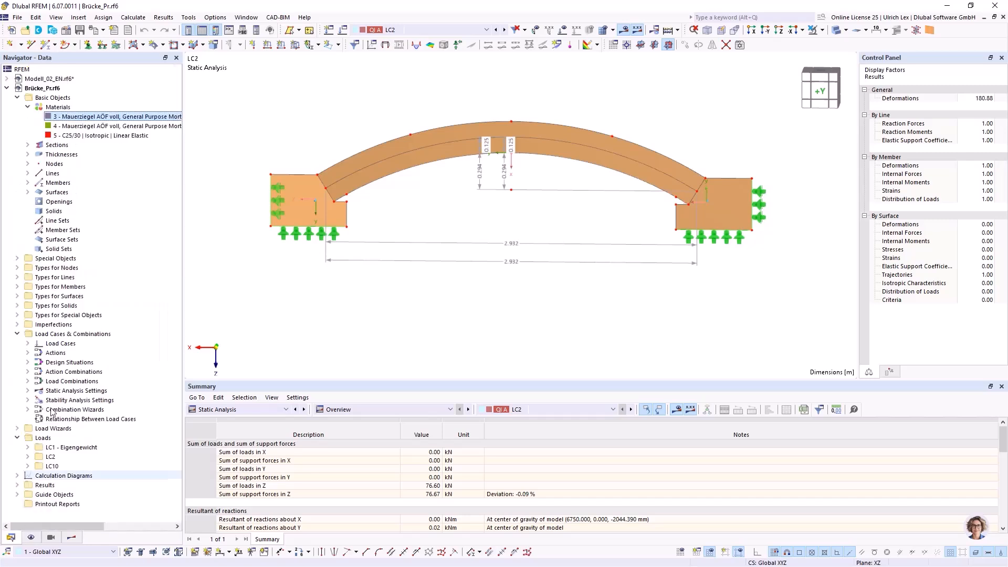
- Select masonry materials 3 and 4 in turn to check which bridge surfaces use them
{"action": "left_click", "coordinate": [90, 116]}
{"action": "left_click", "coordinate": [85, 127]}
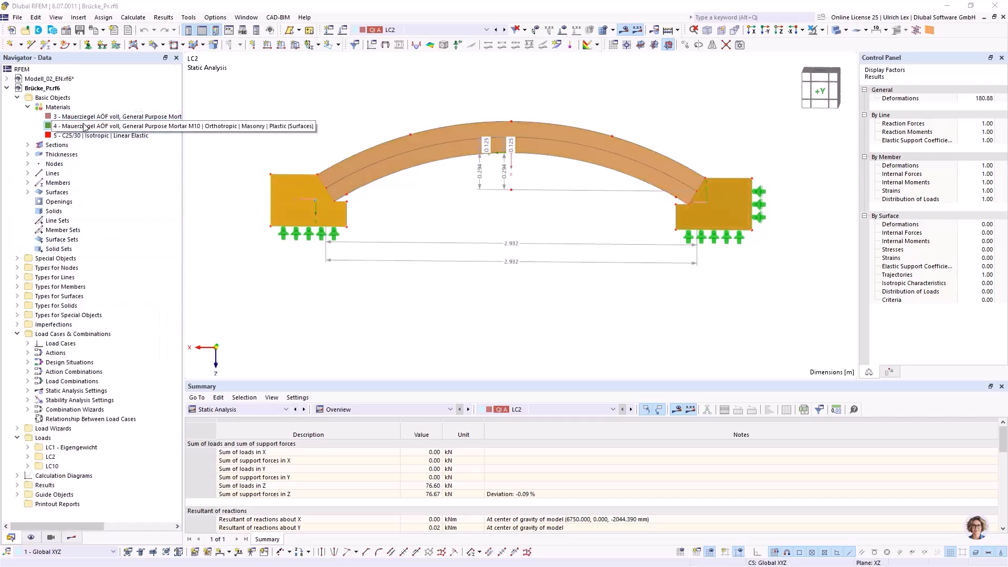
{"action": "left_click", "coordinate": [259, 98]}
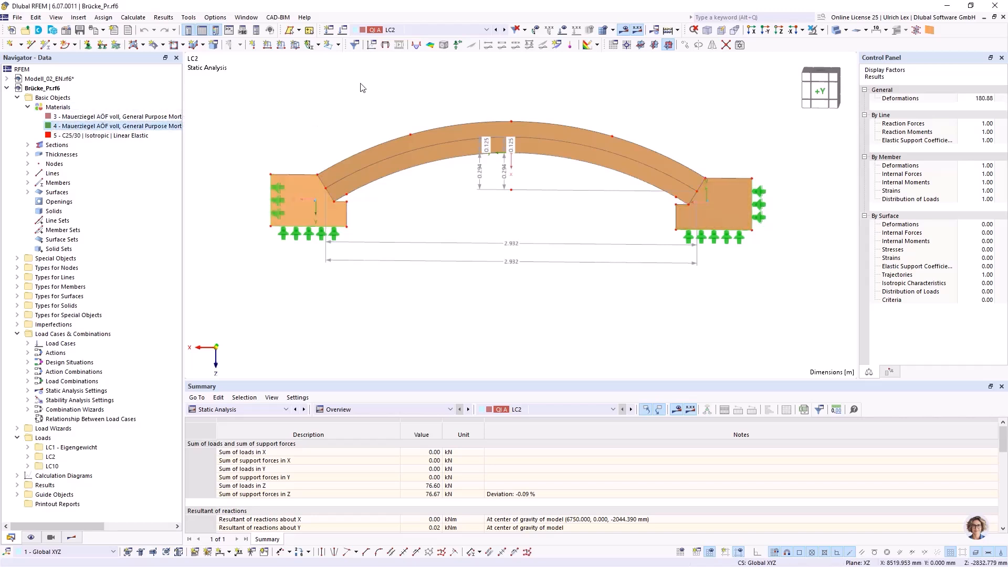
- Review the general mesh settings of the bridge model, including the target length of finite elements, and leave them unchanged
{"action": "scroll", "coordinate": [403, 150], "scroll_direction": "down", "scroll_amount": 1}
{"action": "scroll", "coordinate": [247, 104], "scroll_direction": "up", "scroll_amount": 1}
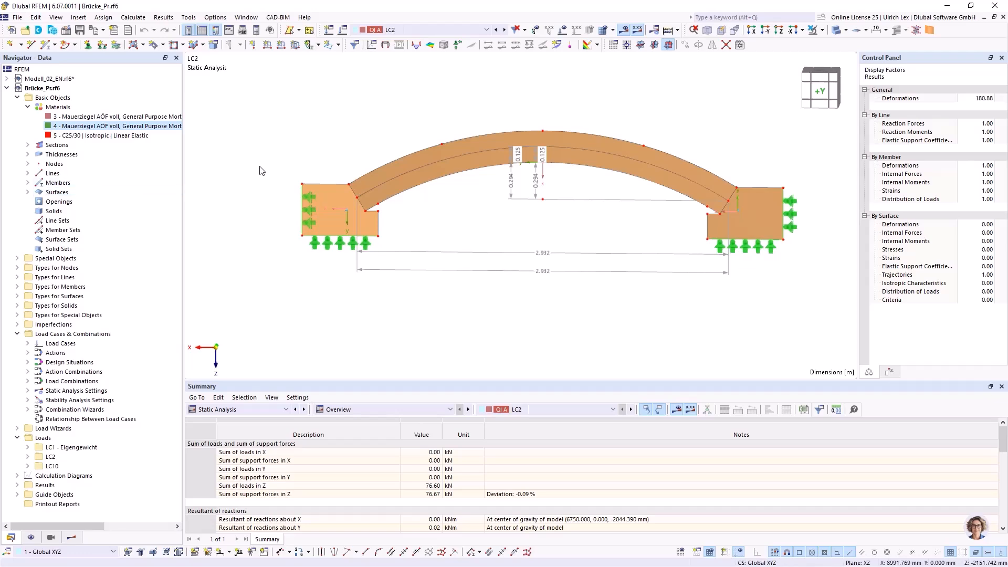
{"action": "left_click", "coordinate": [133, 17]}
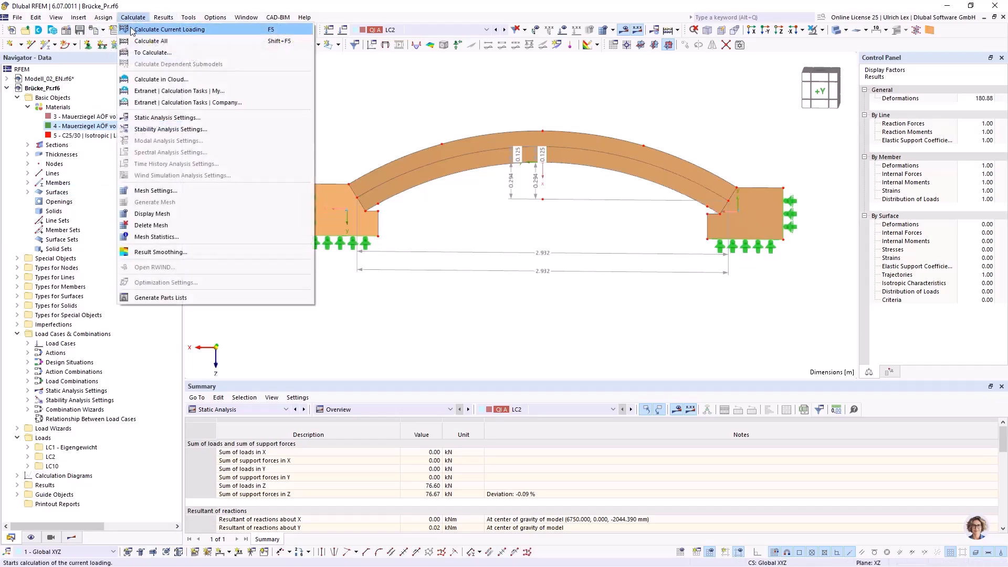
{"action": "left_click", "coordinate": [191, 190]}
{"action": "left_click_drag", "start_coordinate": [401, 87], "coordinate": [438, 91]}
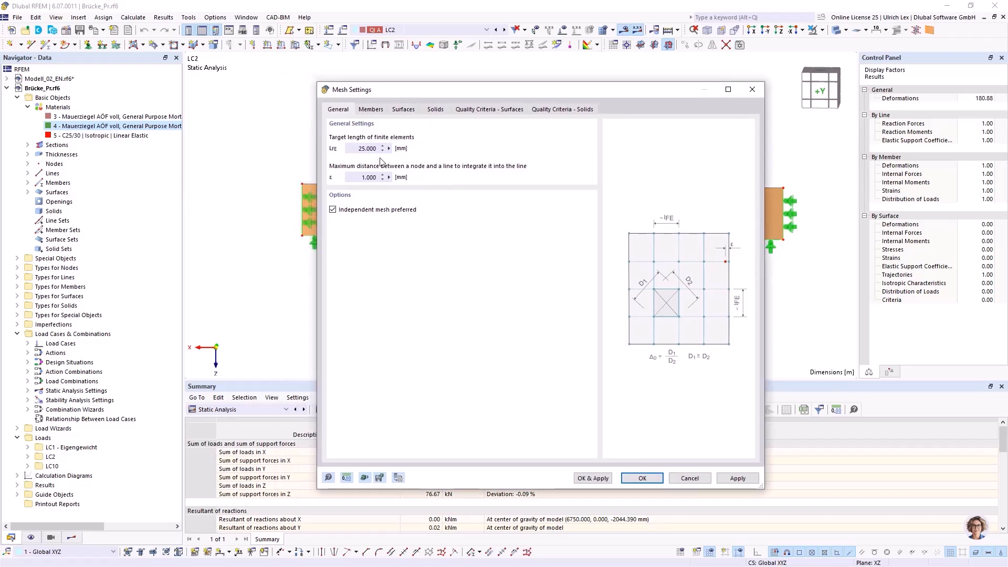
{"action": "mouse_move", "coordinate": [425, 90]}
{"action": "left_mouse_down"}
{"action": "mouse_move", "coordinate": [375, 89]}
{"action": "mouse_move", "coordinate": [427, 90]}
{"action": "left_mouse_up"}
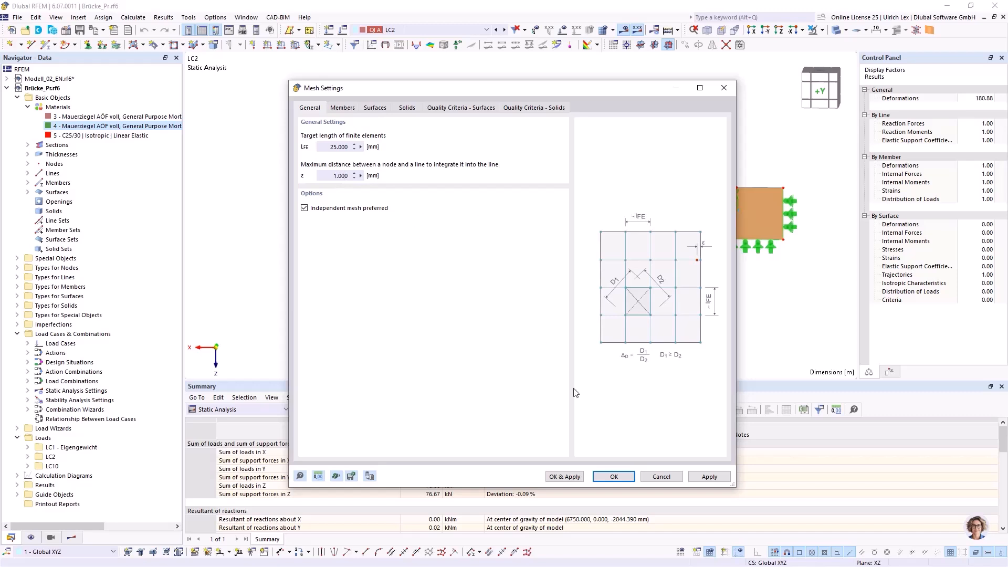
{"action": "left_click", "coordinate": [658, 475]}
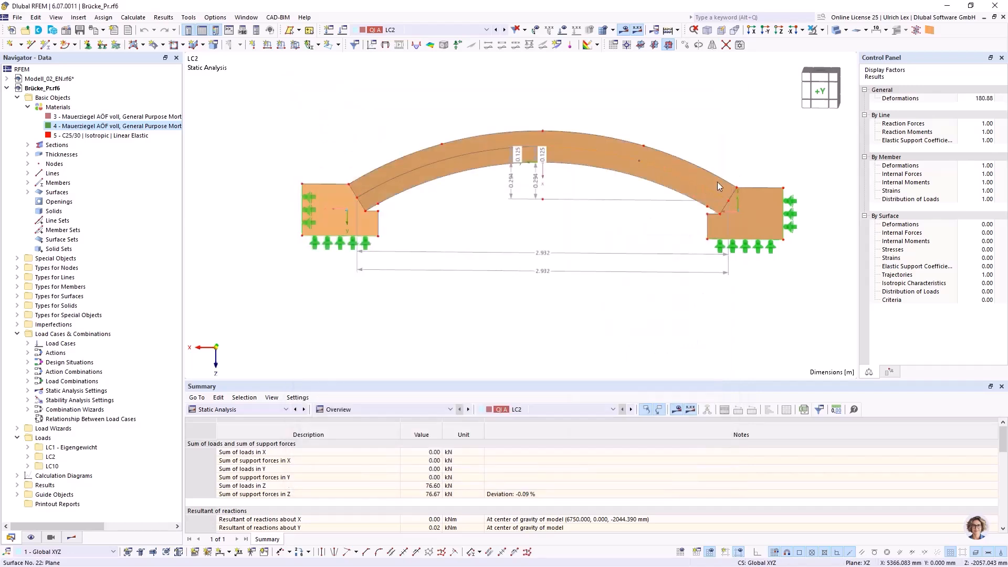
- Examine the arch bridge in three dimensions and return to the front view in the Y direction
{"action": "left_click", "coordinate": [719, 181]}
{"action": "middle_click_drag", "start_coordinate": [753, 142], "coordinate": [631, 198], "text": "ctrl"}
{"action": "left_click", "coordinate": [636, 189]}
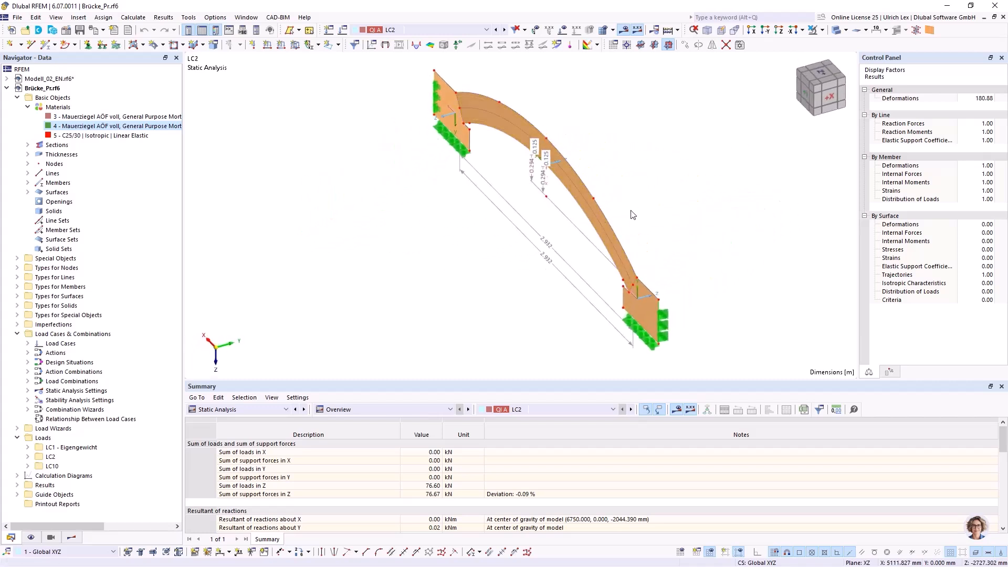
{"action": "middle_click_drag", "start_coordinate": [465, 279], "coordinate": [586, 227], "text": "ctrl"}
{"action": "right_click", "coordinate": [586, 228]}
{"action": "left_click", "coordinate": [496, 105]}
{"action": "scroll", "coordinate": [346, 296], "scroll_direction": "down", "scroll_amount": 2}
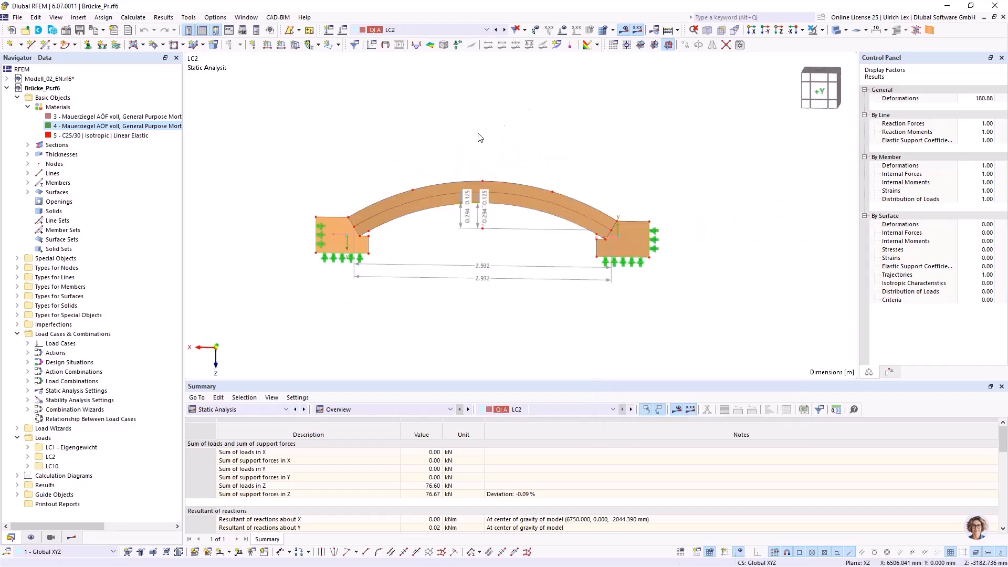
{"action": "scroll", "coordinate": [499, 122], "scroll_direction": "up", "scroll_amount": 1}
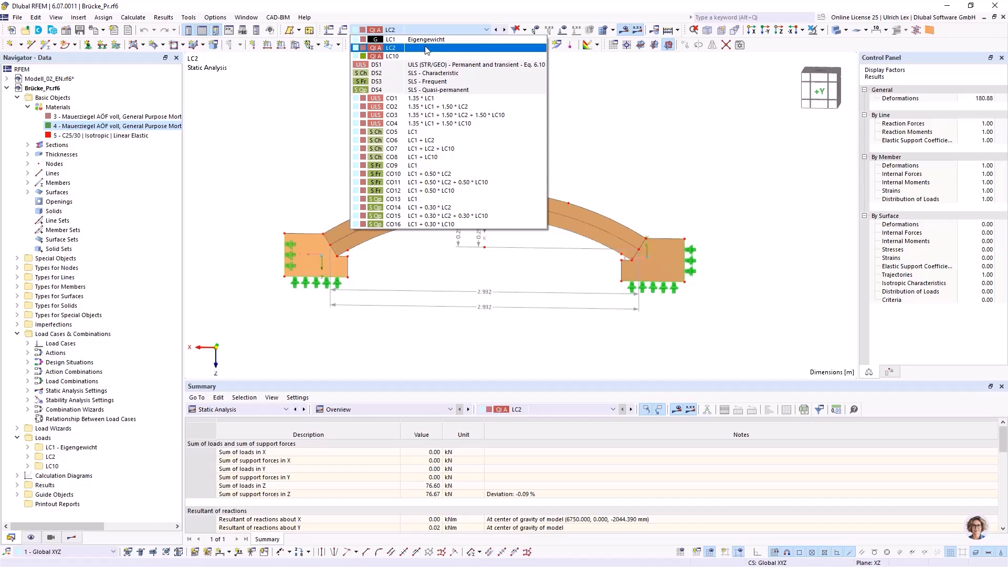
- Display the LC2 loads and the finite element mesh on the arch bridge
{"action": "left_click", "coordinate": [427, 48]}
{"action": "left_click", "coordinate": [563, 30]}
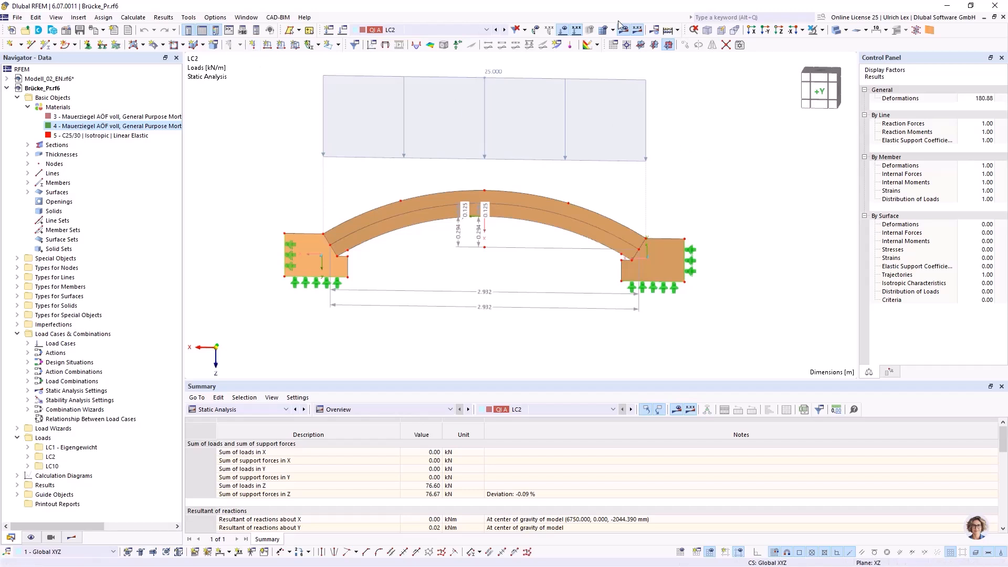
{"action": "left_click", "coordinate": [605, 34]}
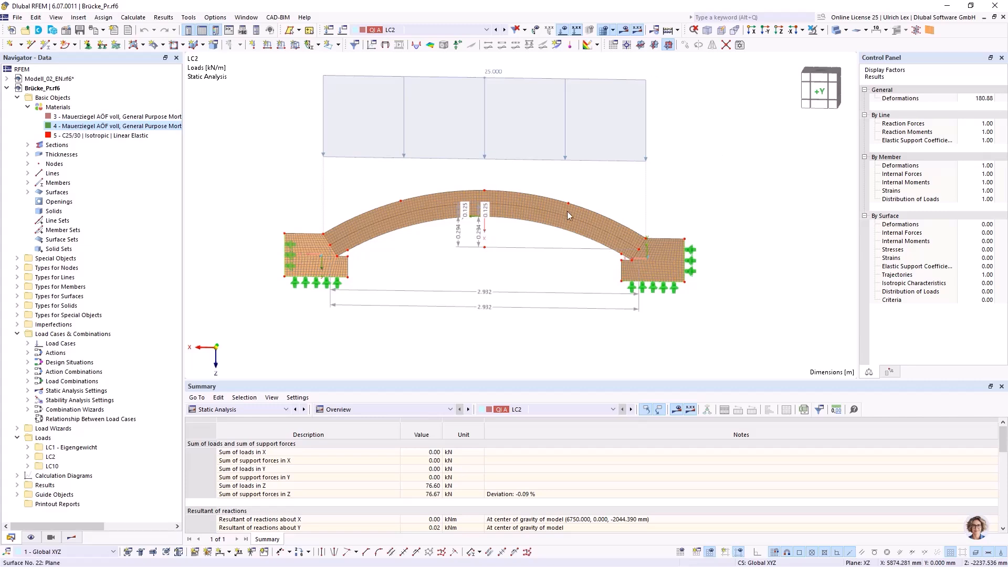
{"action": "scroll", "coordinate": [538, 212], "scroll_direction": "up", "scroll_amount": 5}
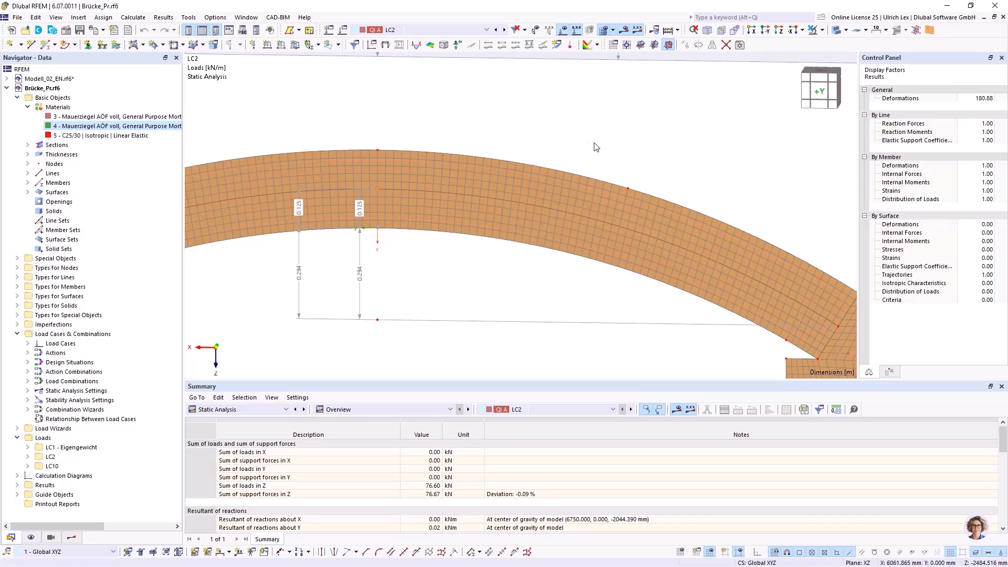
{"action": "scroll", "coordinate": [596, 147], "scroll_direction": "down", "scroll_amount": 2}
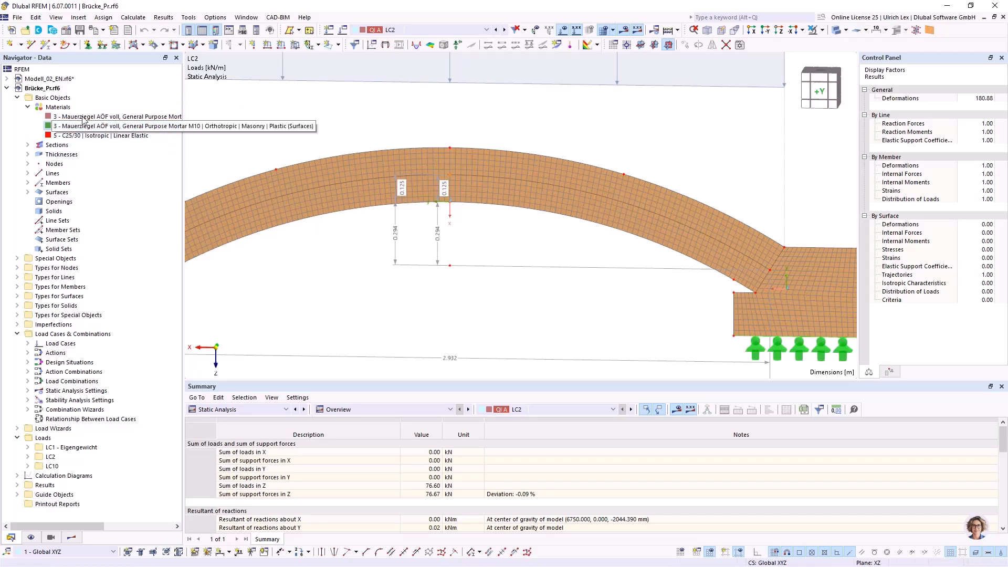
- Switch to the Modell_02_EN model and check the integration method options of the 290 mm masonry thickness without saving changes
{"action": "double_click", "coordinate": [35, 80]}
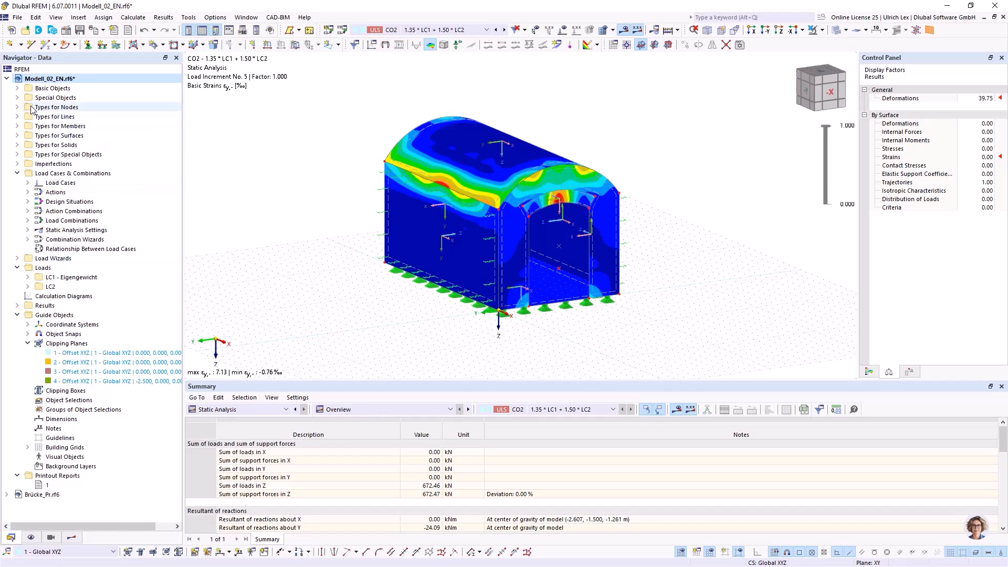
{"action": "left_click", "coordinate": [17, 88]}
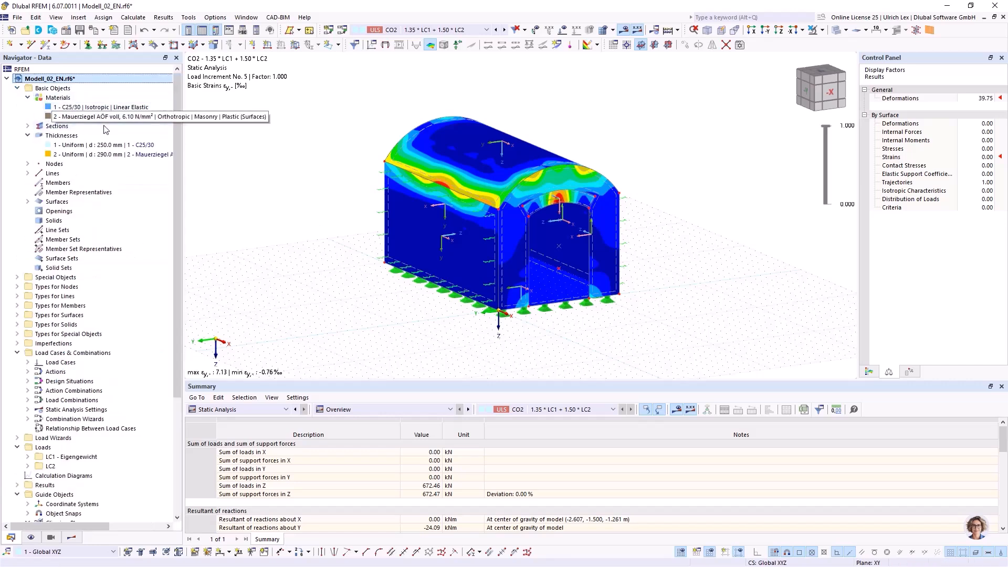
{"action": "double_click", "coordinate": [86, 155]}
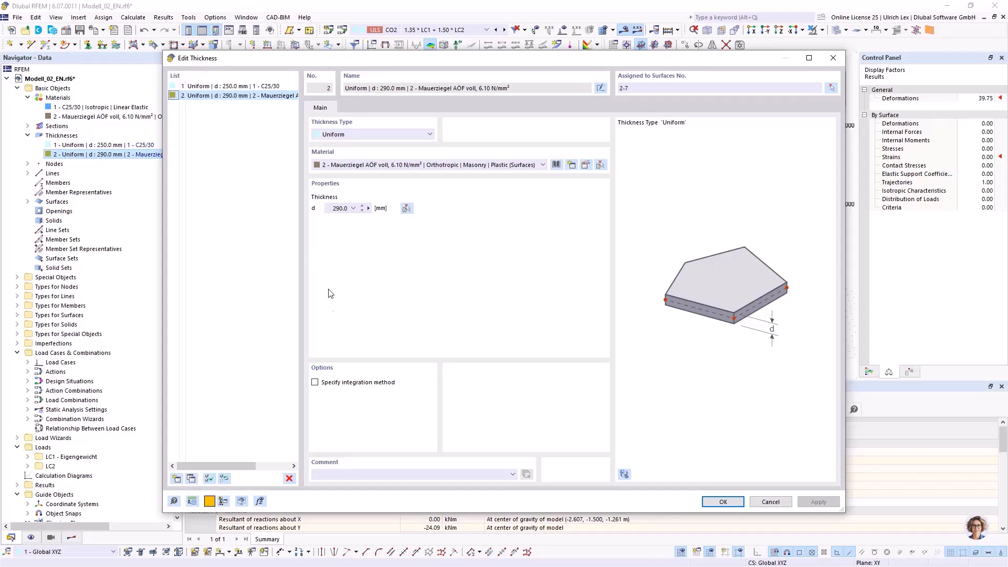
{"action": "left_click", "coordinate": [315, 383]}
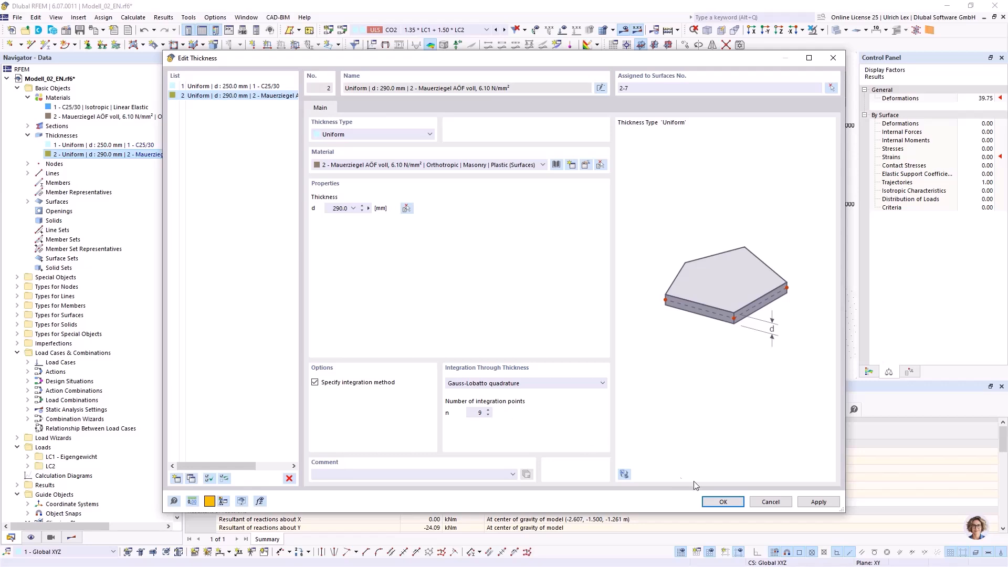
{"action": "left_click", "coordinate": [771, 501]}
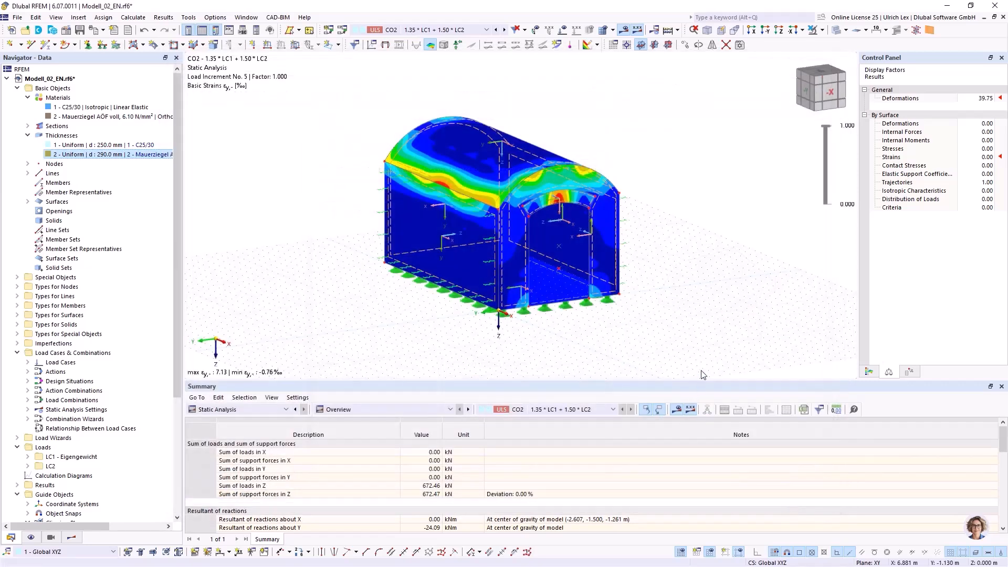
- Return to the Brücke_Pr model and show the whole arch bridge with its LC2 loads
{"action": "left_click", "coordinate": [7, 78]}
{"action": "double_click", "coordinate": [41, 88]}
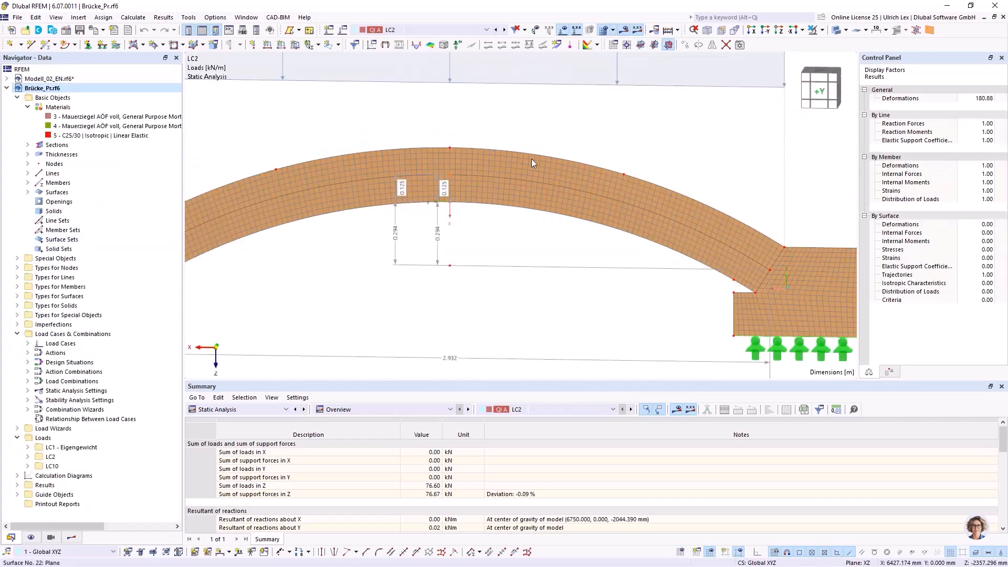
{"action": "scroll", "coordinate": [672, 181], "scroll_direction": "down", "scroll_amount": 5}
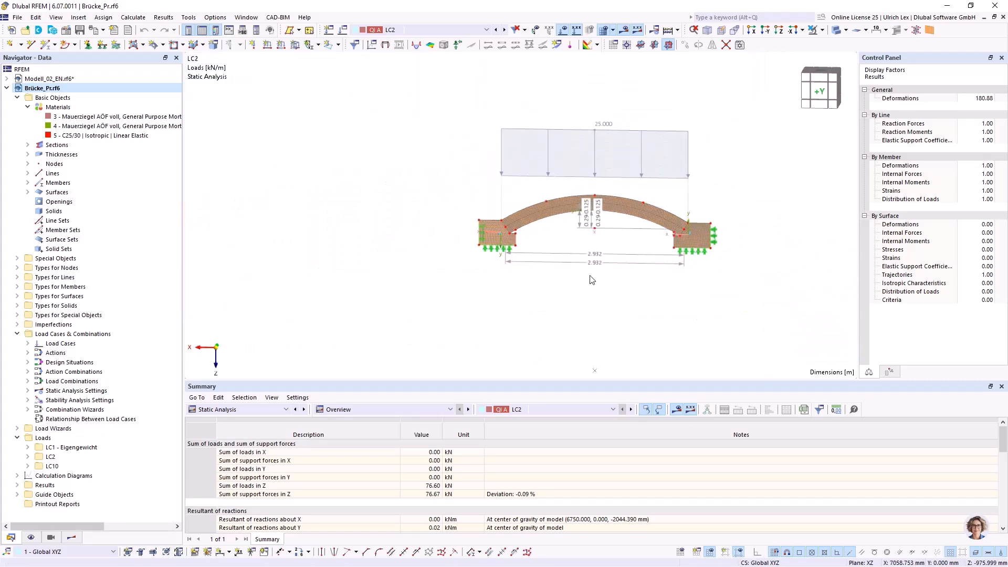
{"action": "scroll", "coordinate": [716, 153], "scroll_direction": "up", "scroll_amount": 2}
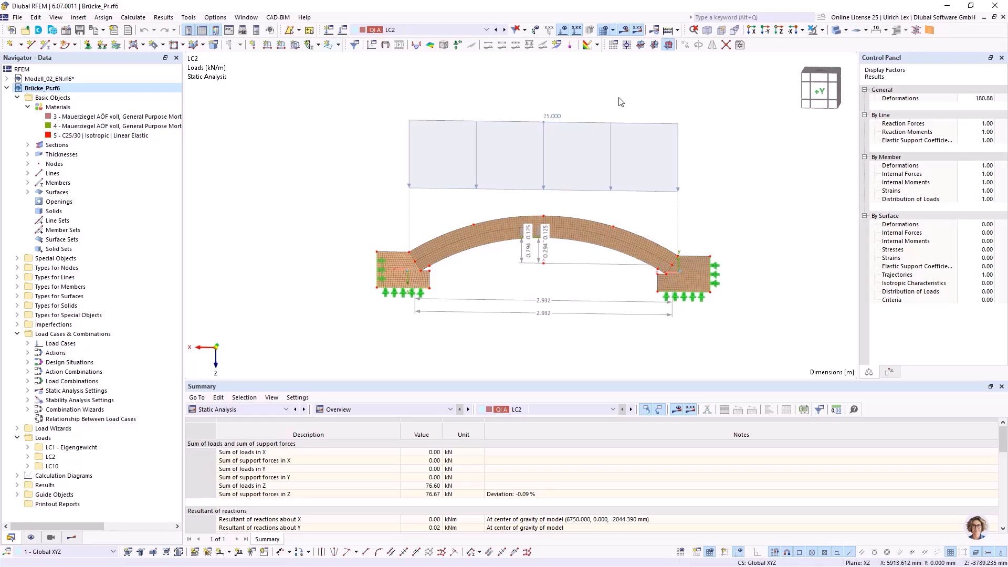
{"action": "scroll", "coordinate": [745, 126], "scroll_direction": "up", "scroll_amount": 1}
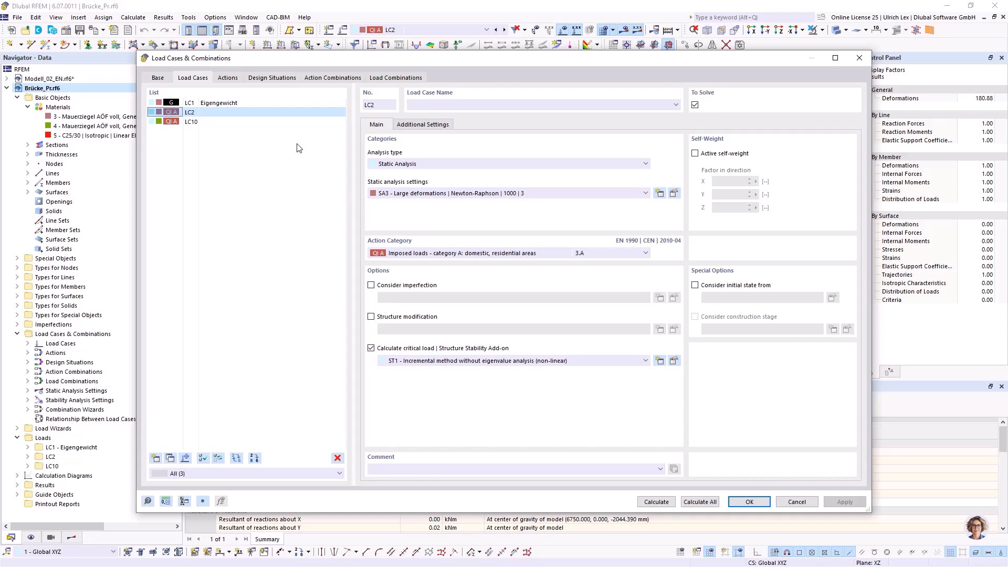
- Review the critical load option of LC2 and the incrementally increasing loading parameters of stability analysis settings ST1
{"action": "left_click_drag", "start_coordinate": [423, 60], "coordinate": [384, 320]}
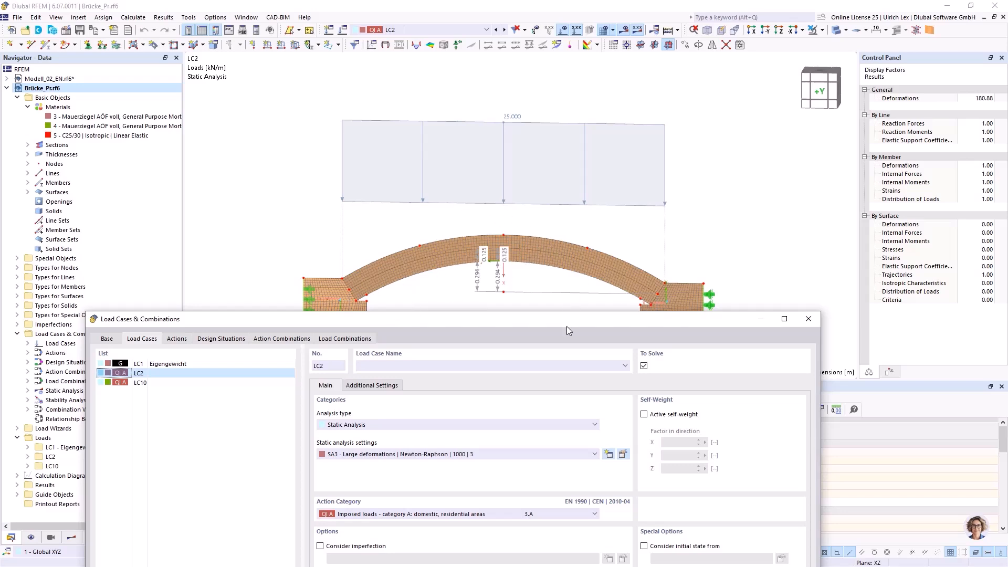
{"action": "left_click_drag", "start_coordinate": [566, 320], "coordinate": [559, 44]}
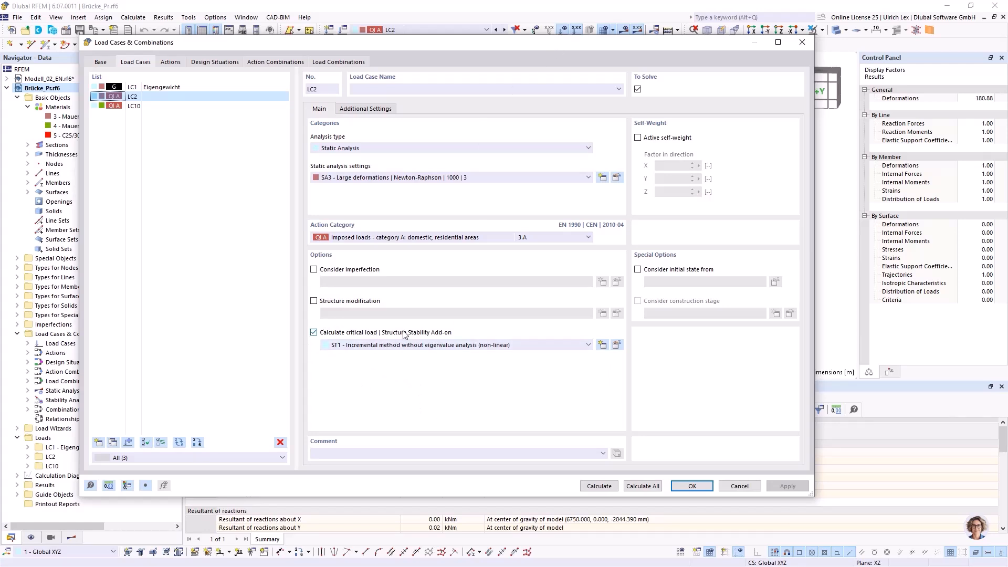
{"action": "left_click", "coordinate": [617, 345]}
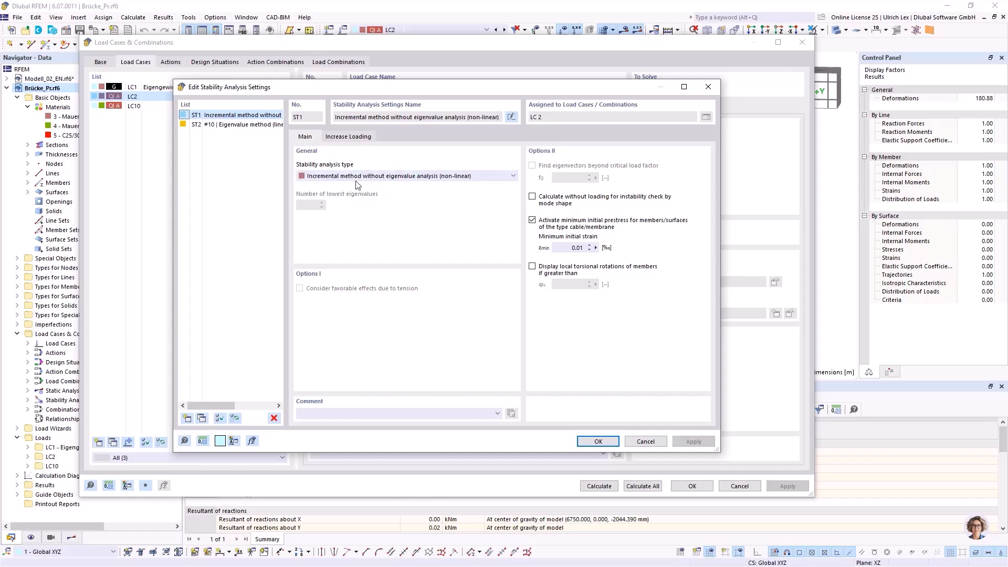
{"action": "left_click", "coordinate": [351, 138]}
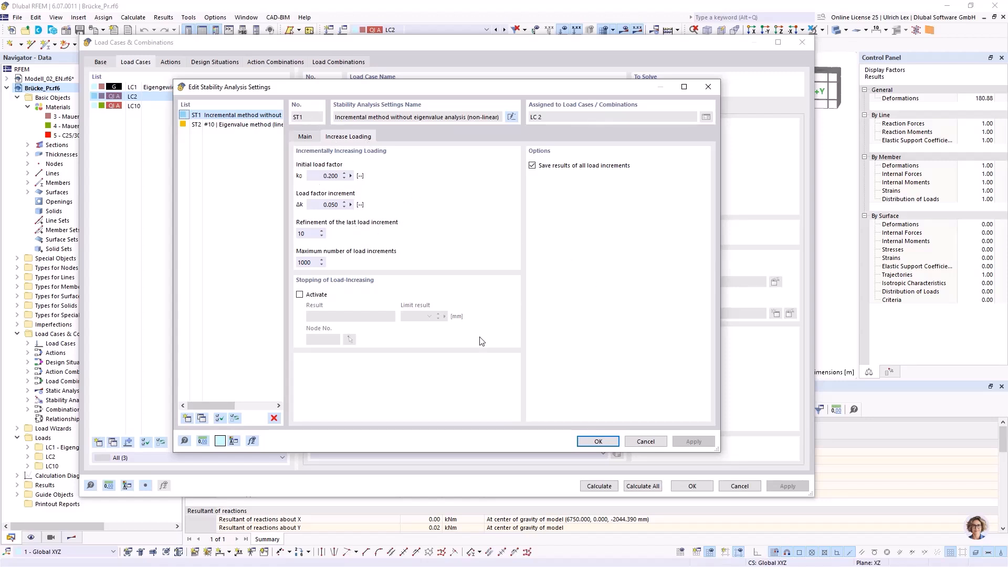
{"action": "left_click_drag", "start_coordinate": [450, 87], "coordinate": [498, 75]}
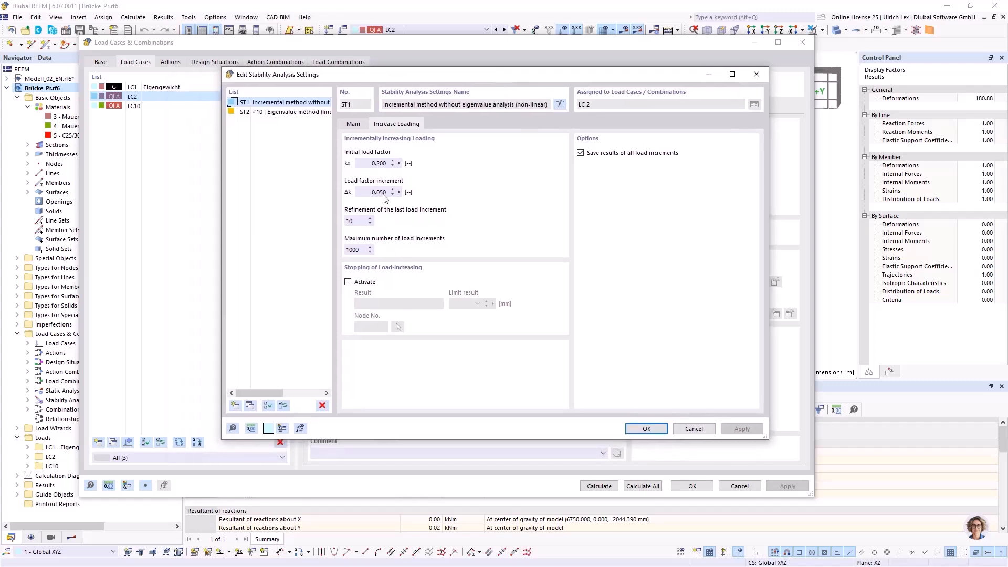
{"action": "left_click_drag", "start_coordinate": [505, 76], "coordinate": [511, 76]}
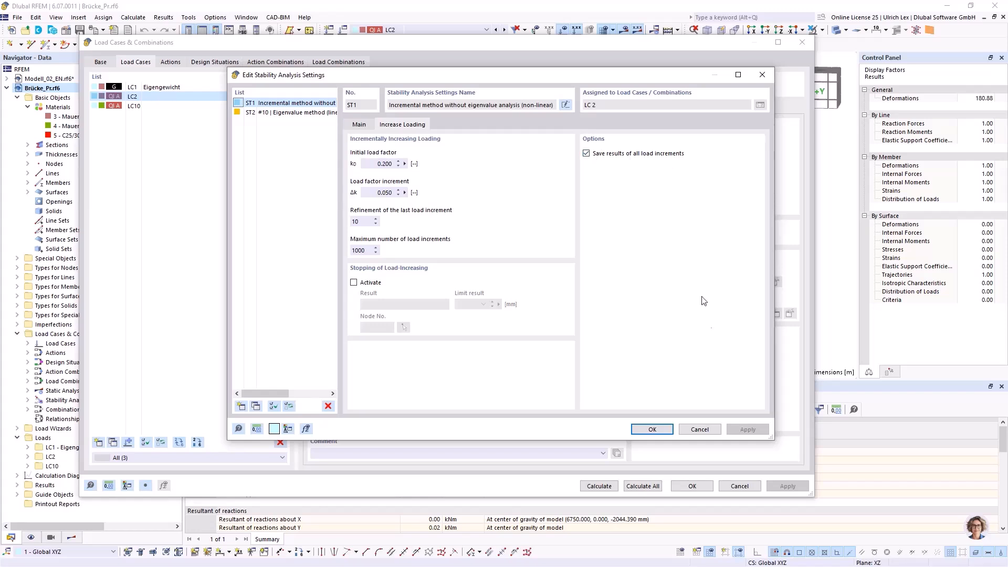
{"action": "left_click", "coordinate": [652, 429]}
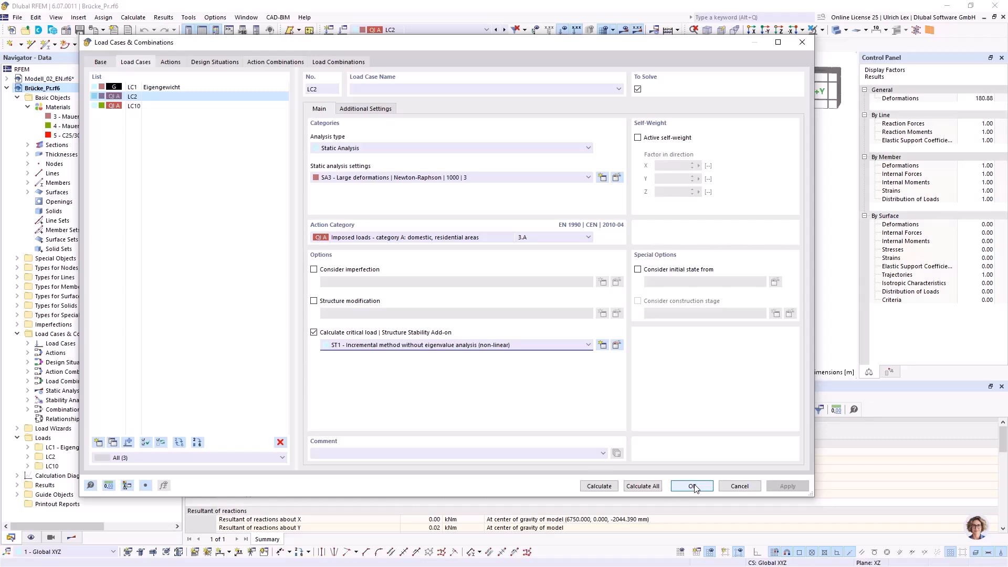
{"action": "left_click_drag", "start_coordinate": [492, 43], "coordinate": [480, 26]}
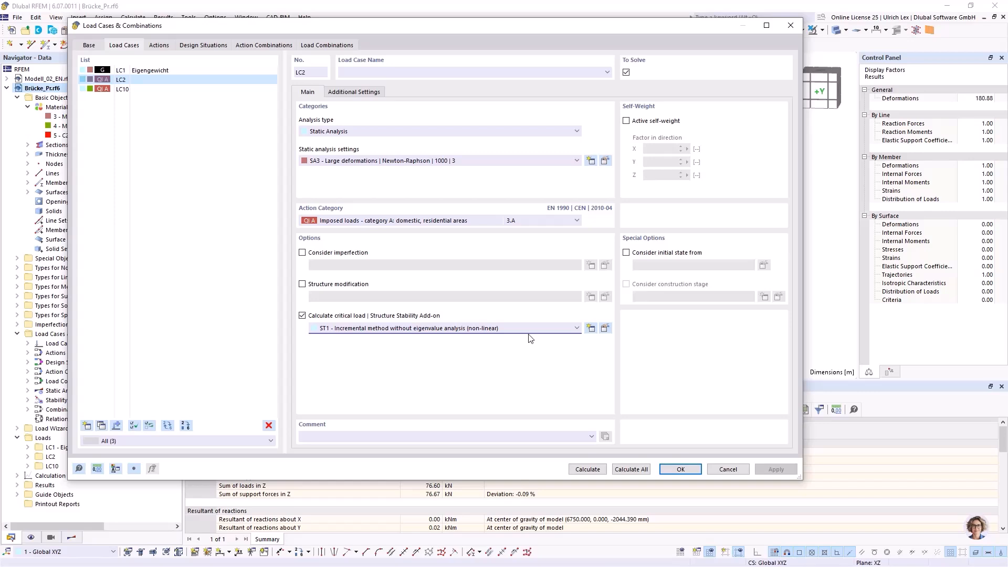
{"action": "left_click", "coordinate": [695, 471]}
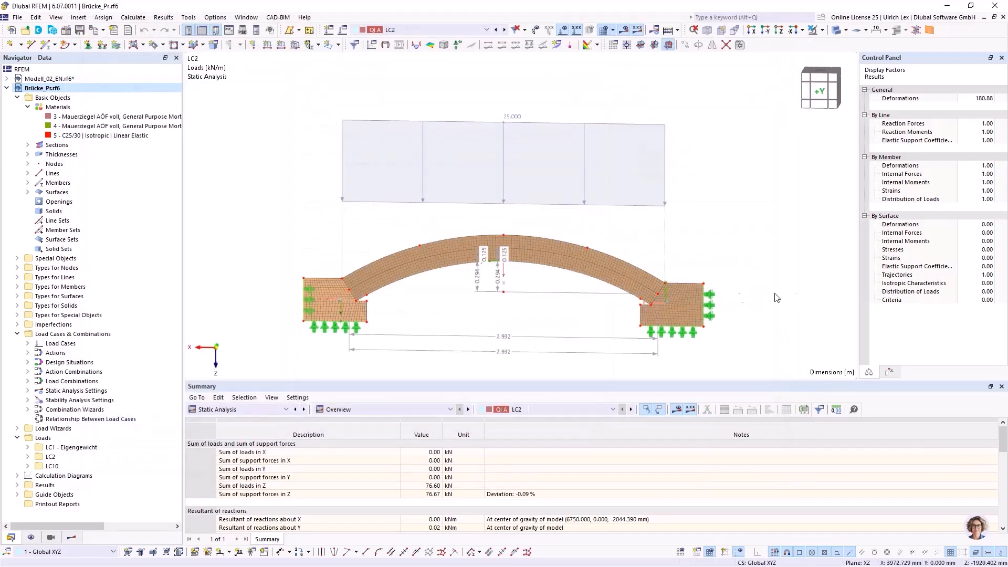
- Set the LC2 results of the arch bridge to Incremental Stability Analysis
{"action": "scroll", "coordinate": [319, 179], "scroll_direction": "down", "scroll_amount": 2}
{"action": "scroll", "coordinate": [402, 284], "scroll_direction": "up", "scroll_amount": 2}
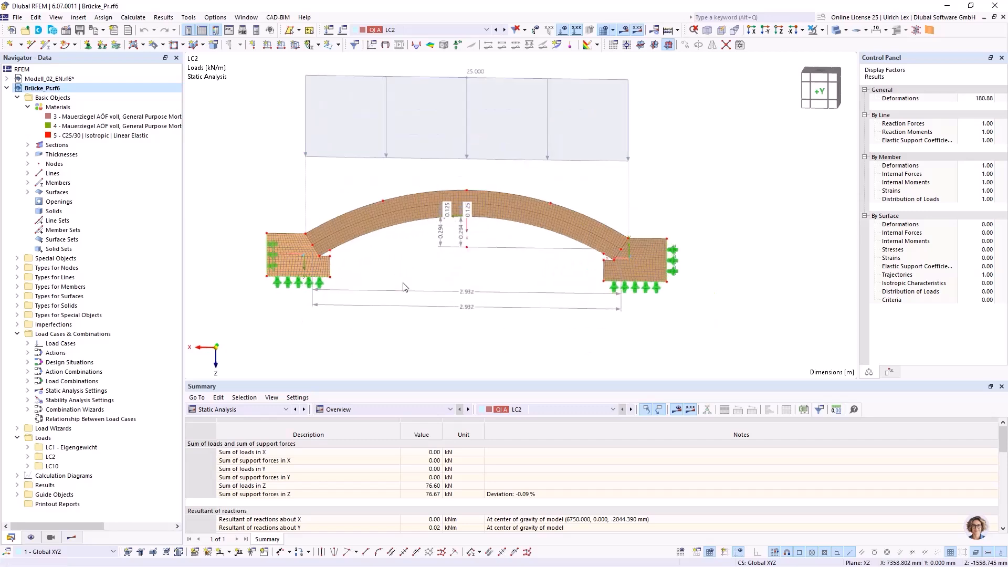
{"action": "left_click", "coordinate": [624, 31]}
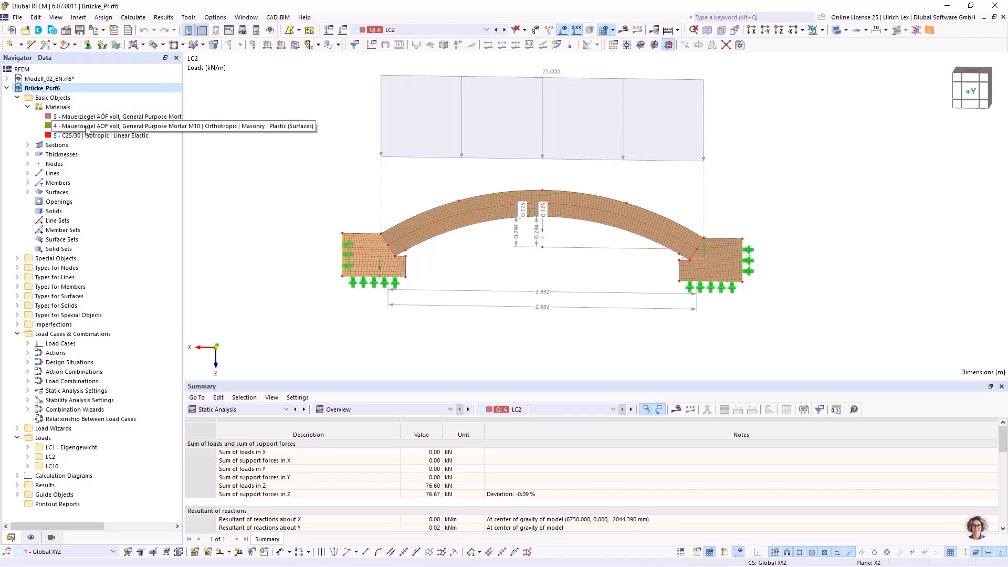
{"action": "left_click", "coordinate": [623, 30]}
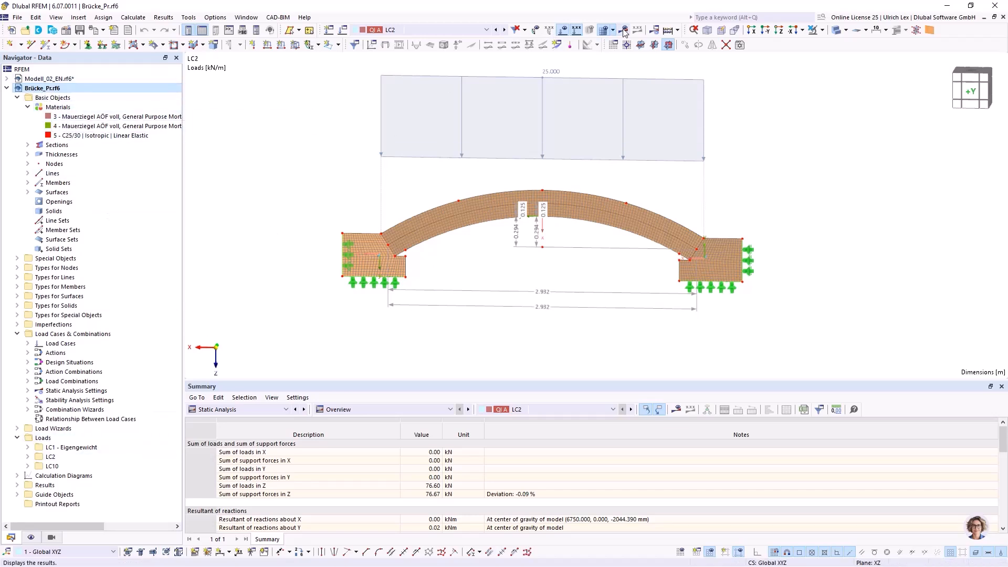
{"action": "left_click", "coordinate": [127, 71]}
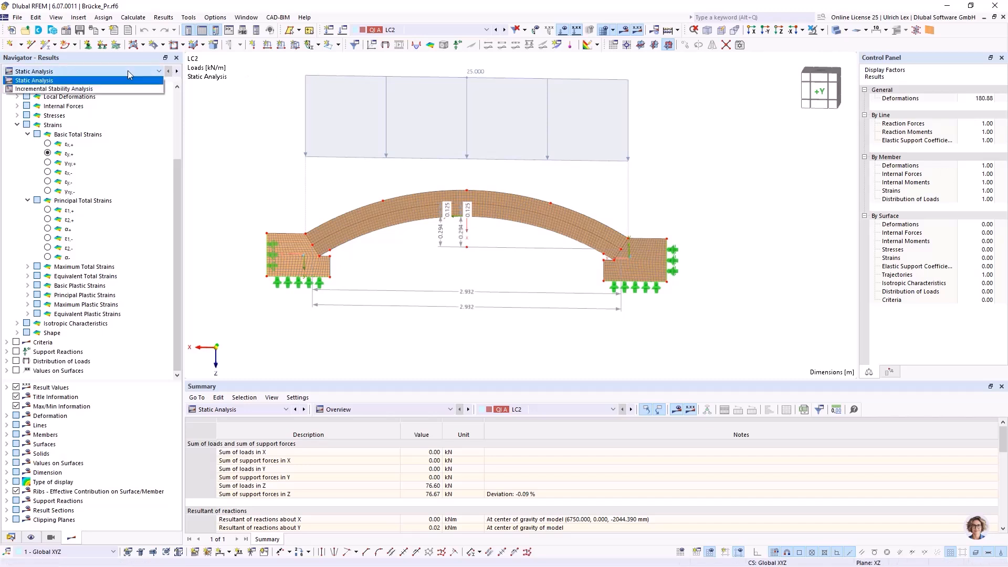
{"action": "left_click", "coordinate": [105, 88]}
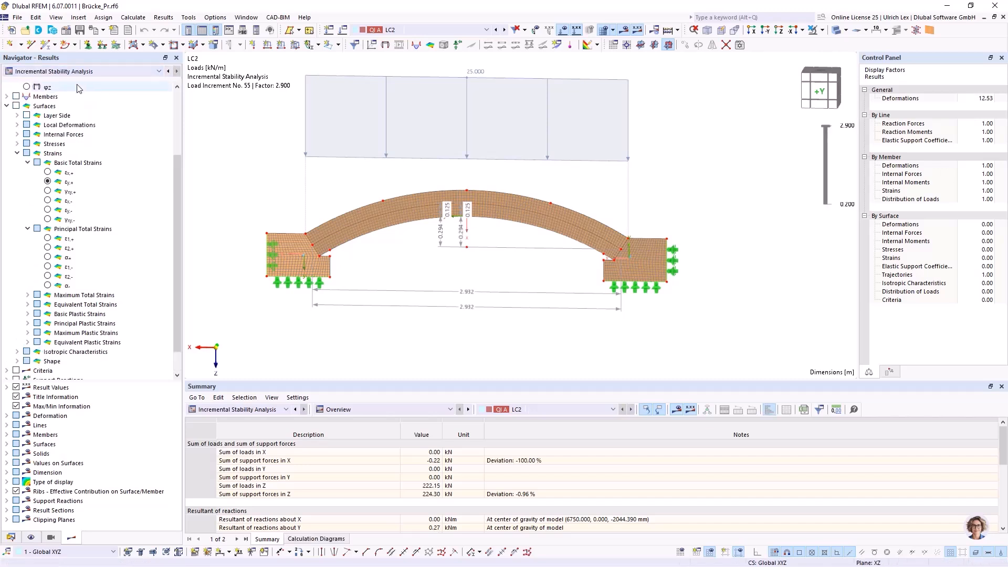
- Display the global deformations |u| of the arch bridge for load increment 55
{"action": "scroll", "coordinate": [93, 160], "scroll_direction": "up", "scroll_amount": 3}
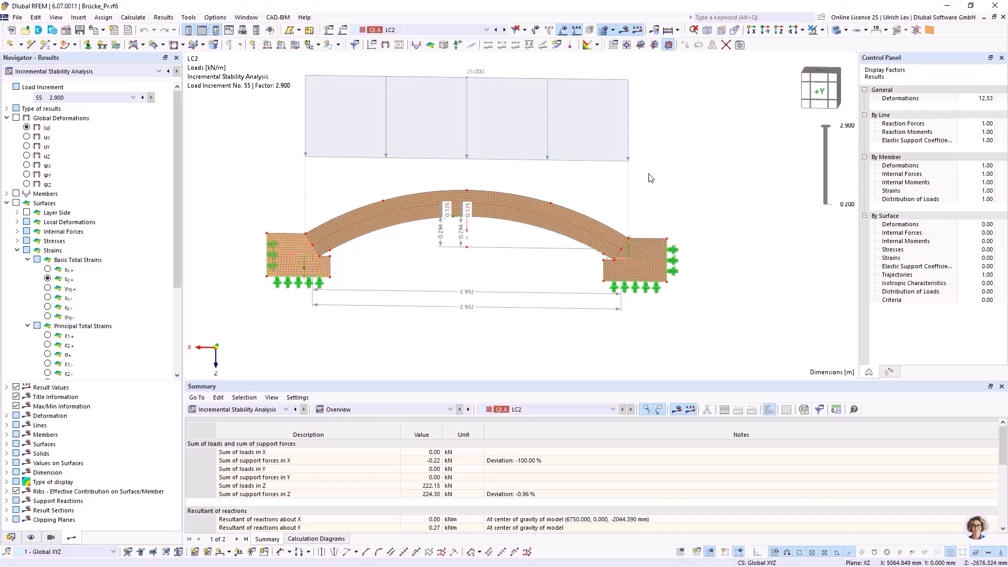
{"action": "scroll", "coordinate": [646, 170], "scroll_direction": "down", "scroll_amount": 1}
{"action": "scroll", "coordinate": [259, 131], "scroll_direction": "up", "scroll_amount": 1}
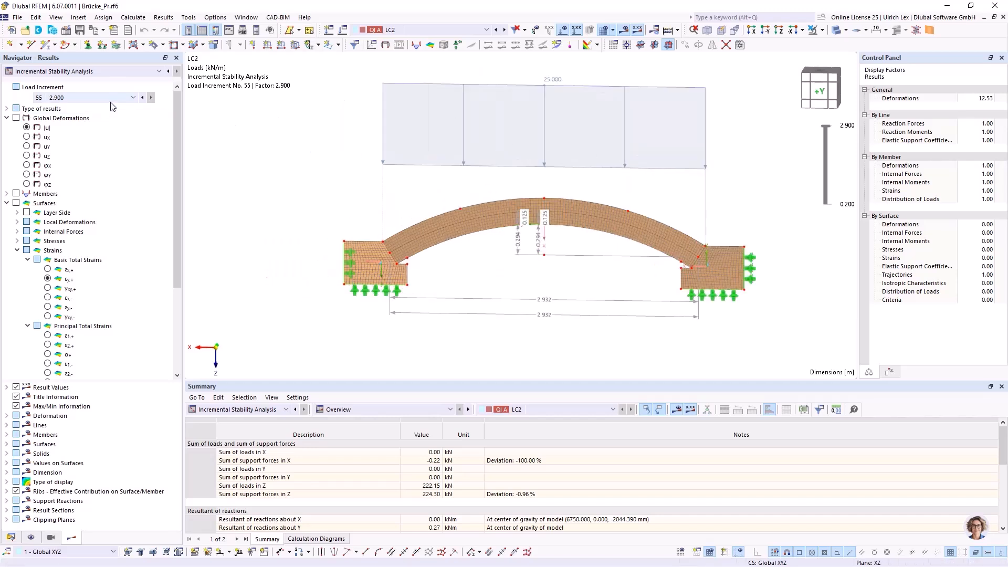
{"action": "left_click", "coordinate": [17, 118]}
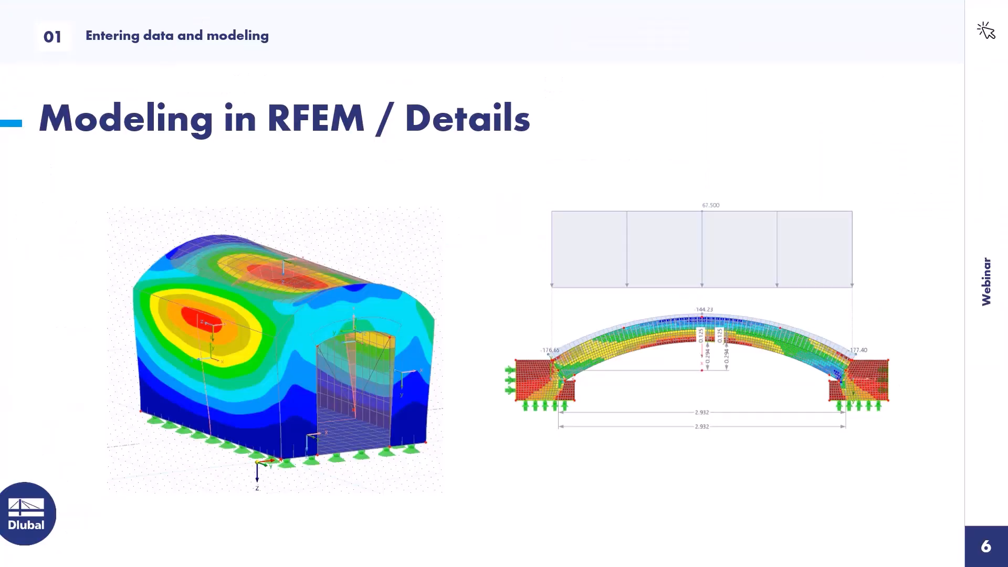
{"action": "left_click", "coordinate": [437, 235]}
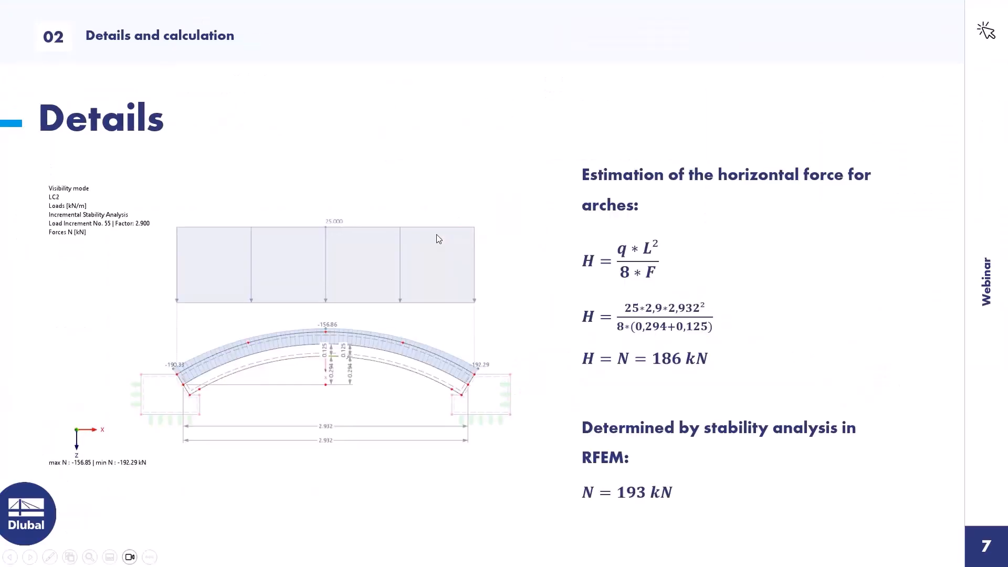
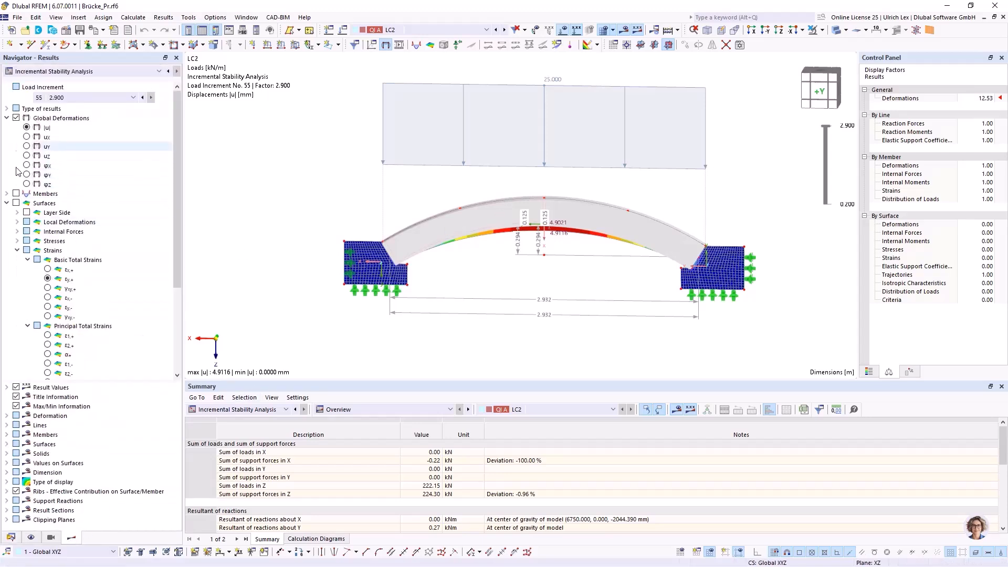
- Show the member axial forces N on the arch and inspect them near the abutment
{"action": "left_click", "coordinate": [16, 194]}
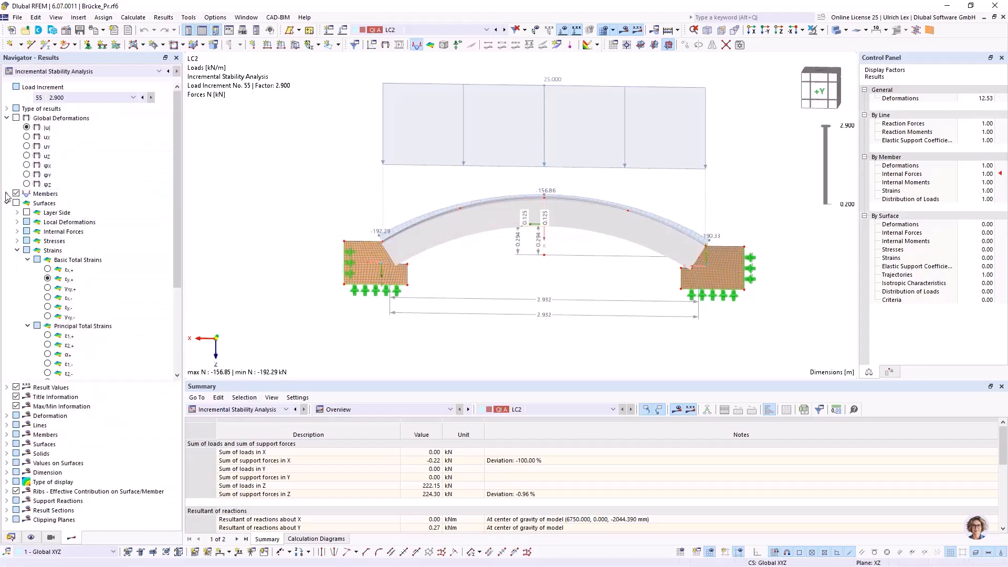
{"action": "left_click", "coordinate": [7, 194]}
{"action": "scroll", "coordinate": [387, 237], "scroll_direction": "up", "scroll_amount": 2}
{"action": "scroll", "coordinate": [387, 240], "scroll_direction": "up", "scroll_amount": 1}
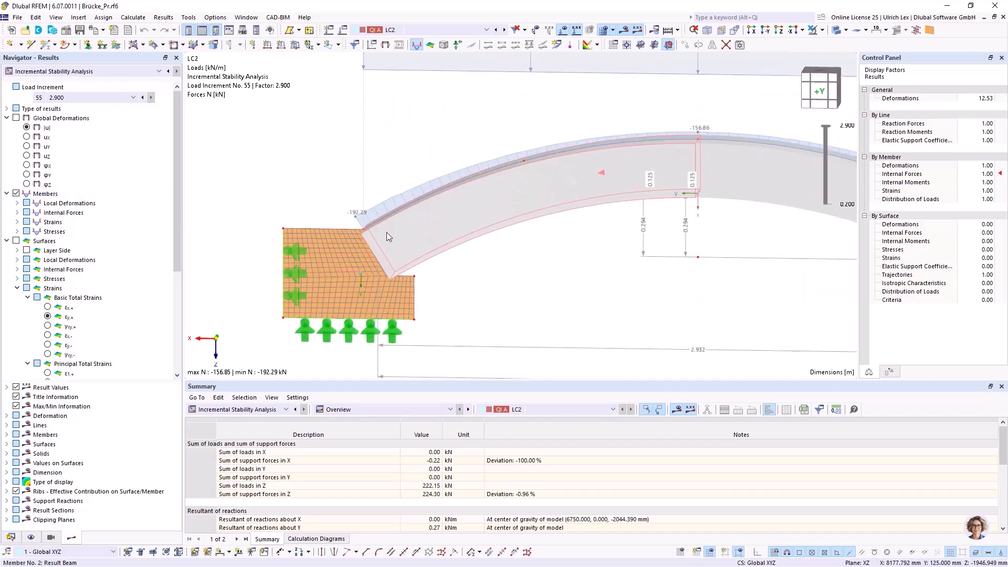
- Display the arch bridge model as a wireframe so the member force diagram can be read
{"action": "left_click", "coordinate": [835, 31]}
{"action": "left_click", "coordinate": [836, 31]}
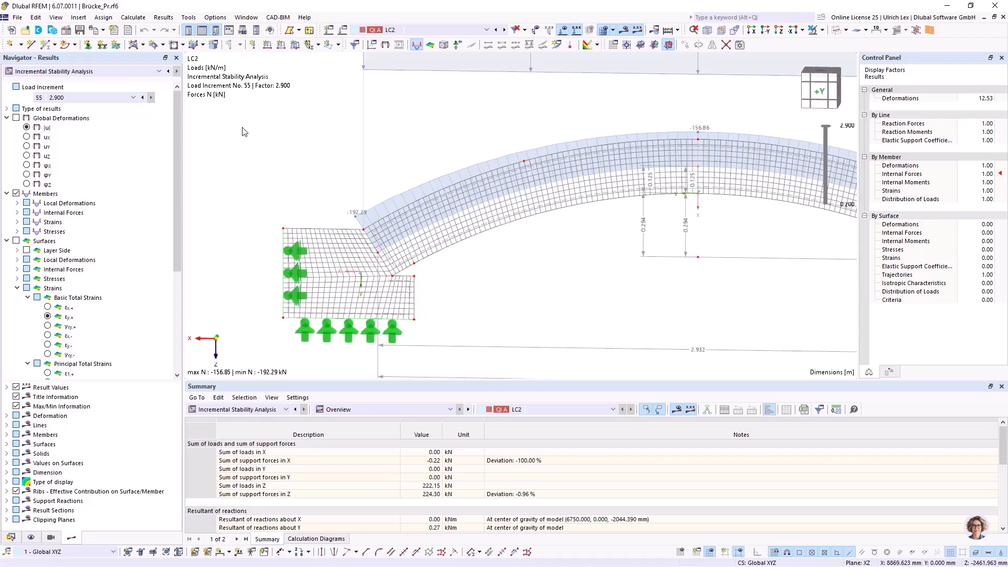
{"action": "scroll", "coordinate": [243, 135], "scroll_direction": "down", "scroll_amount": 2}
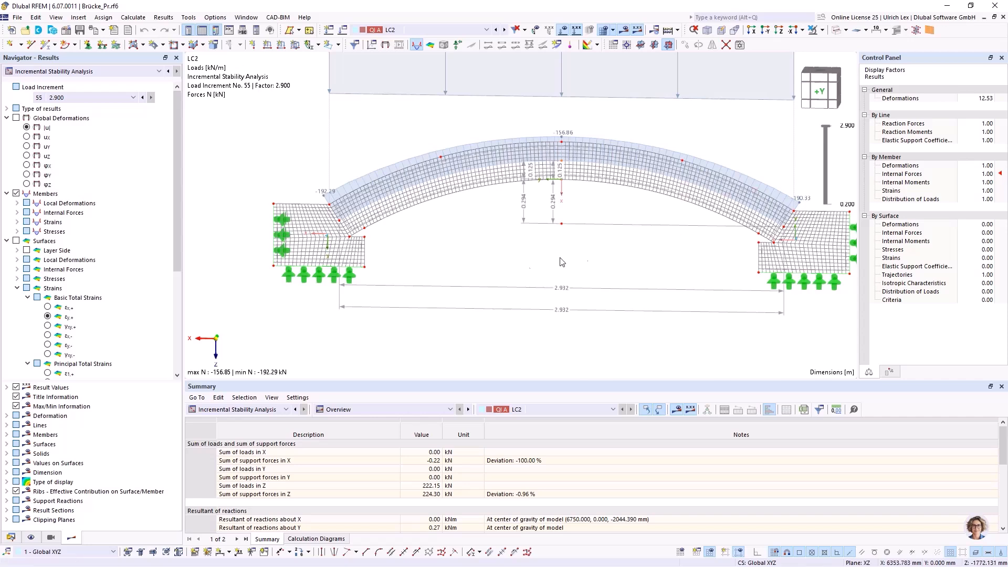
{"action": "left_click", "coordinate": [822, 30]}
{"action": "left_click", "coordinate": [821, 30]}
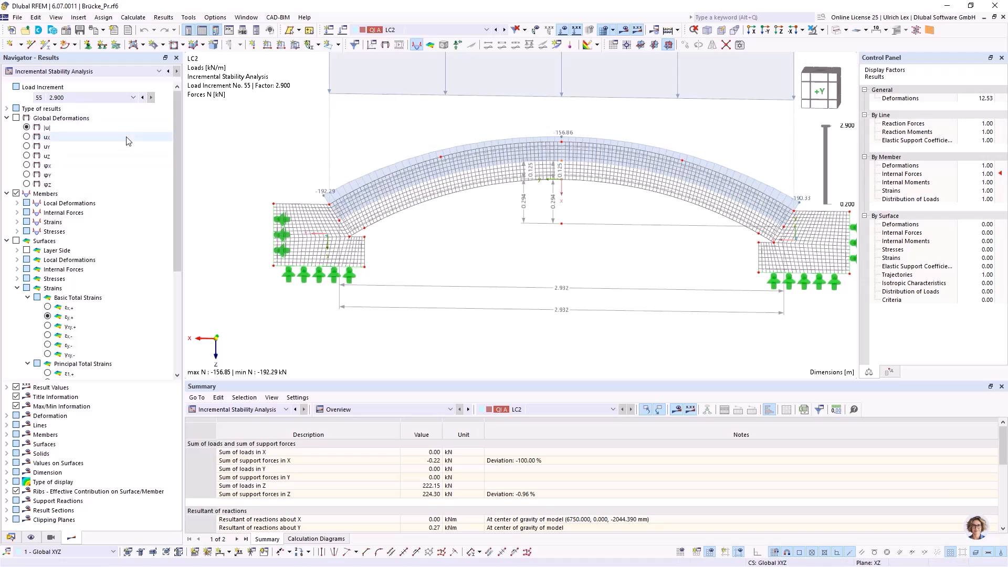
- Replace the member results with the surface strains εy,+ and limit the visibility to the arch without its abutments
{"action": "left_click", "coordinate": [16, 193]}
{"action": "left_click", "coordinate": [16, 241]}
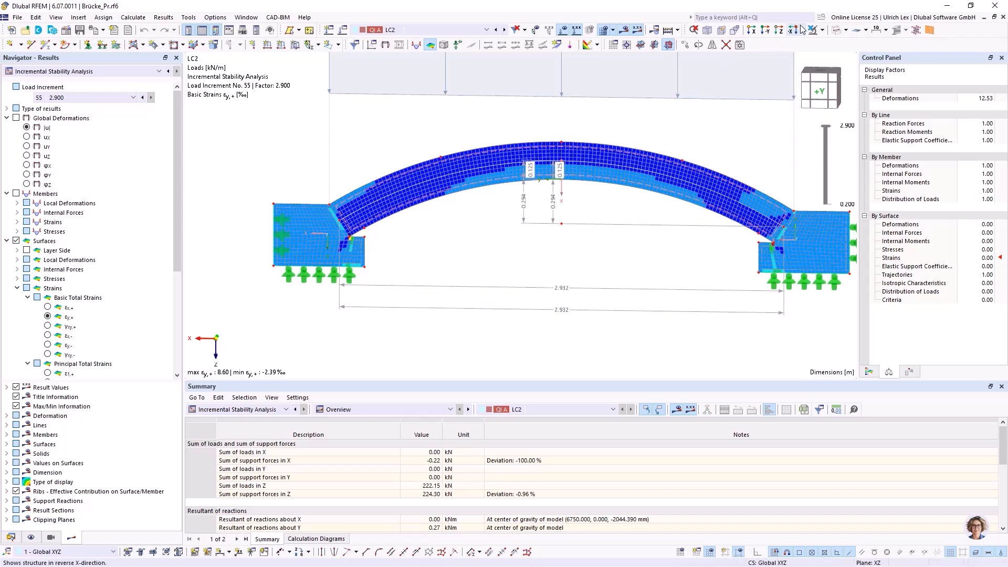
{"action": "left_click", "coordinate": [823, 30]}
{"action": "left_click", "coordinate": [861, 40]}
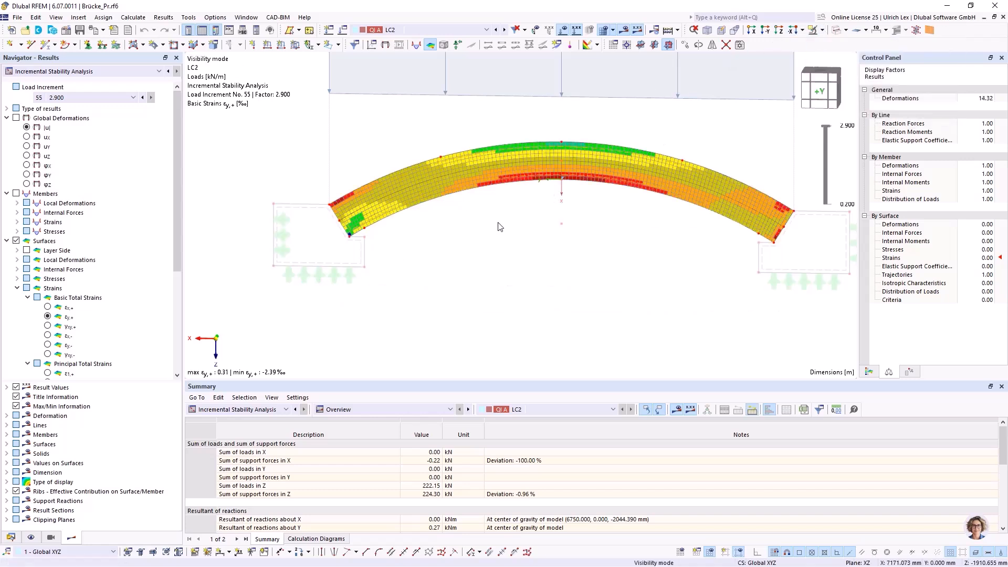
- Display the basic surface stresses σy,+ on the arch
{"action": "scroll", "coordinate": [49, 265], "scroll_direction": "down", "scroll_amount": 1}
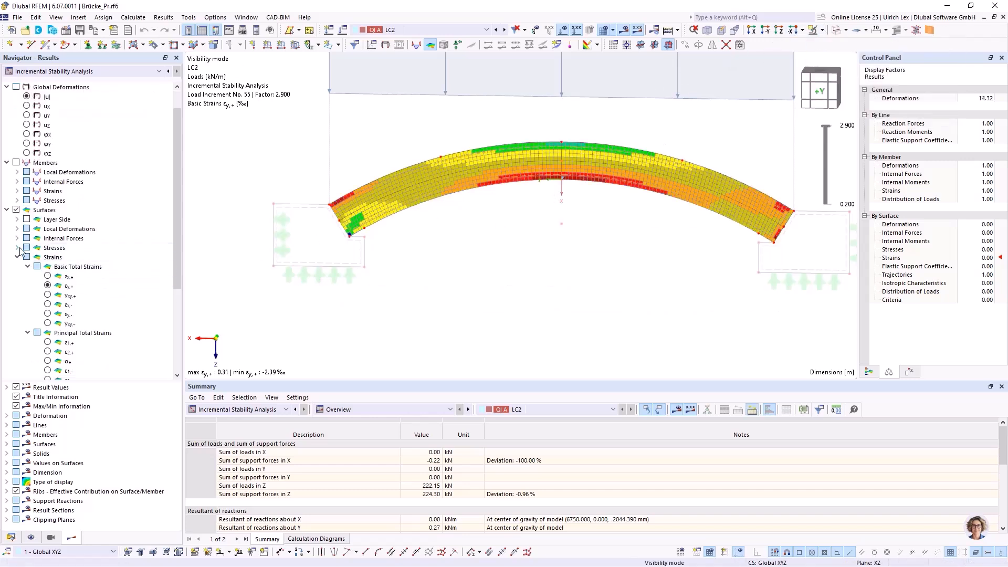
{"action": "left_click", "coordinate": [17, 247]}
{"action": "left_click", "coordinate": [28, 257]}
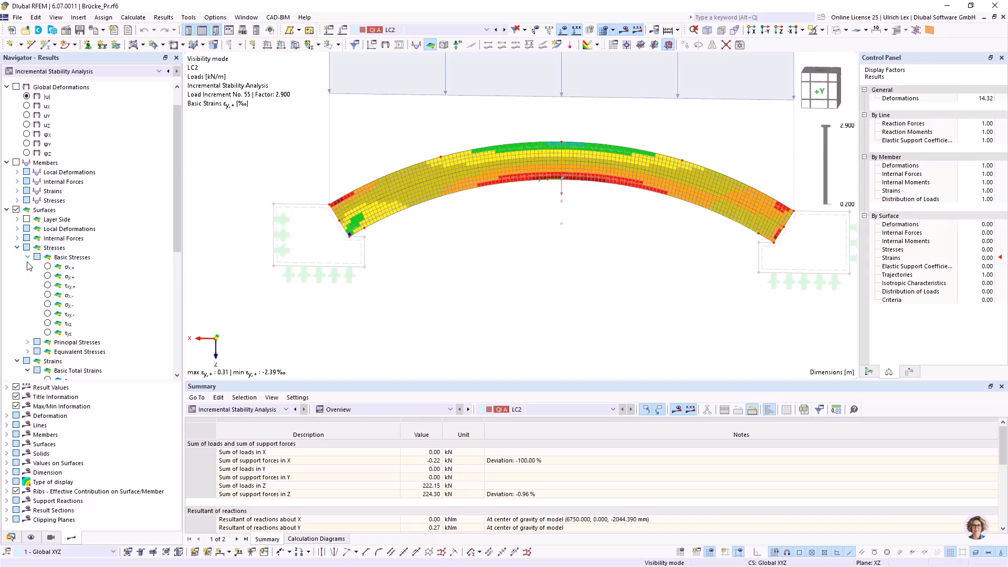
{"action": "left_click", "coordinate": [57, 277]}
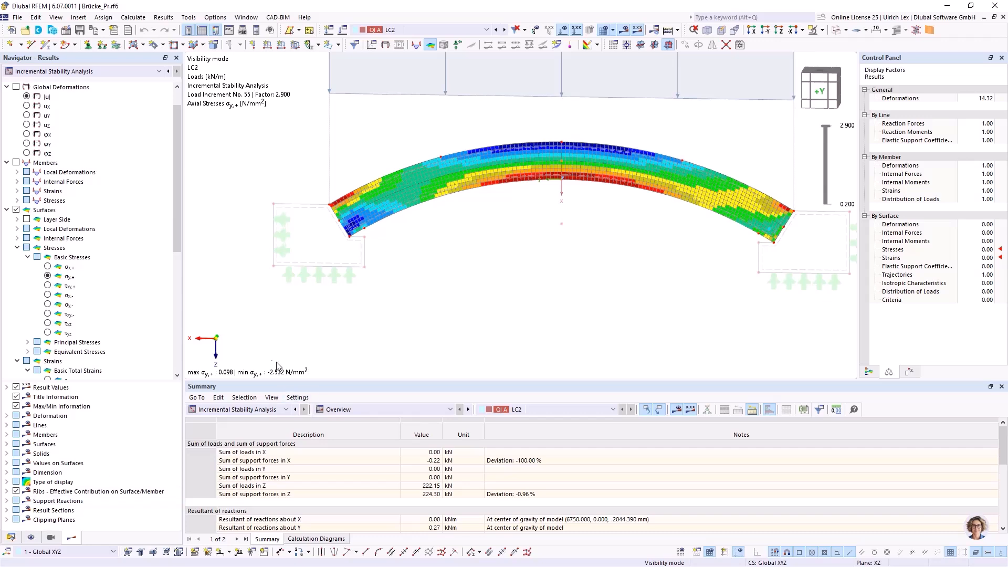
- Compare the orthotropic masonry strength parameters of material 3 with the arch's stress plot, then close the material without saving changes
{"action": "left_click", "coordinate": [11, 537]}
{"action": "double_click", "coordinate": [92, 118]}
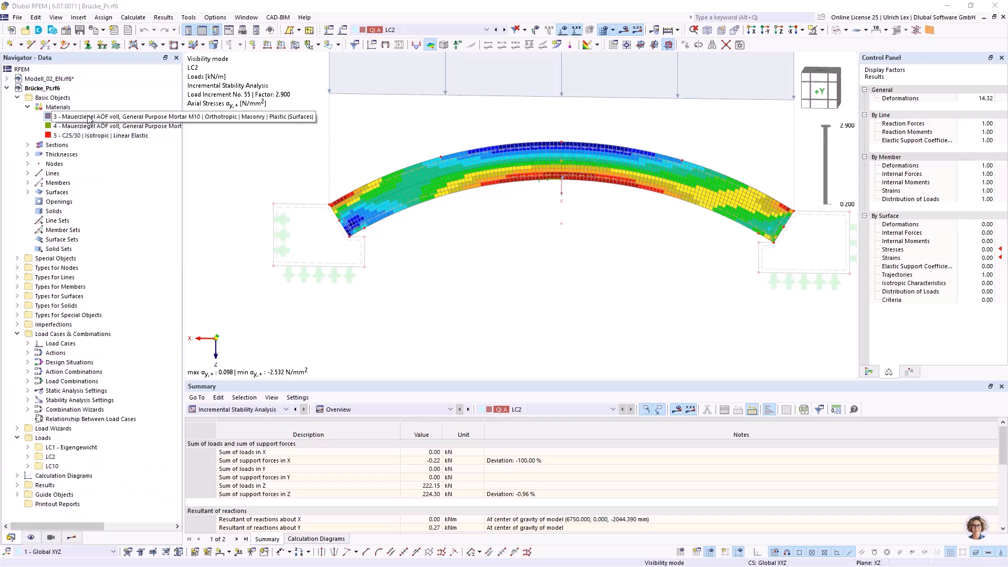
{"action": "left_click", "coordinate": [369, 129]}
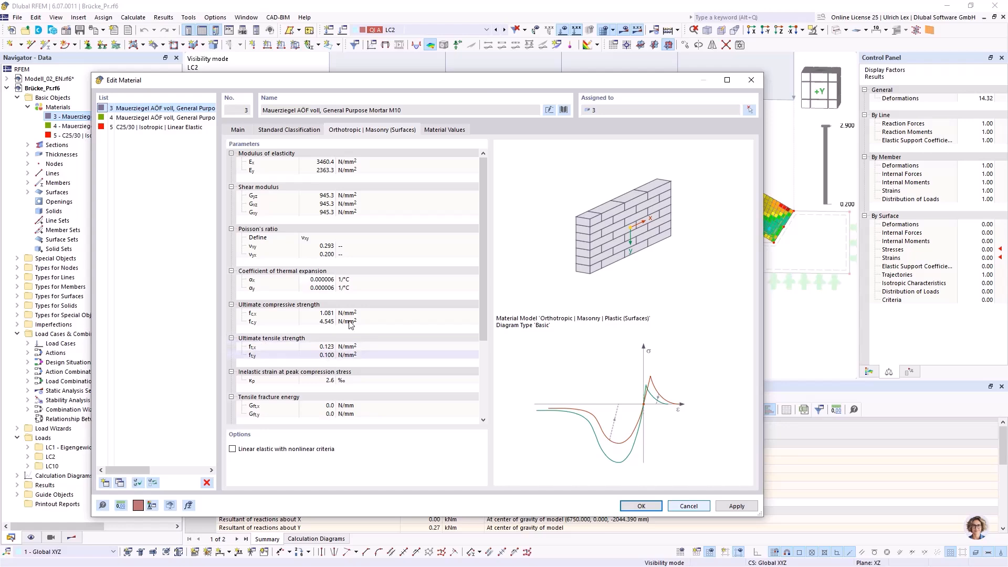
{"action": "left_click_drag", "start_coordinate": [422, 85], "coordinate": [697, 245]}
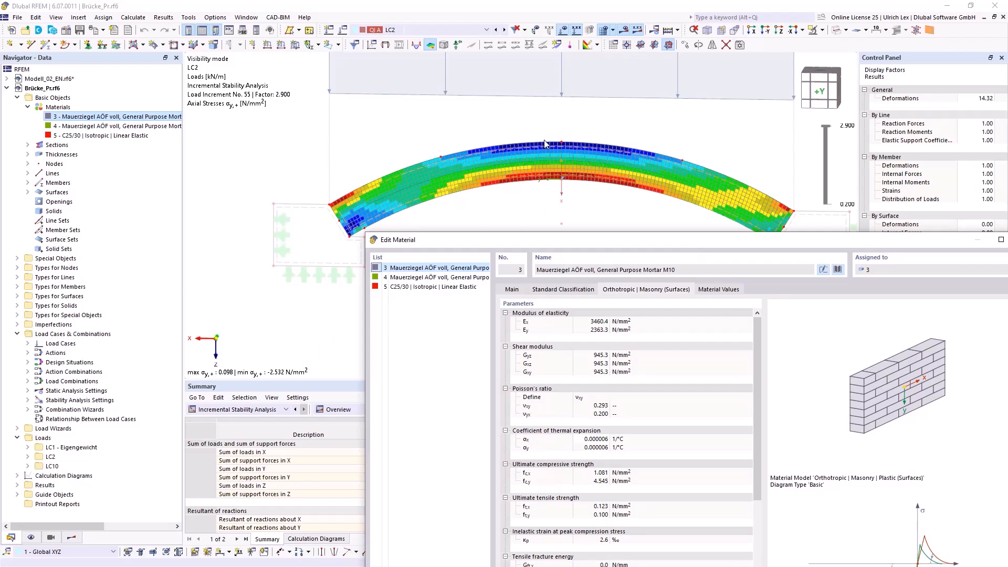
{"action": "left_click_drag", "start_coordinate": [625, 246], "coordinate": [645, 211]}
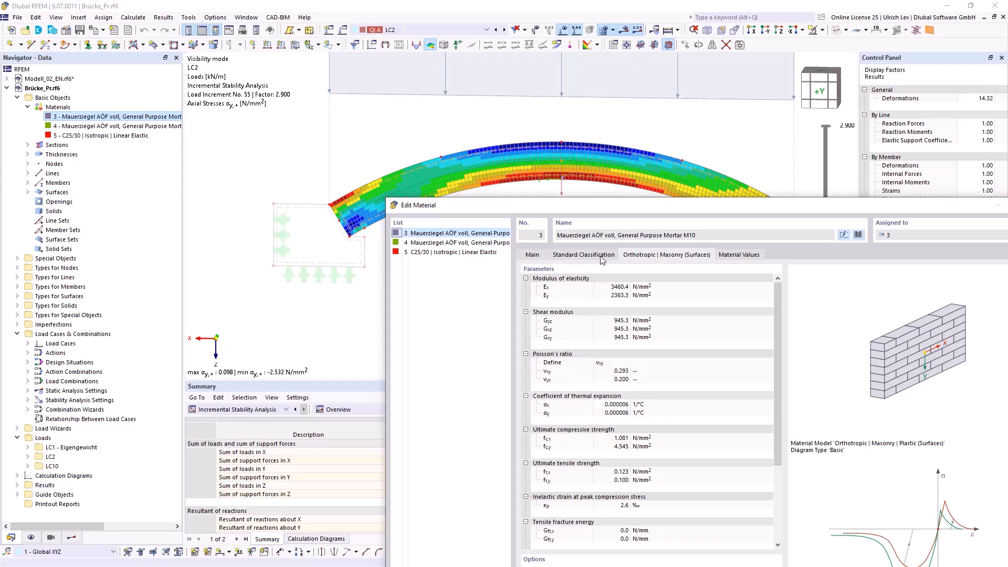
{"action": "left_click_drag", "start_coordinate": [619, 204], "coordinate": [575, 257]}
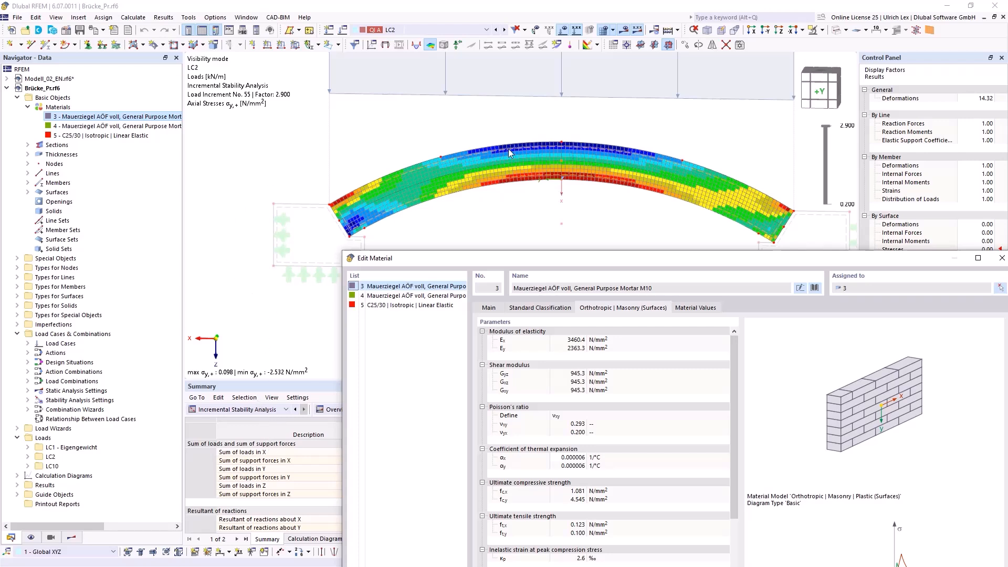
{"action": "left_click_drag", "start_coordinate": [627, 259], "coordinate": [493, 91]}
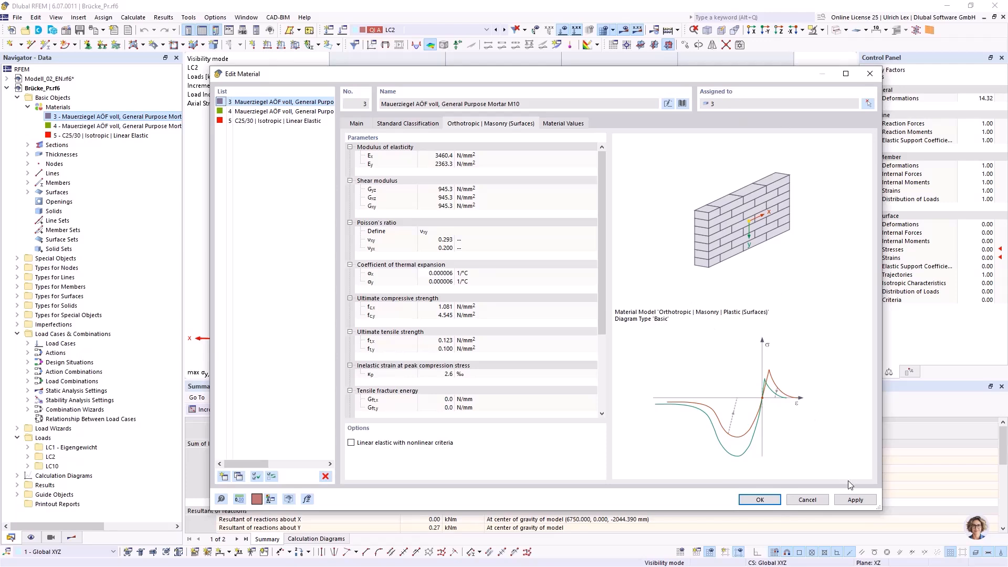
{"action": "left_click", "coordinate": [807, 499]}
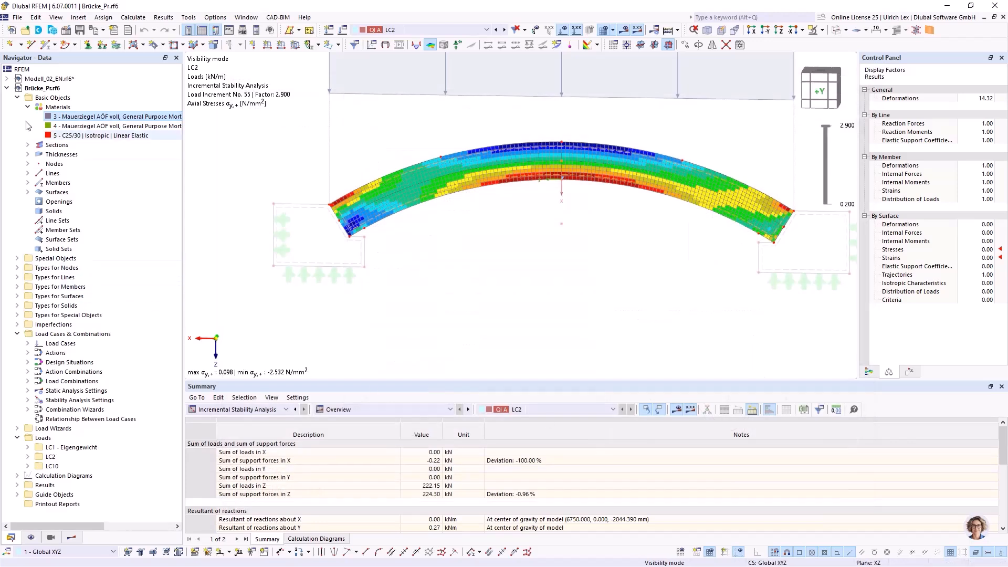
- Return the surface results to the basic total strains εy,+ and view them on the arch
{"action": "left_click", "coordinate": [71, 538]}
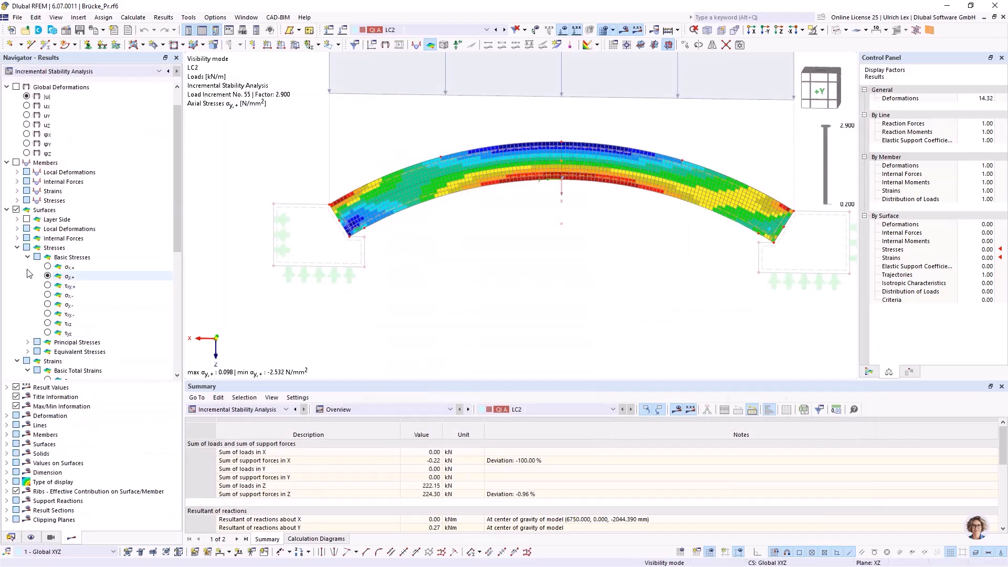
{"action": "left_click", "coordinate": [17, 248]}
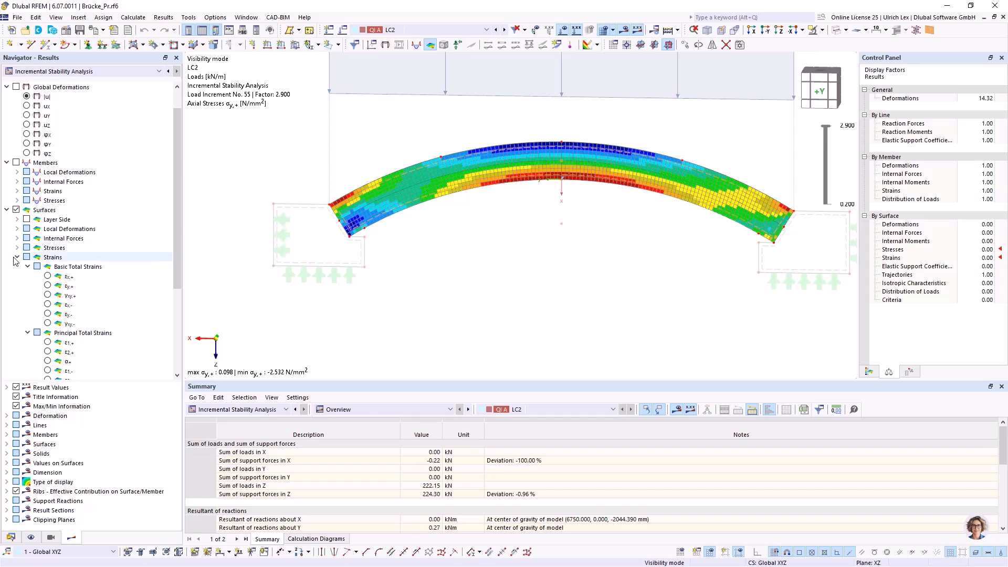
{"action": "left_click", "coordinate": [48, 286]}
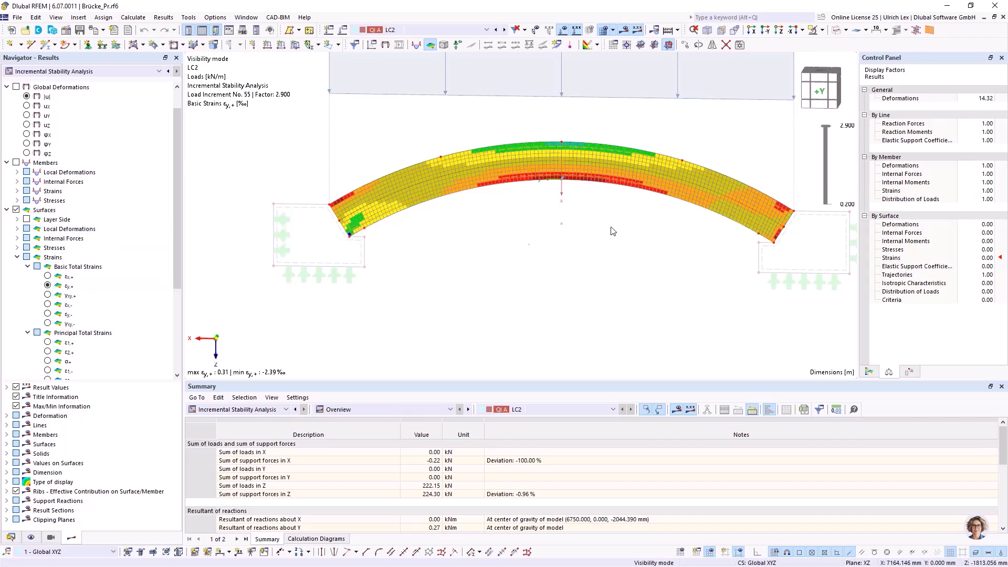
{"action": "scroll", "coordinate": [602, 208], "scroll_direction": "down", "scroll_amount": 1}
{"action": "scroll", "coordinate": [602, 208], "scroll_direction": "up", "scroll_amount": 2}
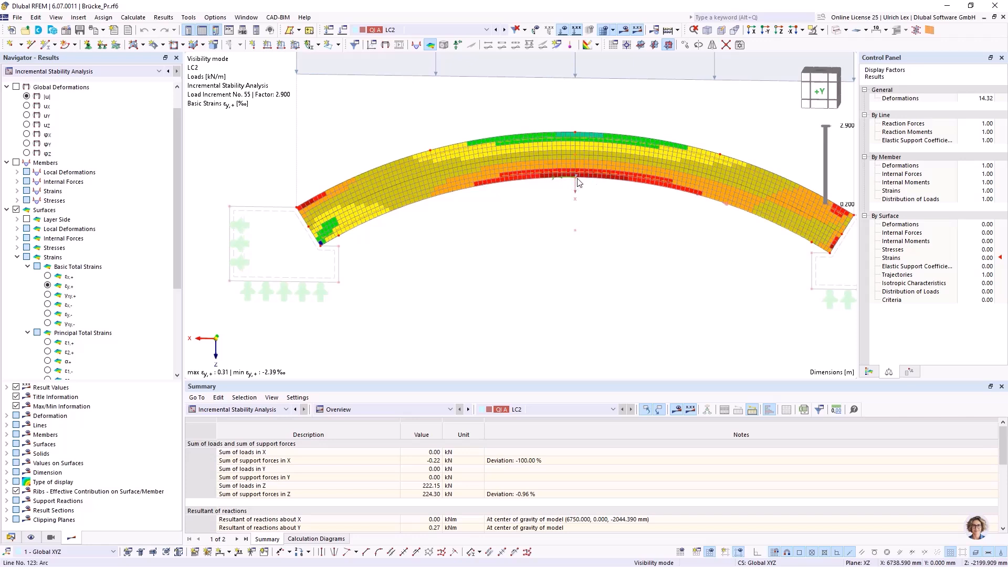
- Show the strain colour scale and examine the εy,+ distribution through the arch thickness at the crown
{"action": "left_click", "coordinate": [869, 372]}
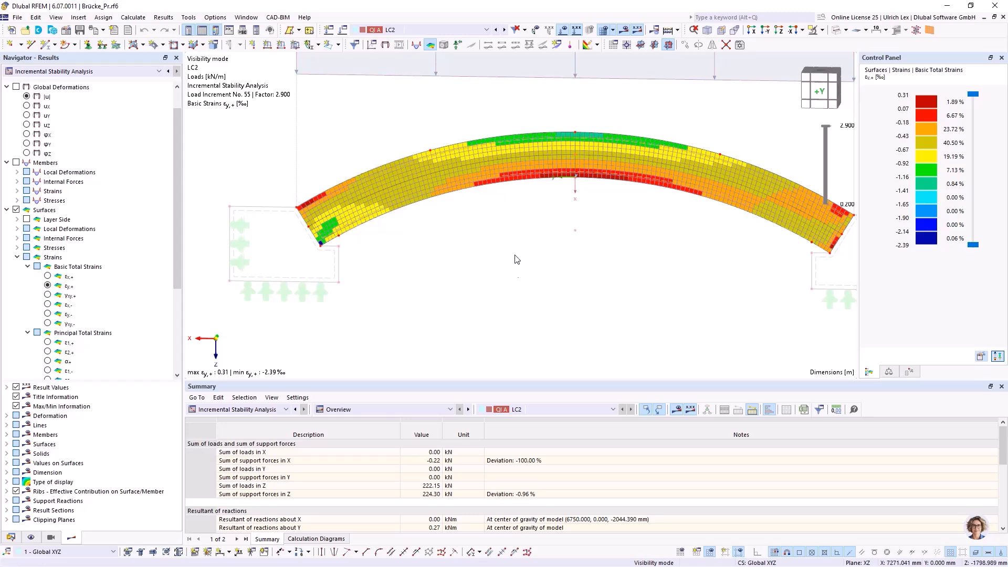
{"action": "scroll", "coordinate": [692, 130], "scroll_direction": "up", "scroll_amount": 1}
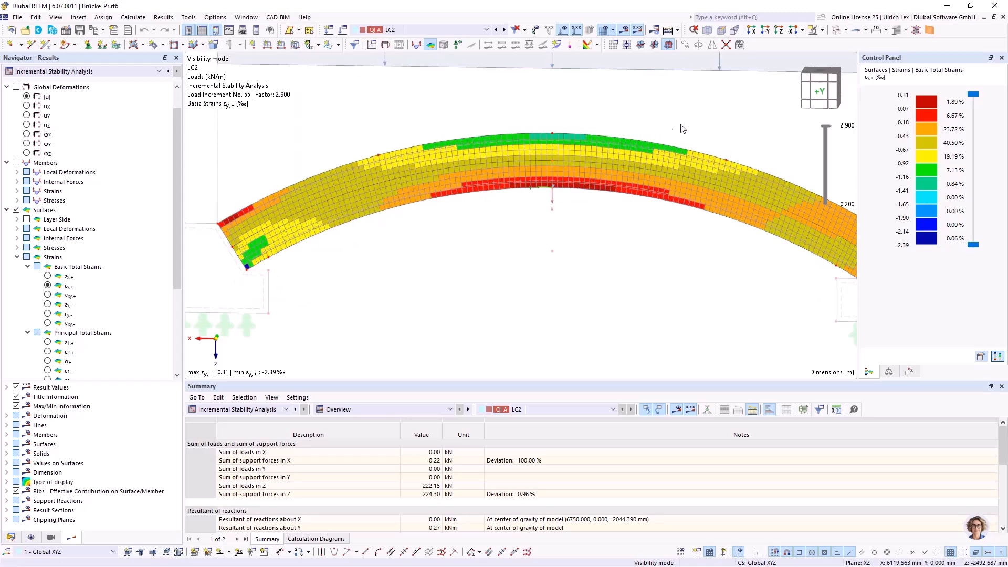
{"action": "scroll", "coordinate": [534, 135], "scroll_direction": "up", "scroll_amount": 2}
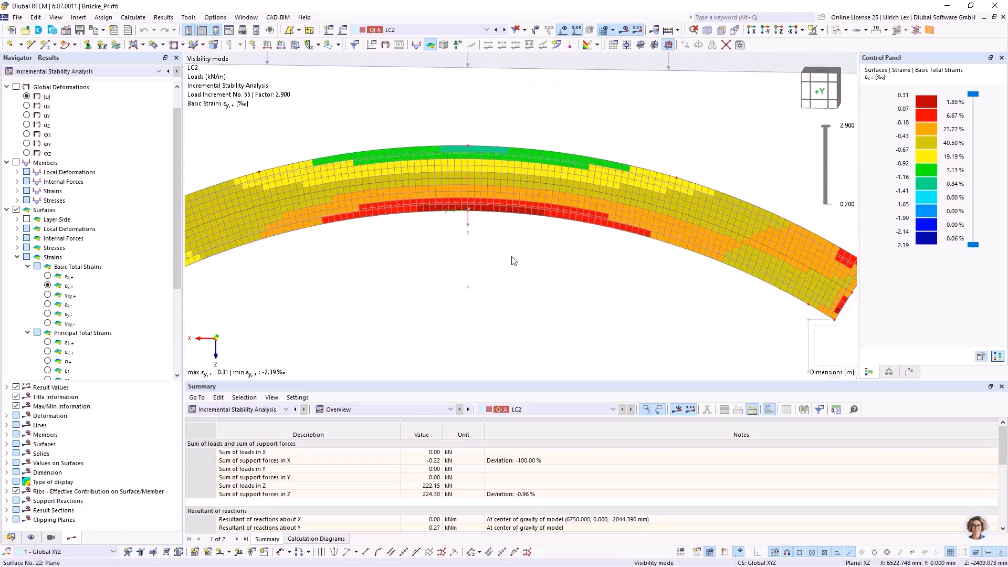
{"action": "scroll", "coordinate": [488, 255], "scroll_direction": "up", "scroll_amount": 1}
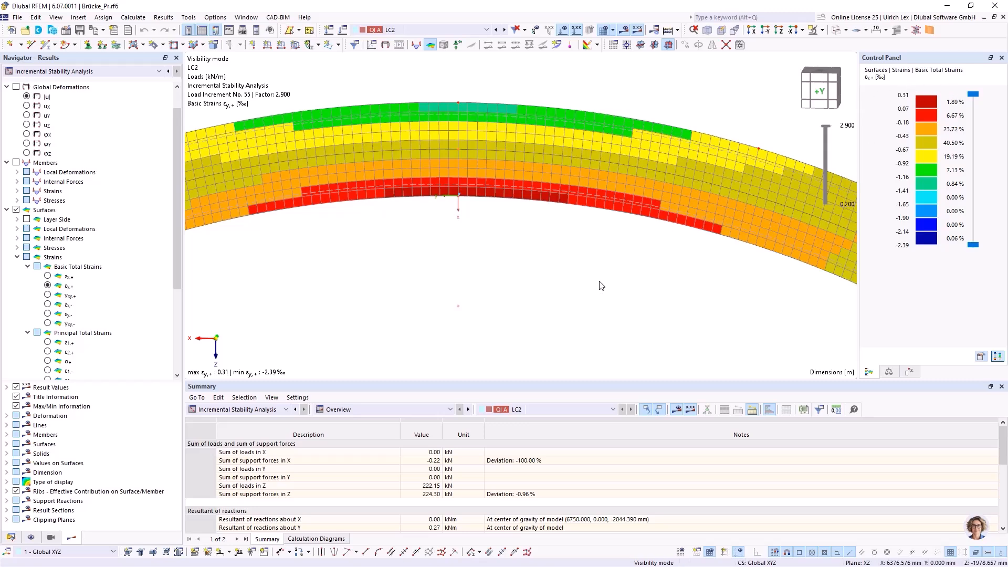
{"action": "scroll", "coordinate": [624, 319], "scroll_direction": "down", "scroll_amount": 1}
{"action": "scroll", "coordinate": [521, 124], "scroll_direction": "up", "scroll_amount": 1}
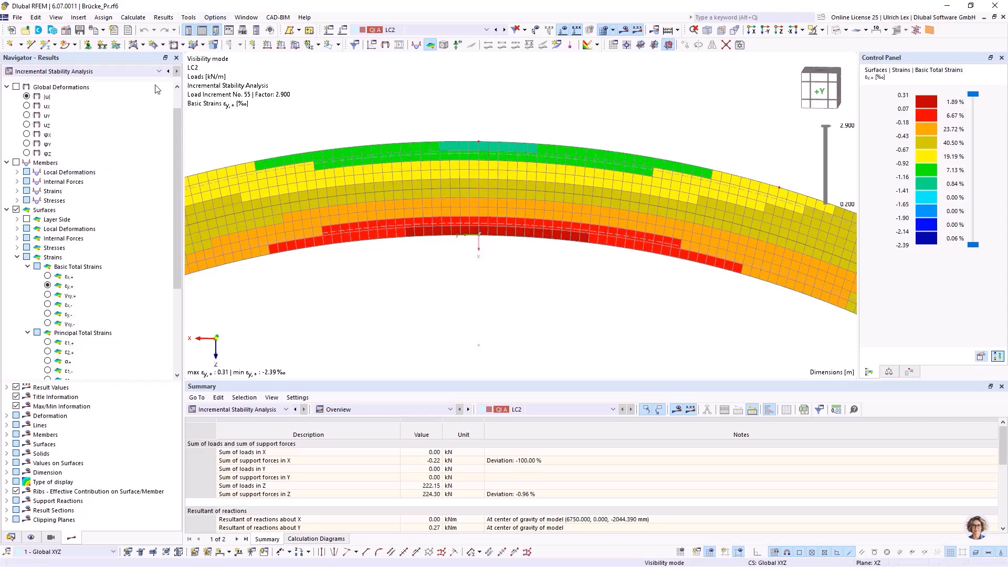
- Measure the distance at the crown from the upper edge of the red tensile strain zone to node 51 on the arch's top edge
{"action": "left_click", "coordinate": [280, 552]}
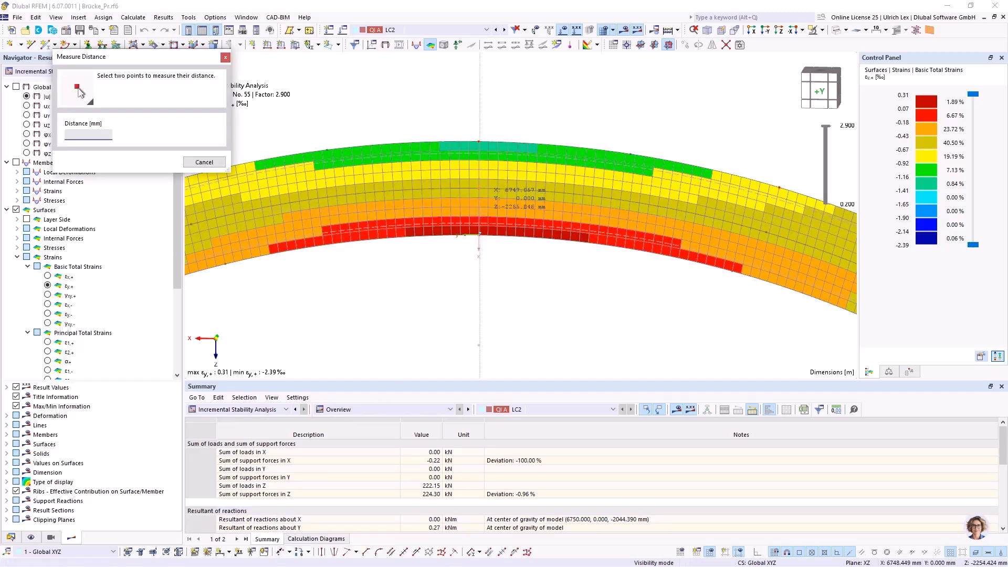
{"action": "left_click", "coordinate": [479, 218]}
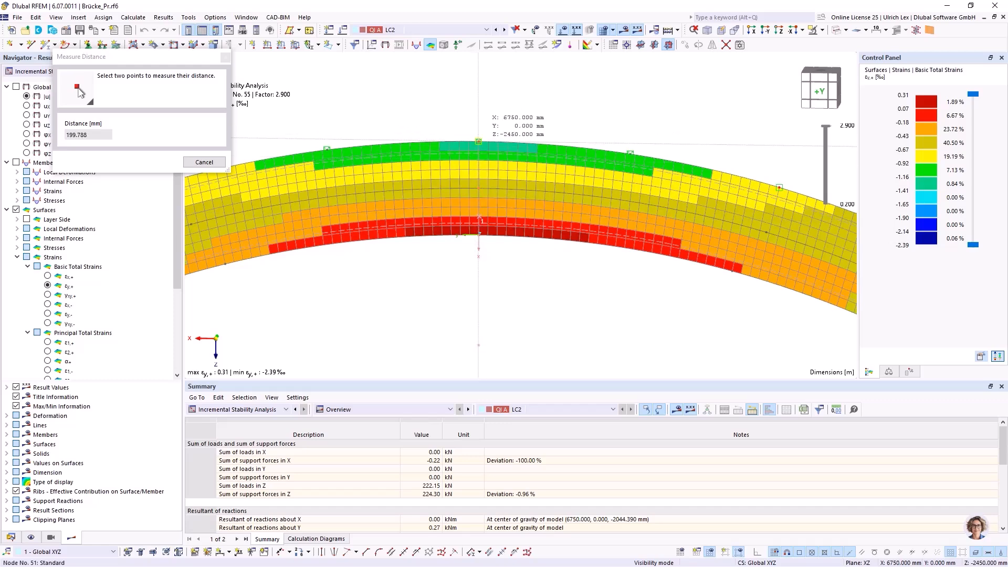
{"action": "left_click", "coordinate": [474, 143]}
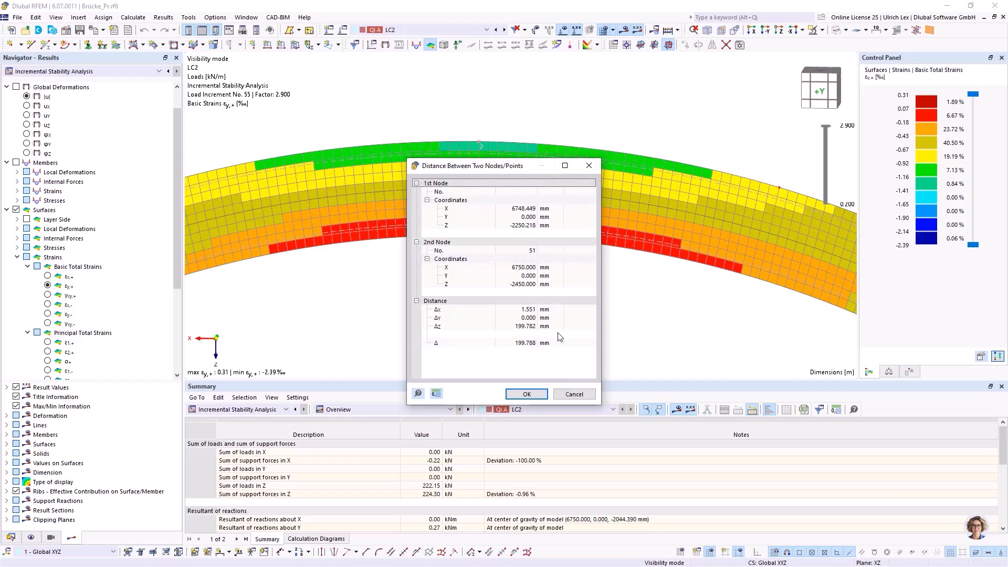
{"action": "left_click_drag", "start_coordinate": [490, 167], "coordinate": [690, 134]}
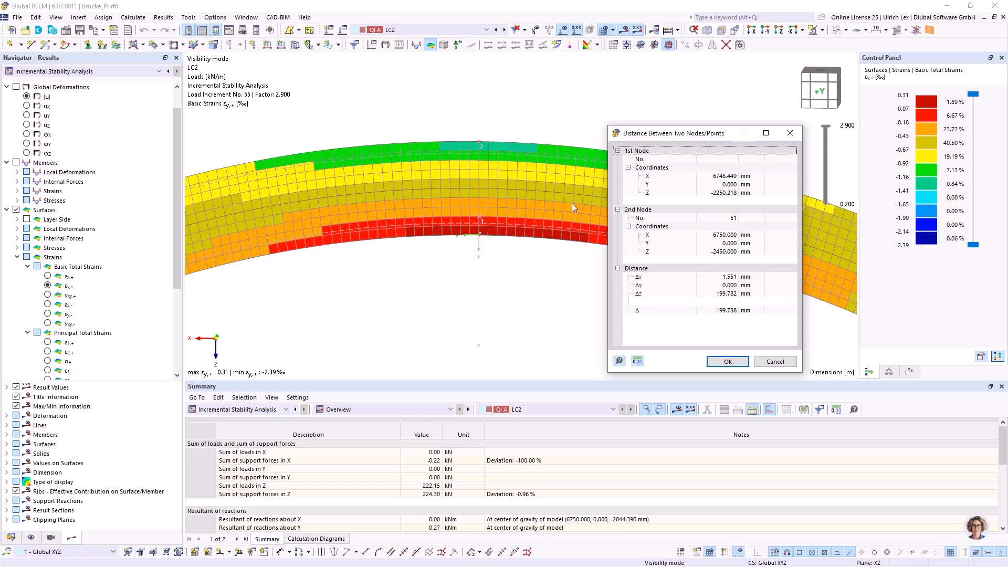
- Close the distance measurement at the crown and bring the whole arch back into view
{"action": "left_click", "coordinate": [718, 362]}
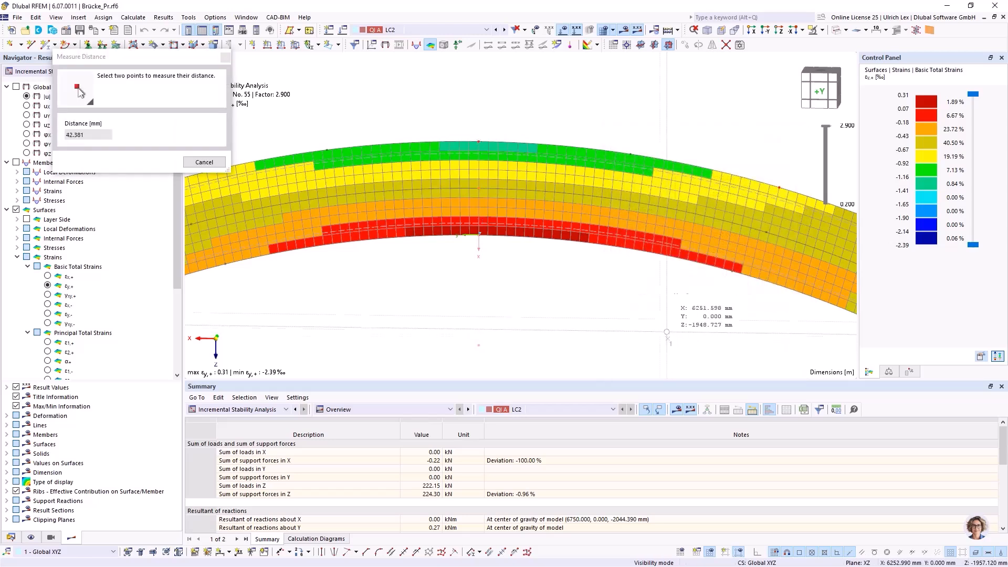
{"action": "key", "text": "Escape"}
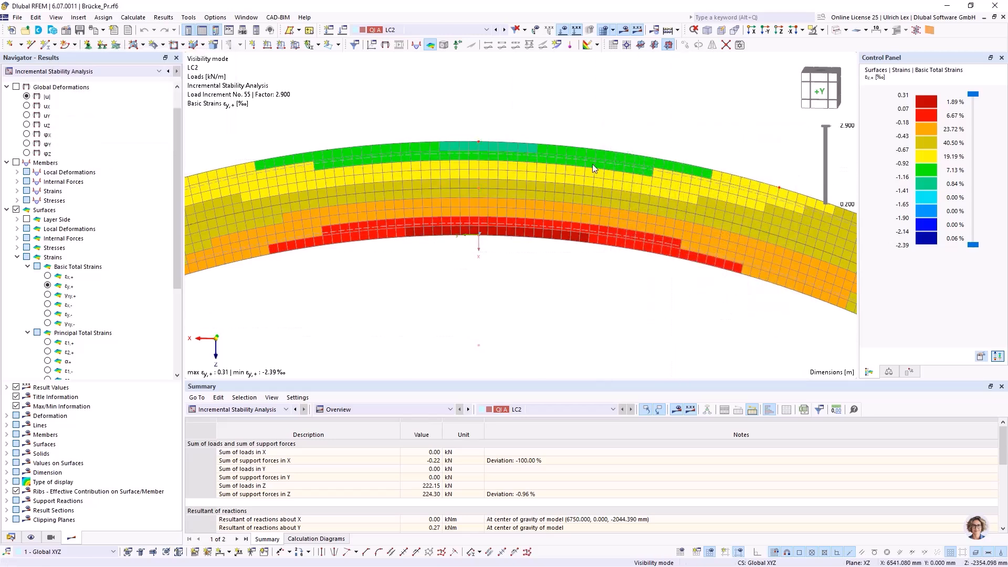
{"action": "scroll", "coordinate": [581, 173], "scroll_direction": "down", "scroll_amount": 5}
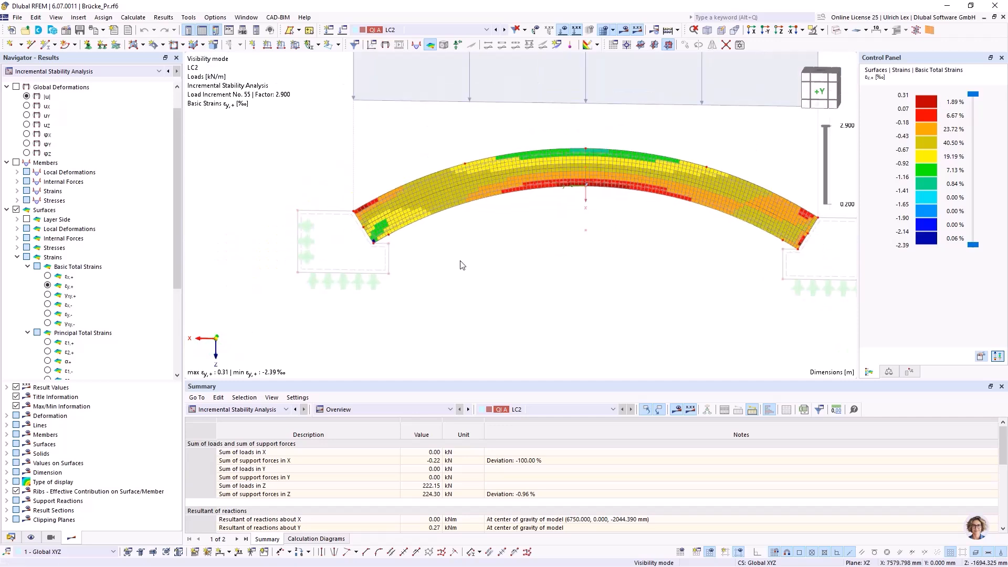
{"action": "scroll", "coordinate": [108, 247], "scroll_direction": "down", "scroll_amount": 5}
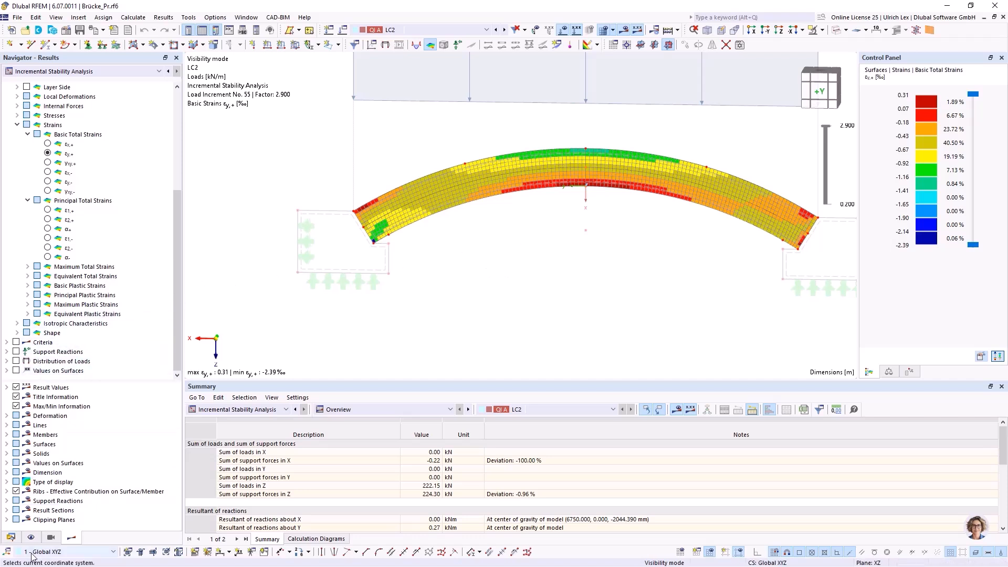
- Check LC2's analysis and stability settings without changing them, and examine its convergence diagram of maximum deformation over increments and iterations
{"action": "left_click", "coordinate": [11, 537]}
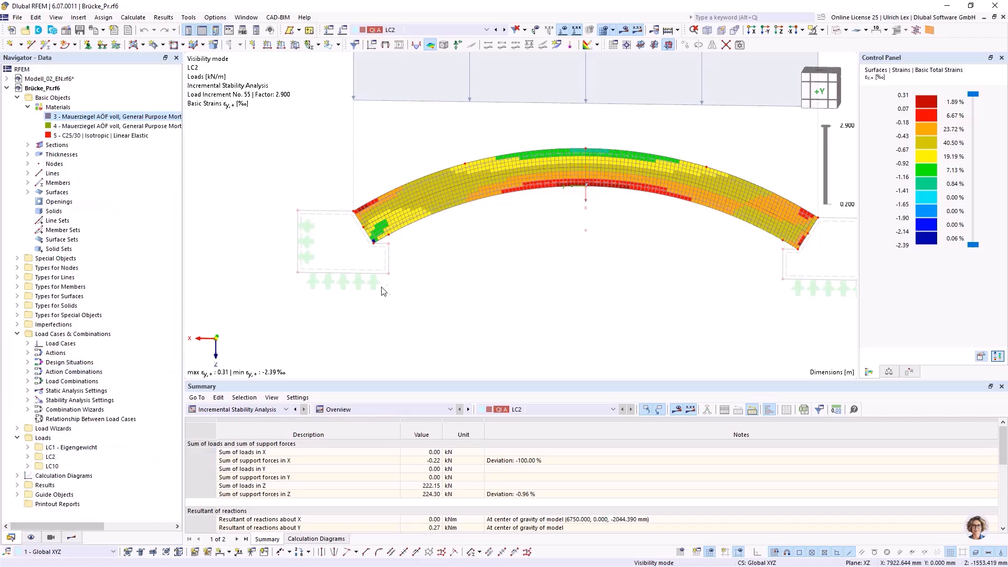
{"action": "scroll", "coordinate": [412, 294], "scroll_direction": "down", "scroll_amount": 1}
{"action": "scroll", "coordinate": [669, 204], "scroll_direction": "up", "scroll_amount": 1}
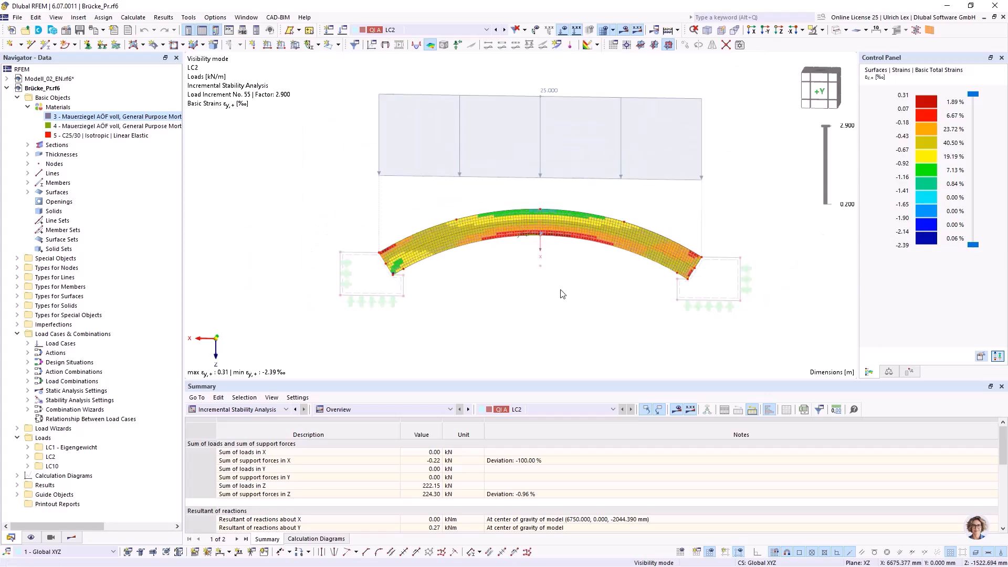
{"action": "middle_click_drag", "start_coordinate": [591, 274], "coordinate": [562, 285]}
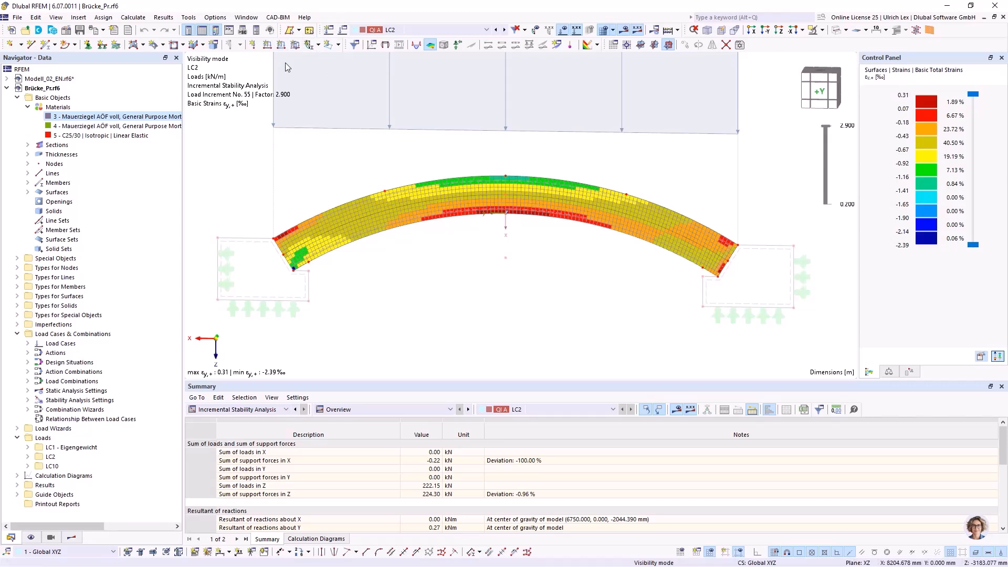
{"action": "left_click", "coordinate": [344, 31]}
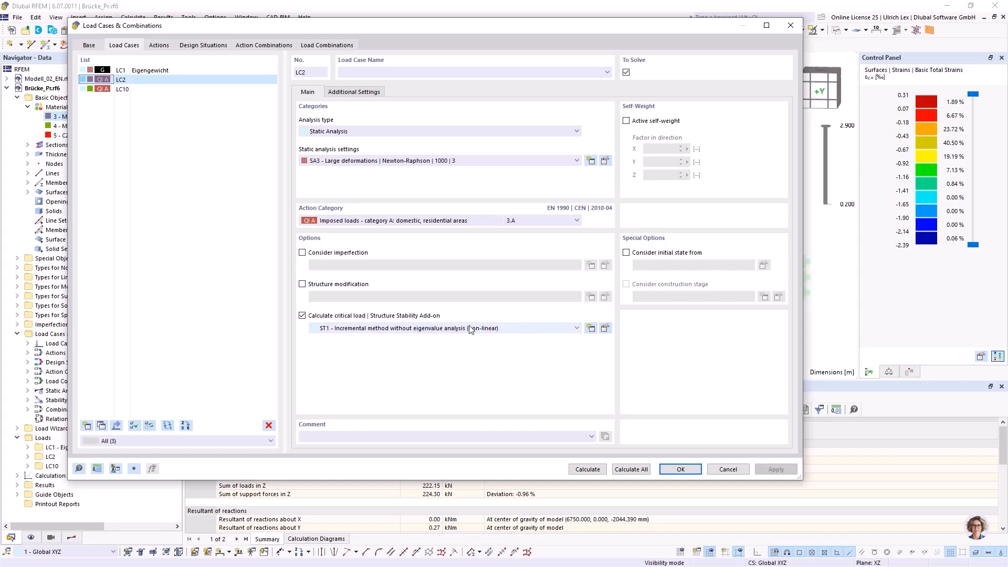
{"action": "left_click", "coordinate": [727, 470]}
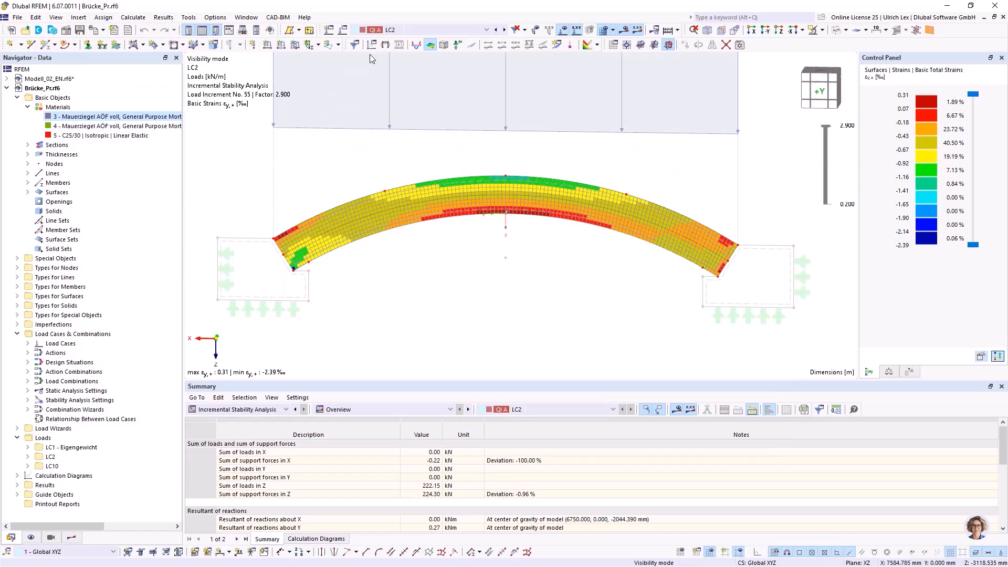
{"action": "left_click", "coordinate": [371, 45]}
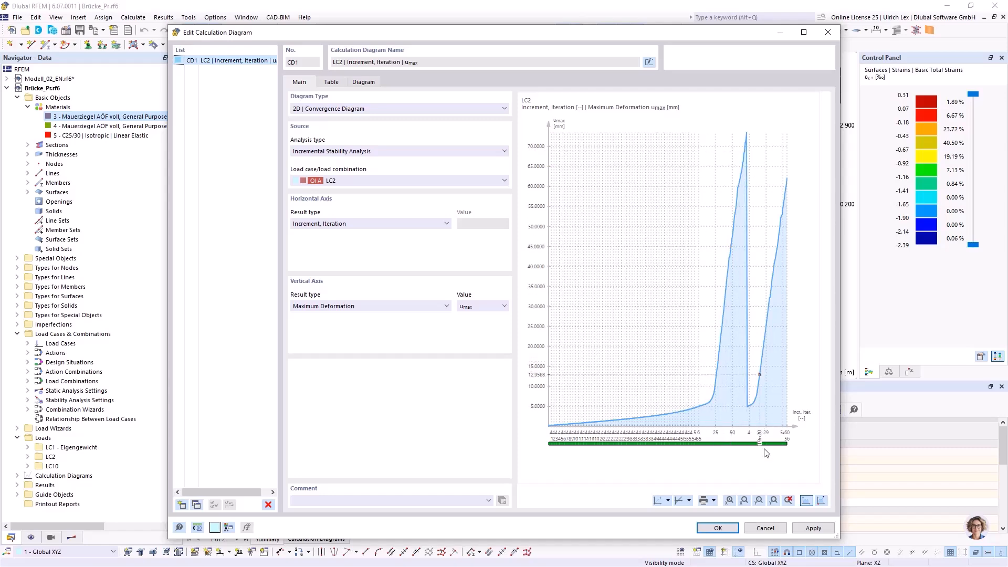
{"action": "left_click", "coordinate": [717, 528]}
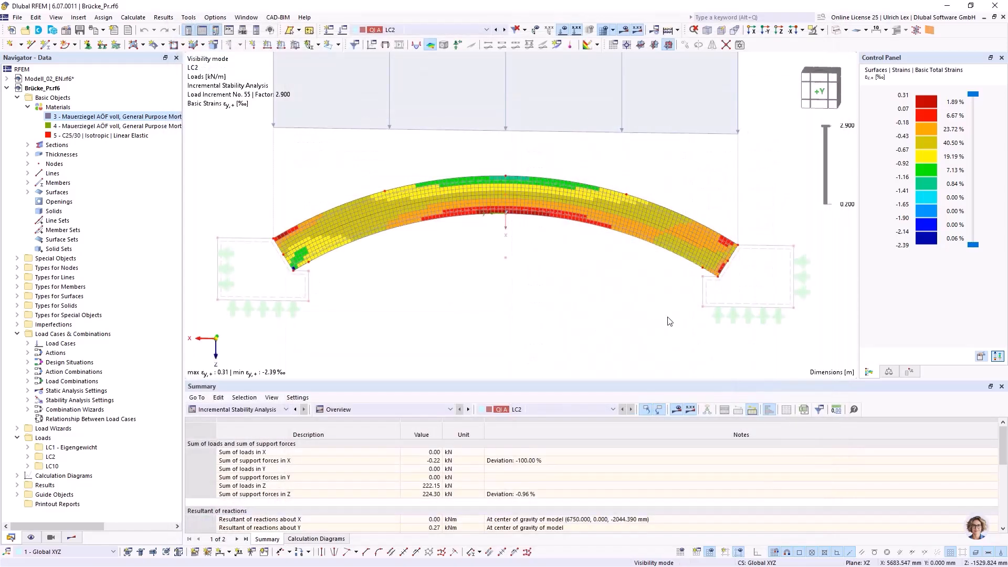
- Review LC10's static analysis settings SA4 for load increments and loading multiplier factor, then close everything without saving changes
{"action": "left_click", "coordinate": [342, 29]}
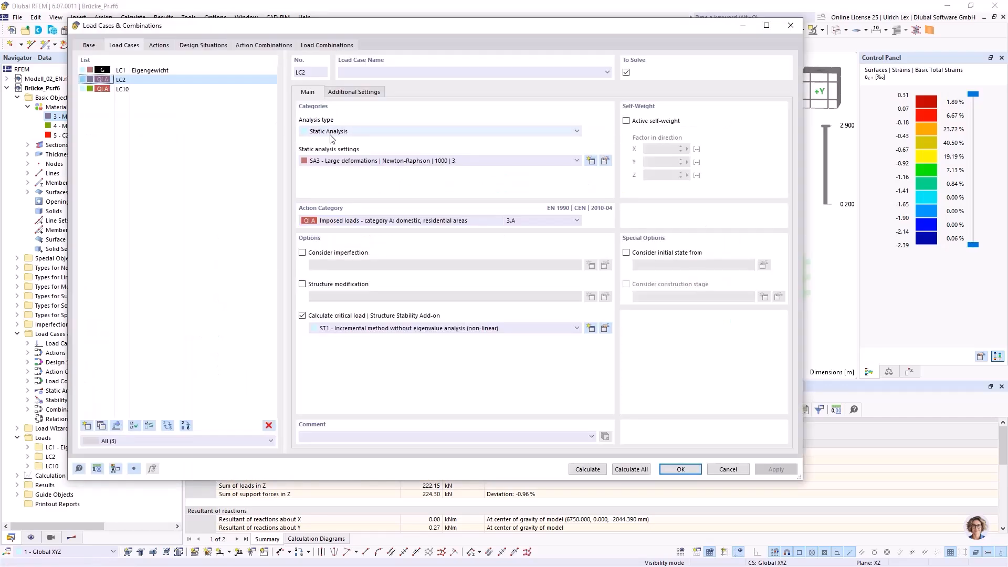
{"action": "left_click", "coordinate": [122, 88]}
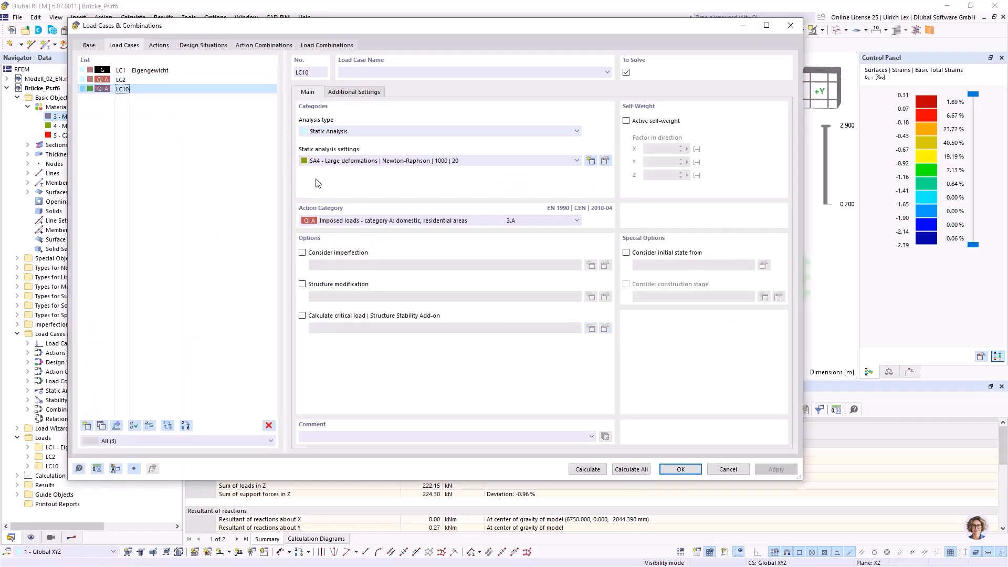
{"action": "left_click", "coordinate": [605, 161]}
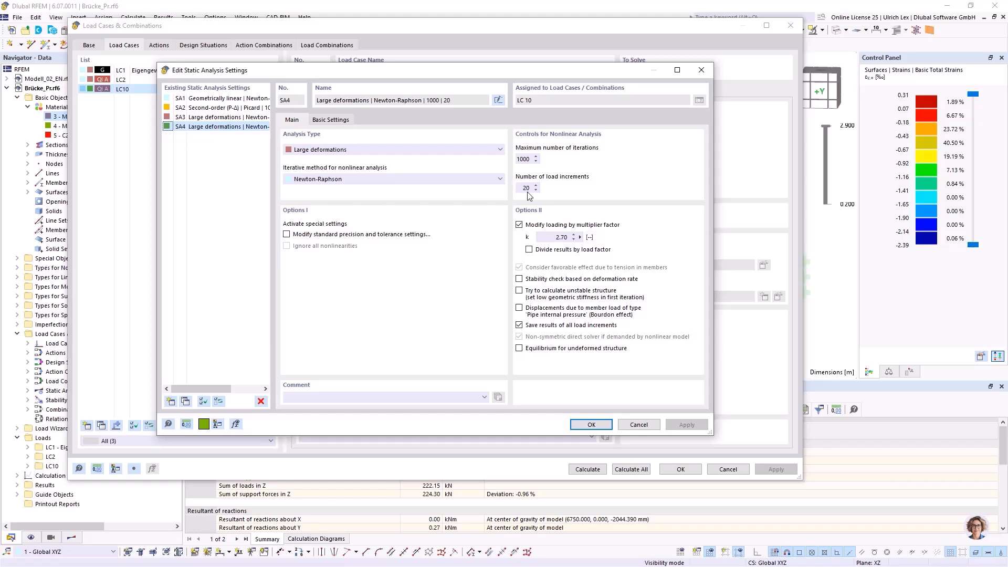
{"action": "left_click_drag", "start_coordinate": [513, 70], "coordinate": [467, 120]}
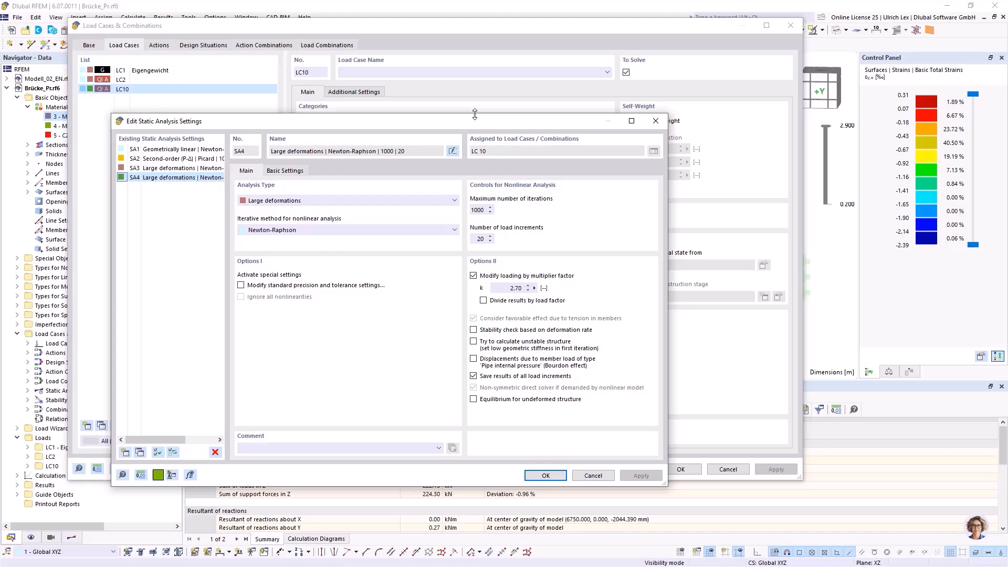
{"action": "left_click_drag", "start_coordinate": [433, 121], "coordinate": [459, 115]}
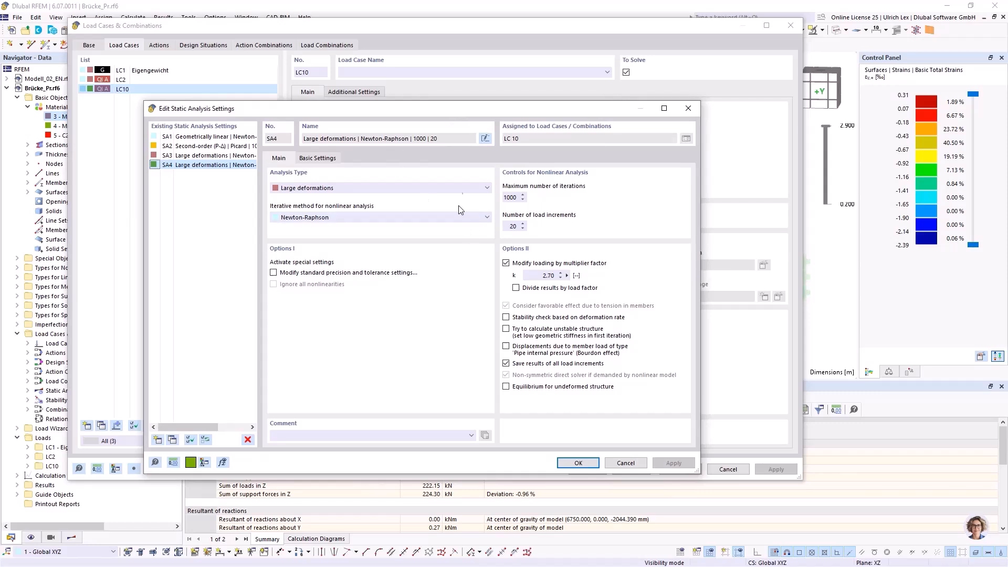
{"action": "left_click_drag", "start_coordinate": [525, 110], "coordinate": [595, 109]}
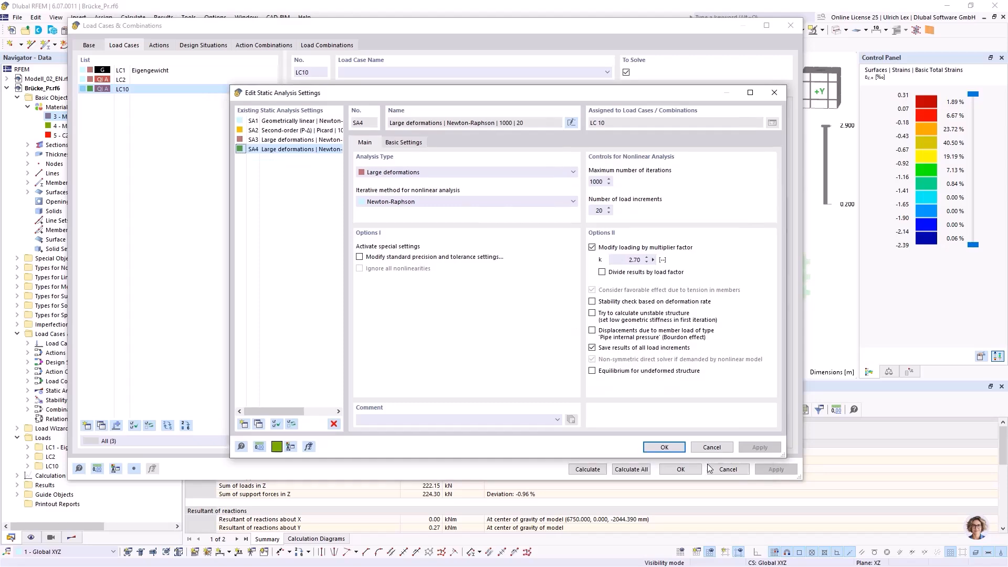
{"action": "left_click", "coordinate": [709, 451]}
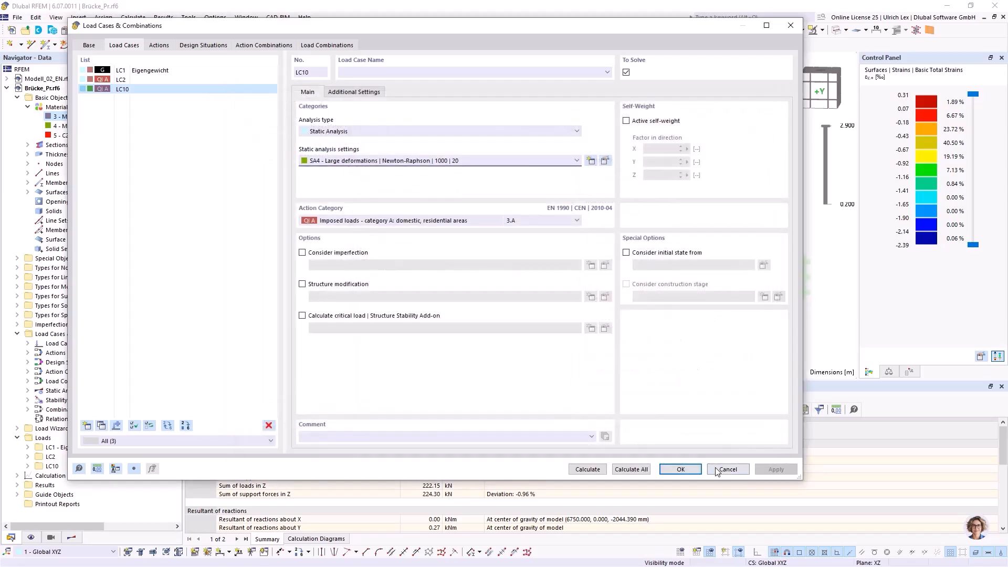
{"action": "left_click", "coordinate": [727, 469]}
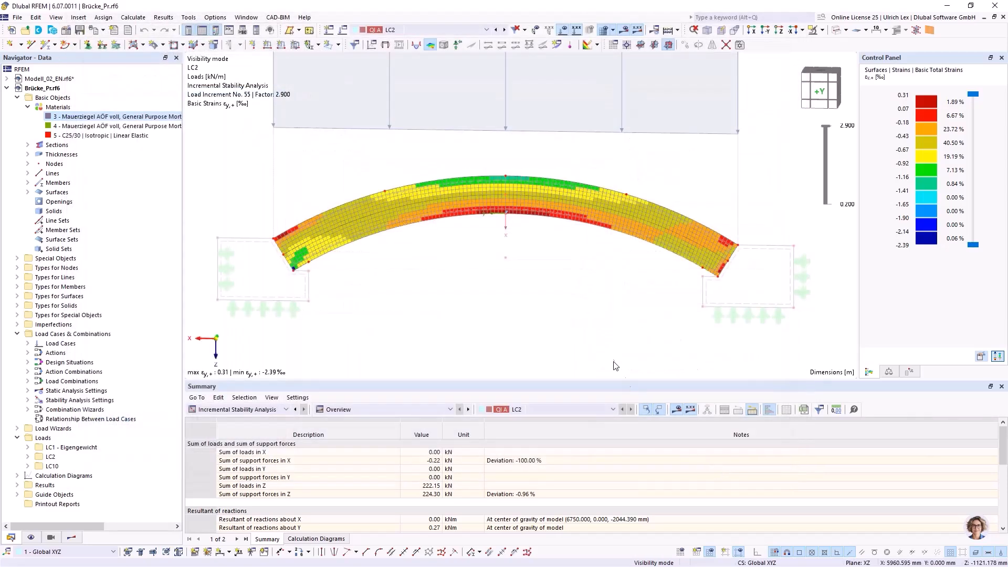
- Switch the results to LC10 and add a 2D basic calculation diagram of LC10's maximum deformation |u| over the increments
{"action": "left_click", "coordinate": [503, 30]}
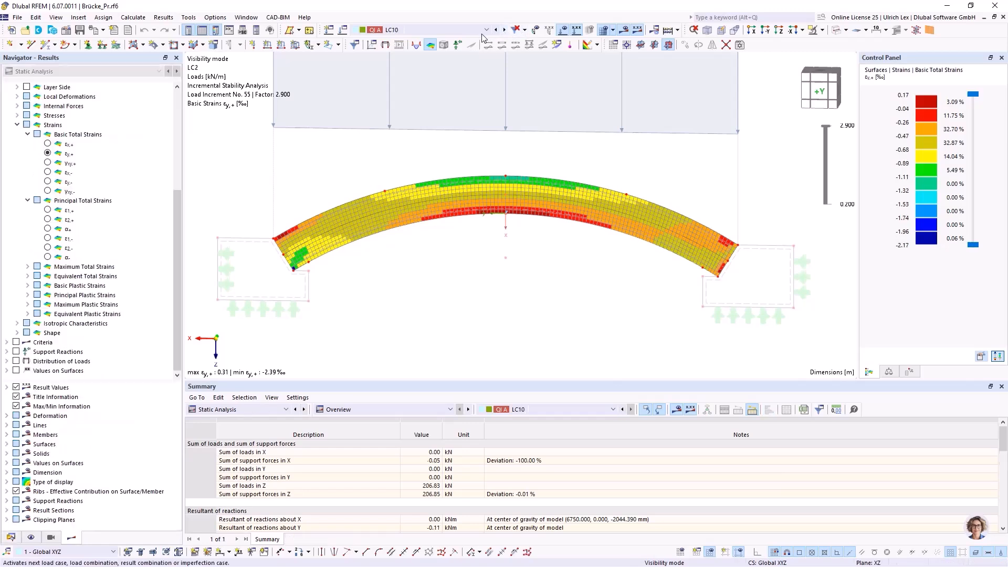
{"action": "left_click", "coordinate": [371, 45]}
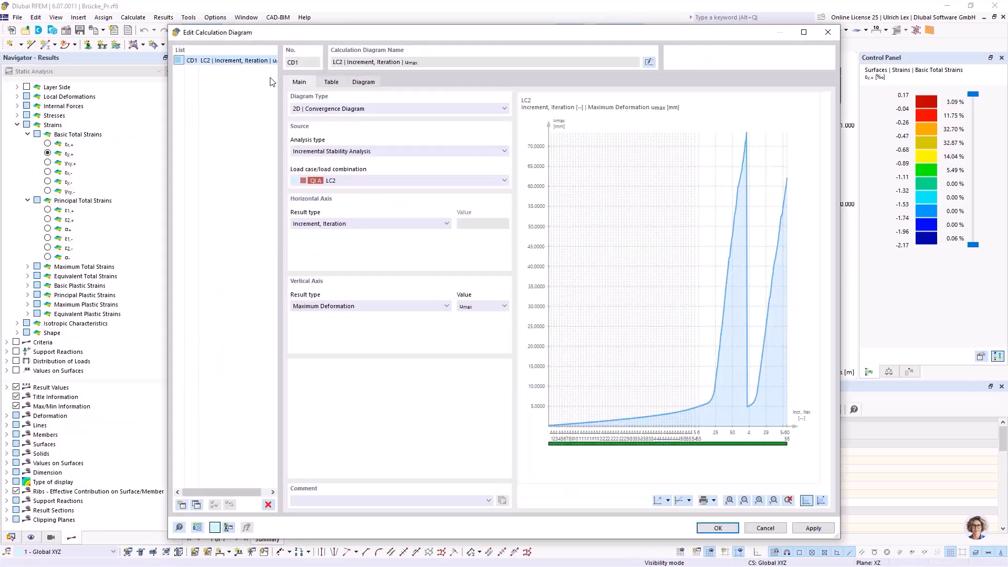
{"action": "left_click", "coordinate": [379, 181]}
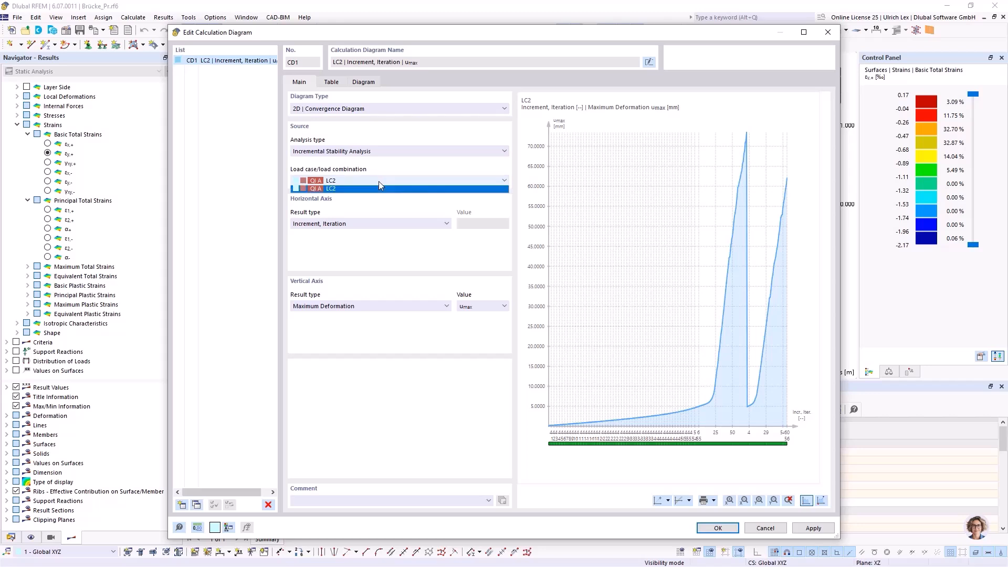
{"action": "left_click", "coordinate": [386, 181]}
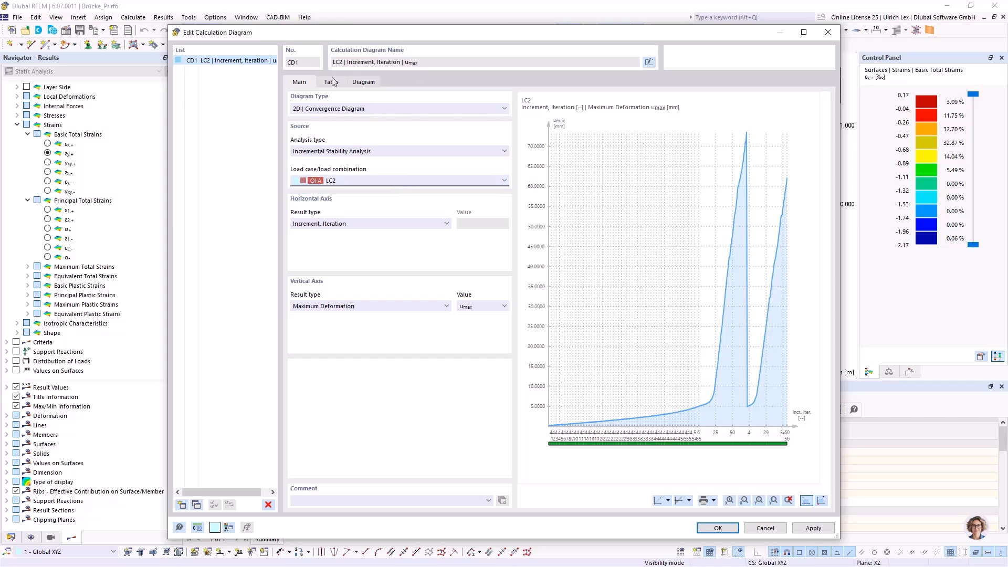
{"action": "left_click", "coordinate": [190, 505]}
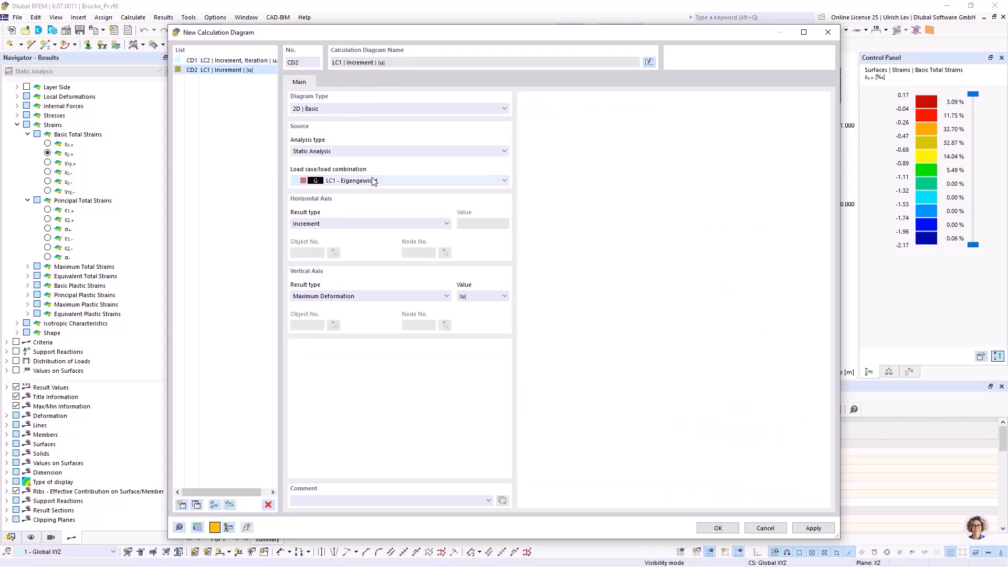
{"action": "left_click", "coordinate": [374, 180]}
{"action": "left_click", "coordinate": [370, 207]}
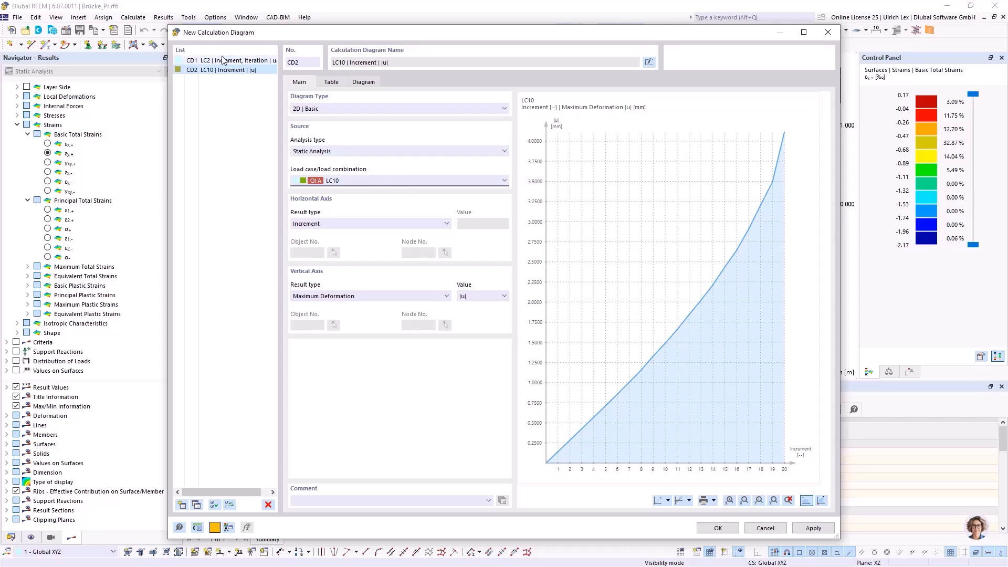
- Compare LC2's convergence diagram with the new LC10 deformation diagram
{"action": "left_click", "coordinate": [241, 61]}
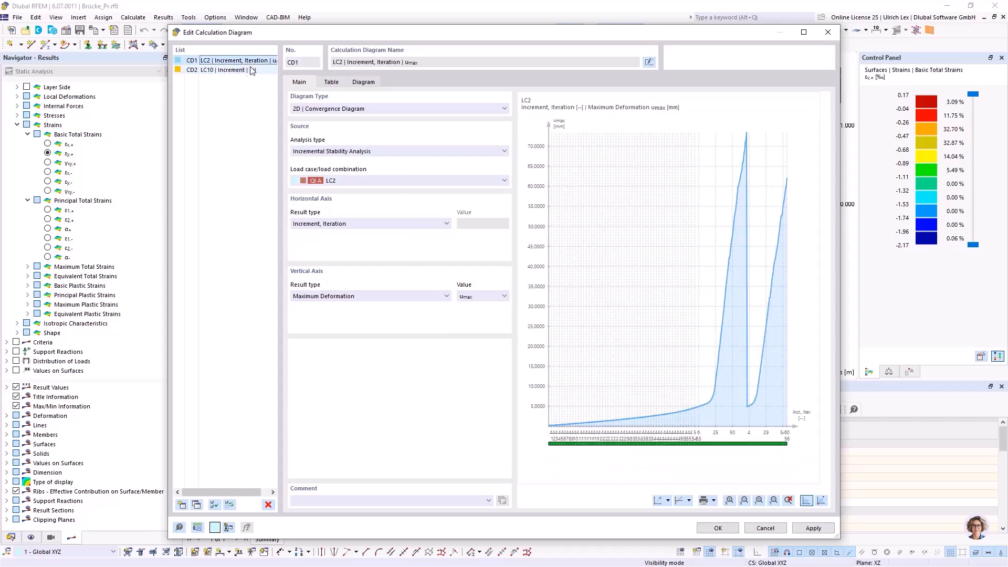
{"action": "left_click", "coordinate": [231, 70]}
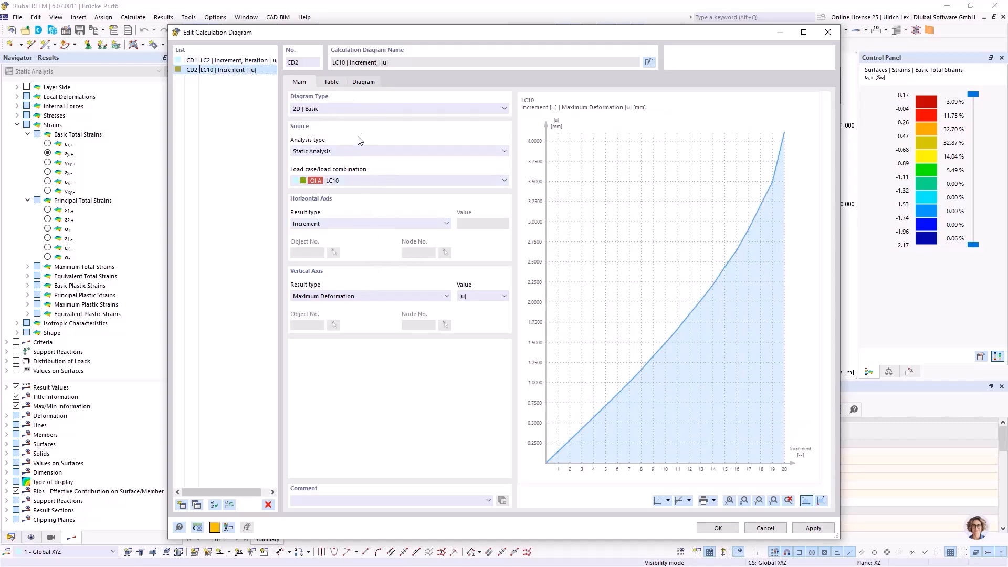
{"action": "left_click", "coordinate": [254, 62]}
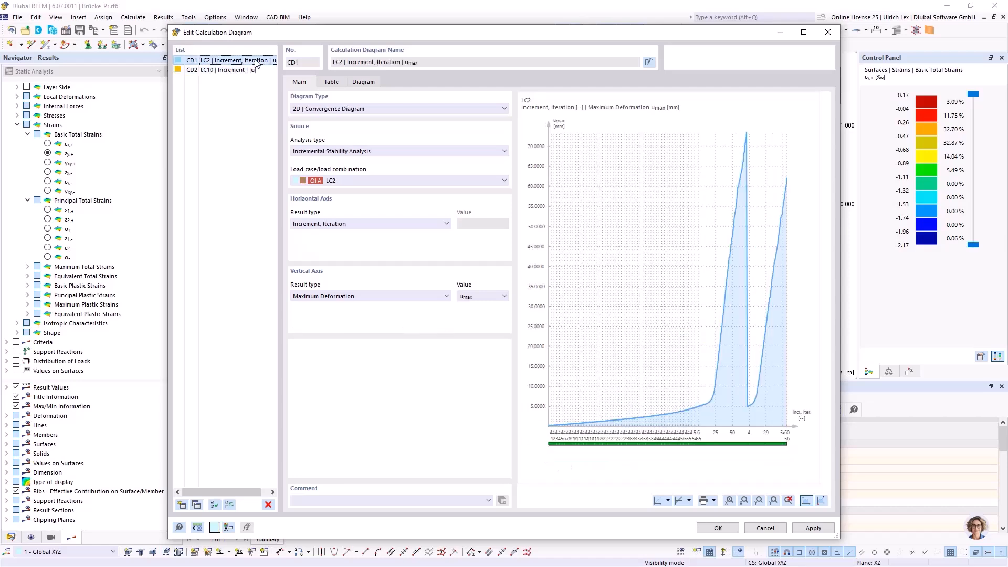
- Change the result type on the LC10 diagram's vertical axis to Increment
{"action": "left_click", "coordinate": [250, 70]}
{"action": "left_click", "coordinate": [400, 296]}
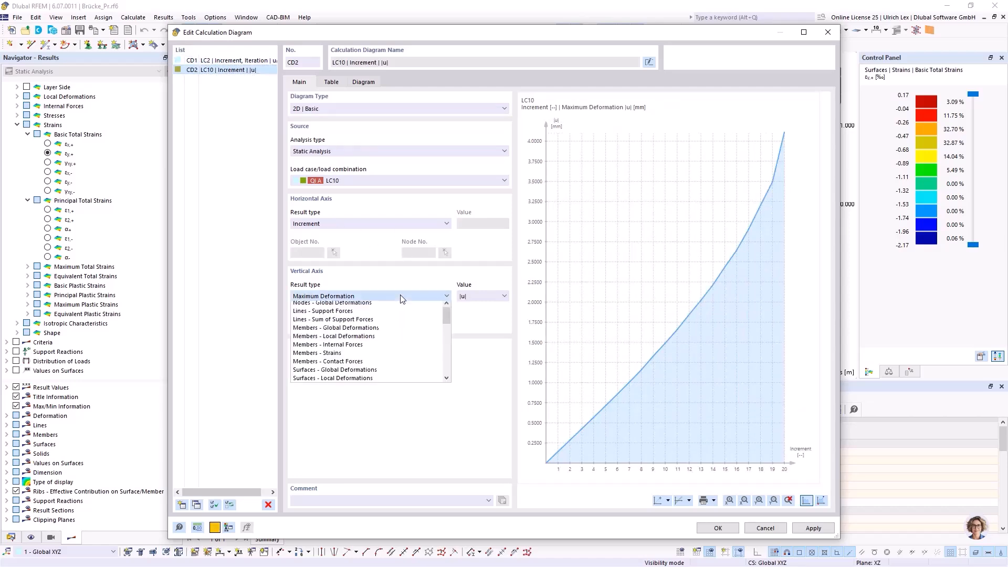
{"action": "left_click", "coordinate": [446, 381]}
{"action": "left_click", "coordinate": [446, 381]}
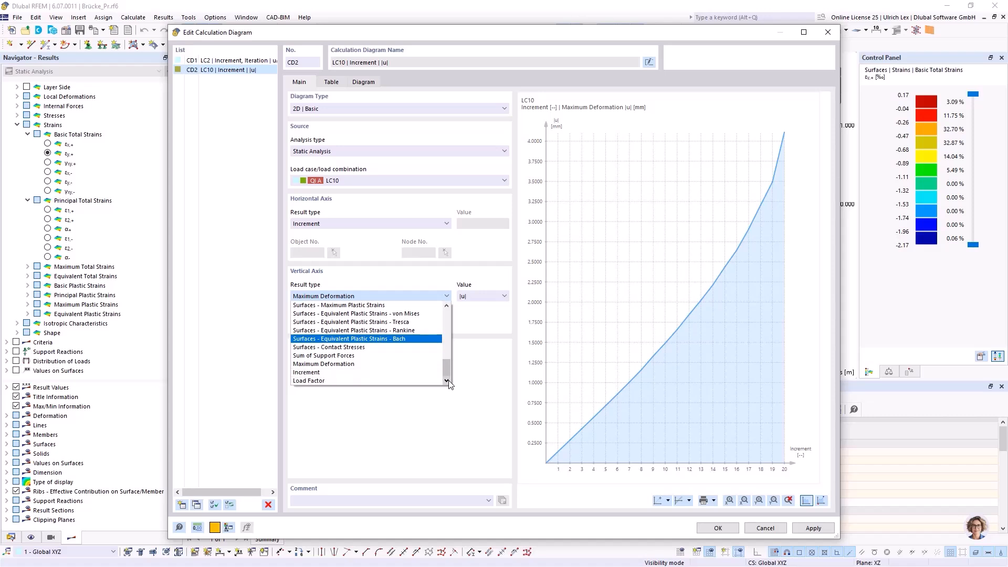
{"action": "left_click", "coordinate": [400, 372]}
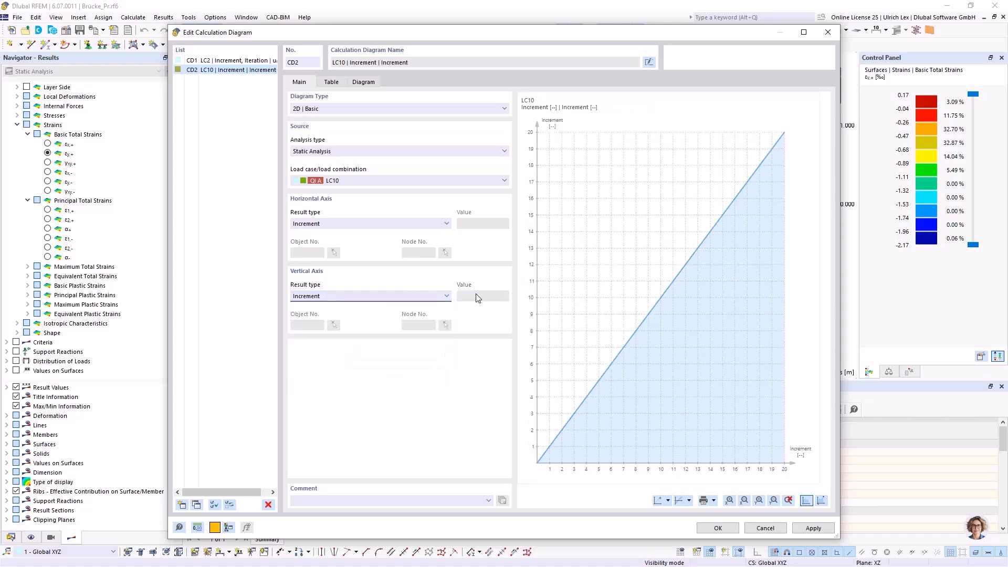
- Compare LC2's convergence diagram with LC10's increment diagram, then save the calculation diagrams and return to the arch
{"action": "left_click", "coordinate": [231, 62]}
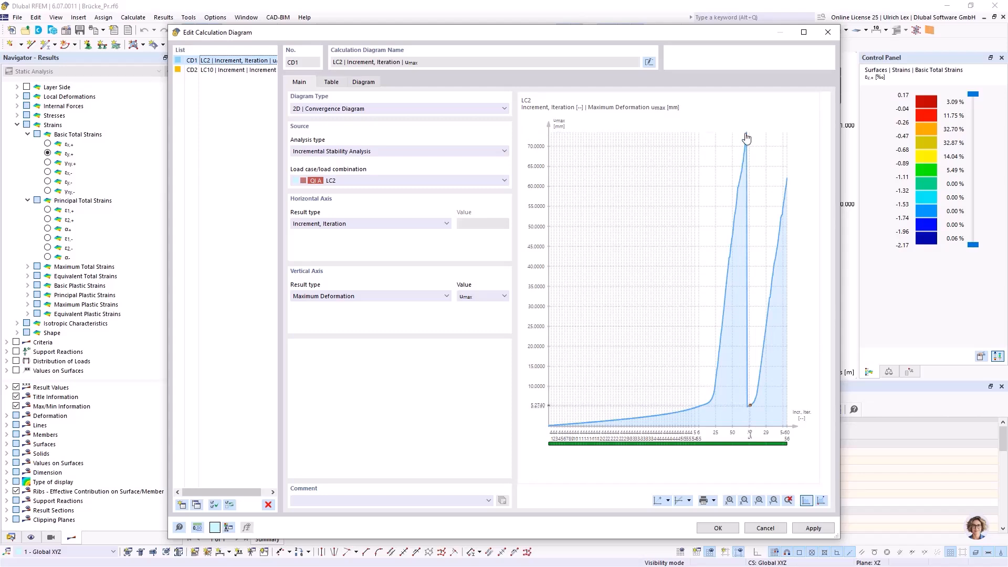
{"action": "left_click", "coordinate": [232, 70]}
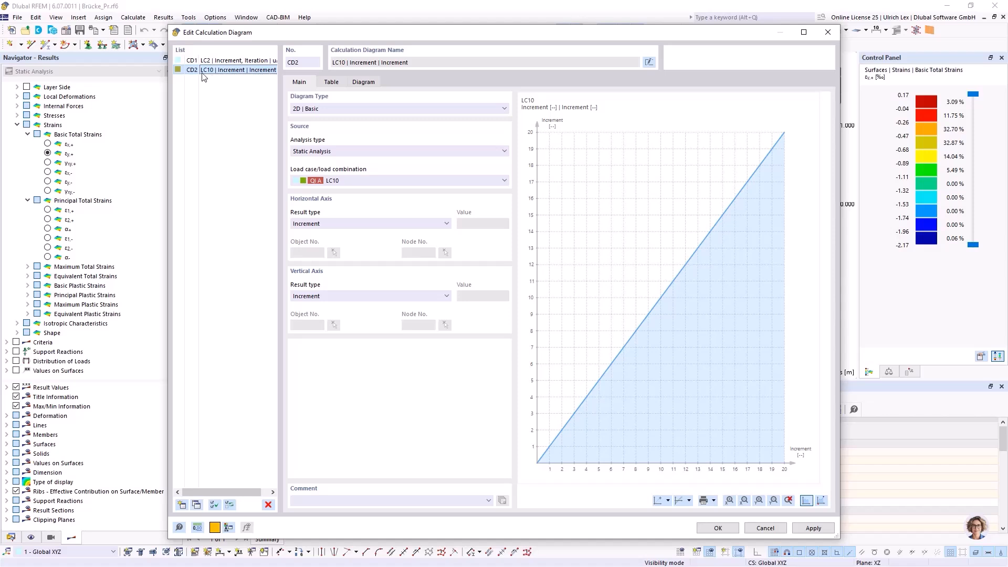
{"action": "left_click_drag", "start_coordinate": [332, 38], "coordinate": [297, 23]}
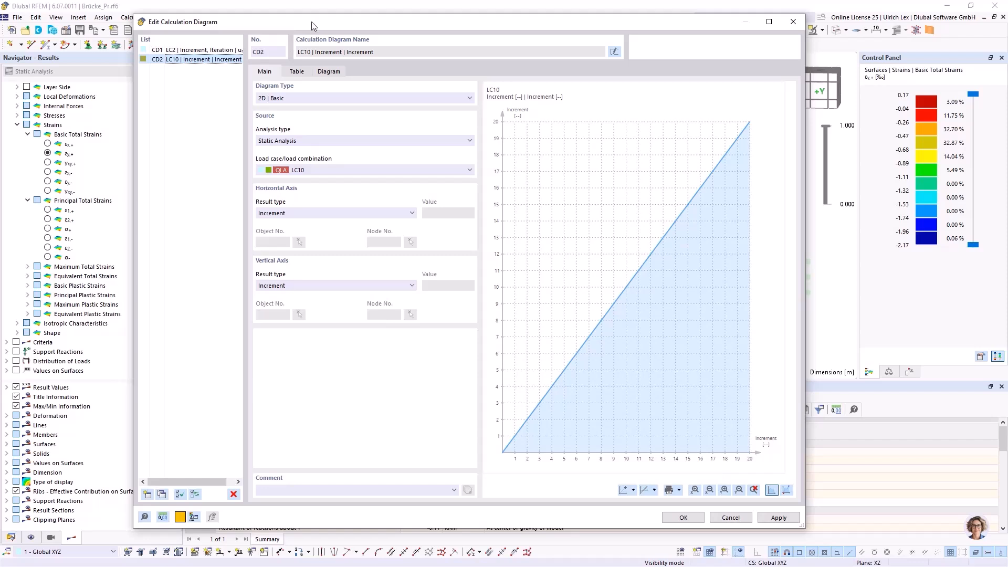
{"action": "left_click_drag", "start_coordinate": [310, 21], "coordinate": [338, 18]}
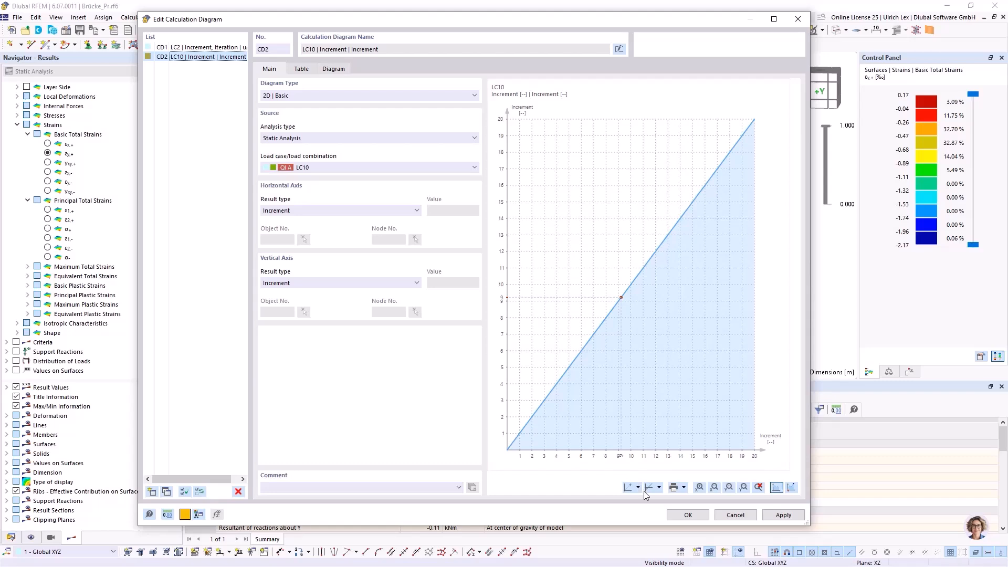
{"action": "left_click", "coordinate": [688, 514]}
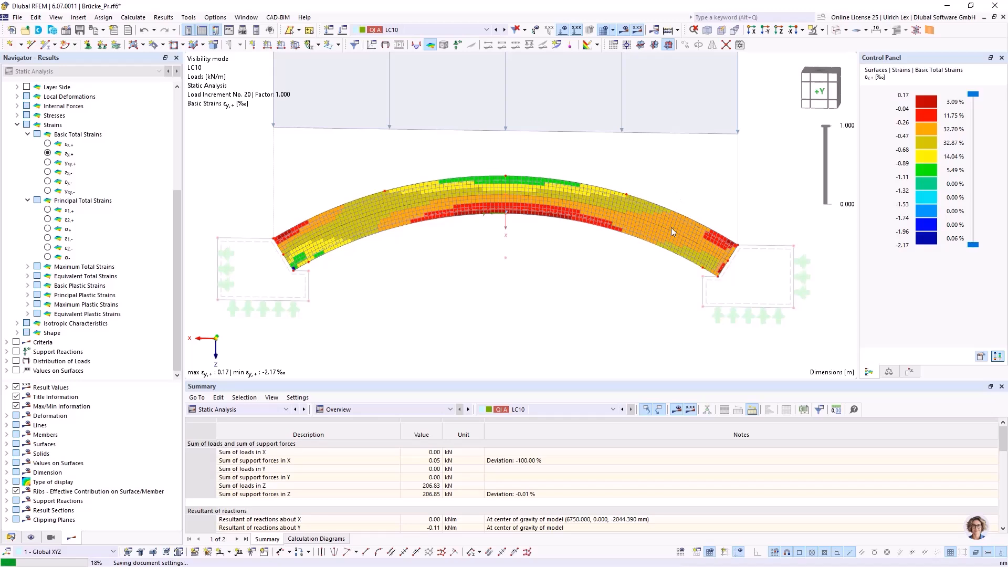
{"action": "scroll", "coordinate": [667, 231], "scroll_direction": "down", "scroll_amount": 2}
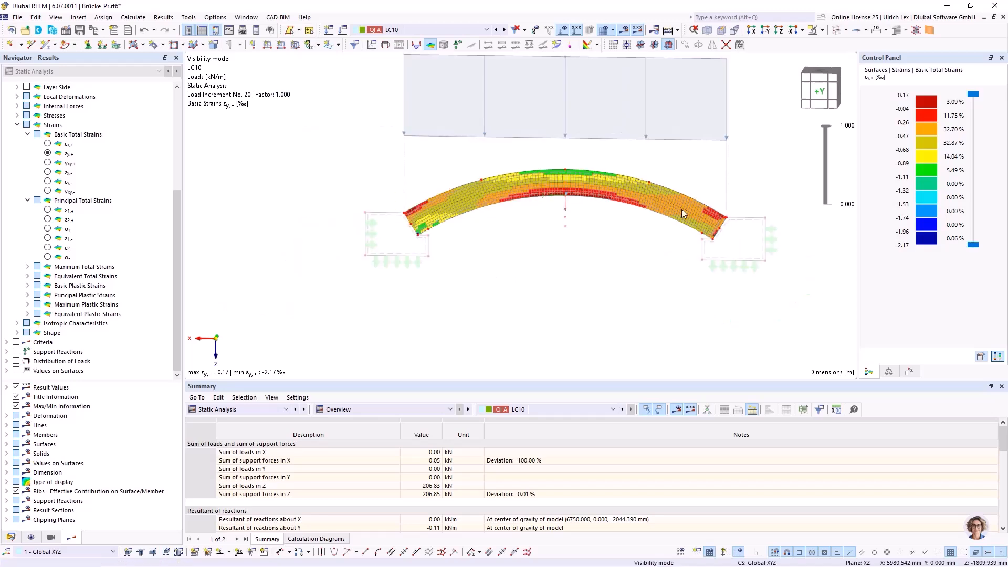
{"action": "scroll", "coordinate": [773, 179], "scroll_direction": "up", "scroll_amount": 1}
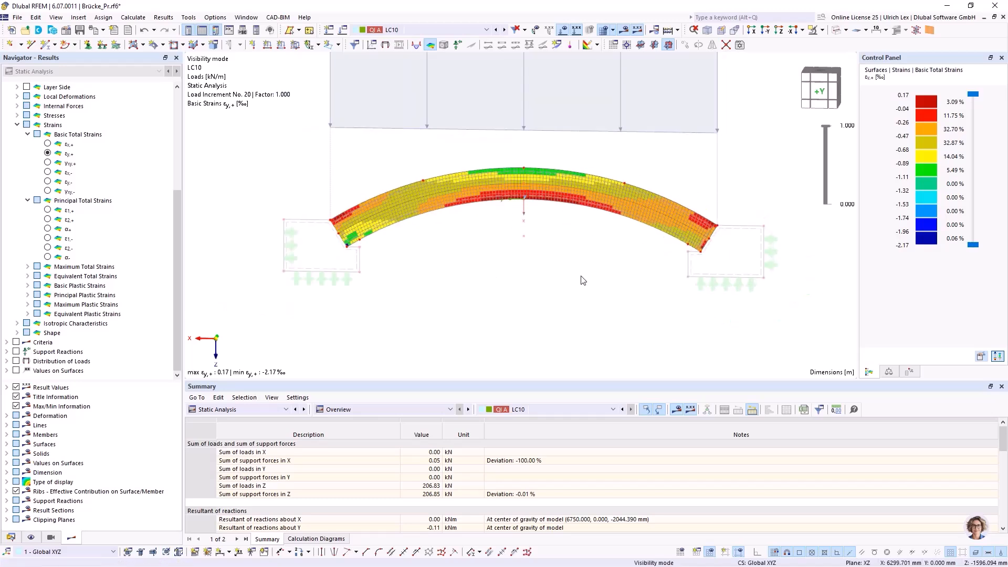